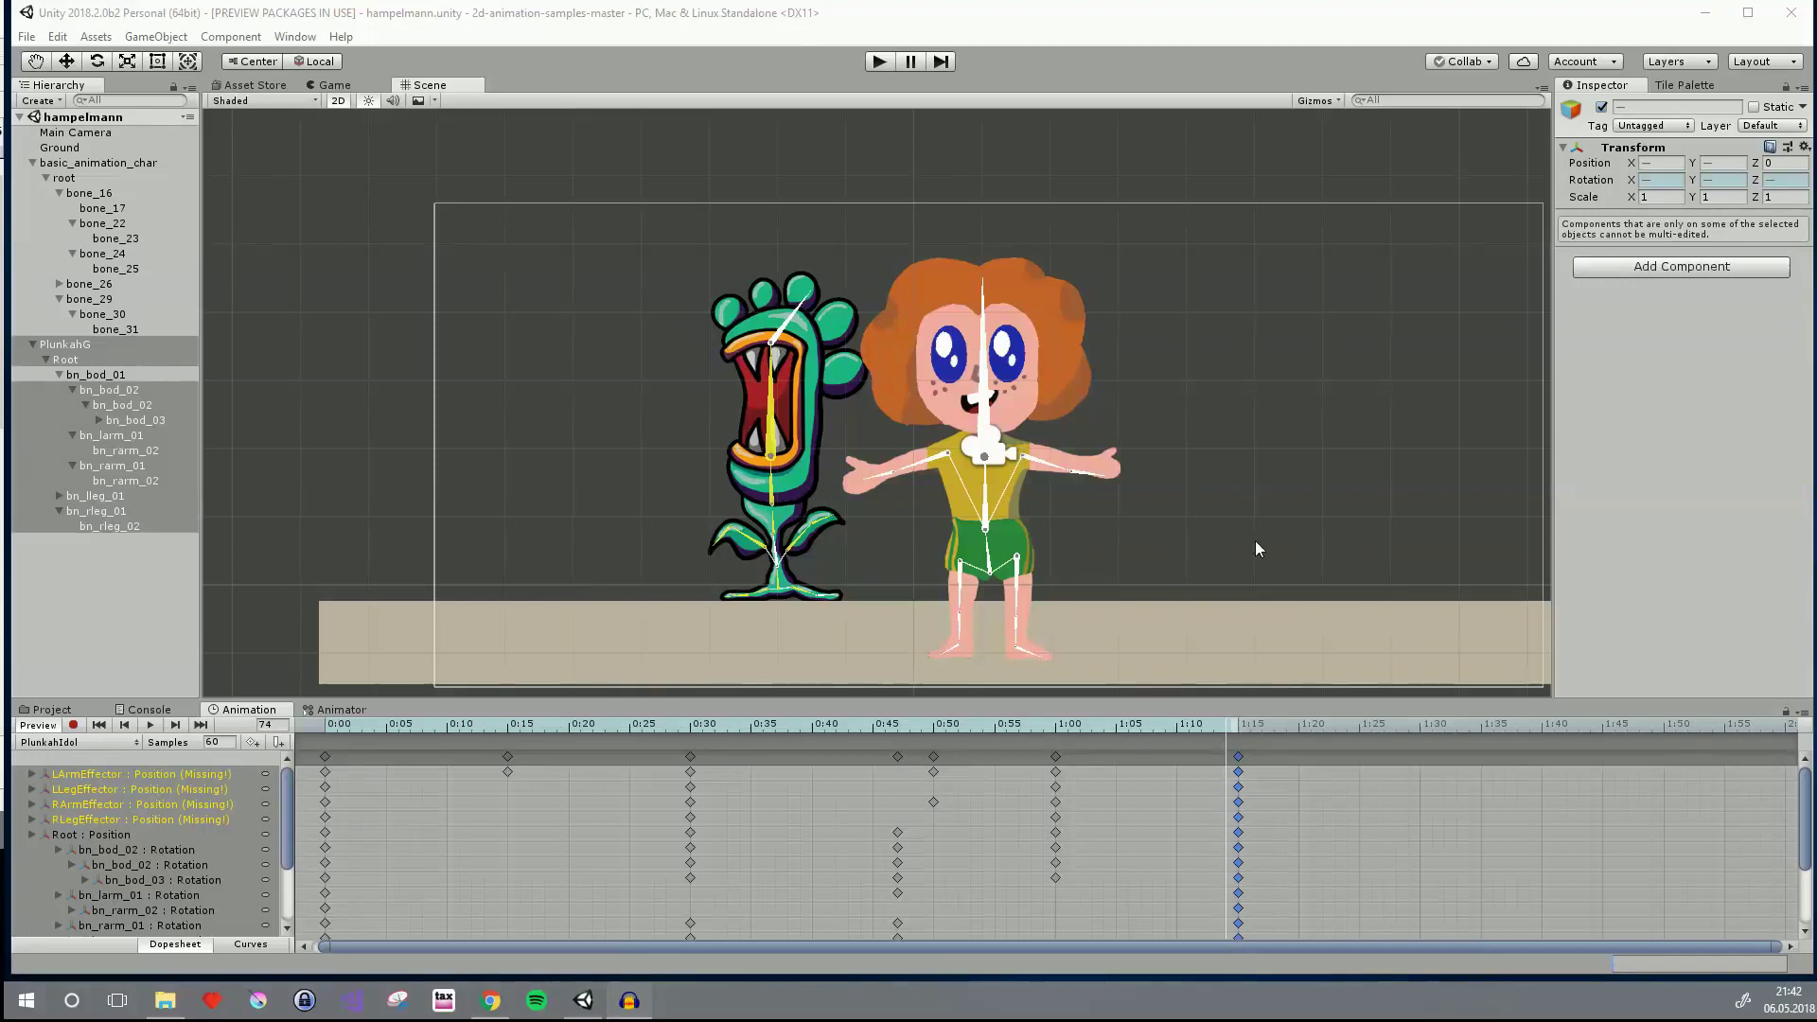
Select the girl's root bone and test-rotate her whole rig and head bone
click(989, 568)
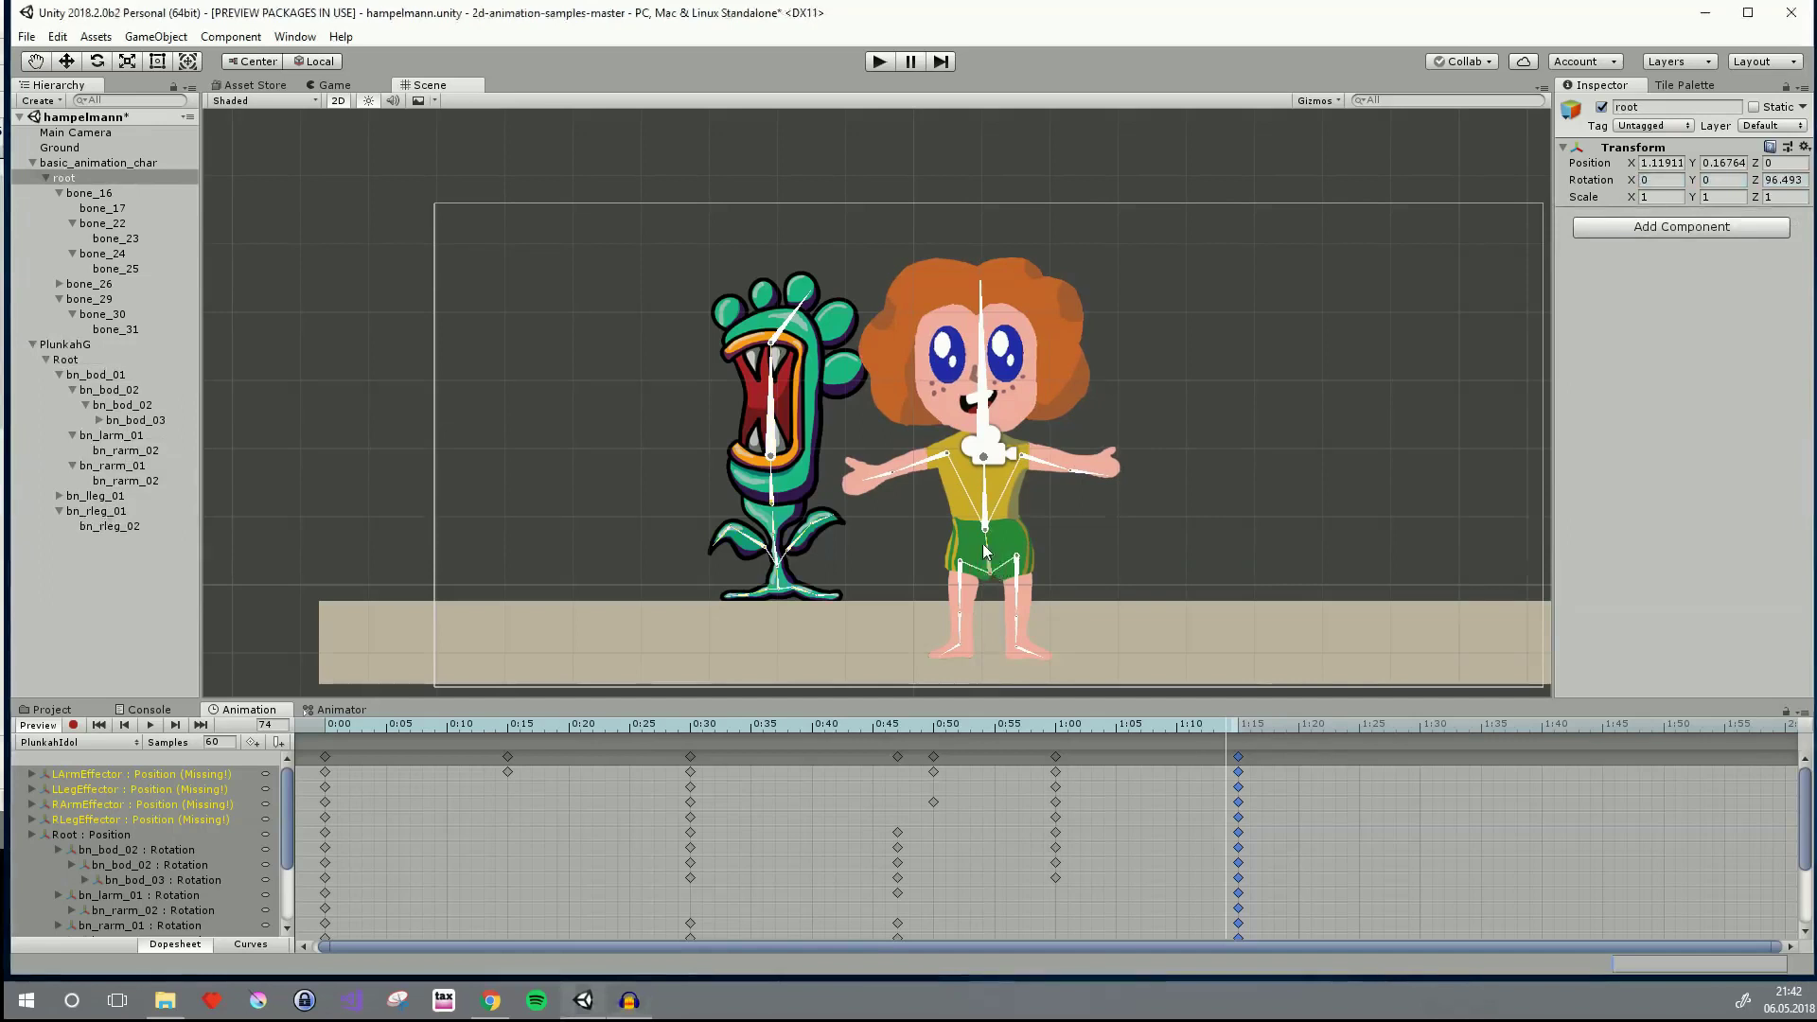
drag(987, 537, 985, 532)
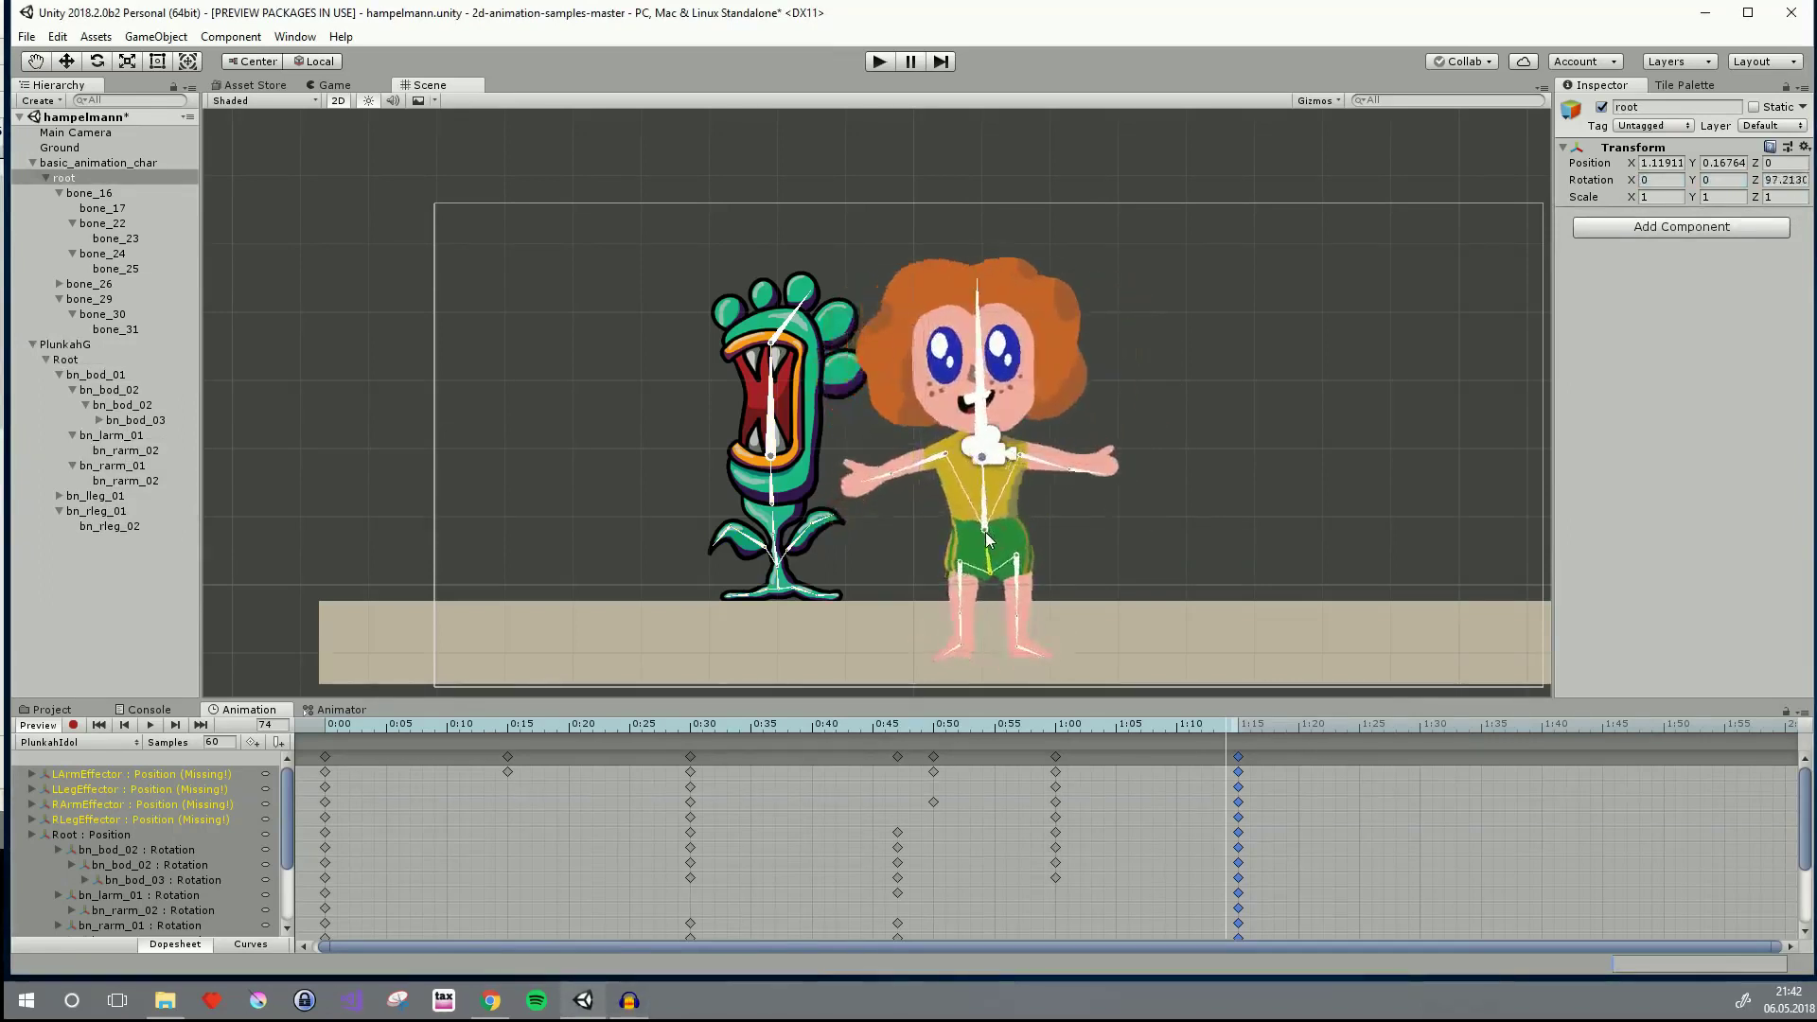
mouse_move(980, 286)
mouse_down()
mouse_move(1048, 320)
mouse_move(979, 293)
mouse_up()
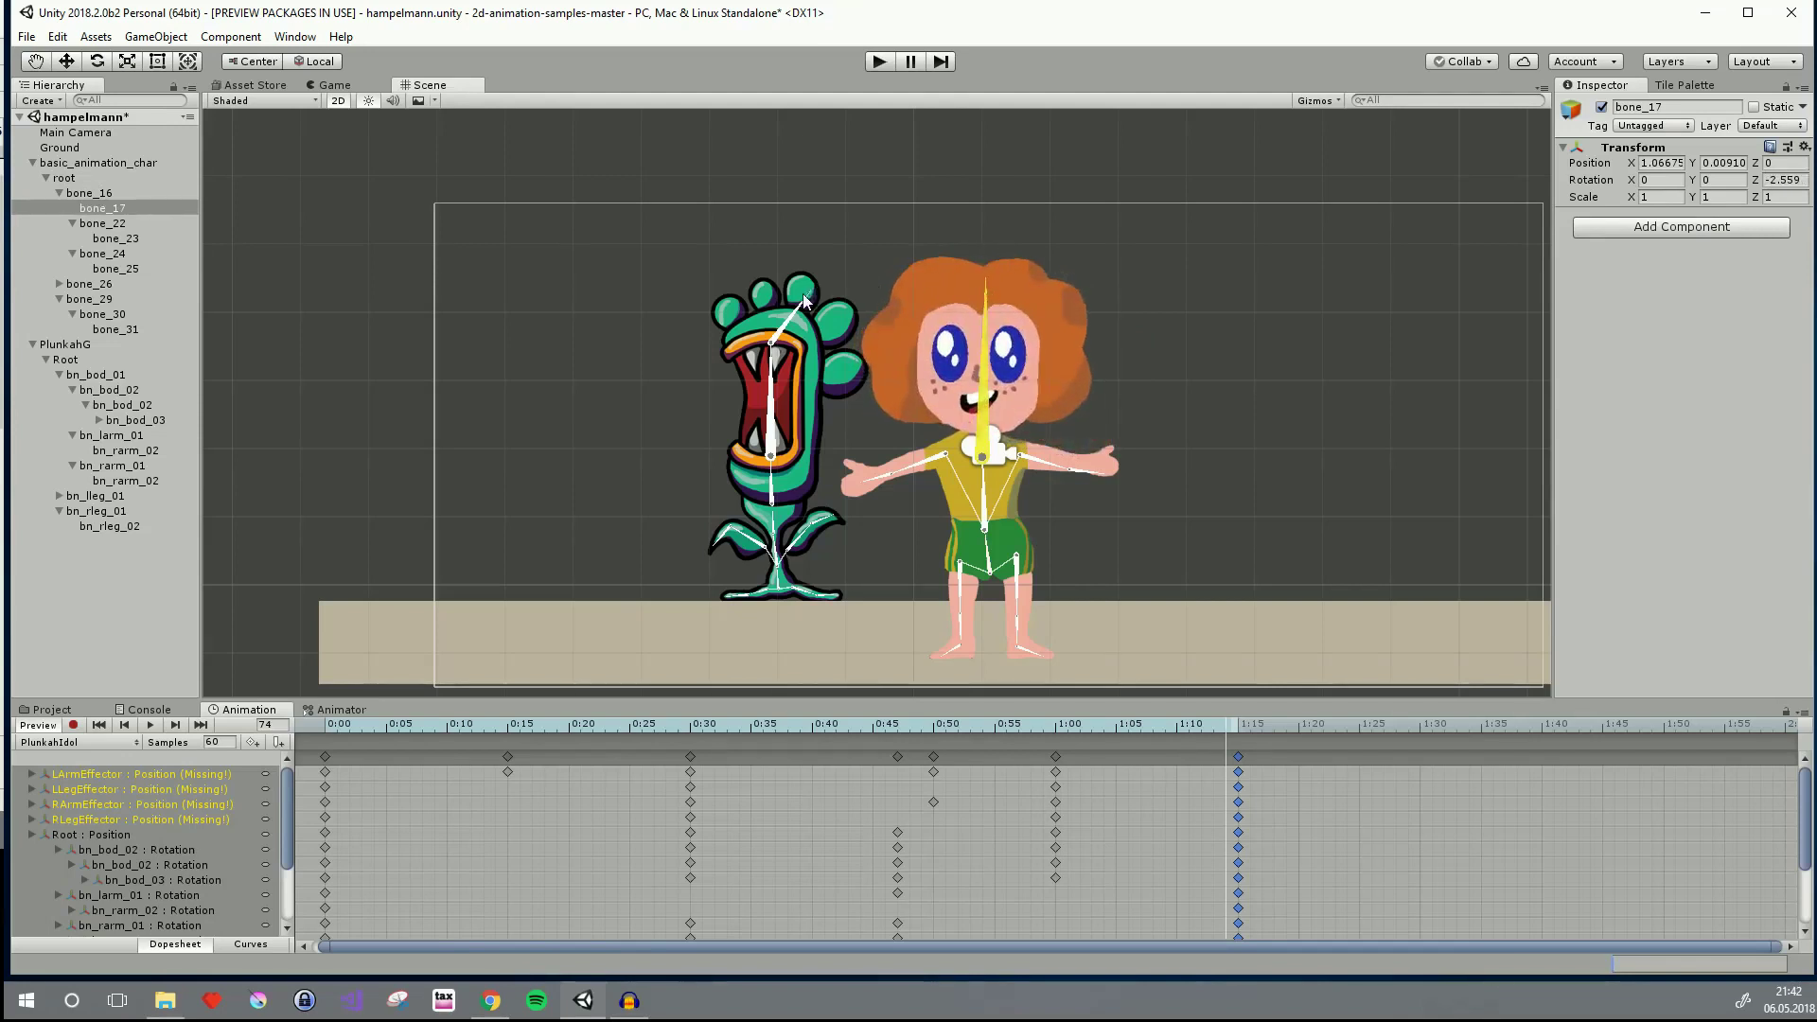
Rotate the plant's bones bn_bod_04, bn_bod_03 and bn_bod_02 so its head leans left
drag(807, 303, 787, 299)
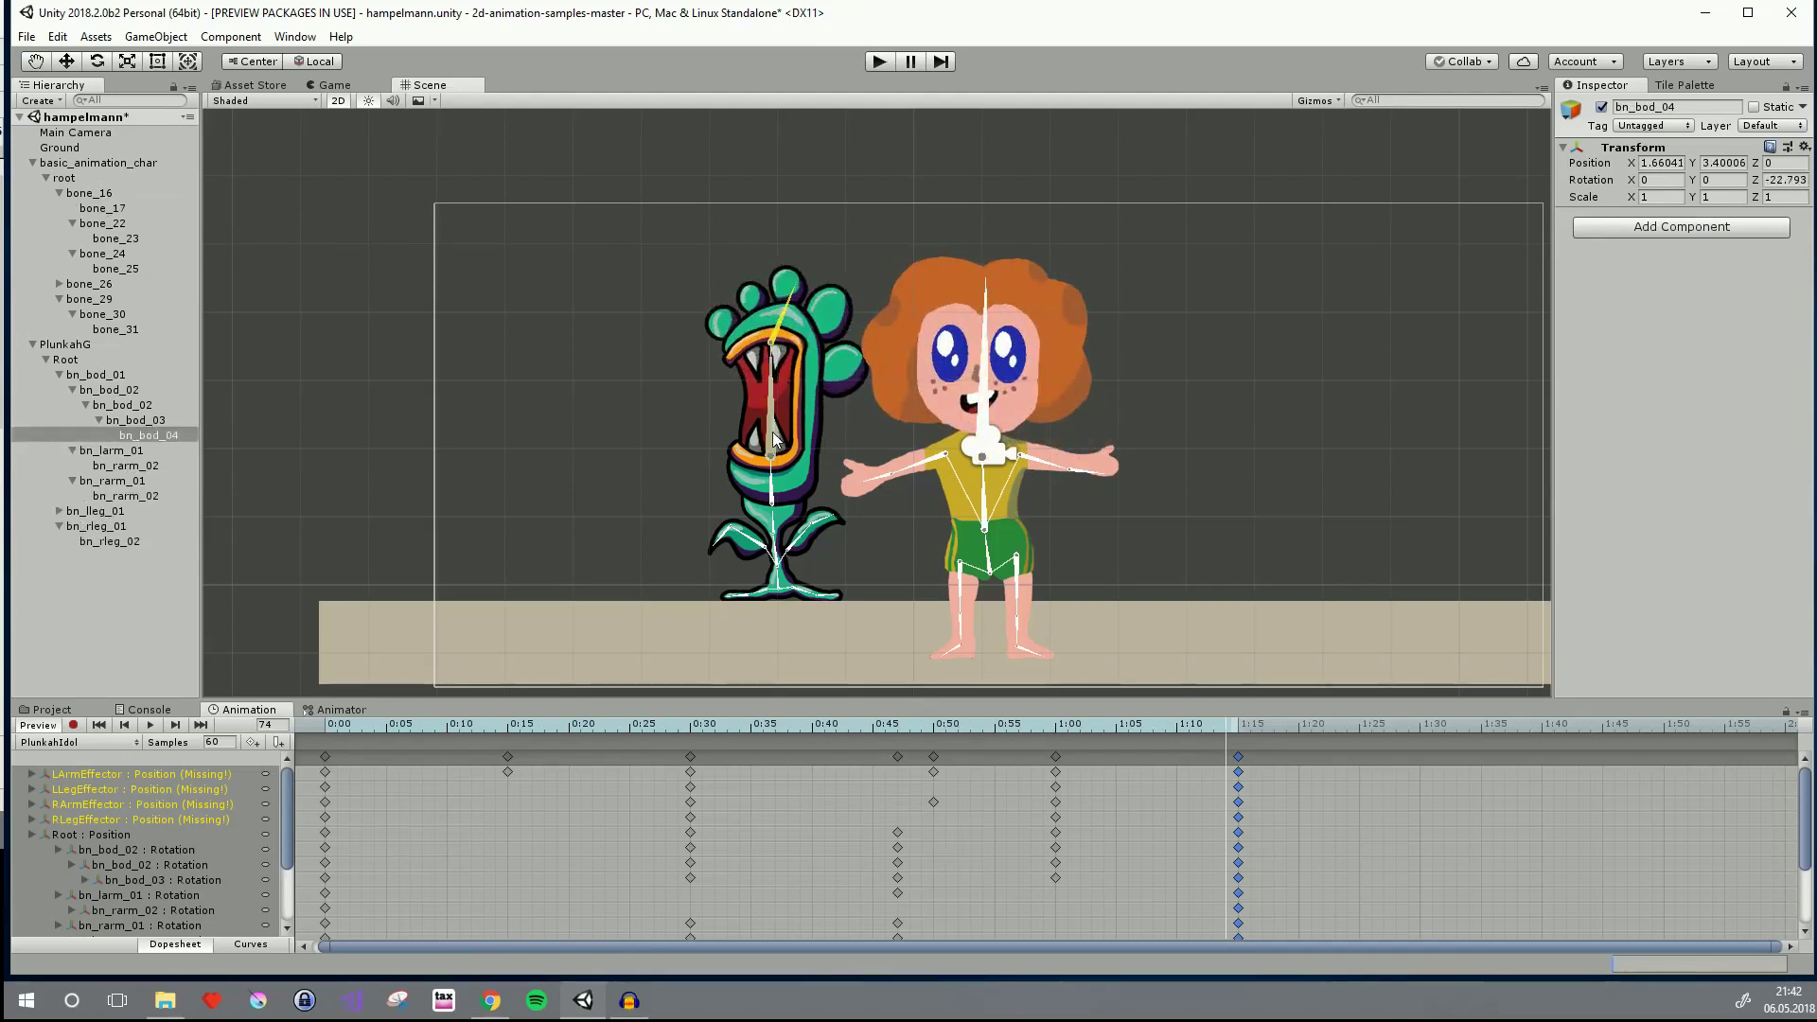
mouse_move(769, 390)
mouse_down()
mouse_move(740, 388)
mouse_move(803, 389)
mouse_move(769, 393)
mouse_up()
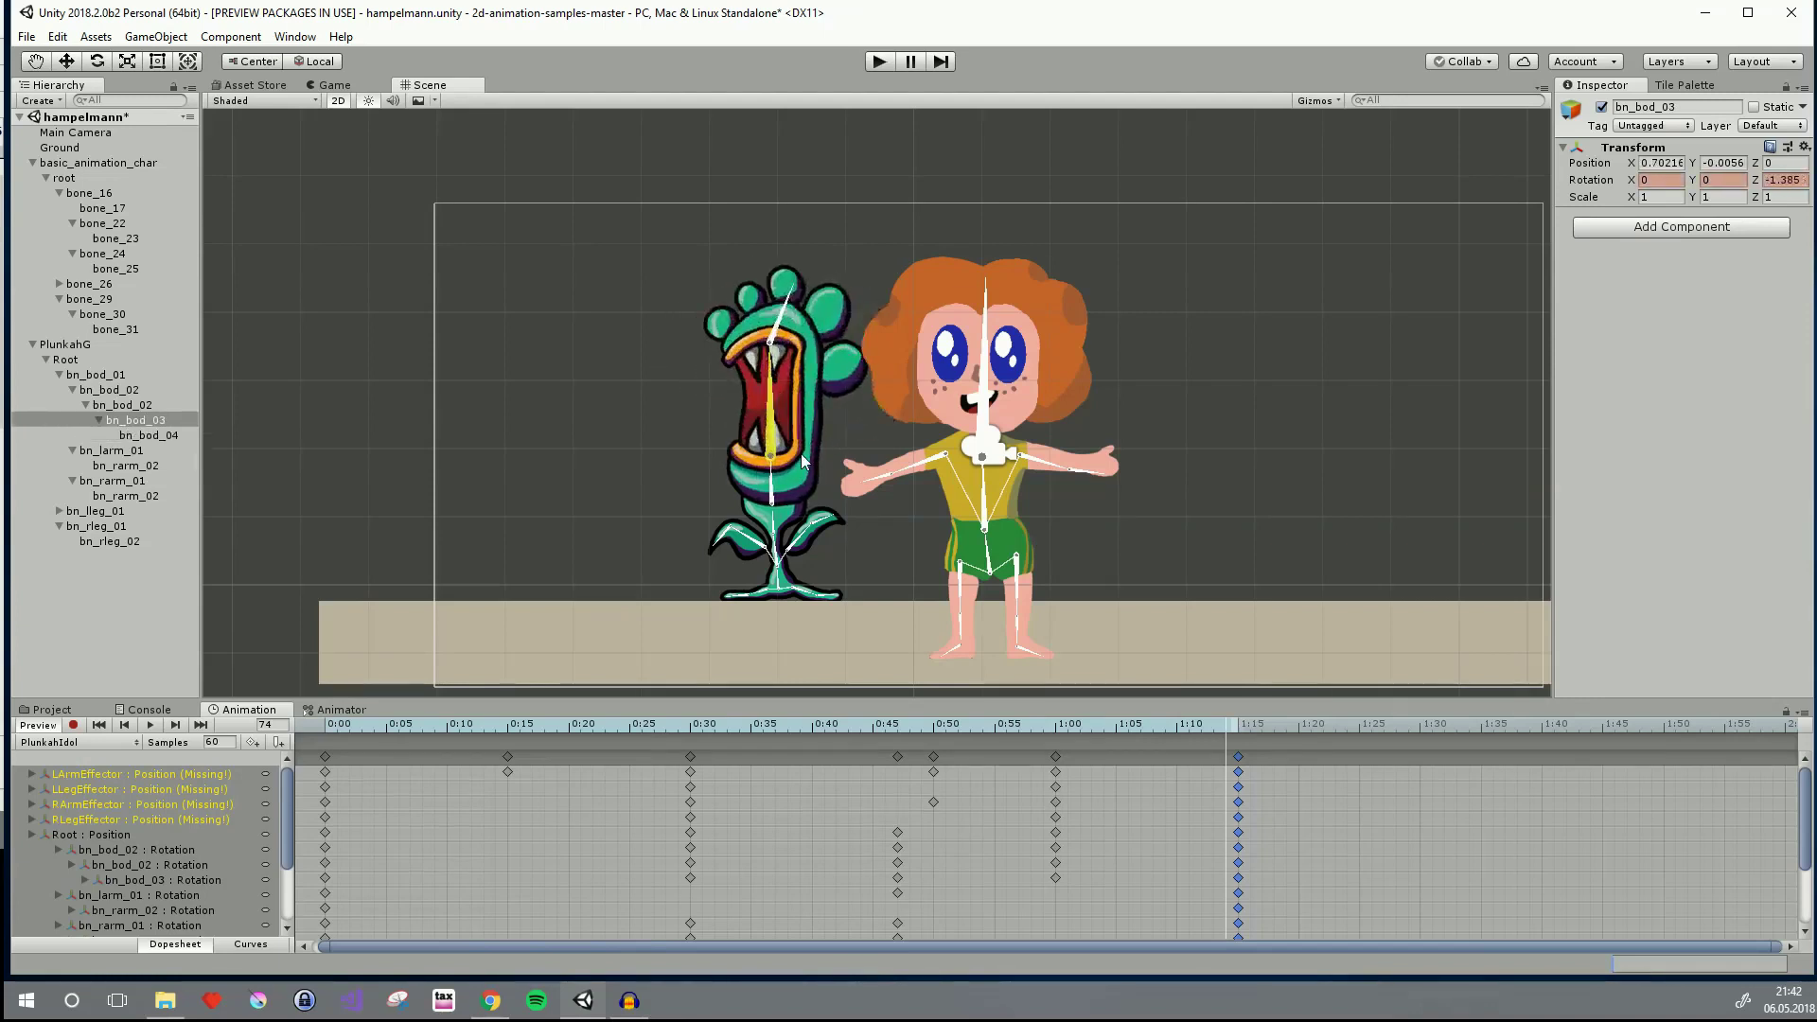
drag(769, 469, 750, 449)
Play and stop the scene in the Game view, then select basic_animation_char
click(329, 84)
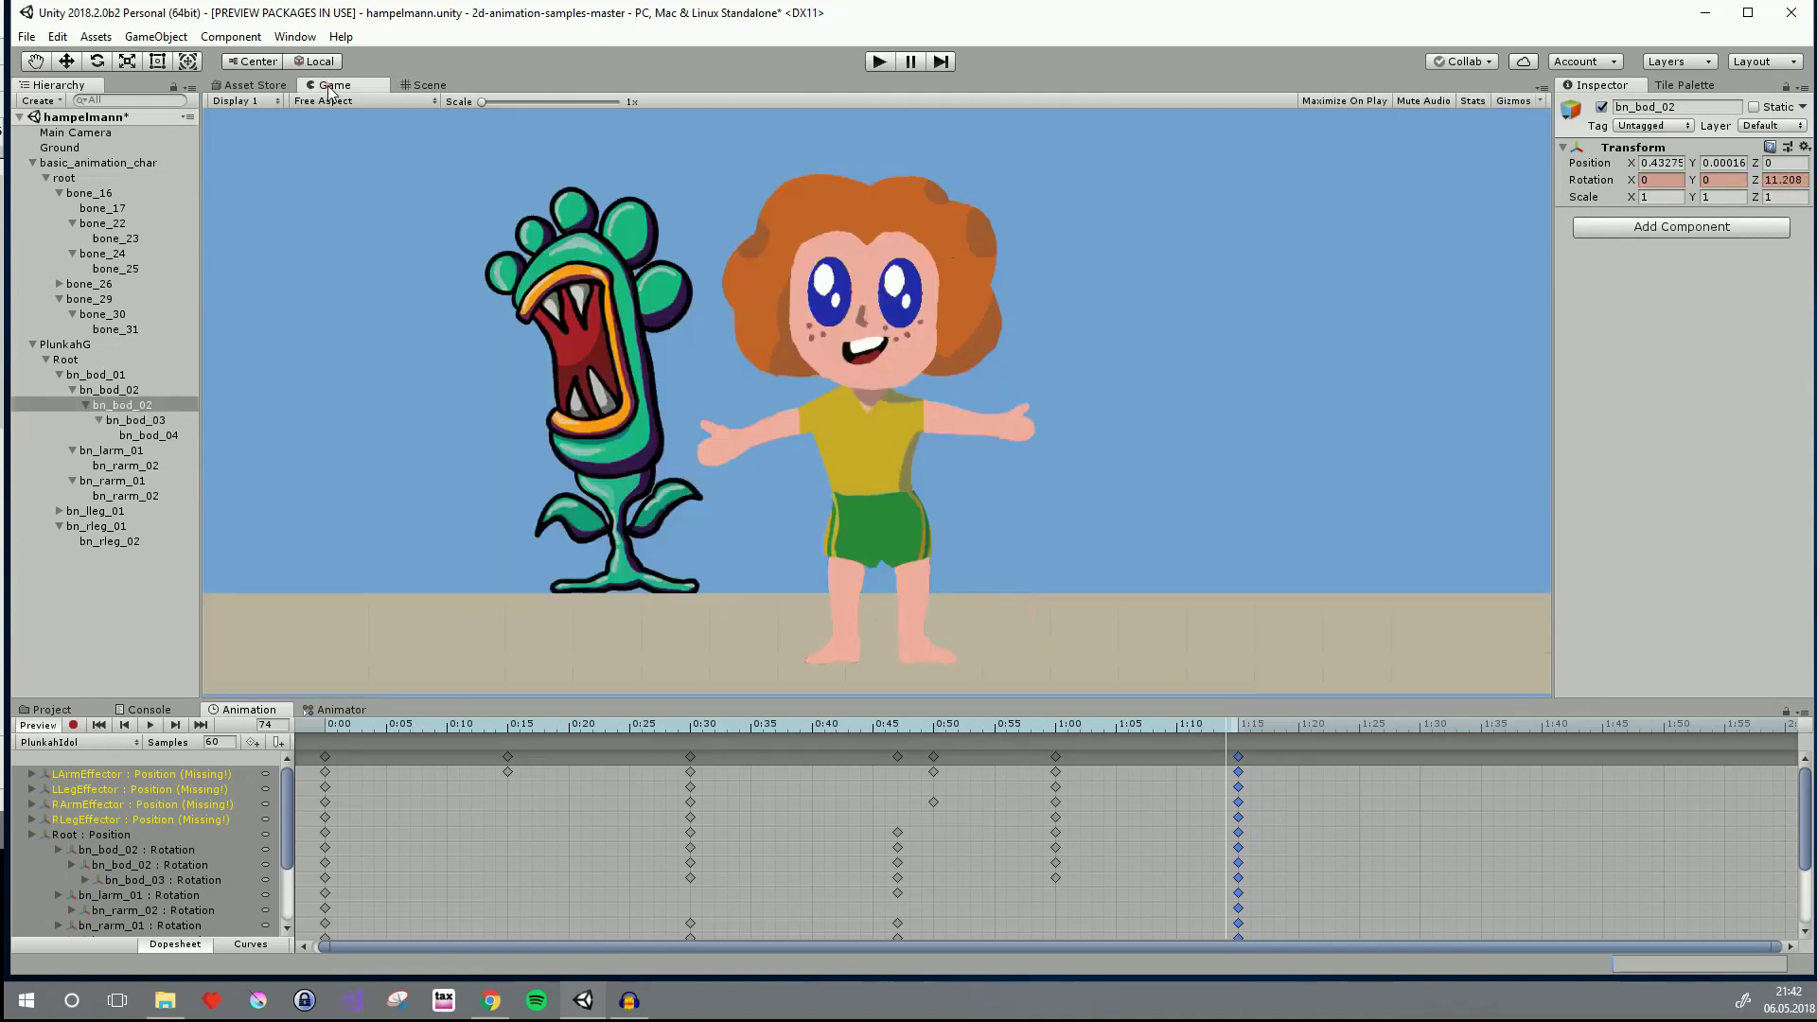
click(881, 61)
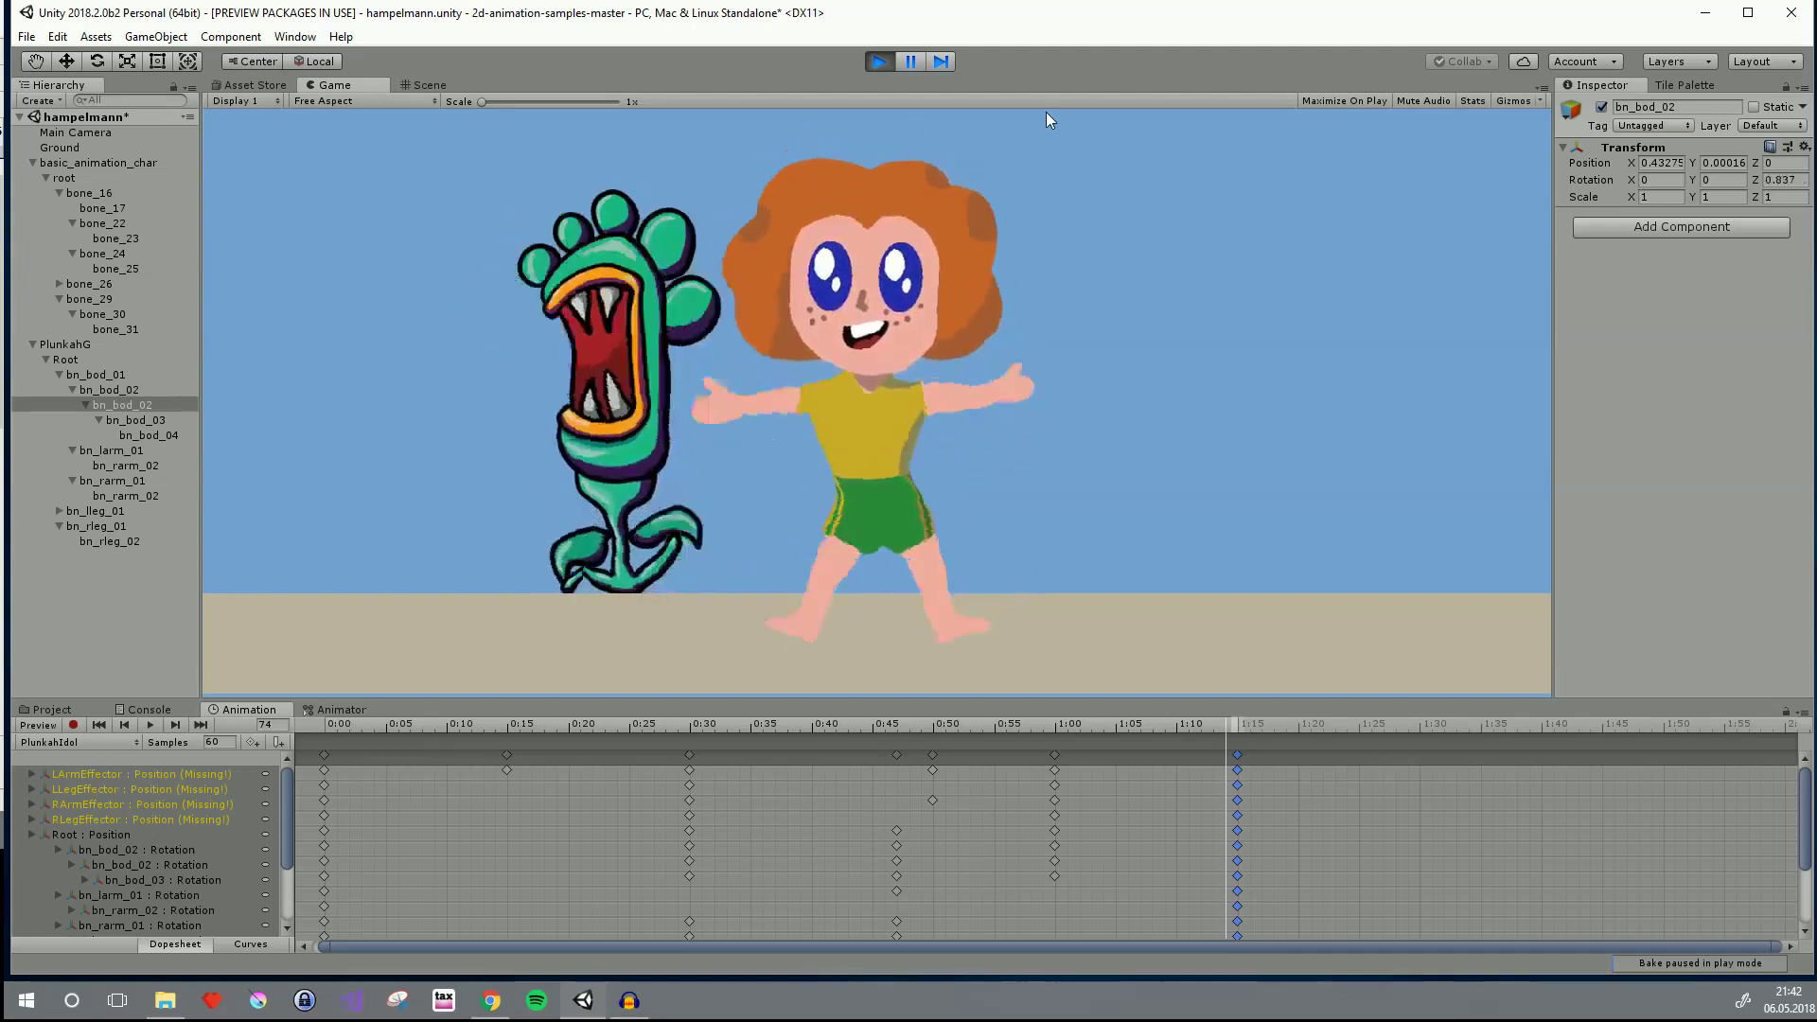
click(879, 63)
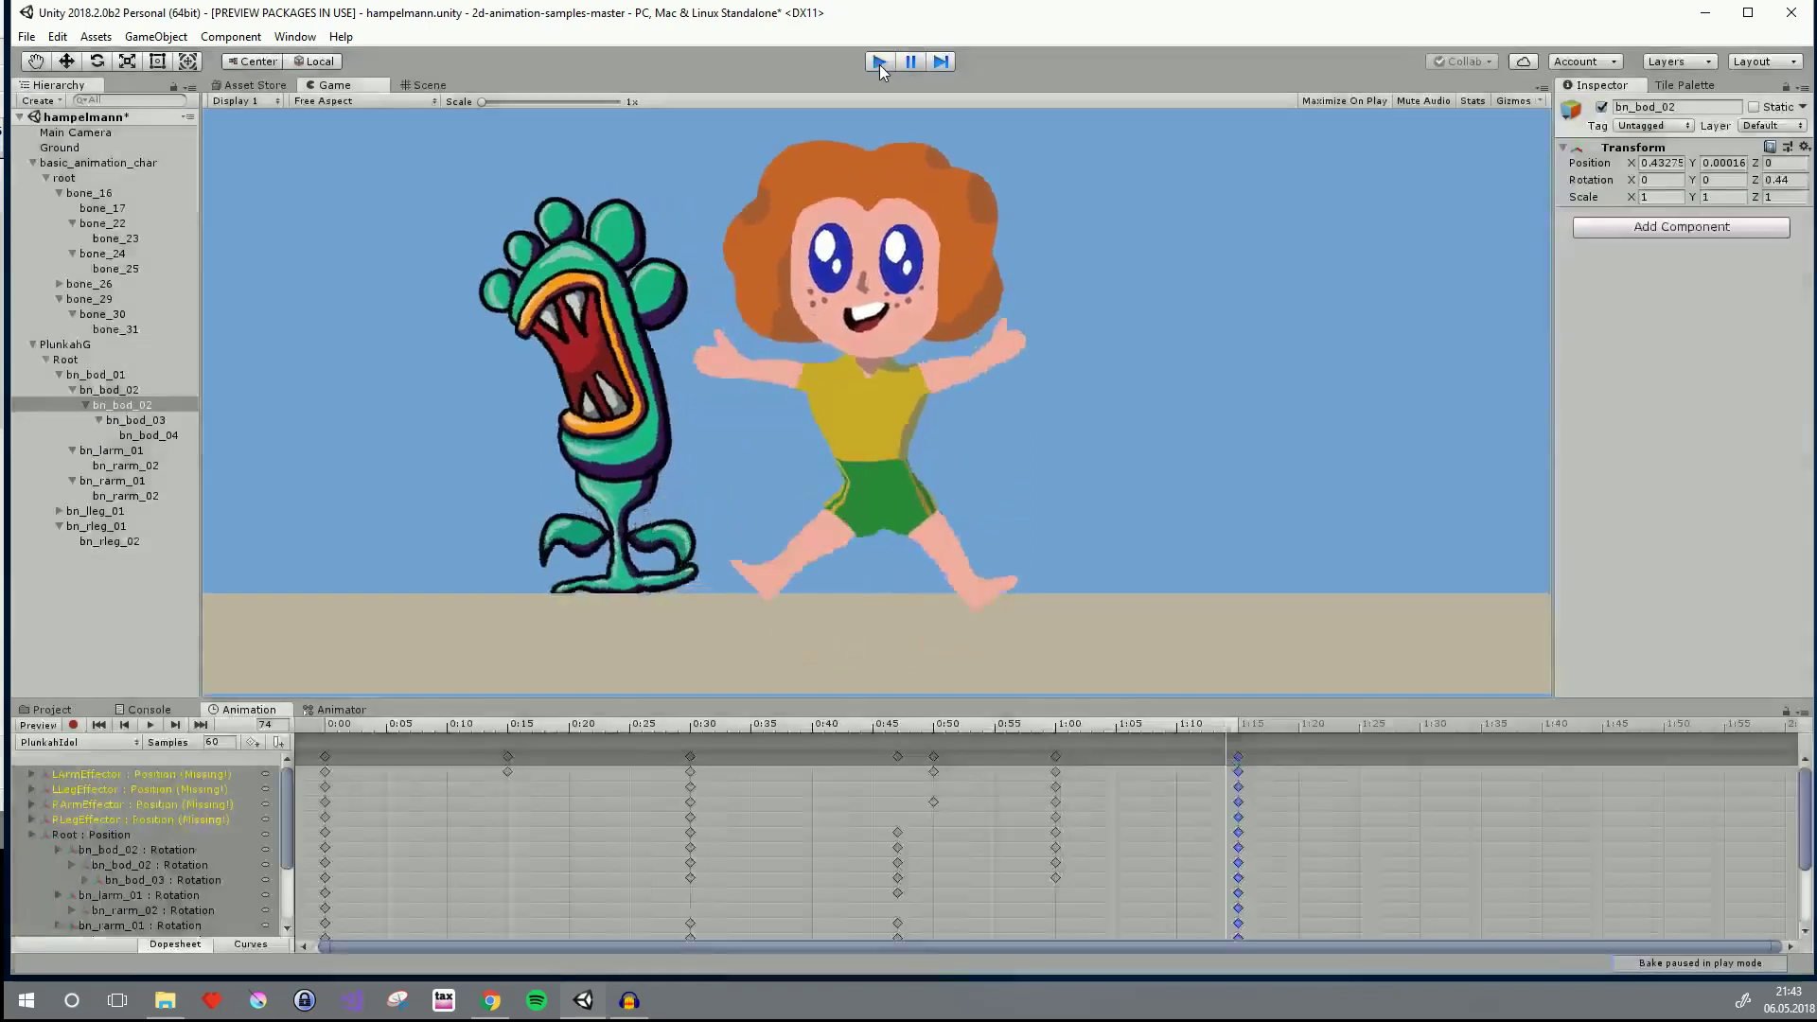
click(107, 162)
In the Scene view, rotate bn_bod_04 upright at frame 30 of the Jump clip
click(257, 85)
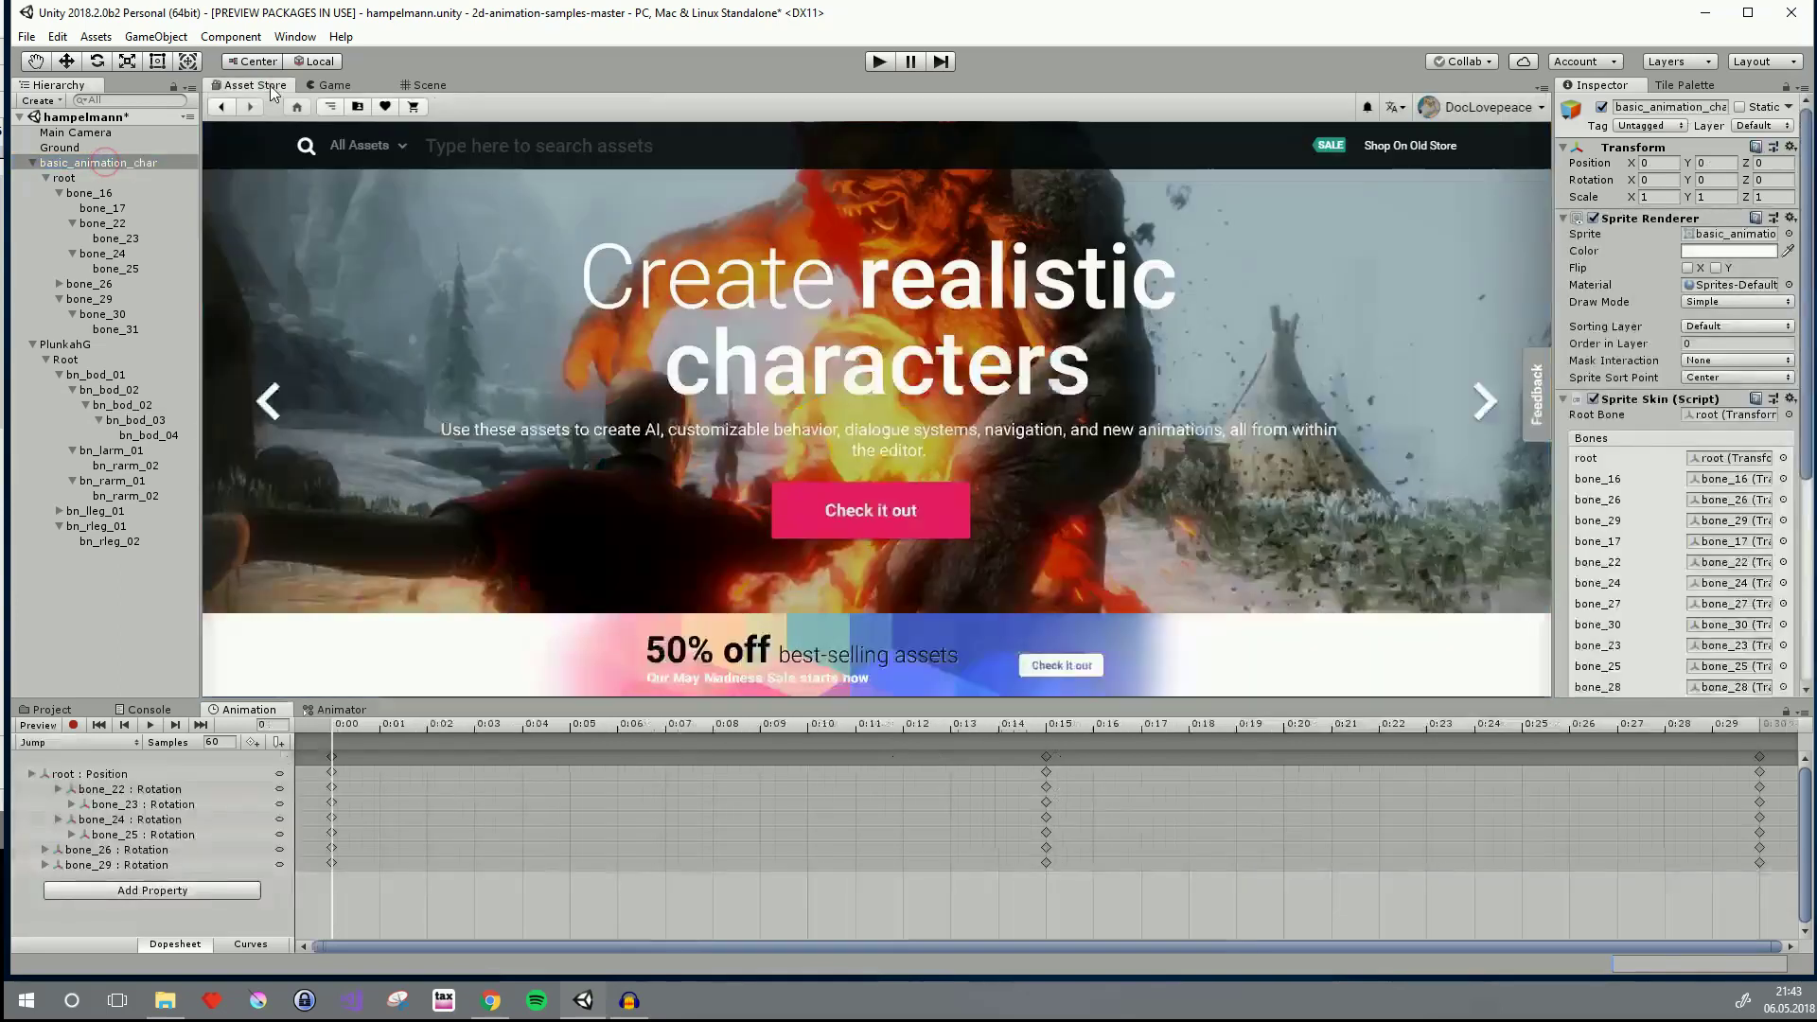
click(428, 85)
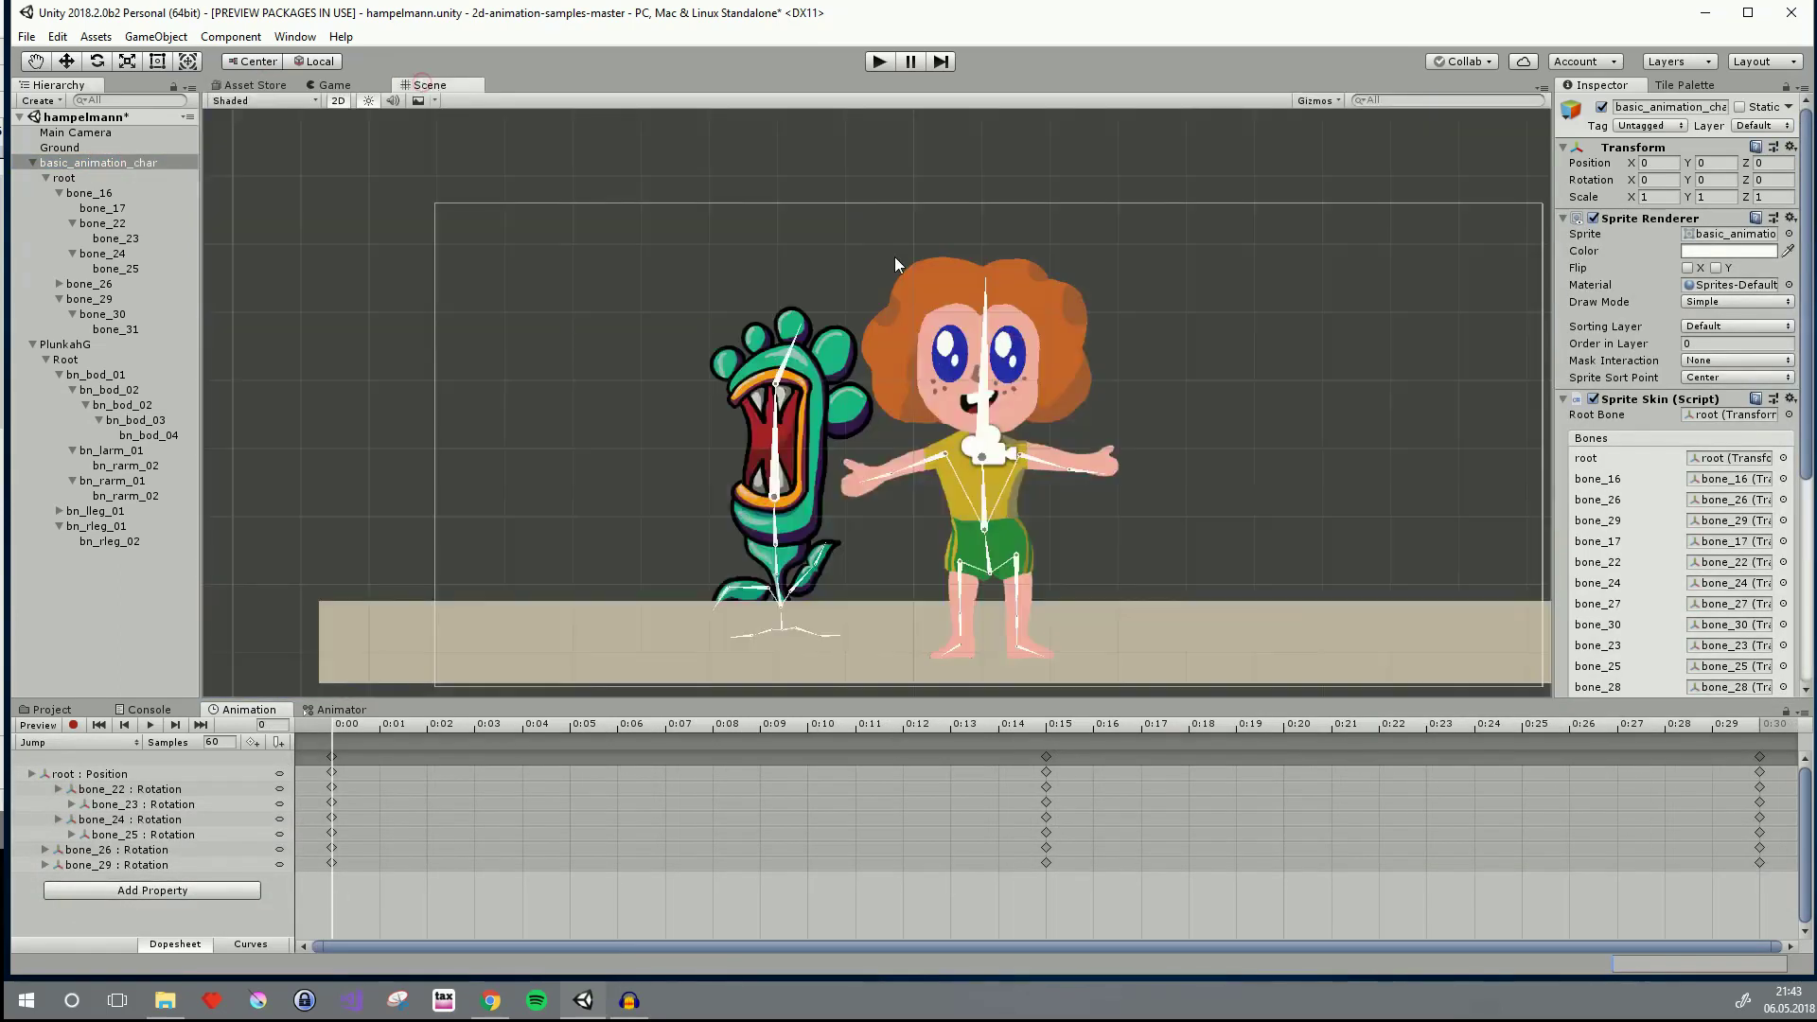
scroll(810, 469, up, 5)
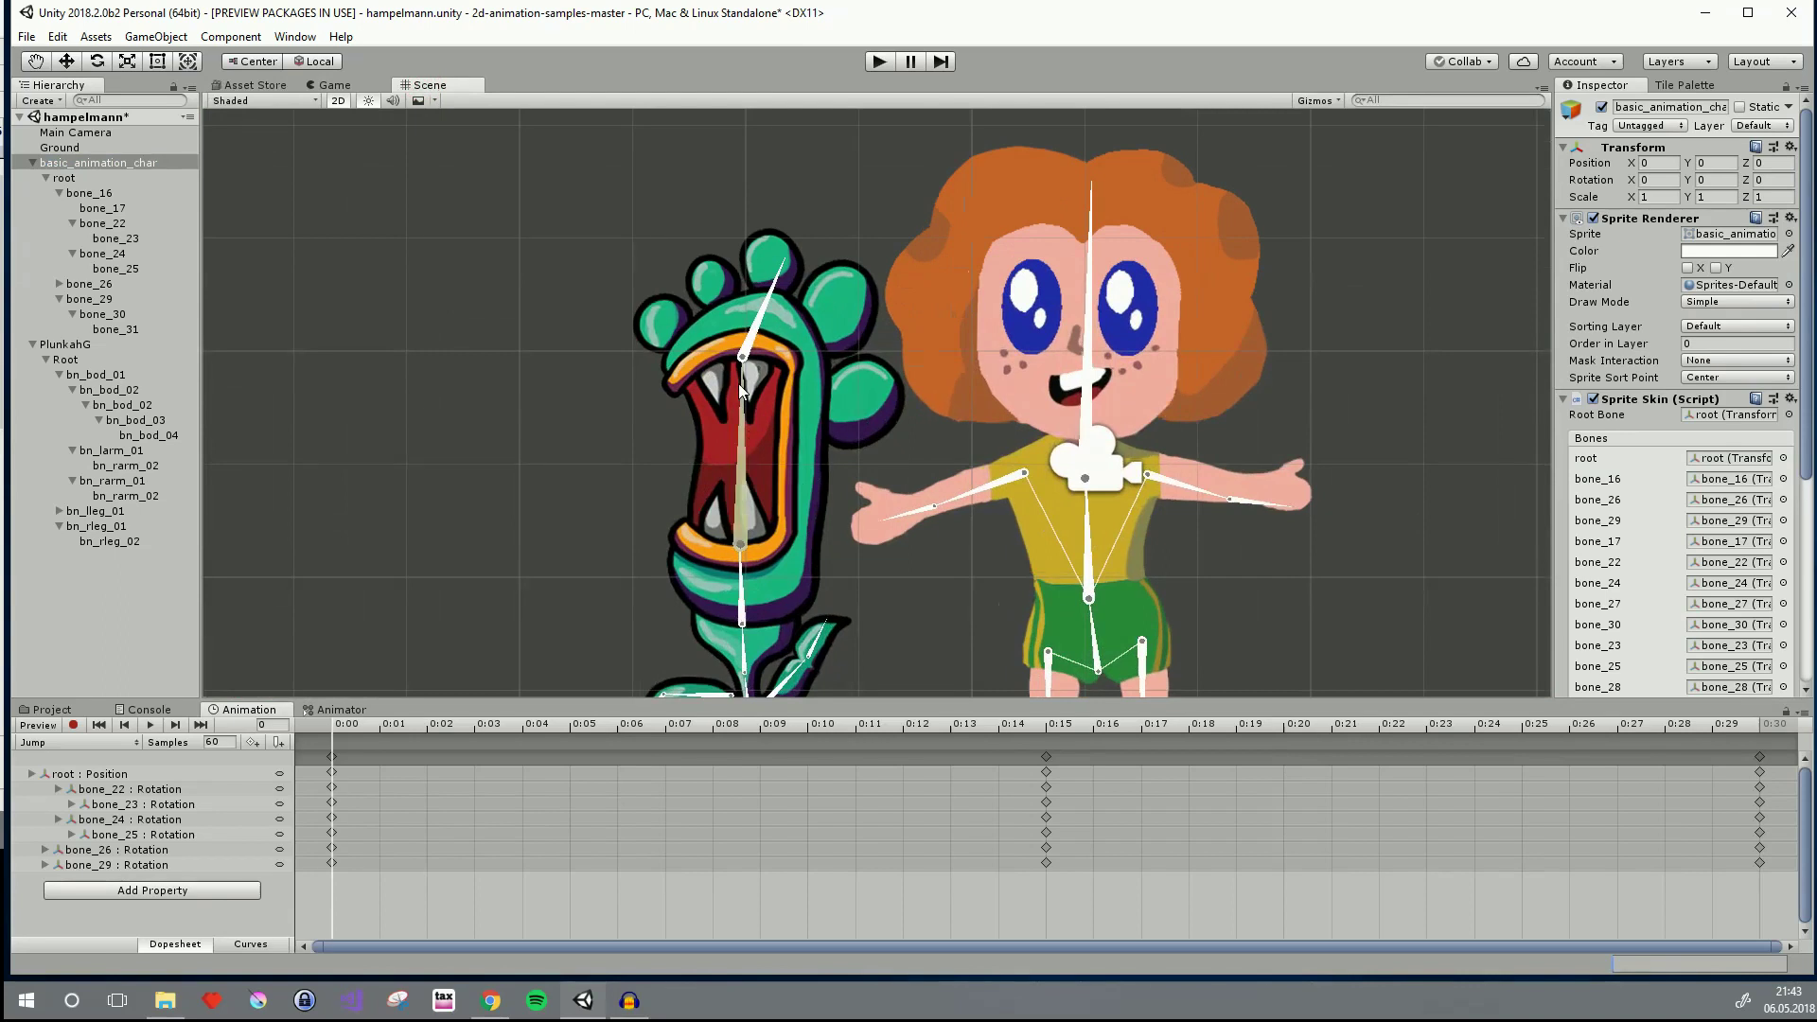
click(1047, 760)
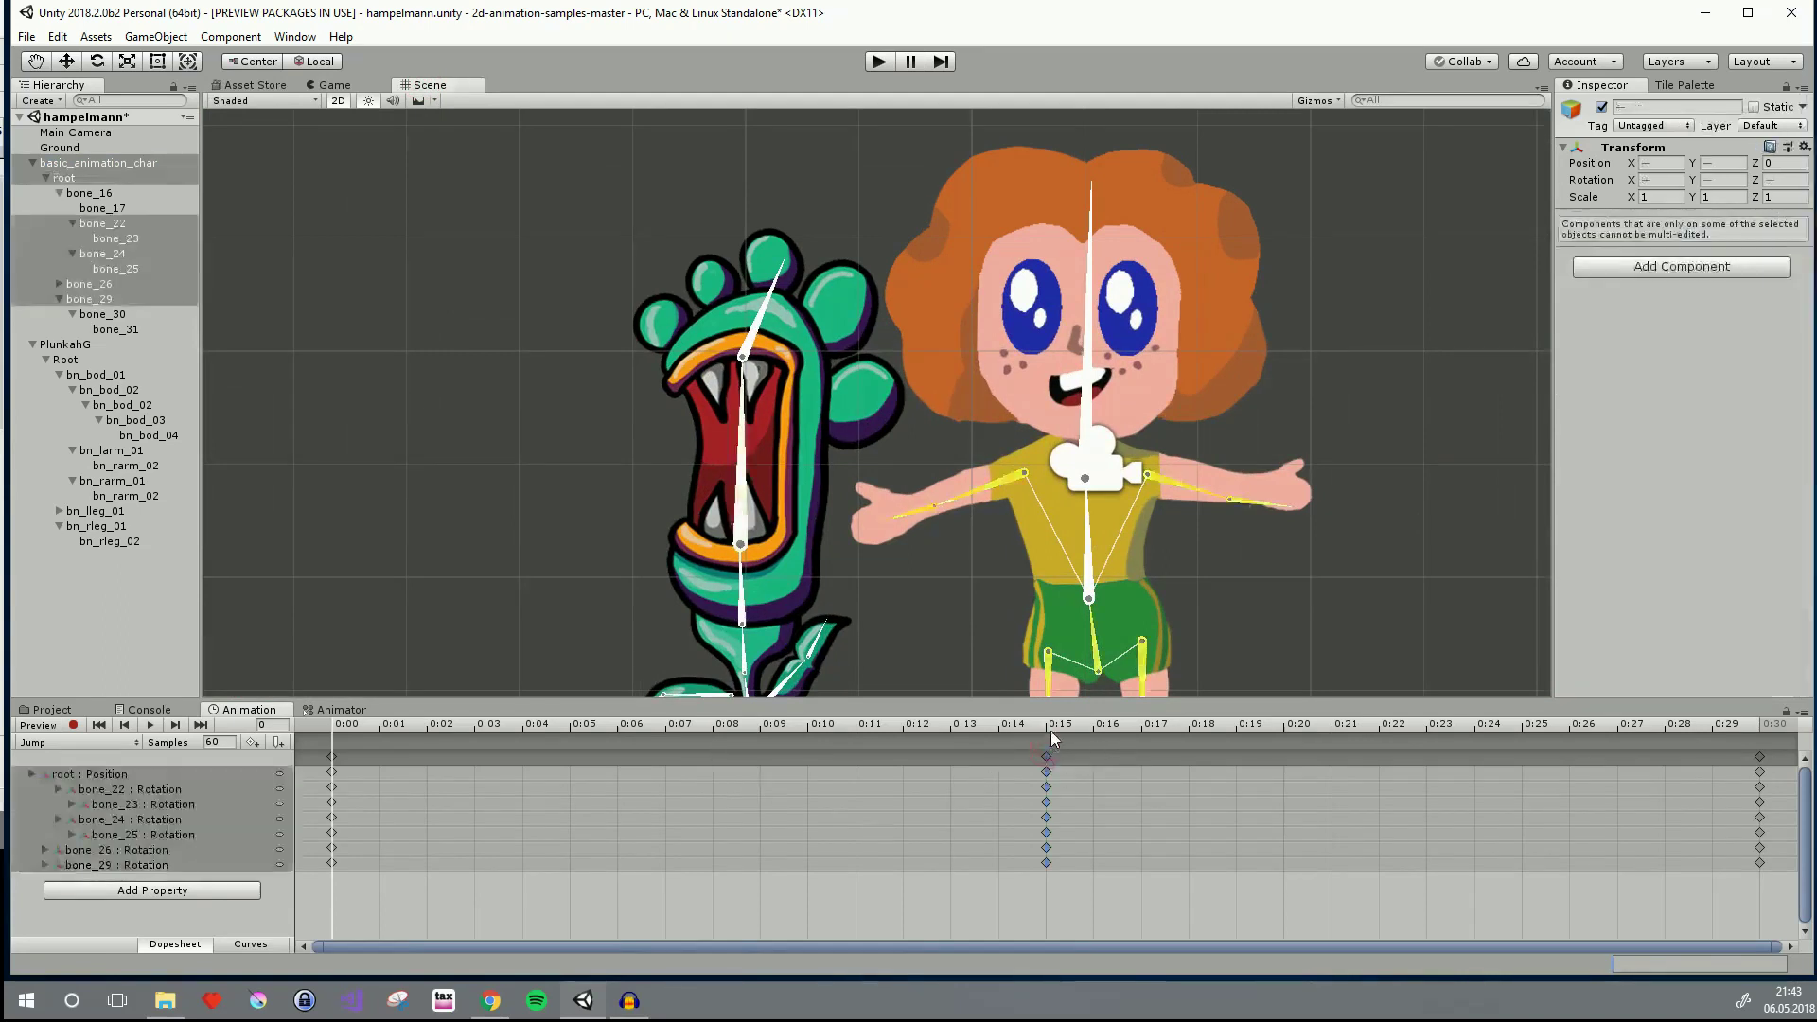
click(1759, 732)
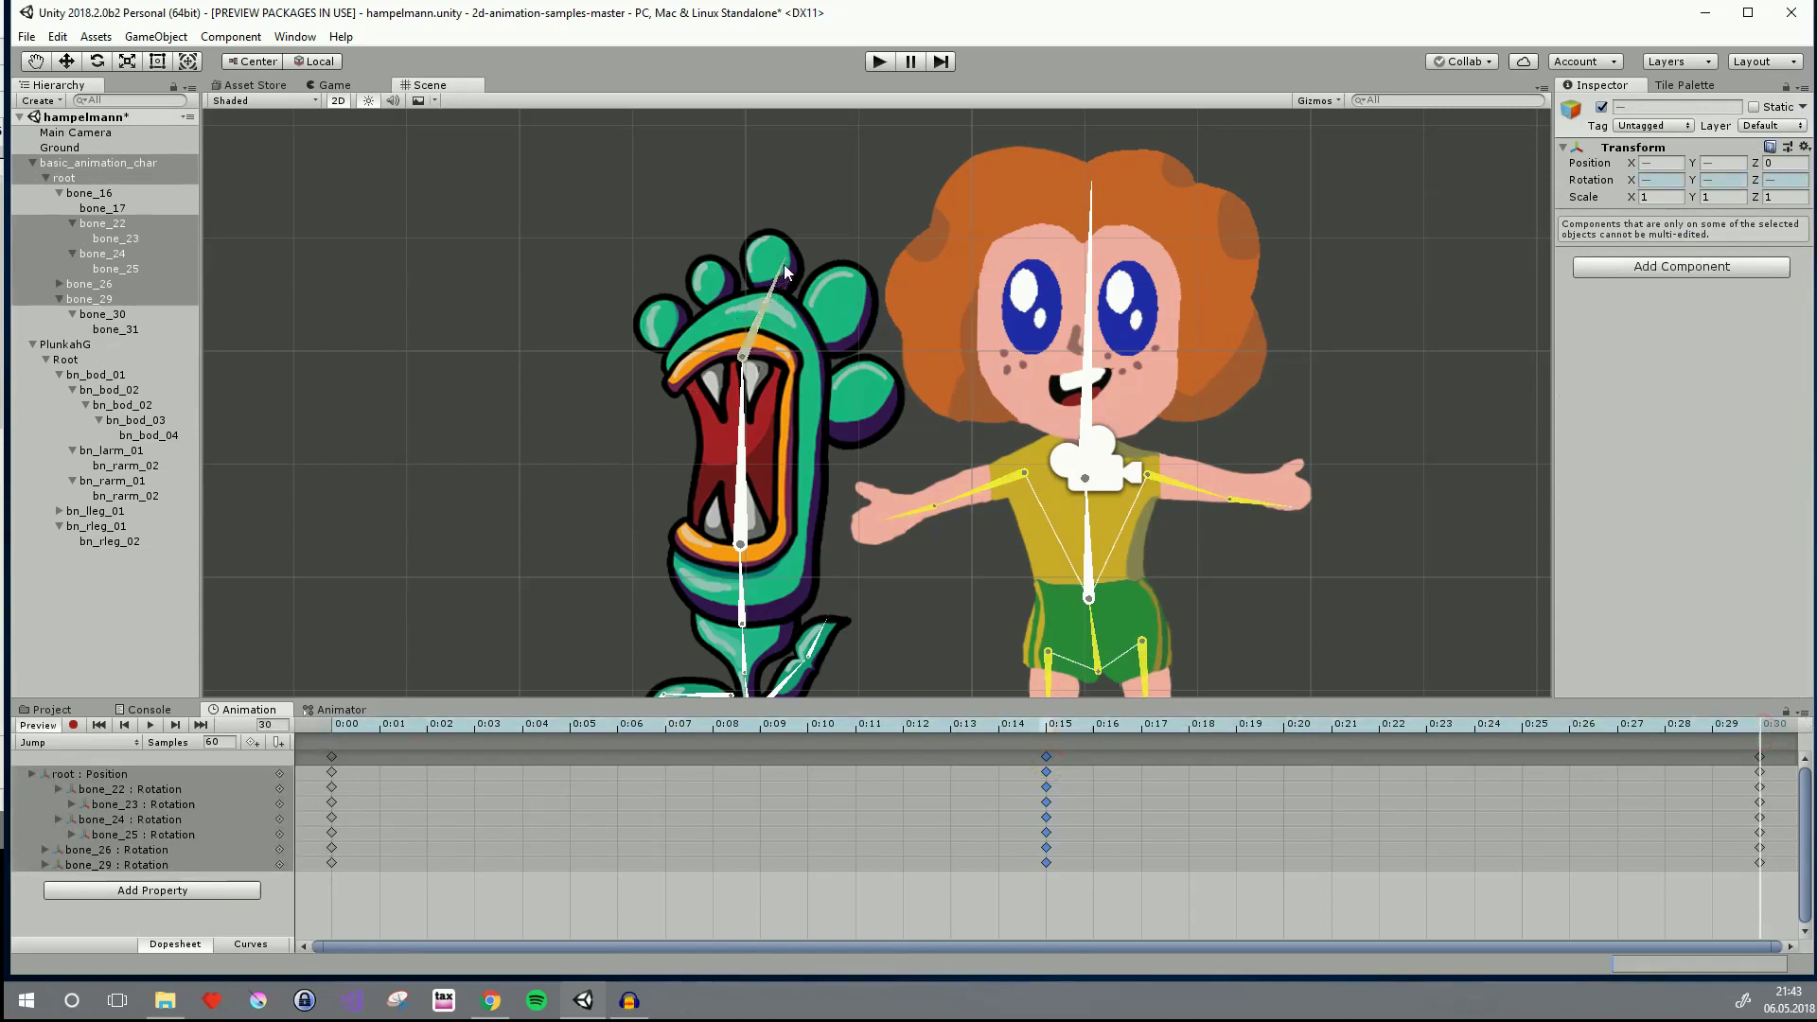
mouse_move(781, 269)
mouse_down()
mouse_move(753, 267)
mouse_move(772, 276)
mouse_up()
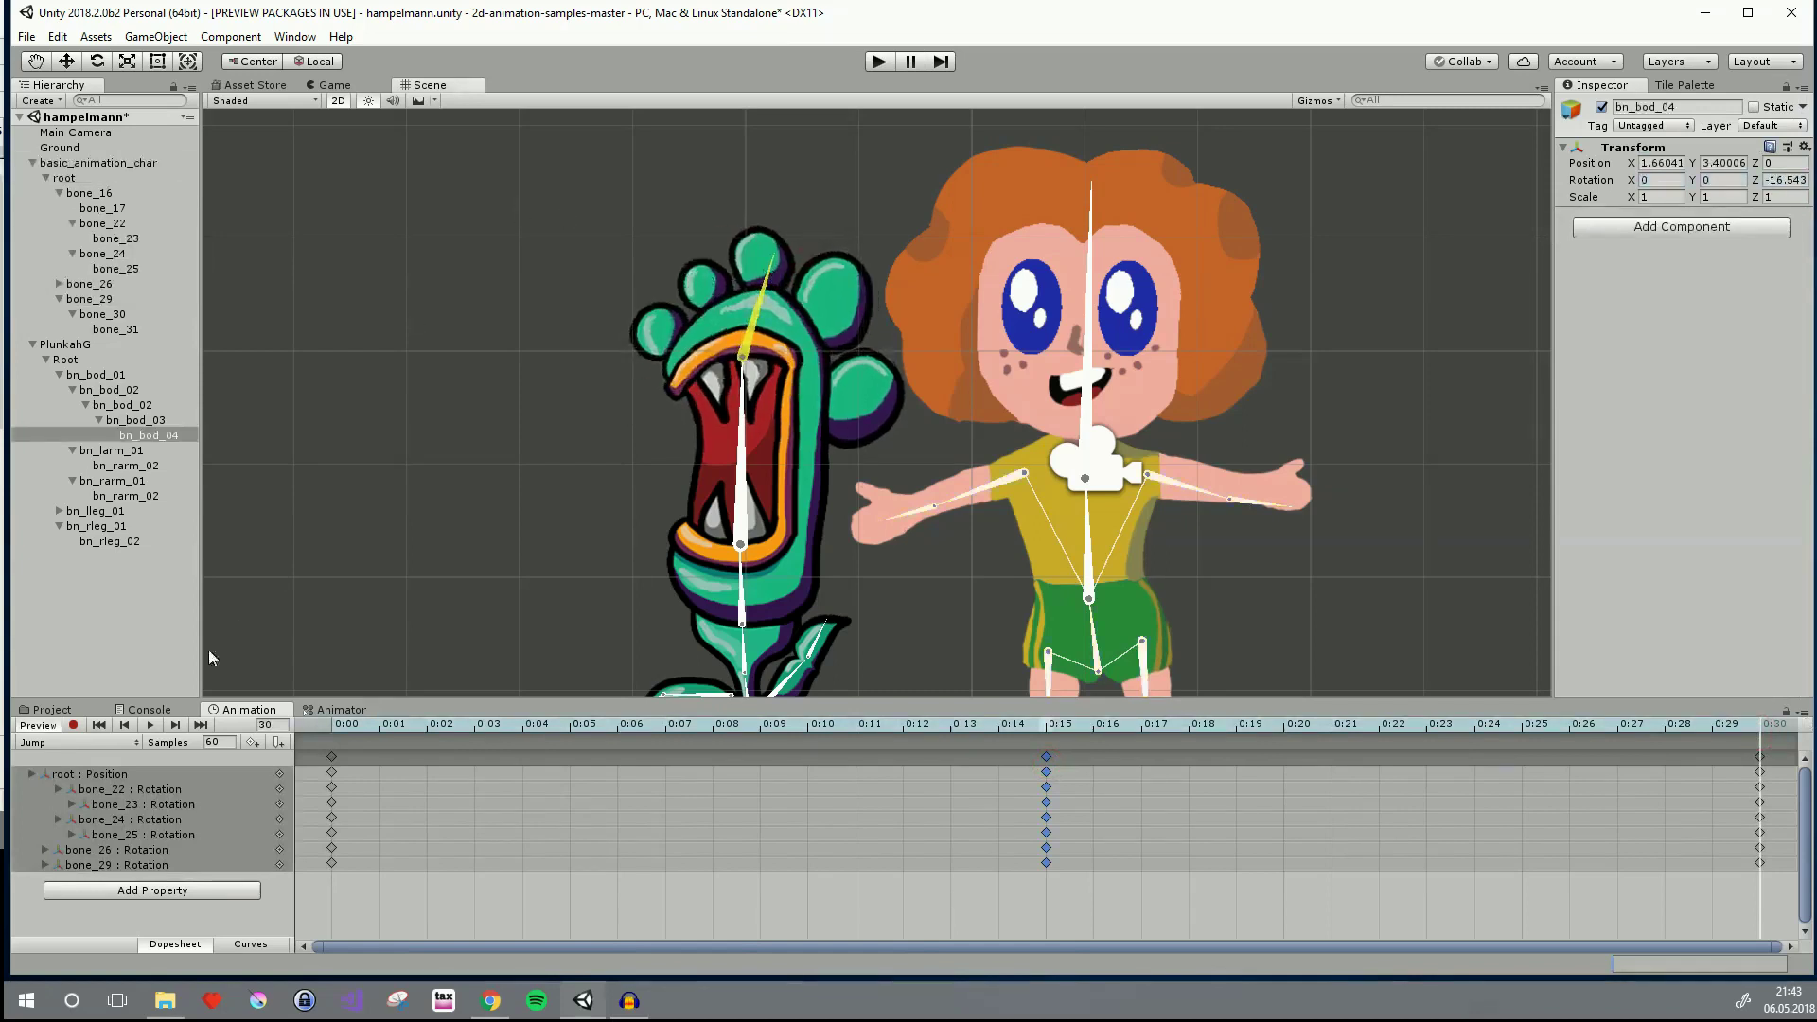
click(56, 710)
Open the PlunkahGreen sprite in the Sprite Editor's Bone Editor mode
click(379, 820)
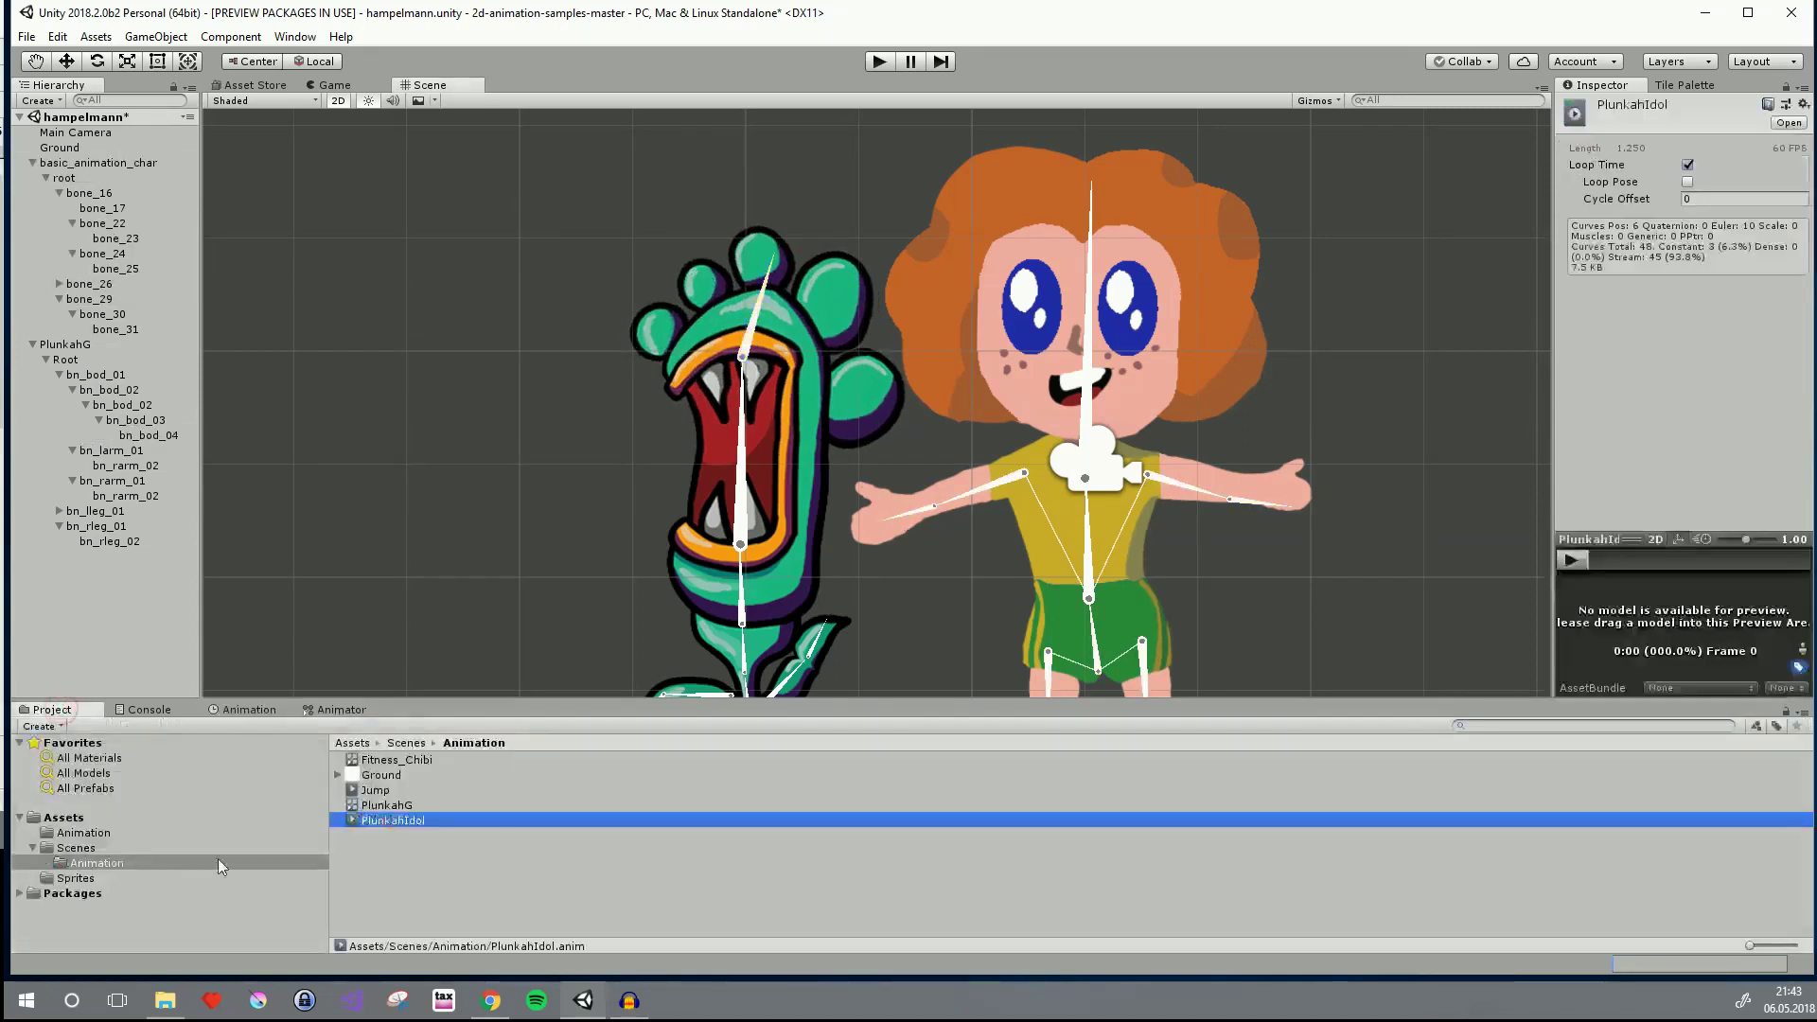
click(94, 880)
click(392, 760)
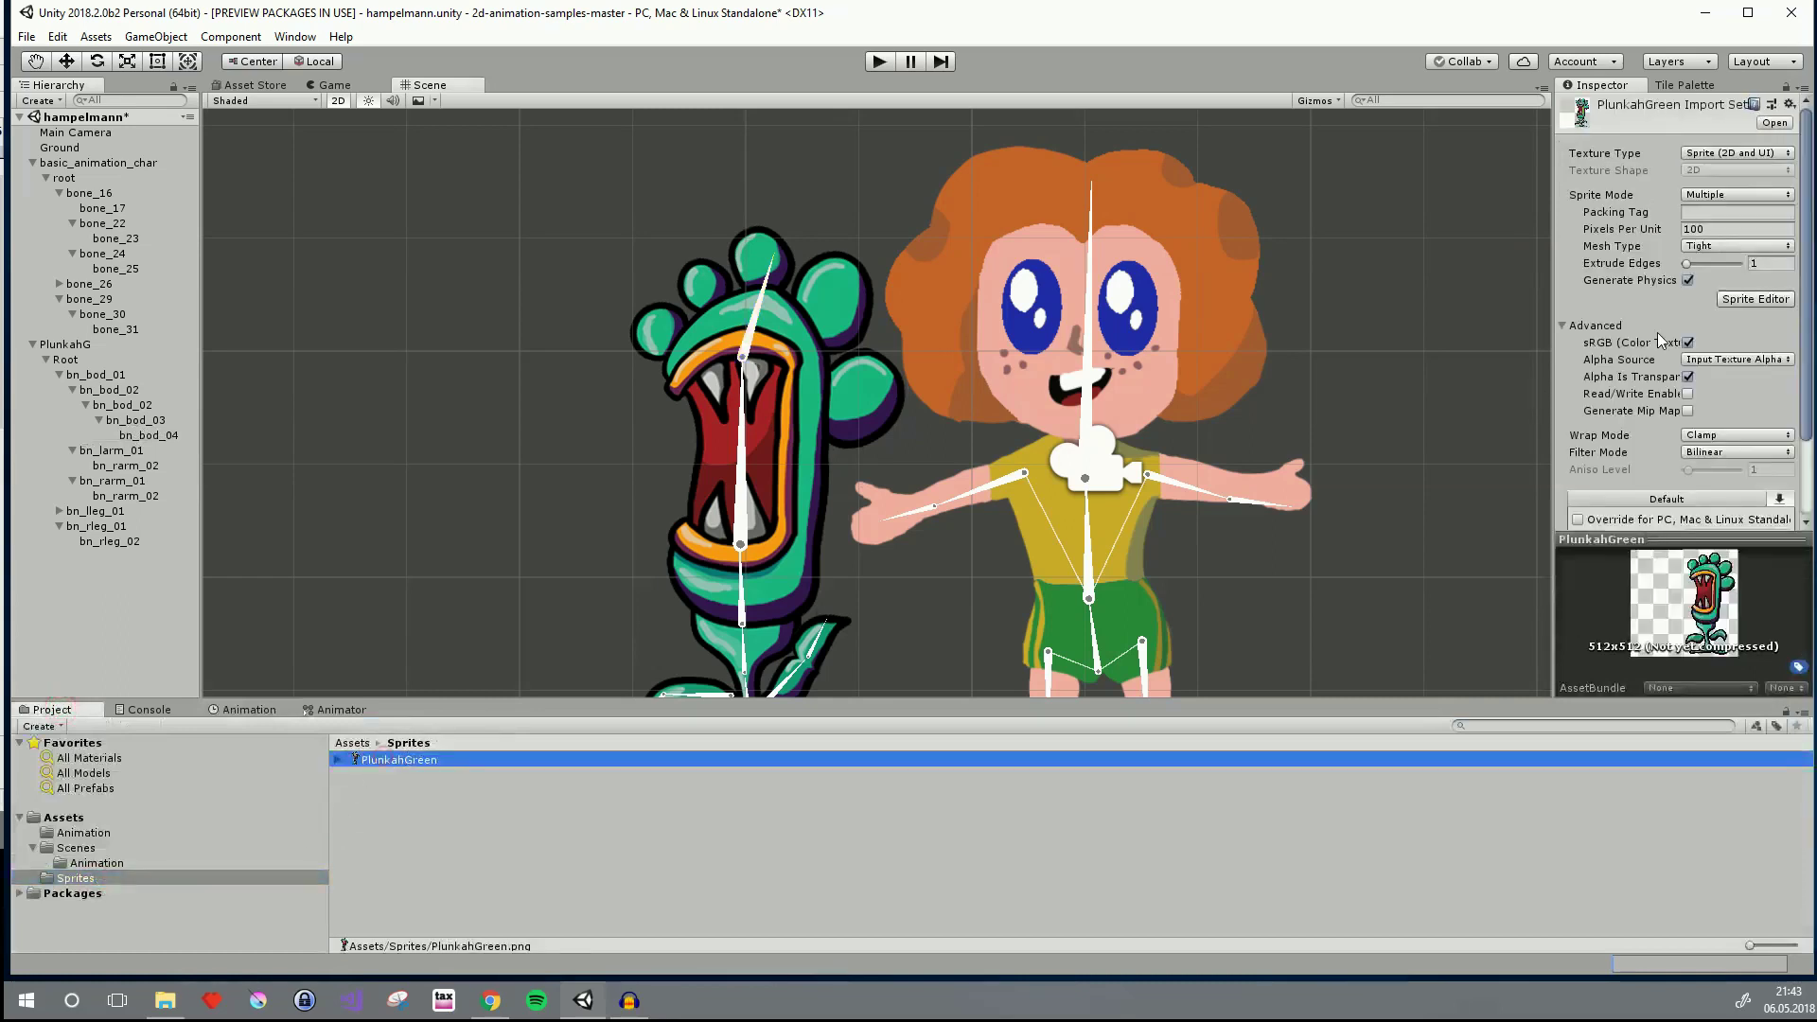
click(1755, 299)
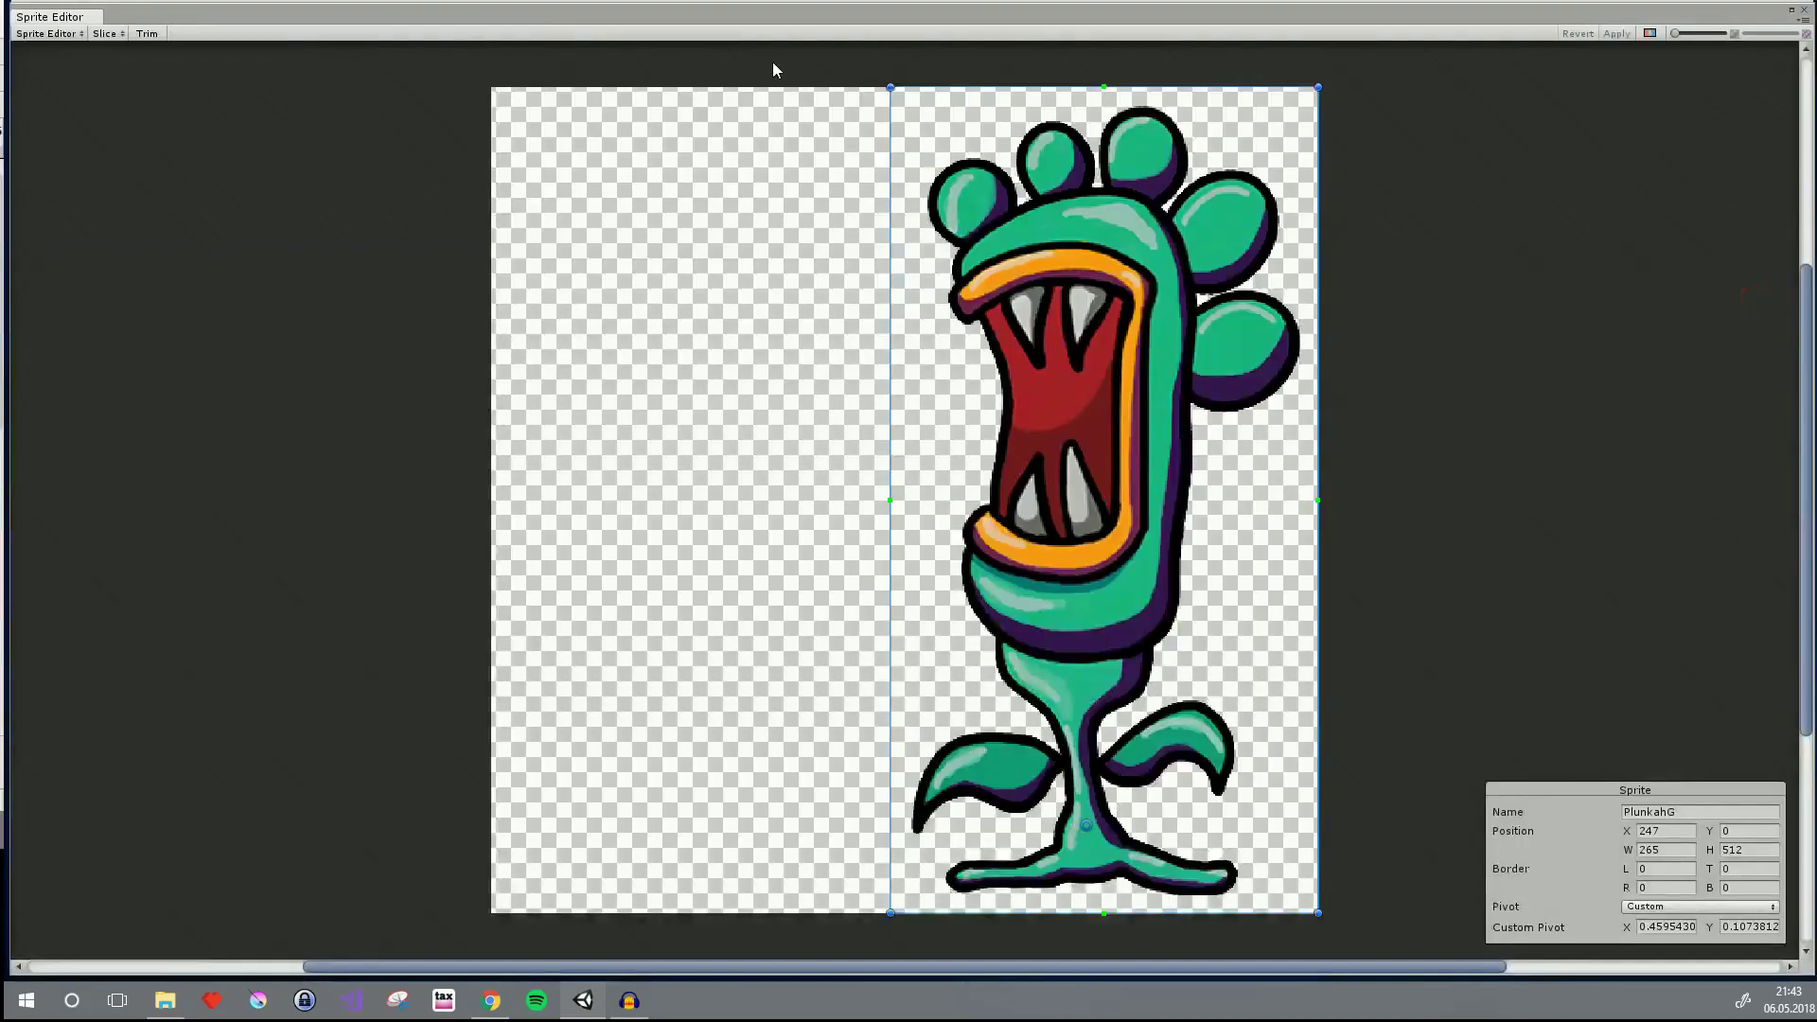
click(73, 36)
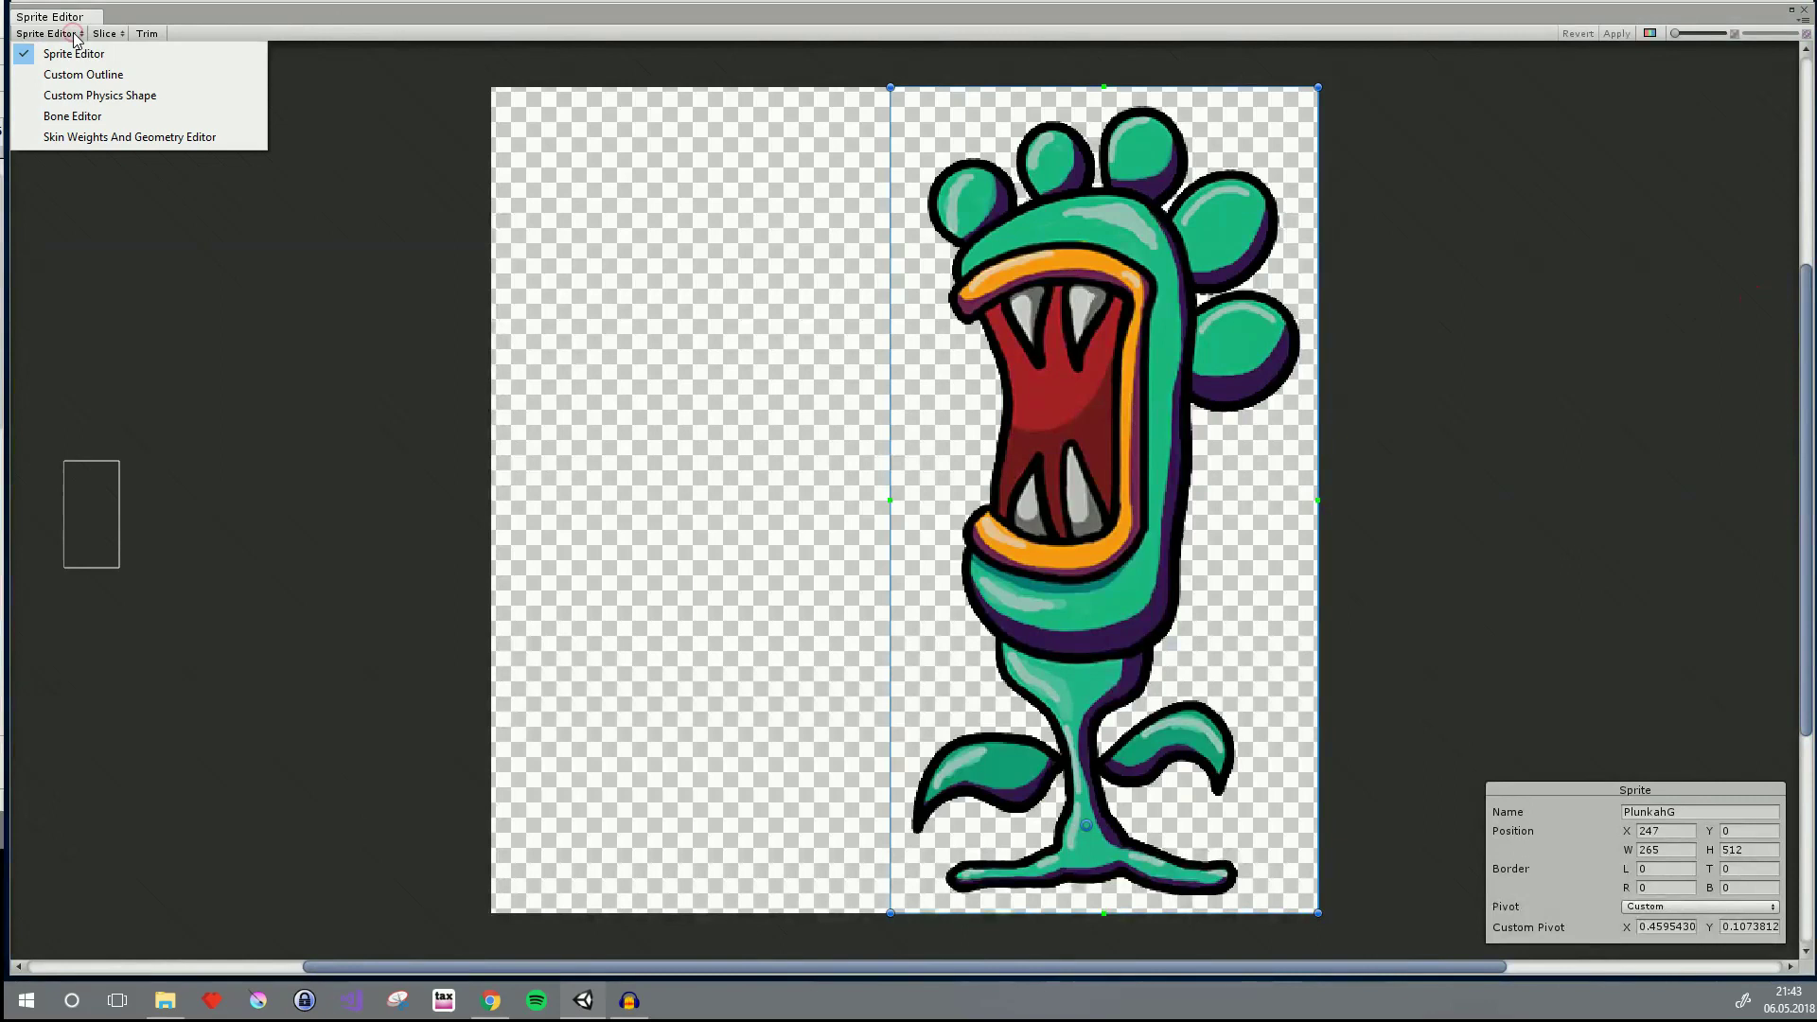
click(91, 119)
Swing the tip of bone bn_bod_04 toward the head's uppermost lobe
click(1145, 159)
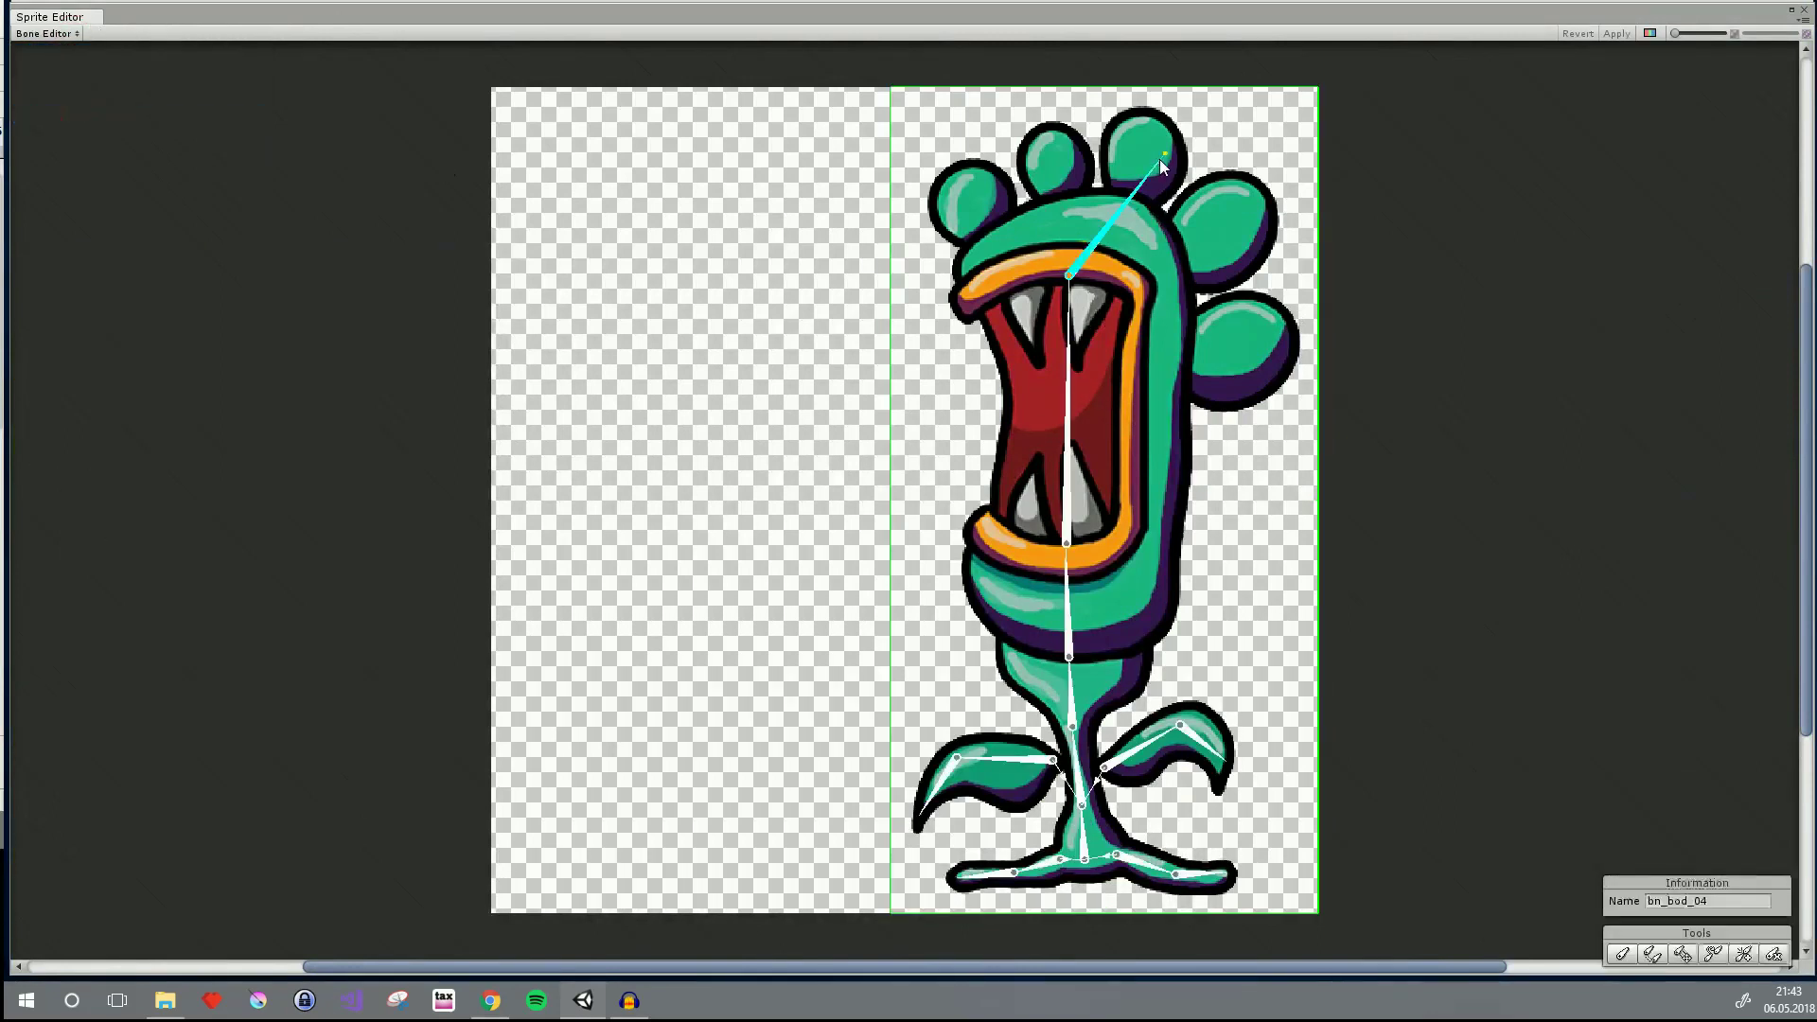
mouse_move(1147, 161)
mouse_down()
mouse_move(1106, 119)
mouse_move(1041, 128)
mouse_move(1128, 144)
mouse_up()
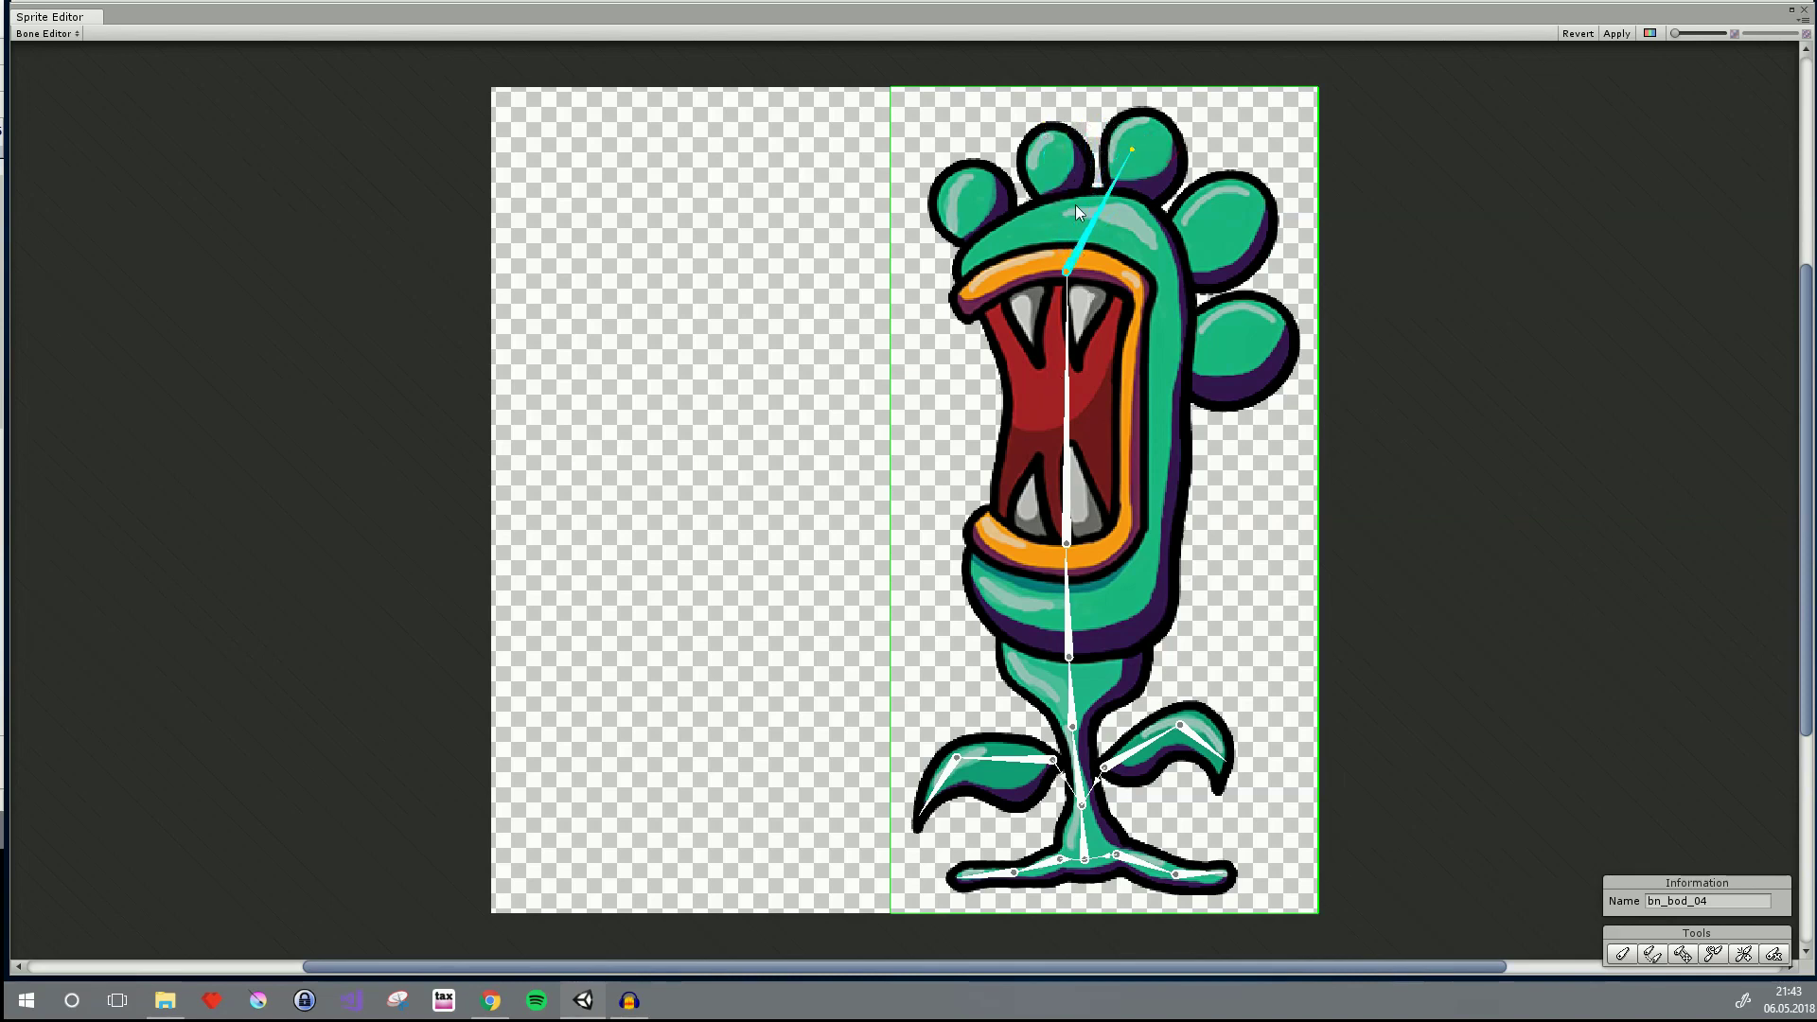
click(66, 36)
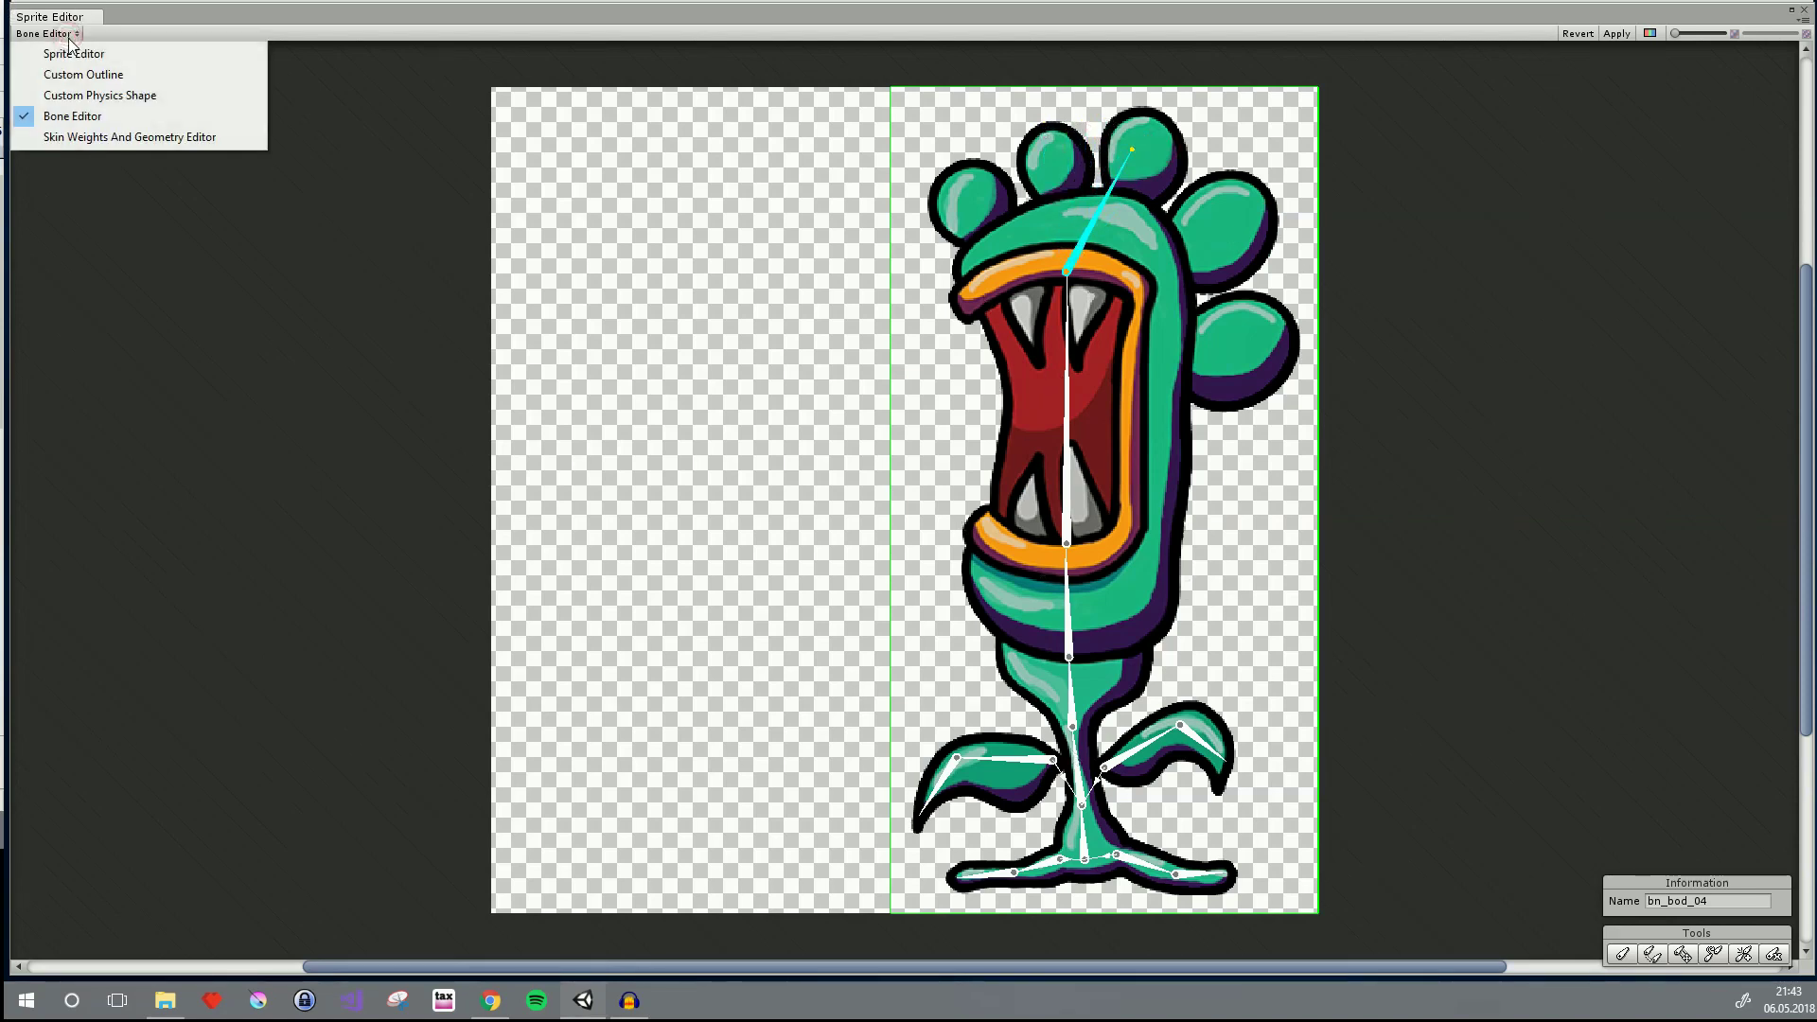
Apply the bone change, then rotate bn_bod_04 in Skin Weights to test the head mesh deformation
click(99, 138)
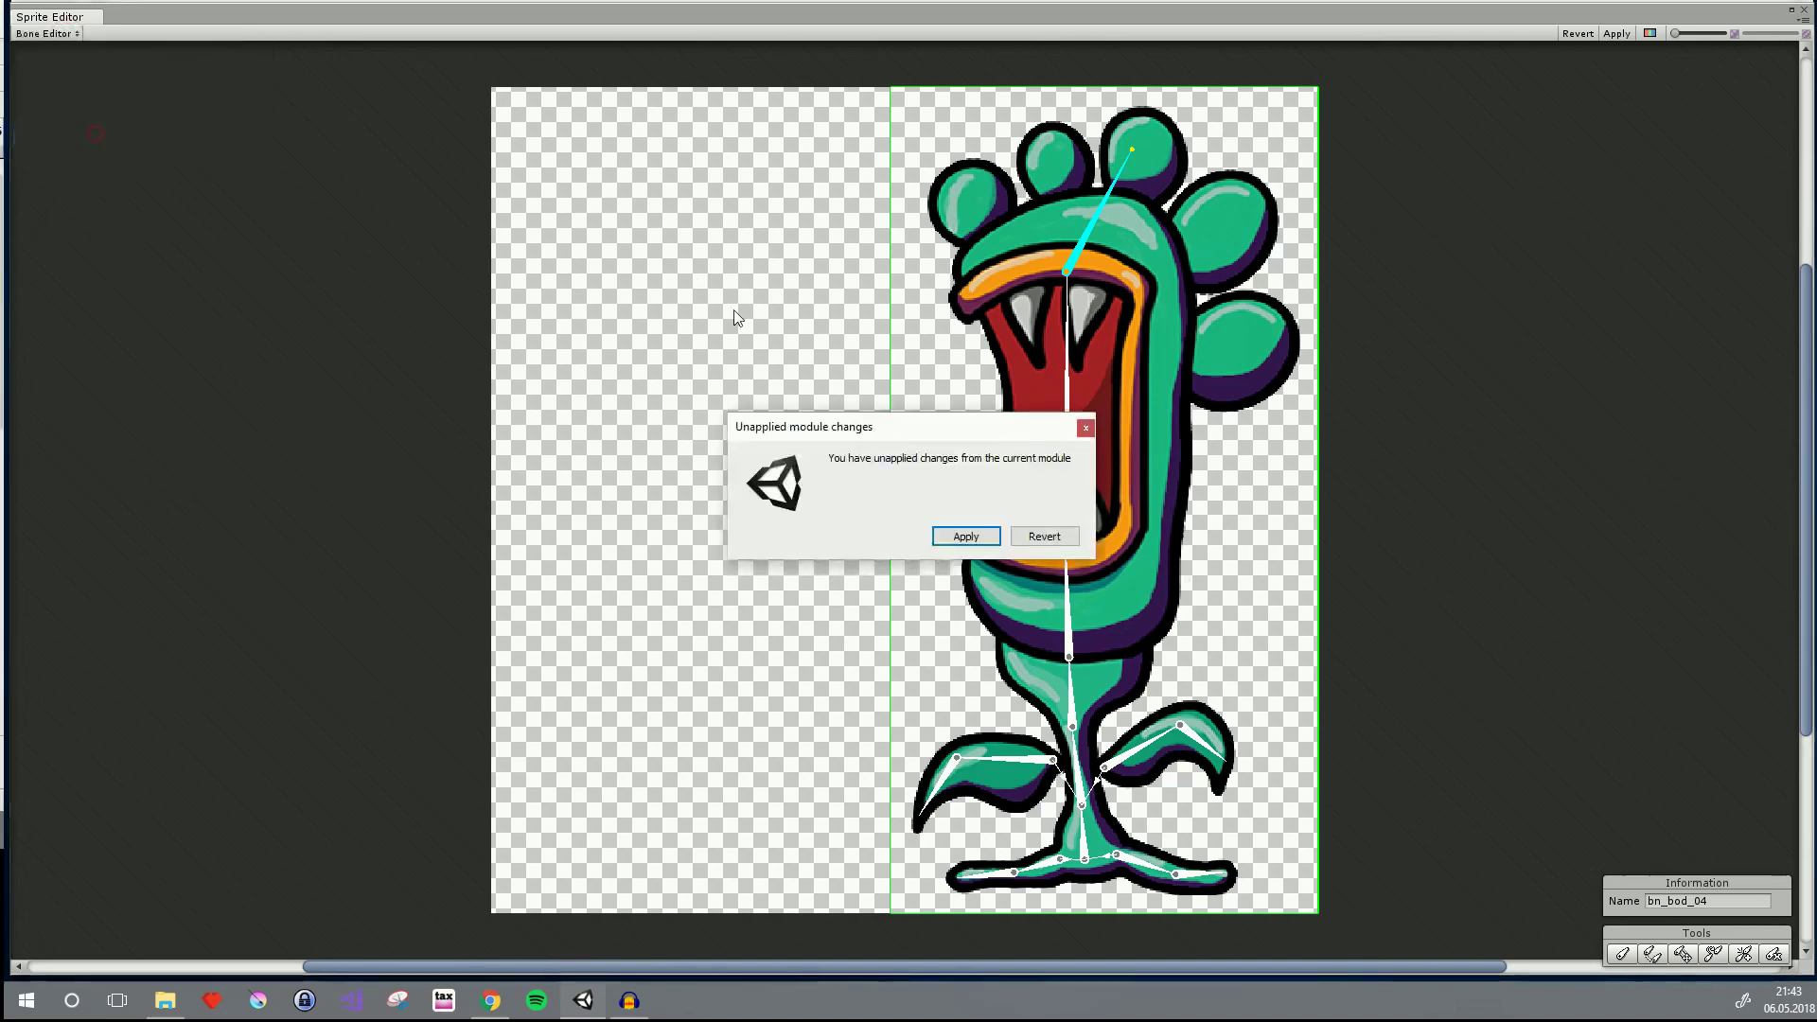
click(965, 536)
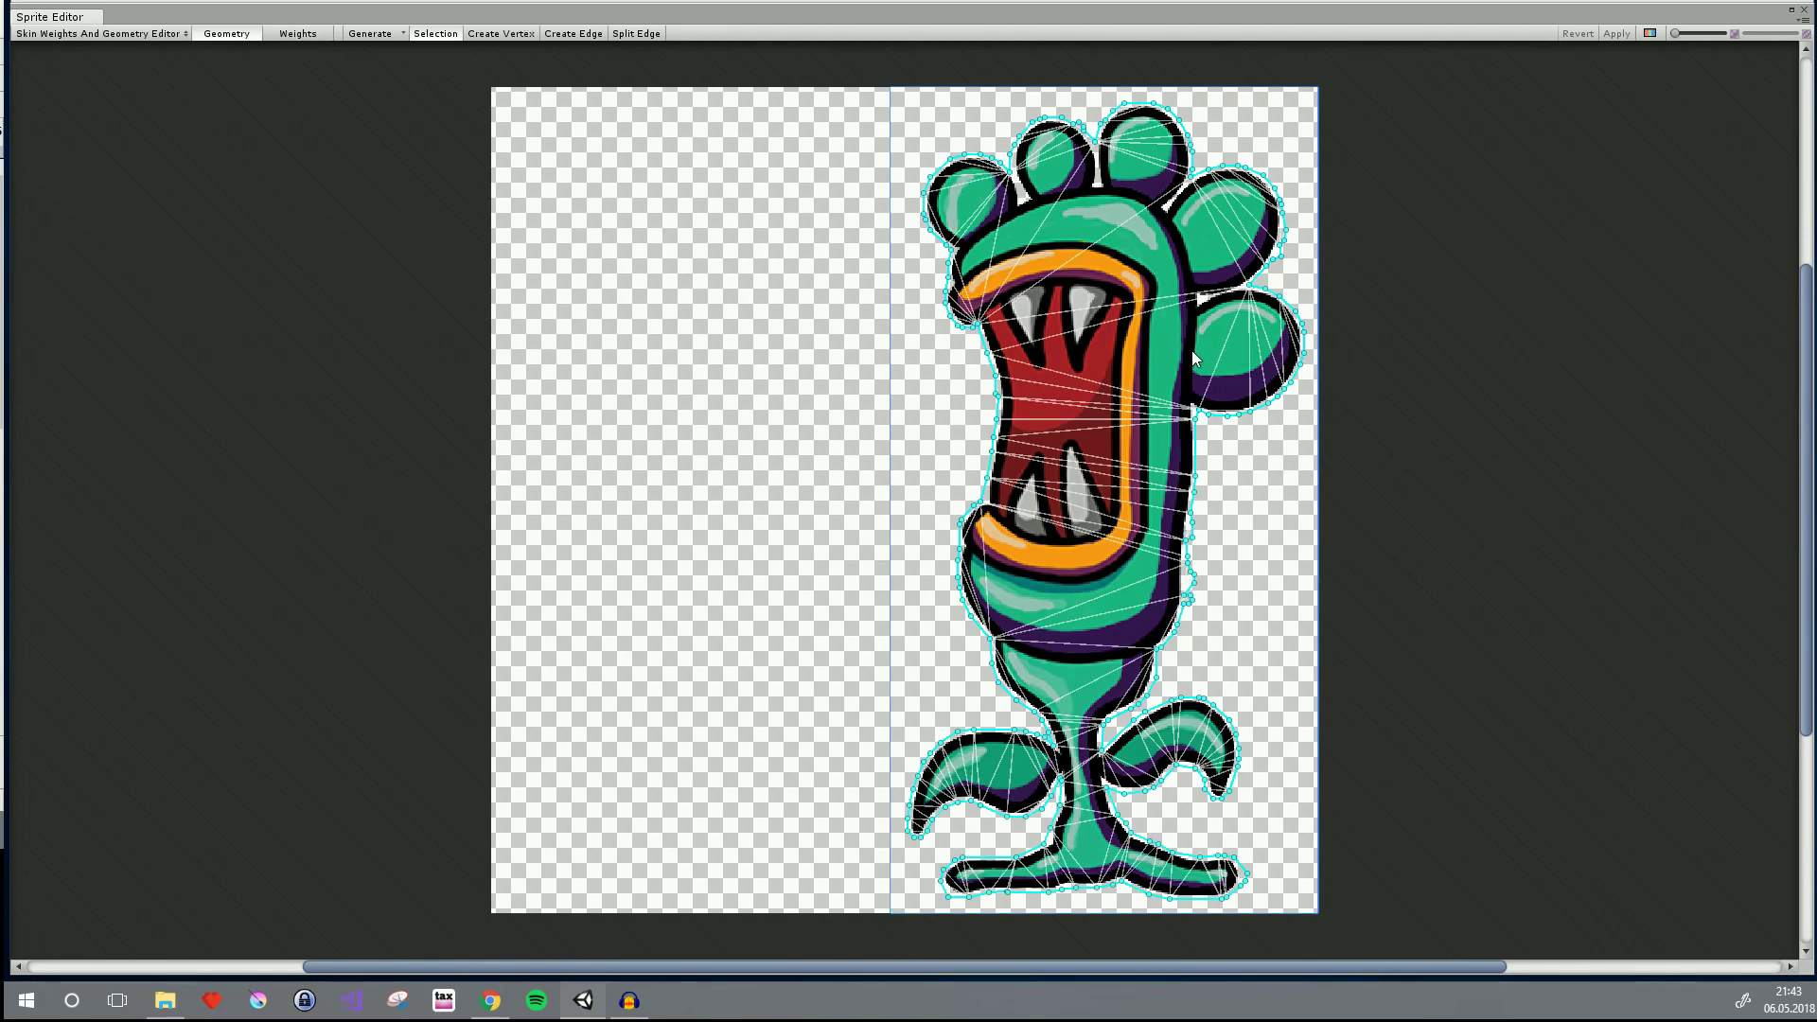
click(313, 31)
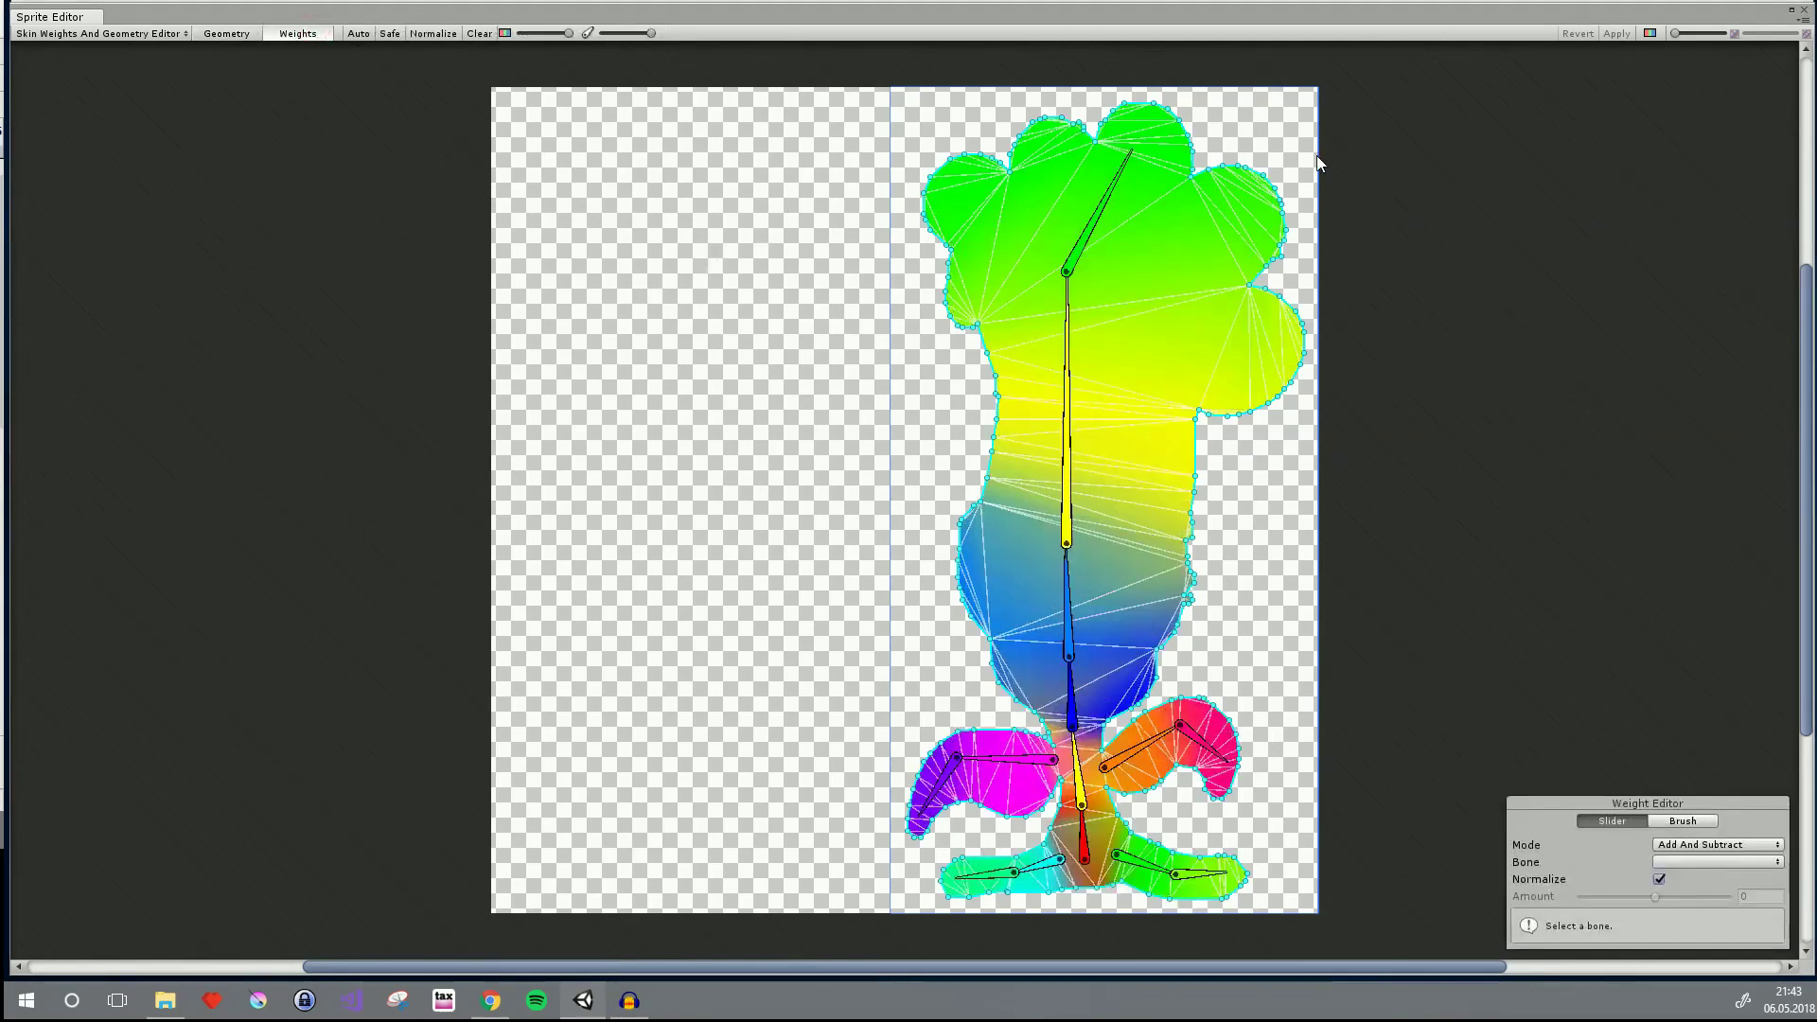
click(1133, 155)
mouse_move(1133, 155)
mouse_down()
mouse_move(1094, 156)
mouse_move(1133, 151)
mouse_up()
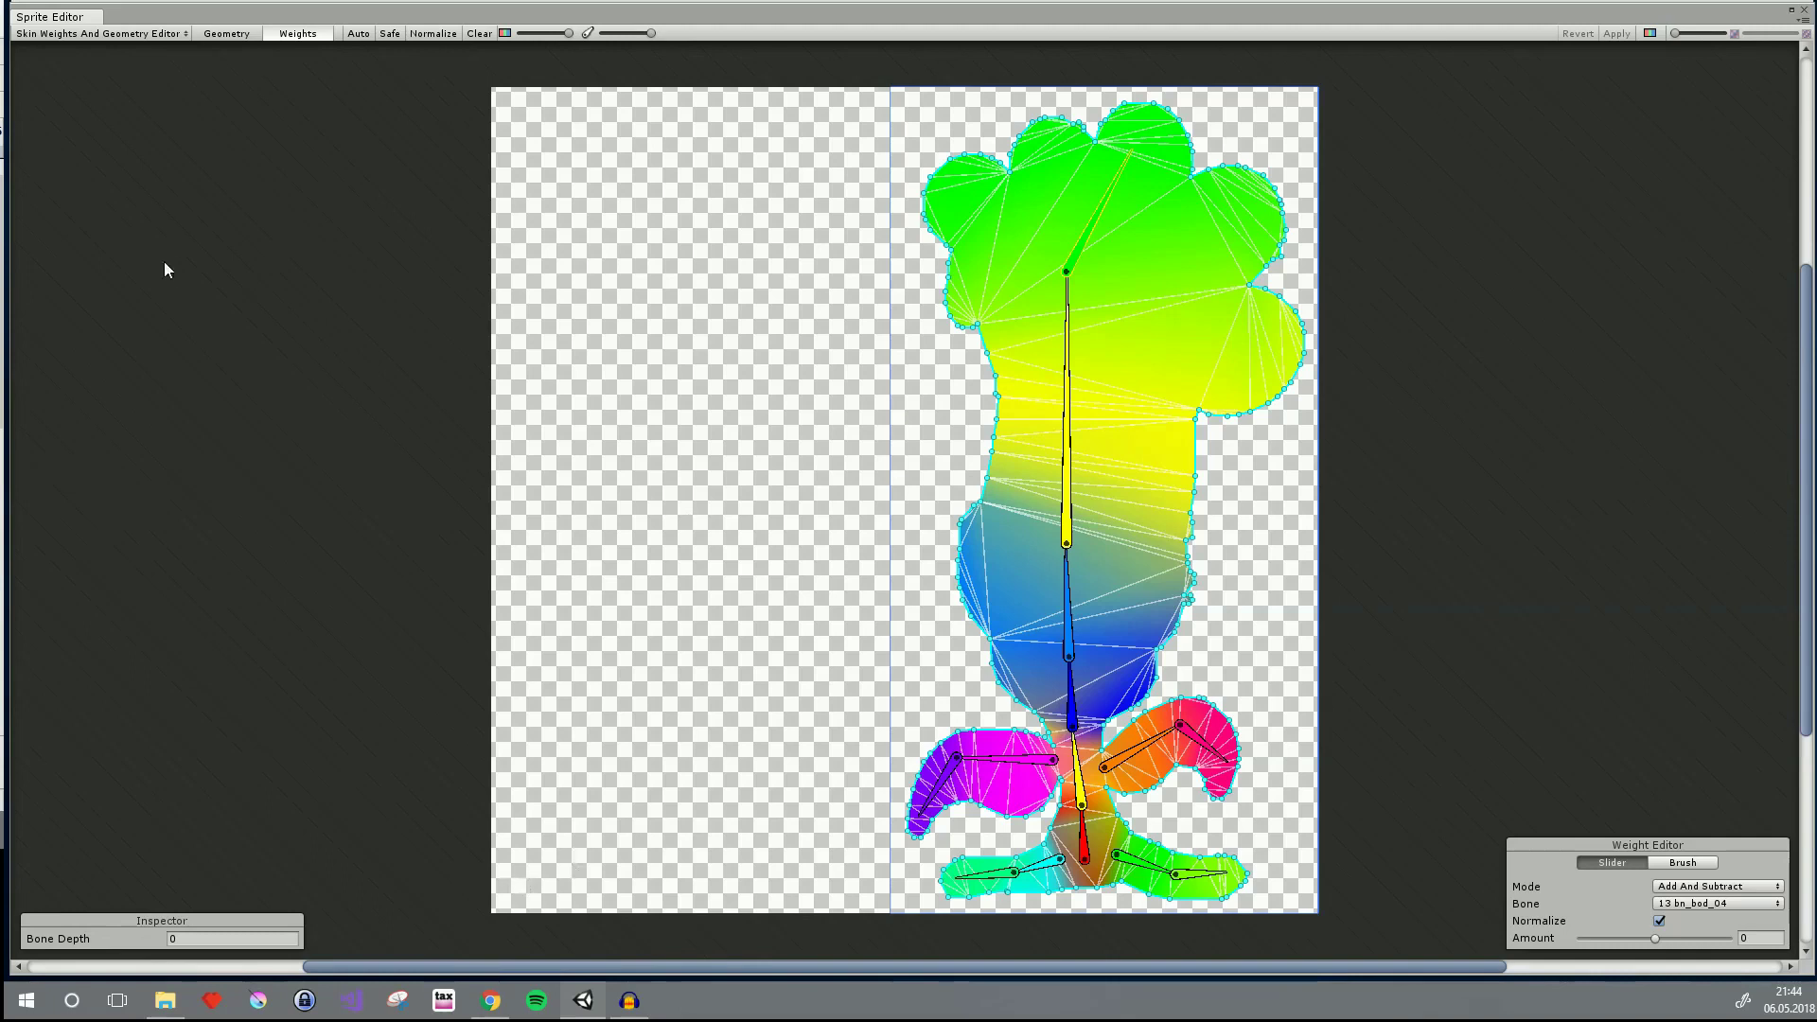
click(1805, 9)
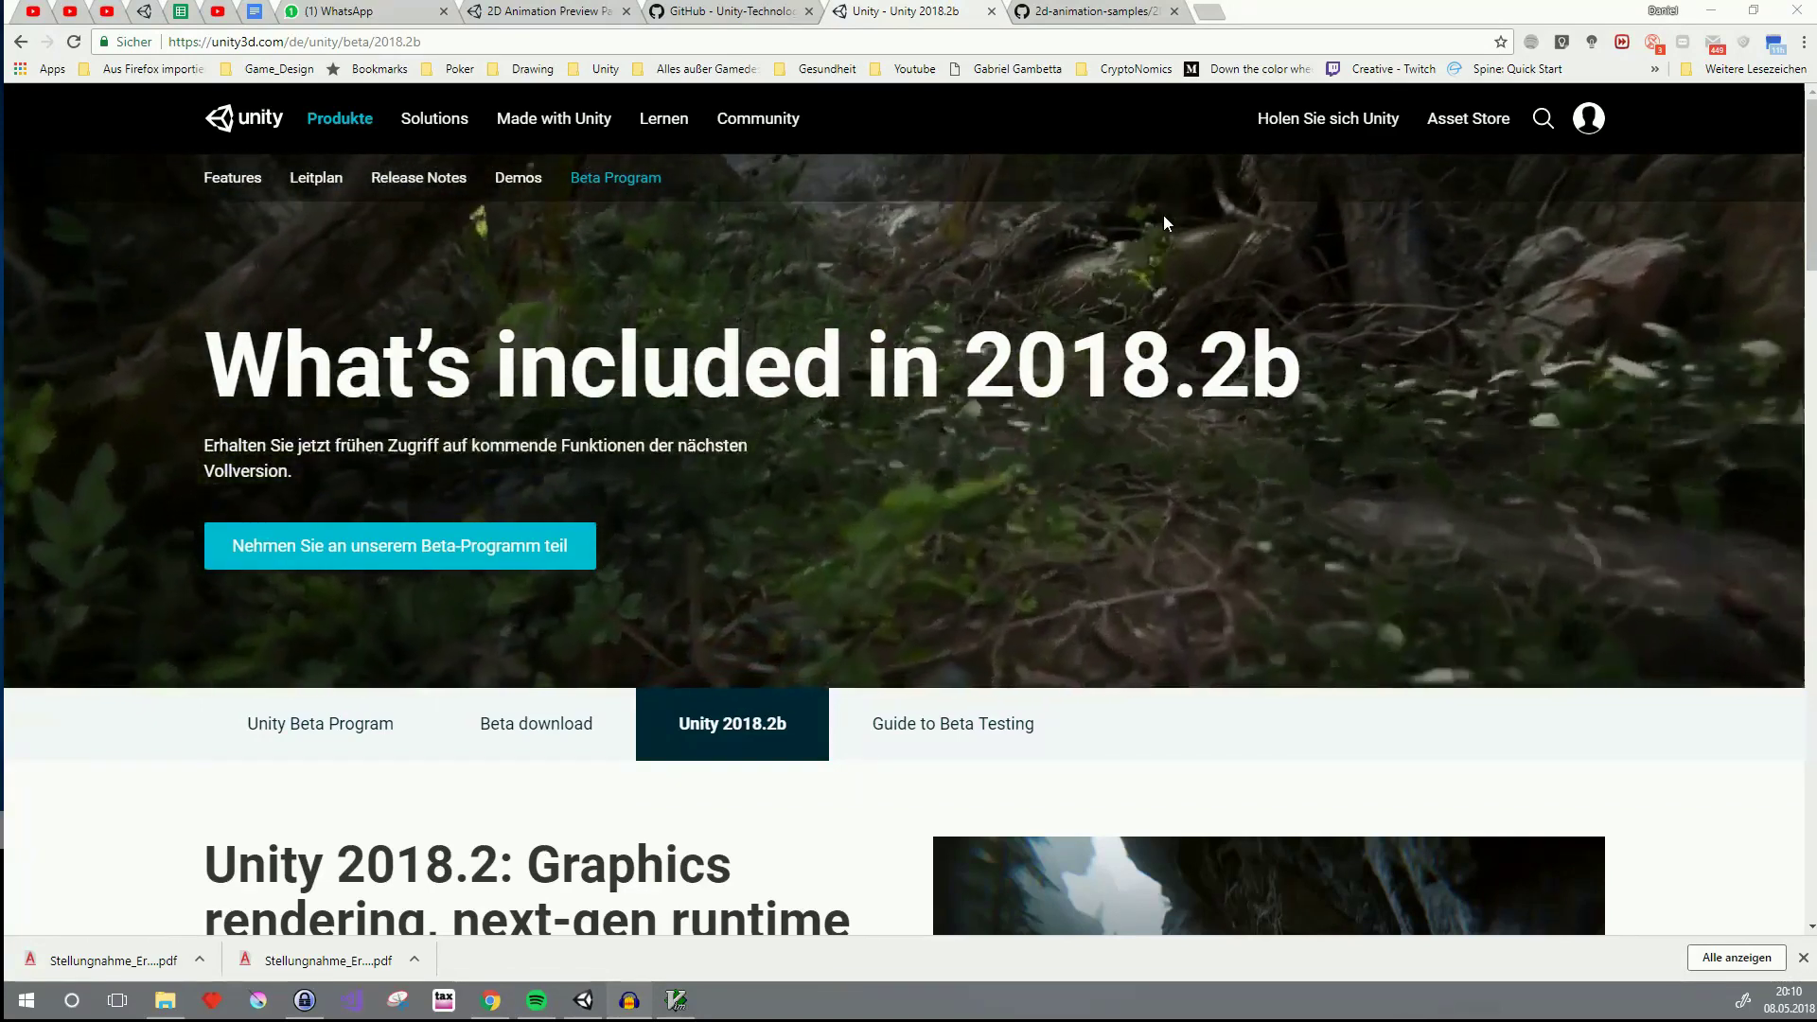
Browse the Unity 2018.2b and 2d-animation-samples pages and select the README's manifest JSON block
scroll(981, 667, down, 8)
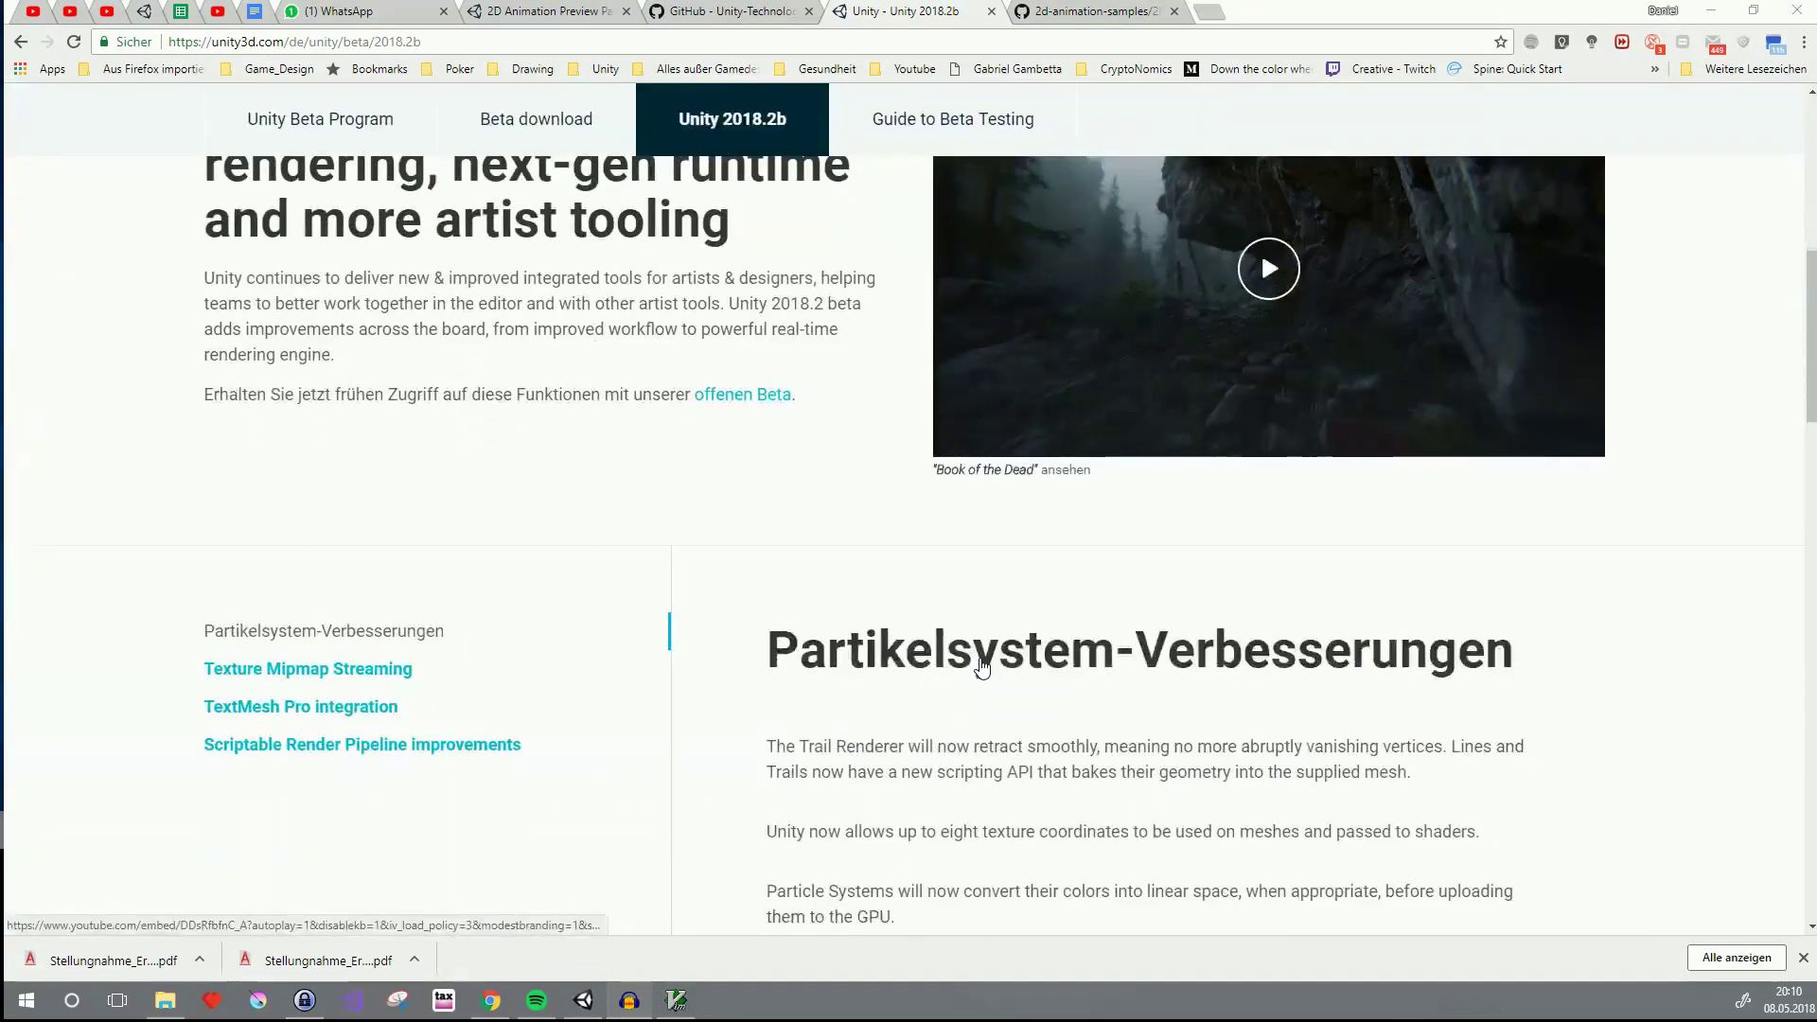
scroll(982, 667, up, 5)
click(1057, 11)
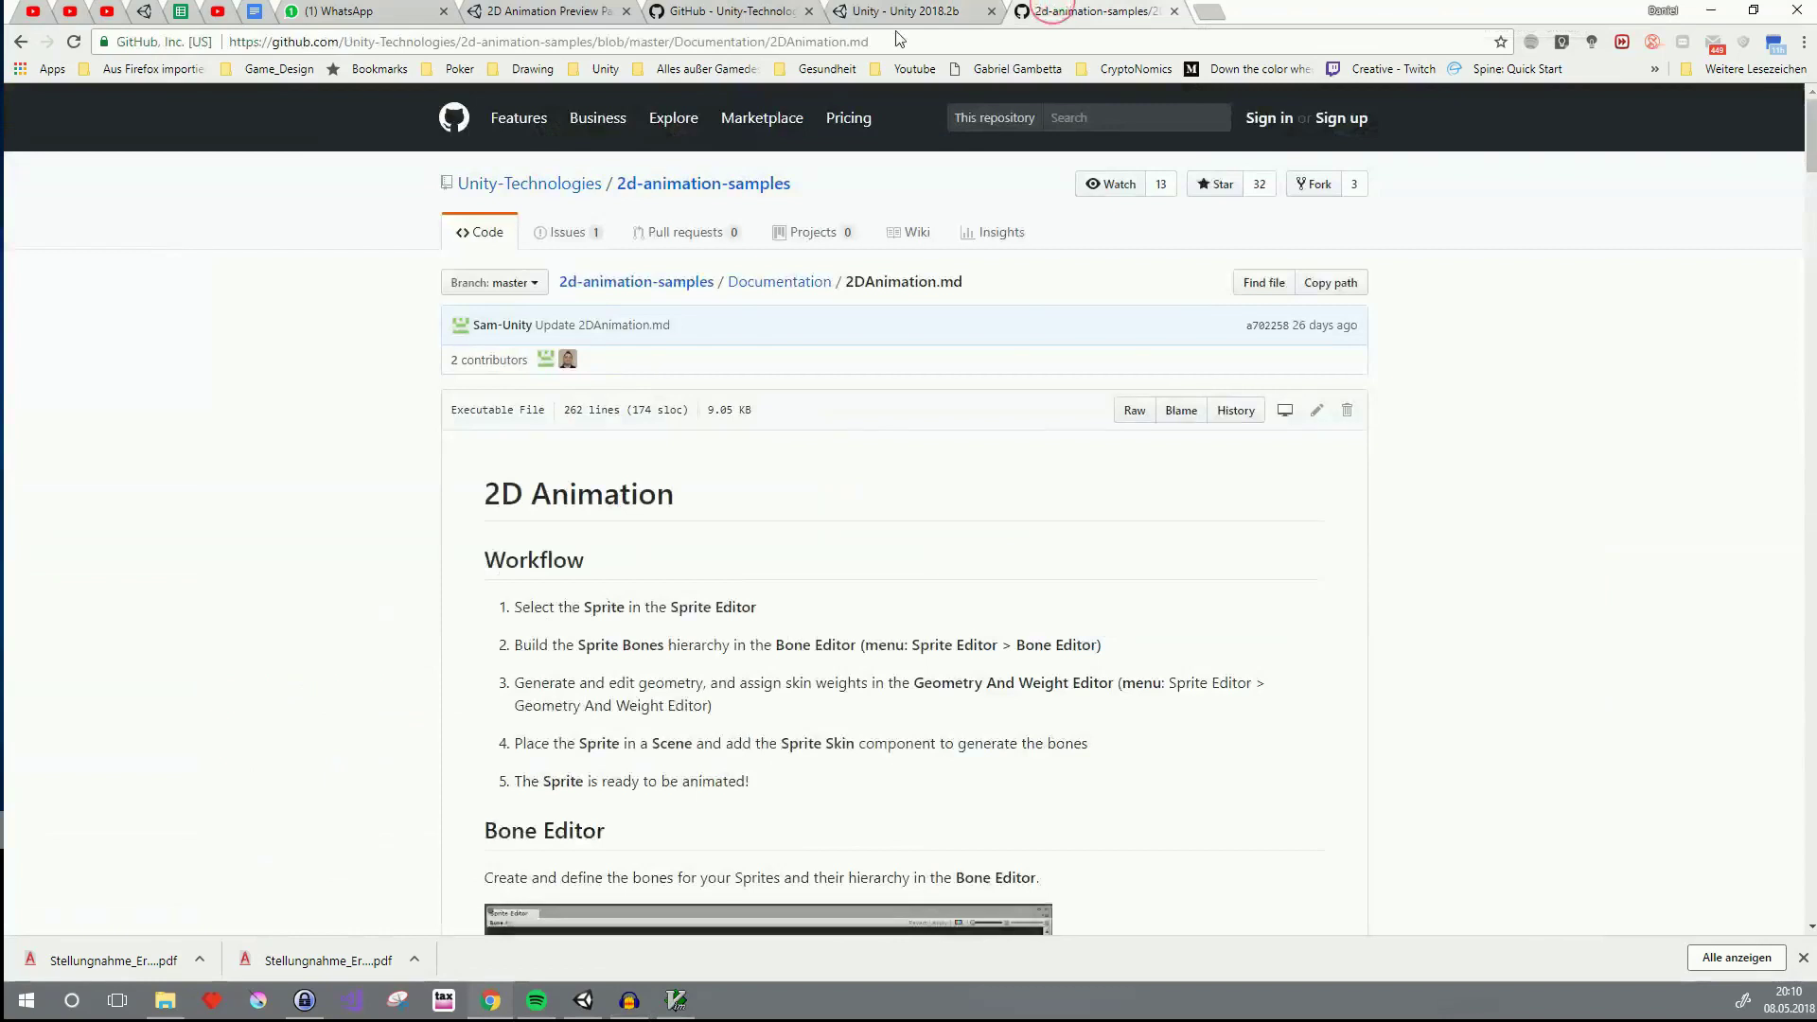
click(847, 12)
click(766, 17)
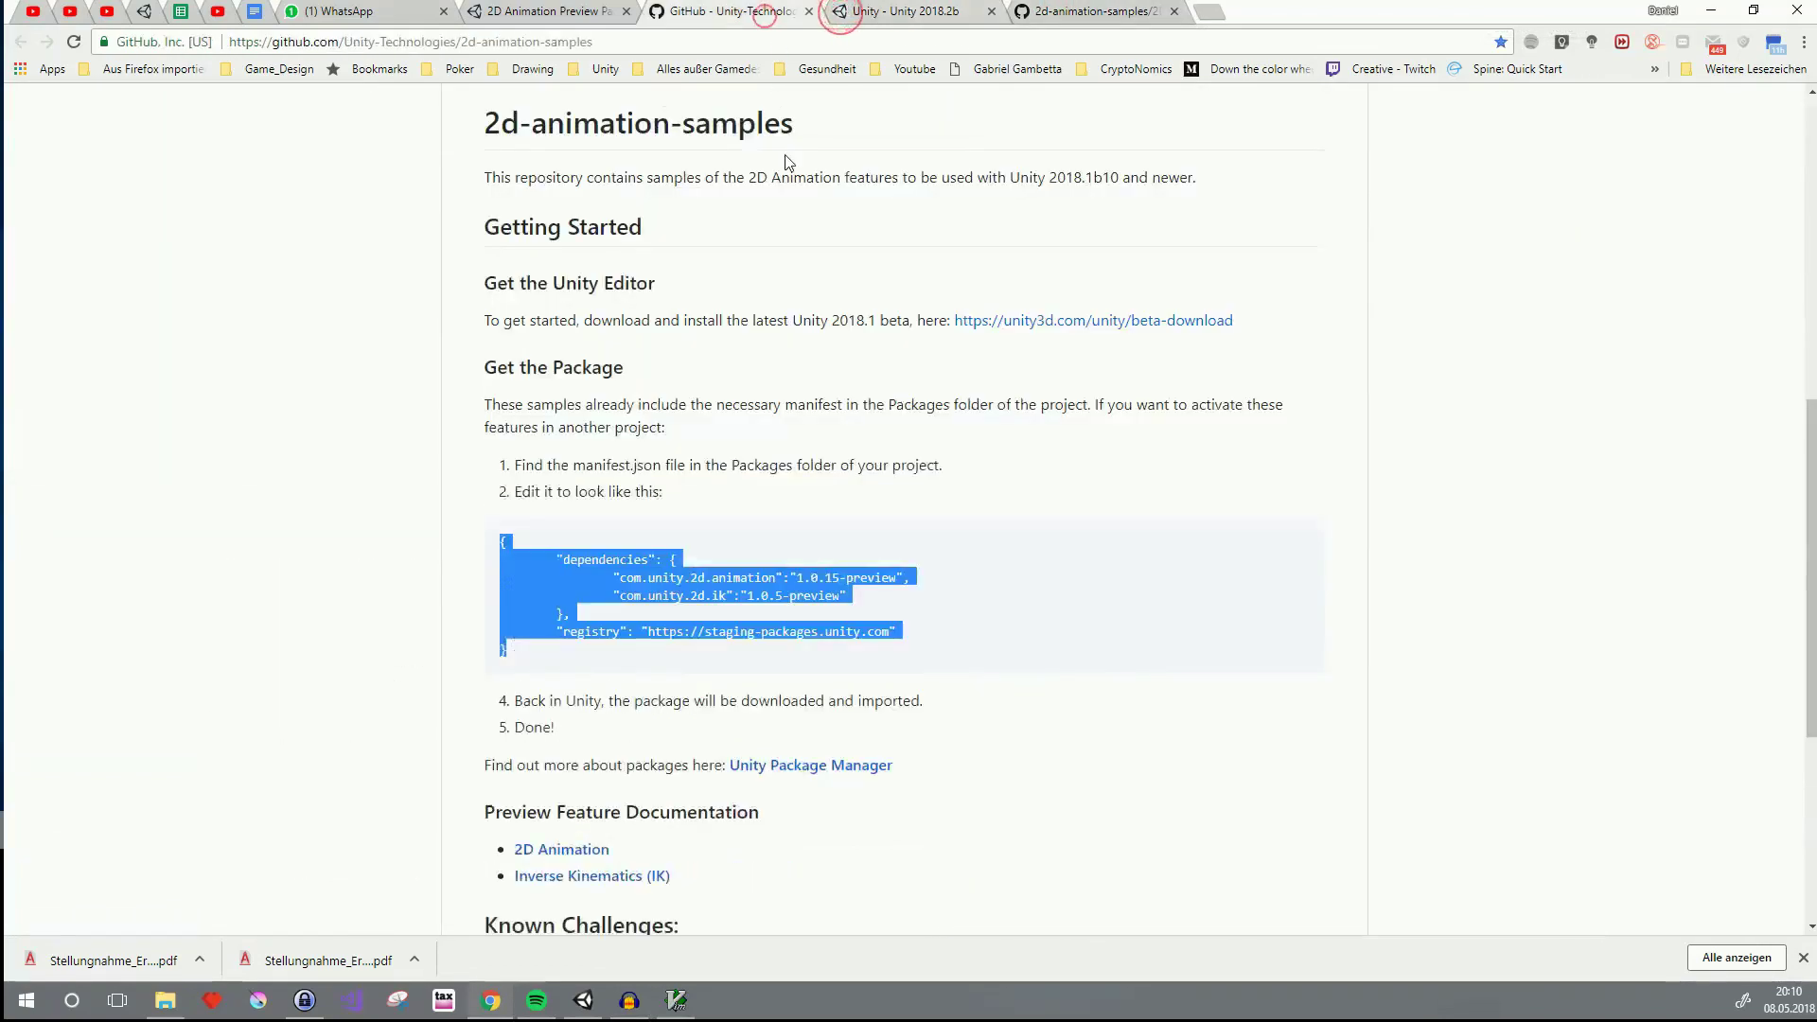
scroll(868, 577, down, 3)
scroll(869, 577, up, 10)
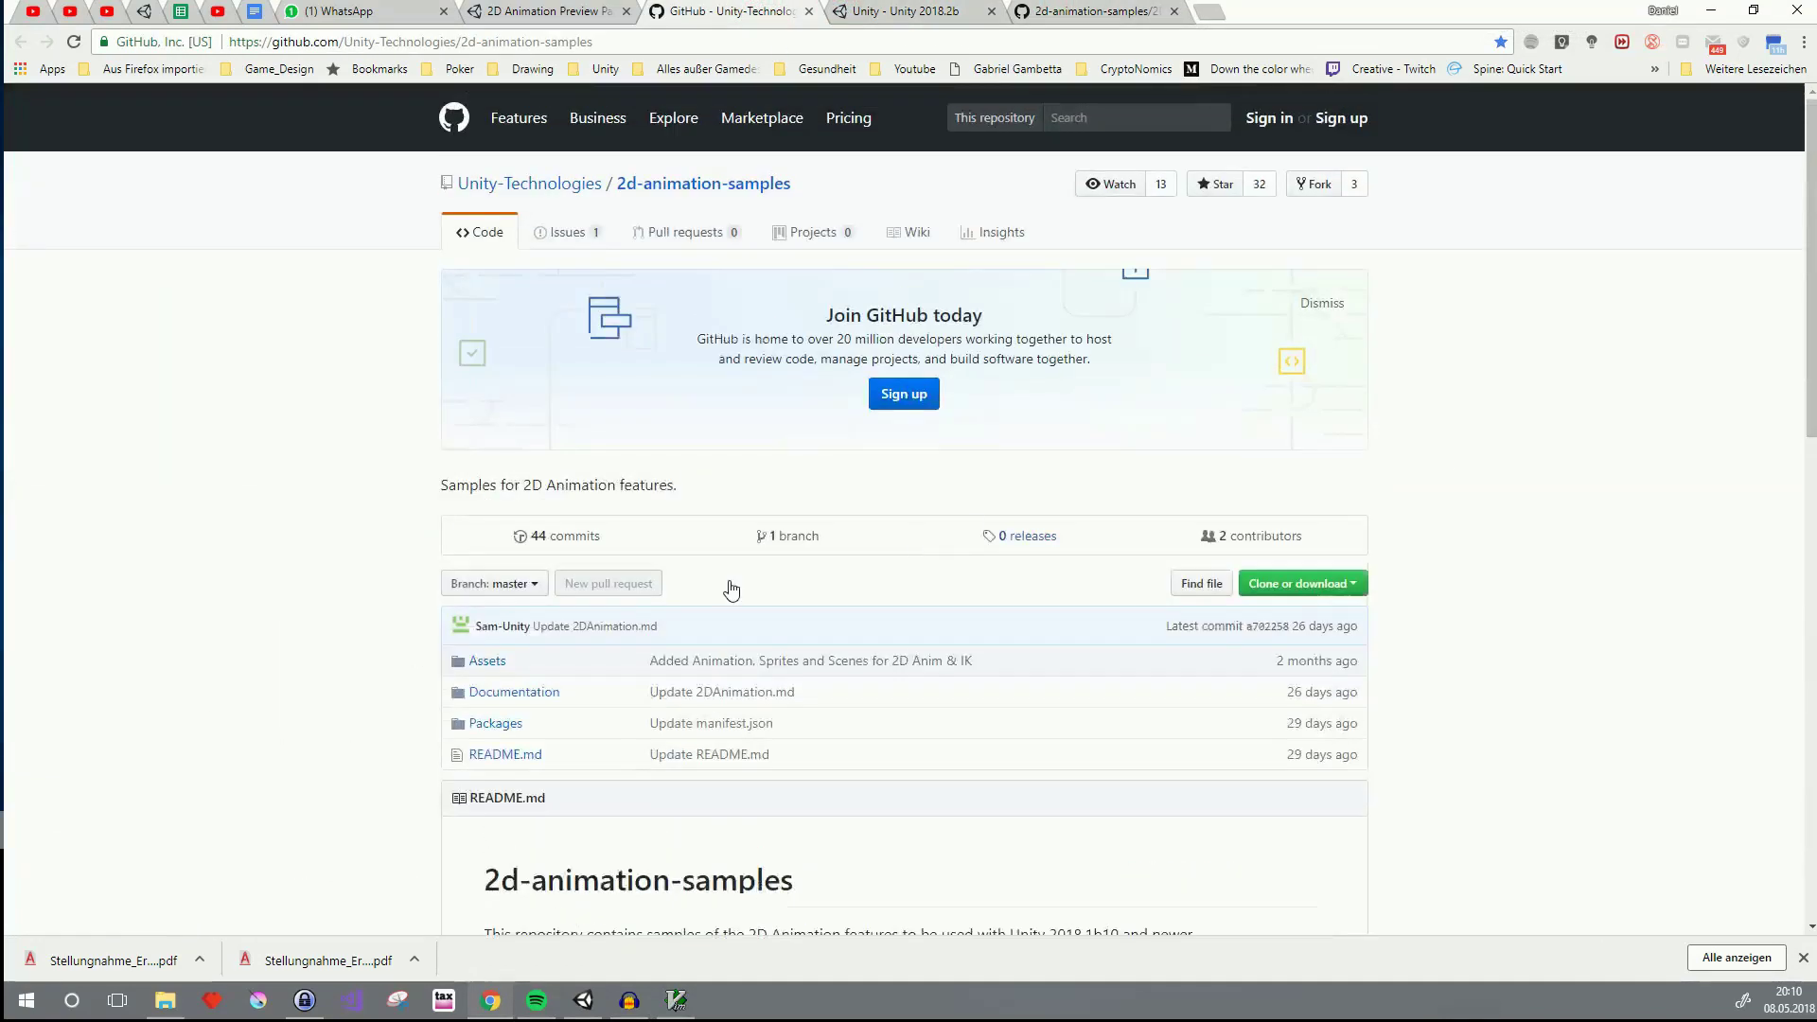
scroll(1131, 661, down, 7)
triple_click(814, 666)
key(ctrl+c)
scroll(815, 666, down, 2)
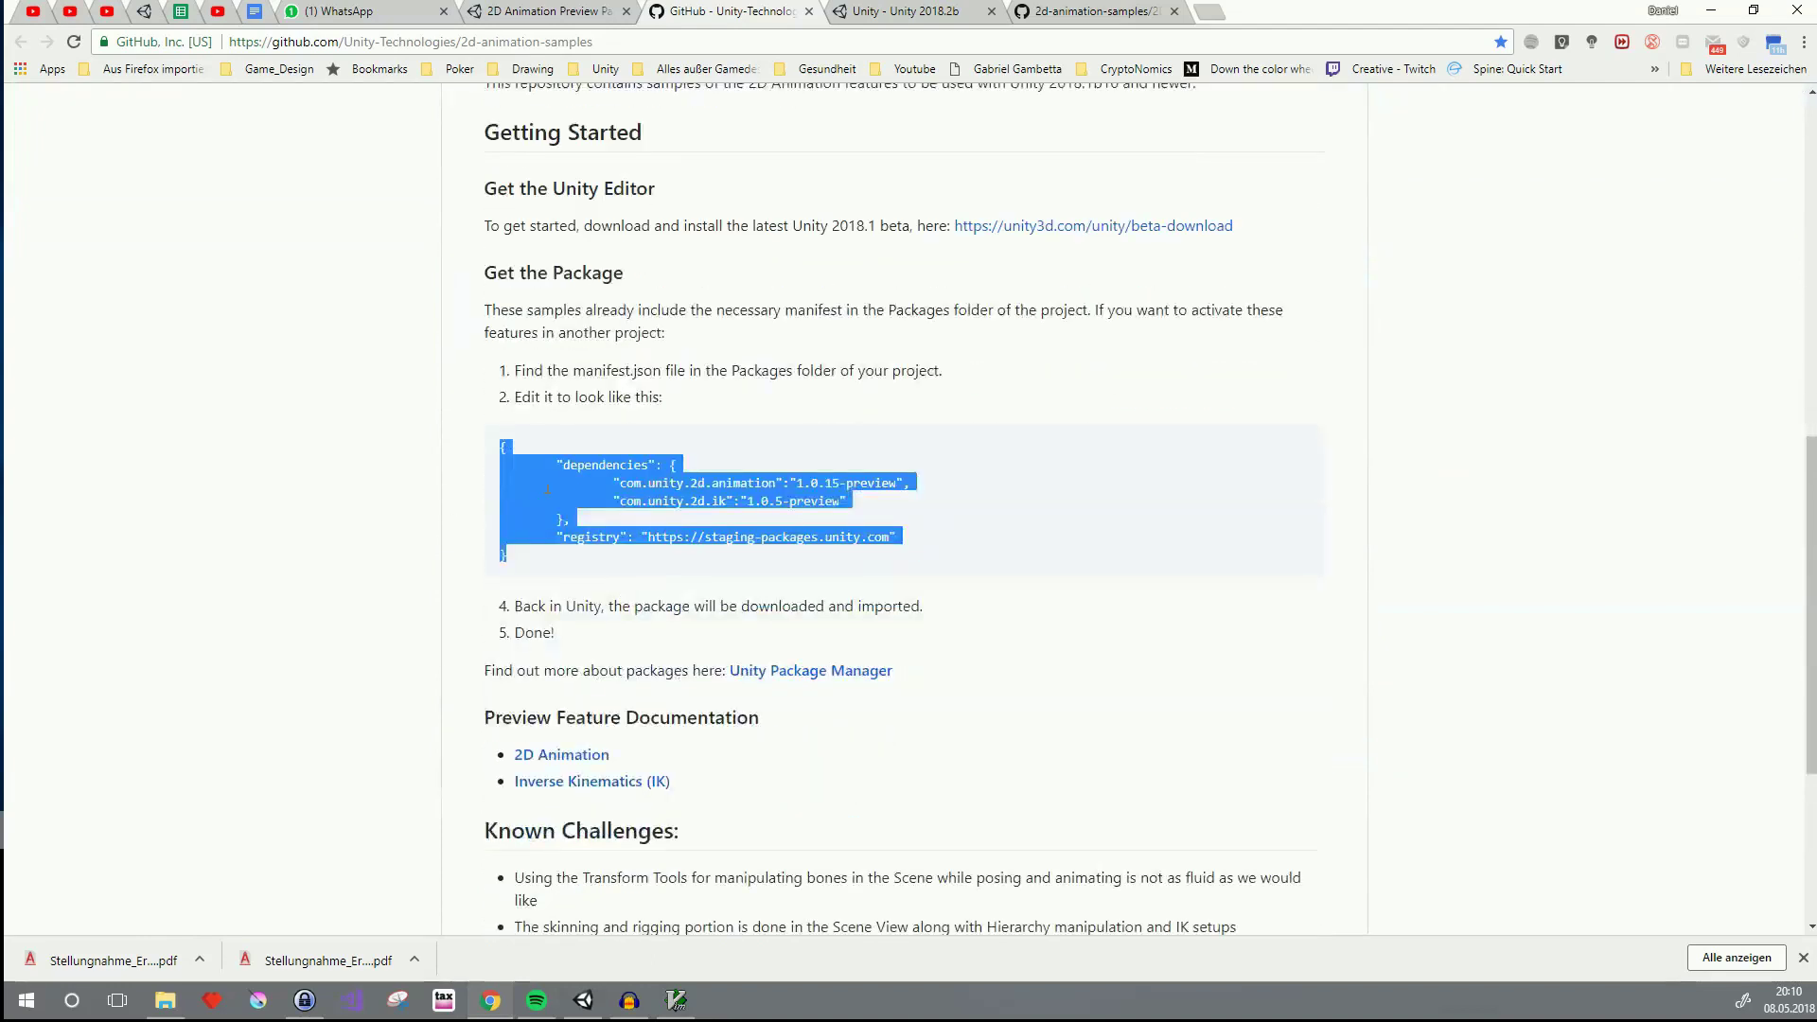
click(165, 1000)
Paste the 2D animation and IK dependencies into manifest.json in Vim, delete the old lines, and save
right_click(787, 229)
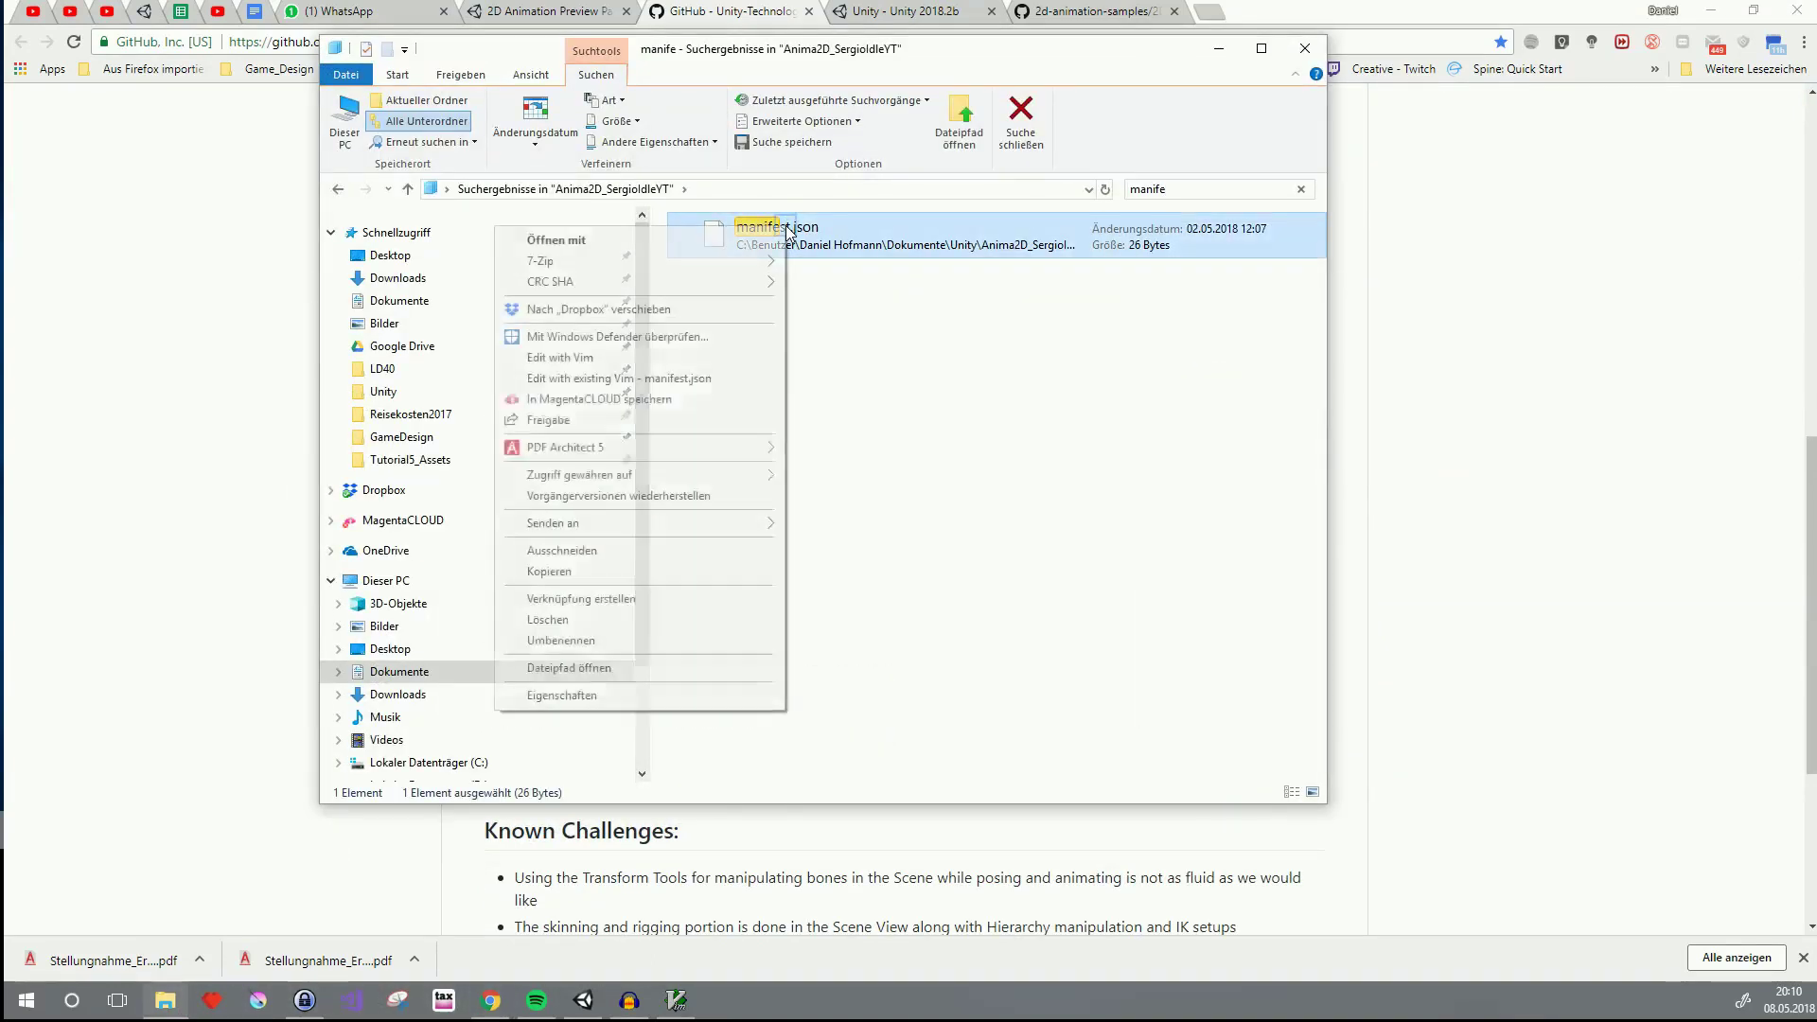
click(675, 361)
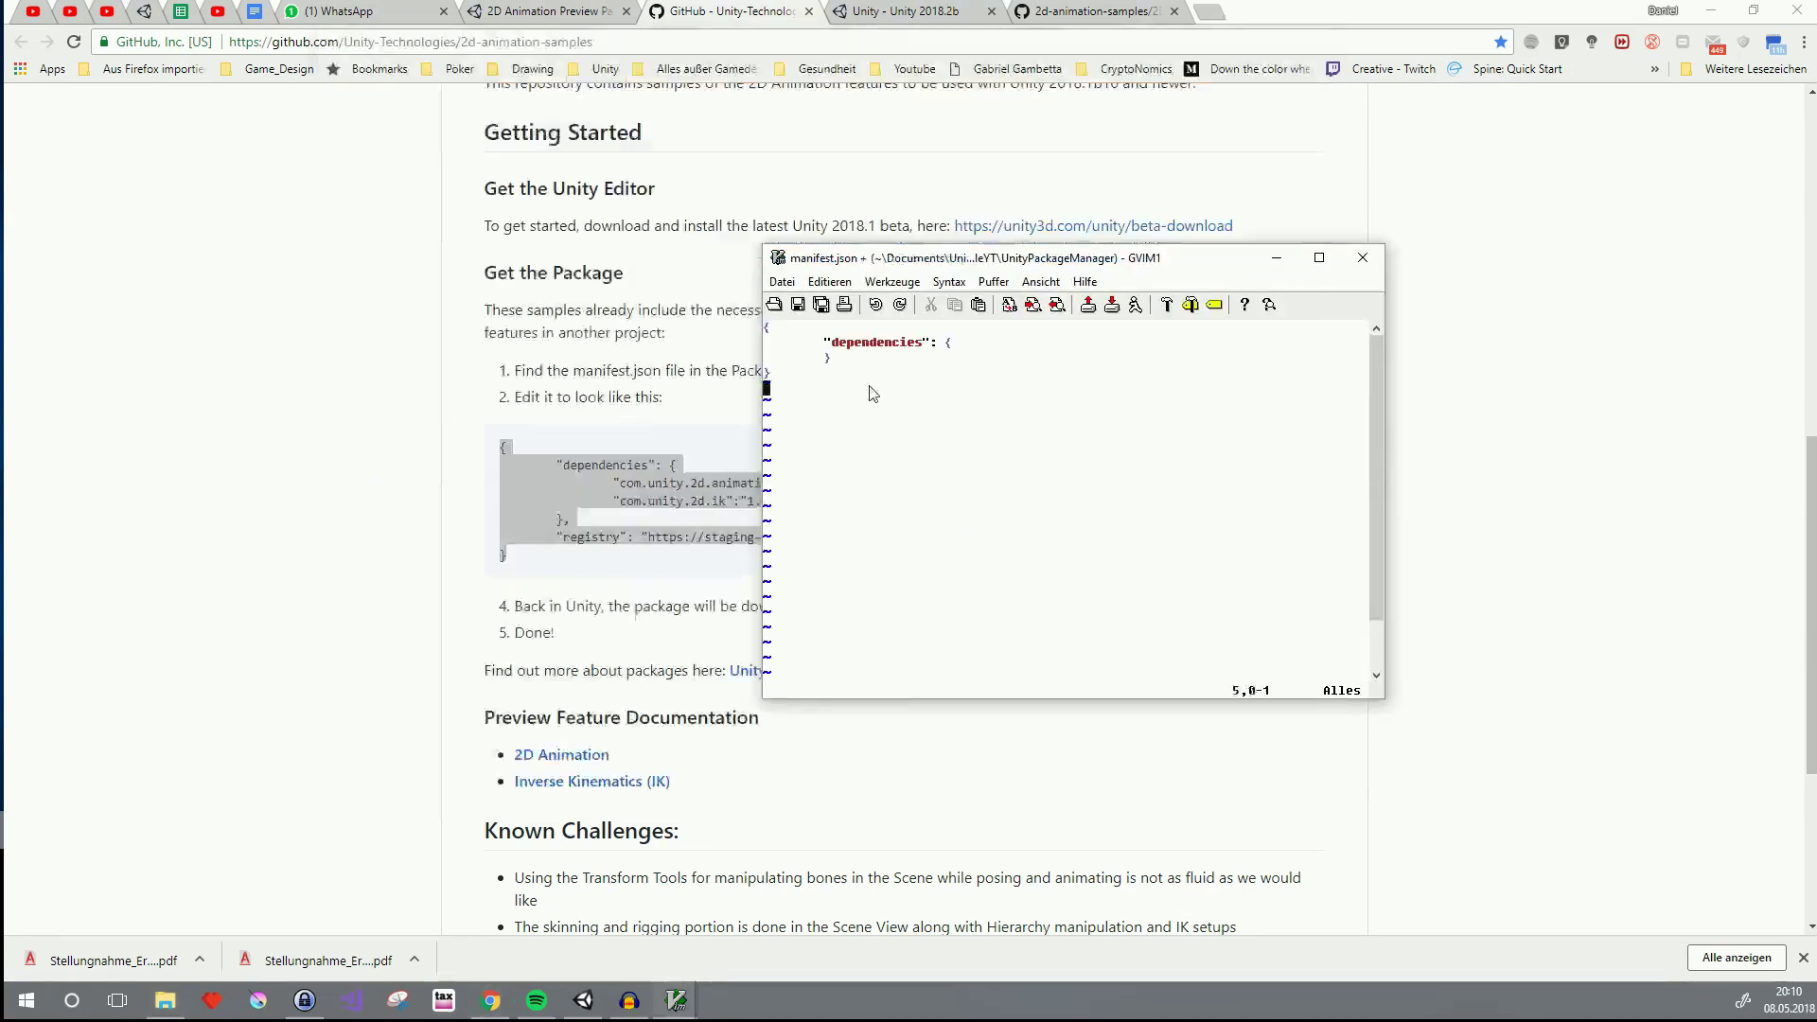
key(ctrl+v)
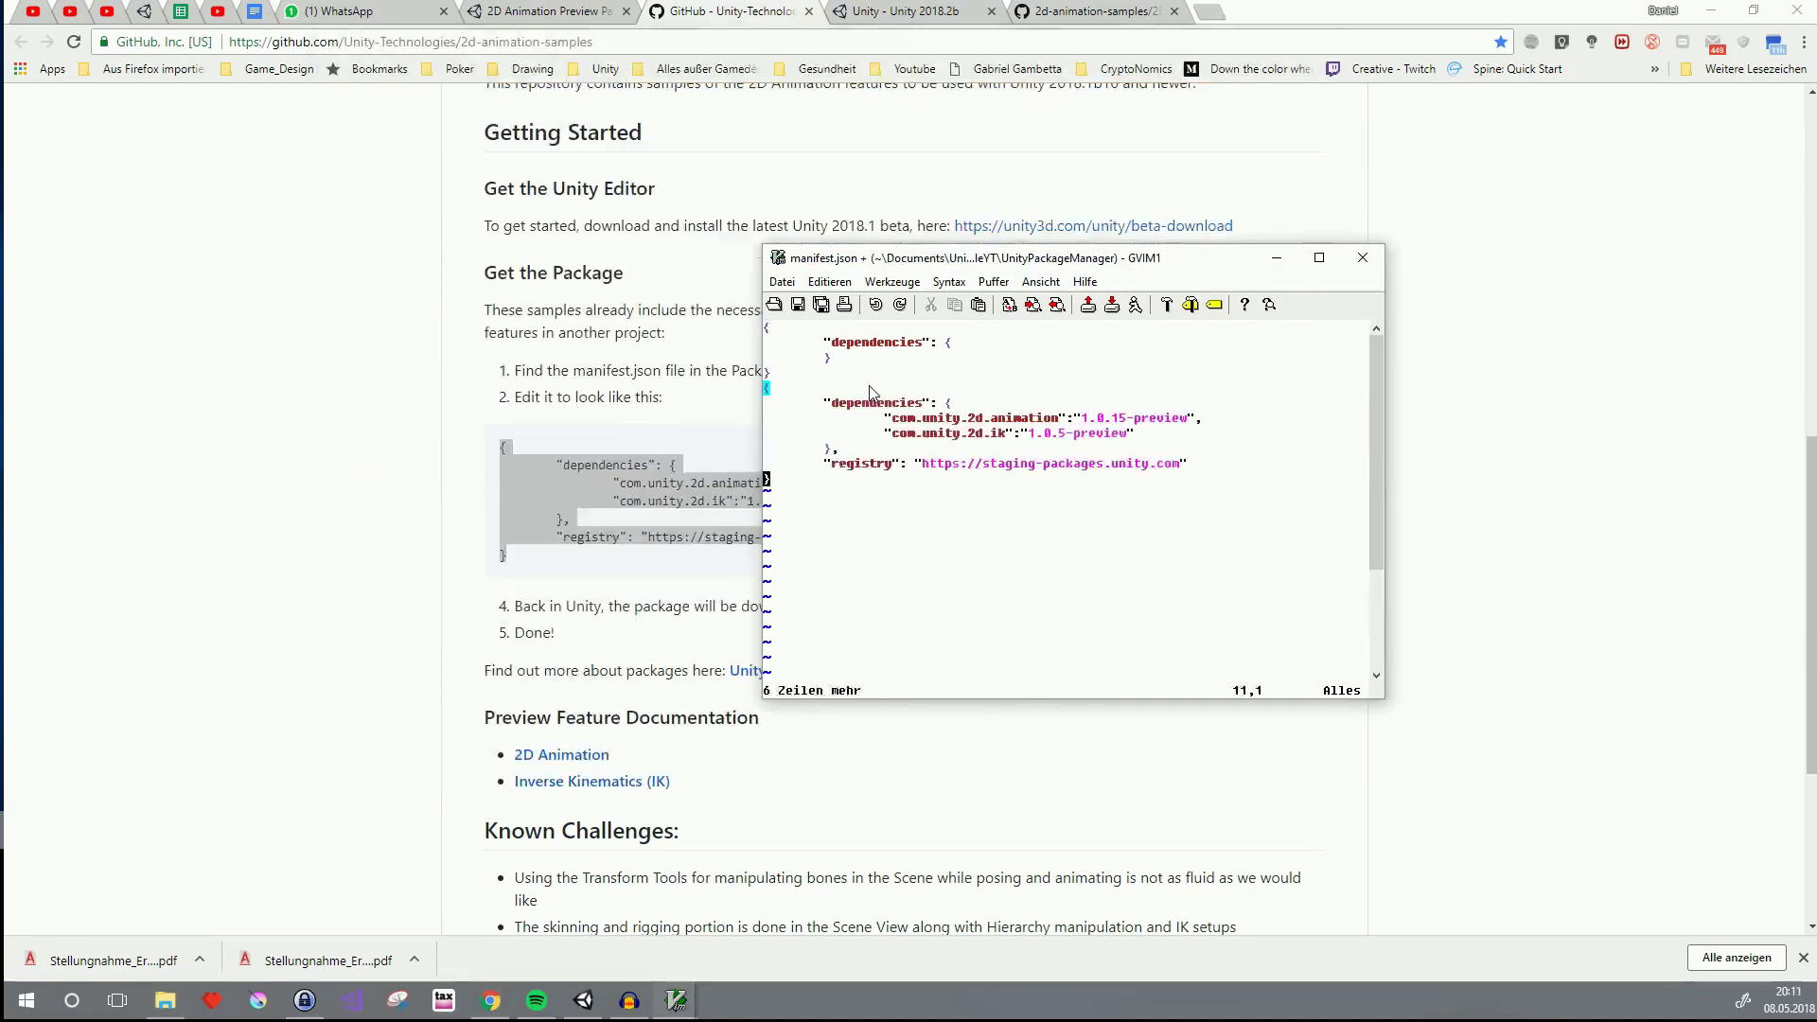
key(g)
key(g)
key(d)
key(d)
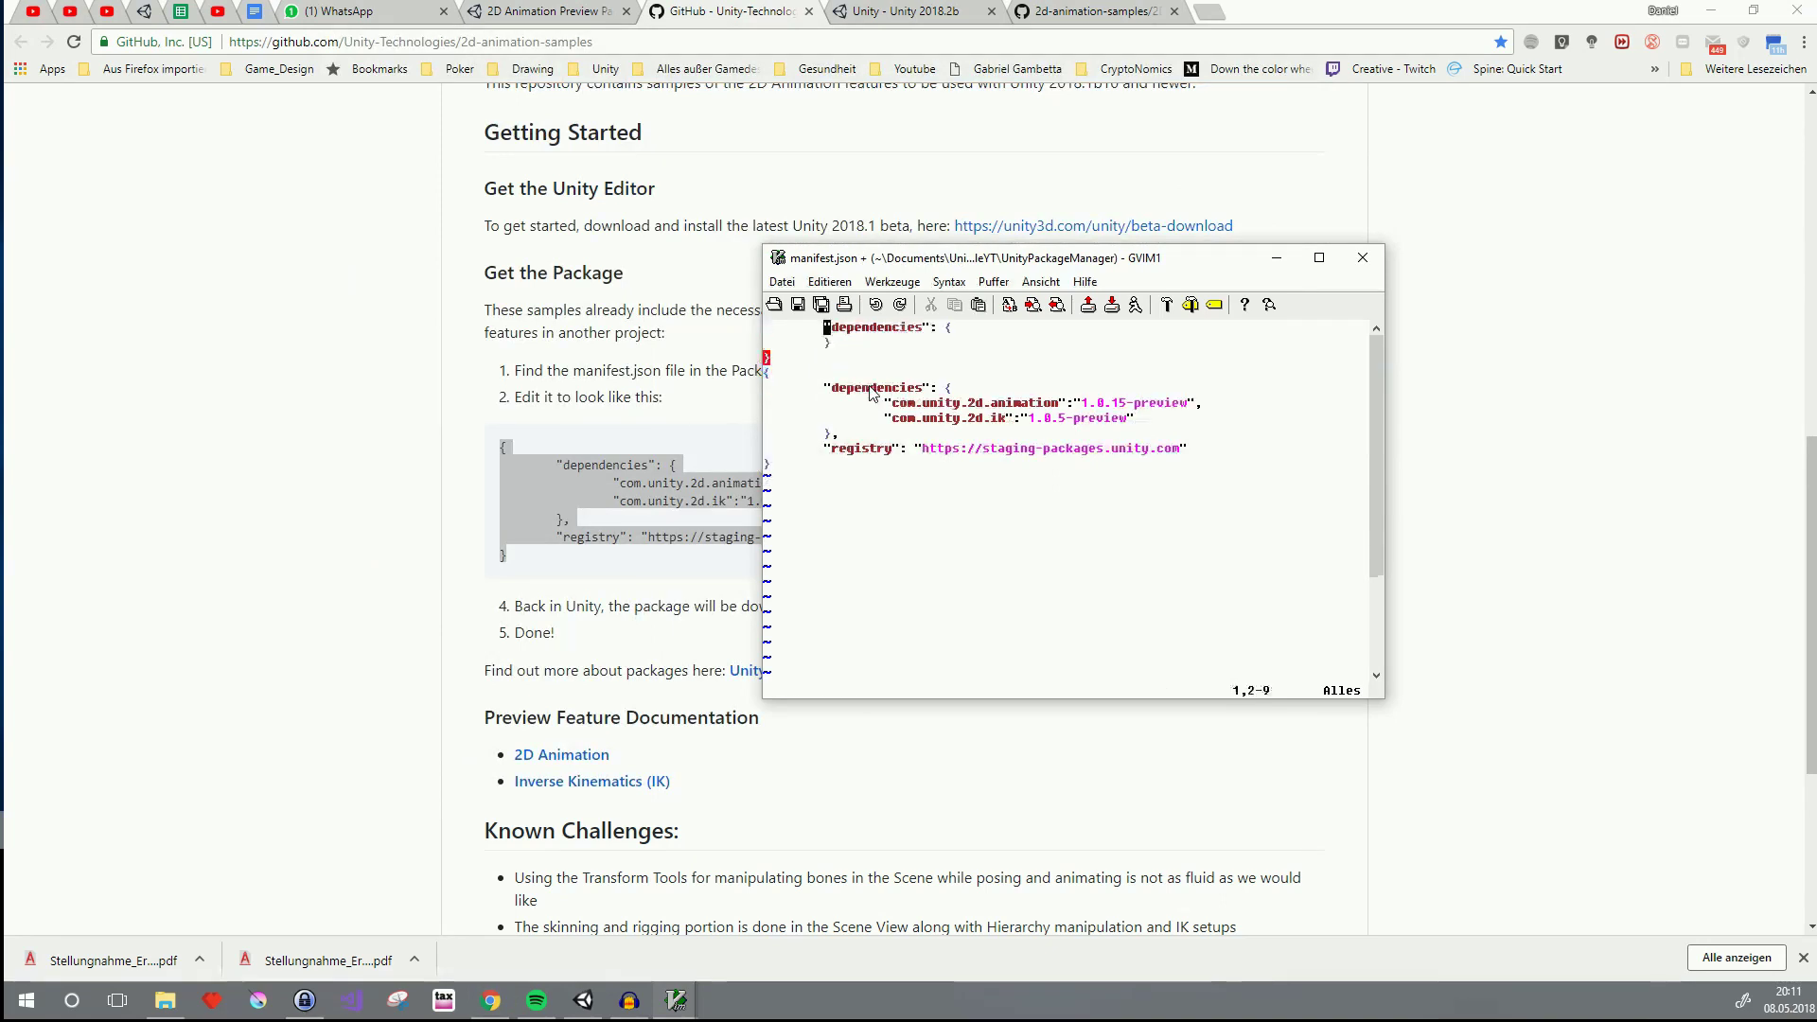
key(d)
key(d)
key(d)
key(d)
key(d)
key(d)
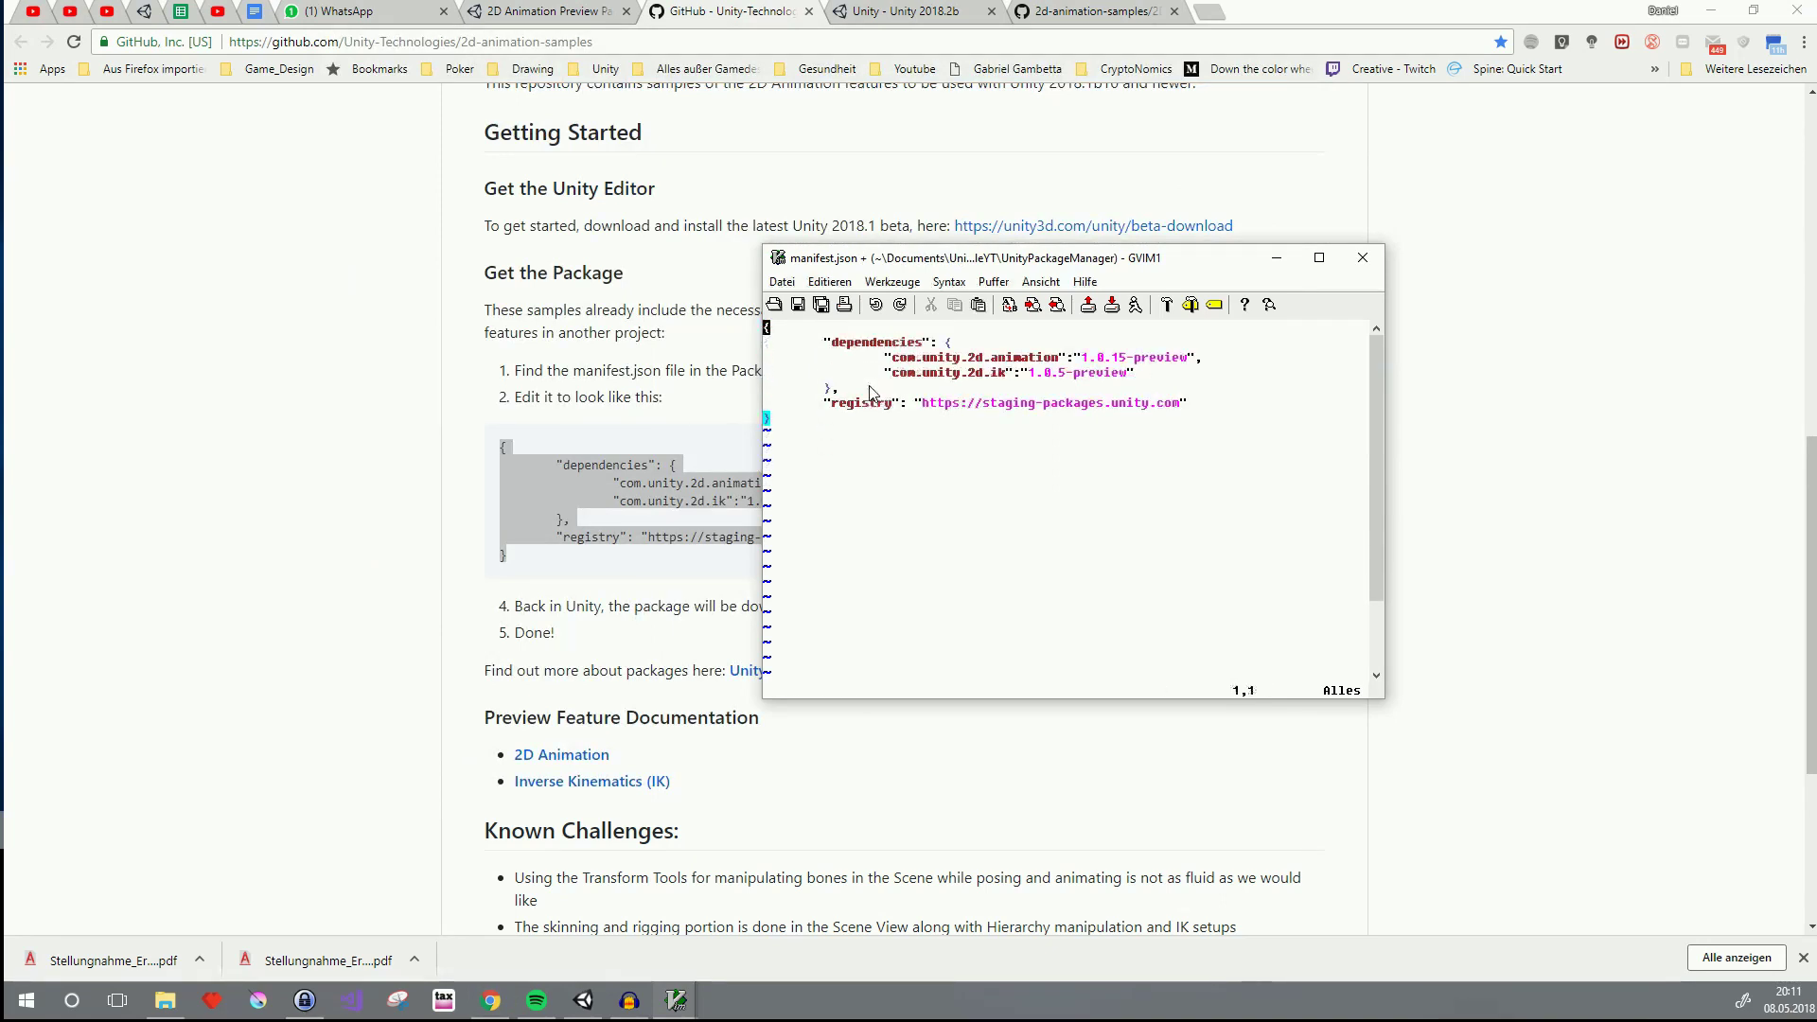
text(:w)
key(Return)
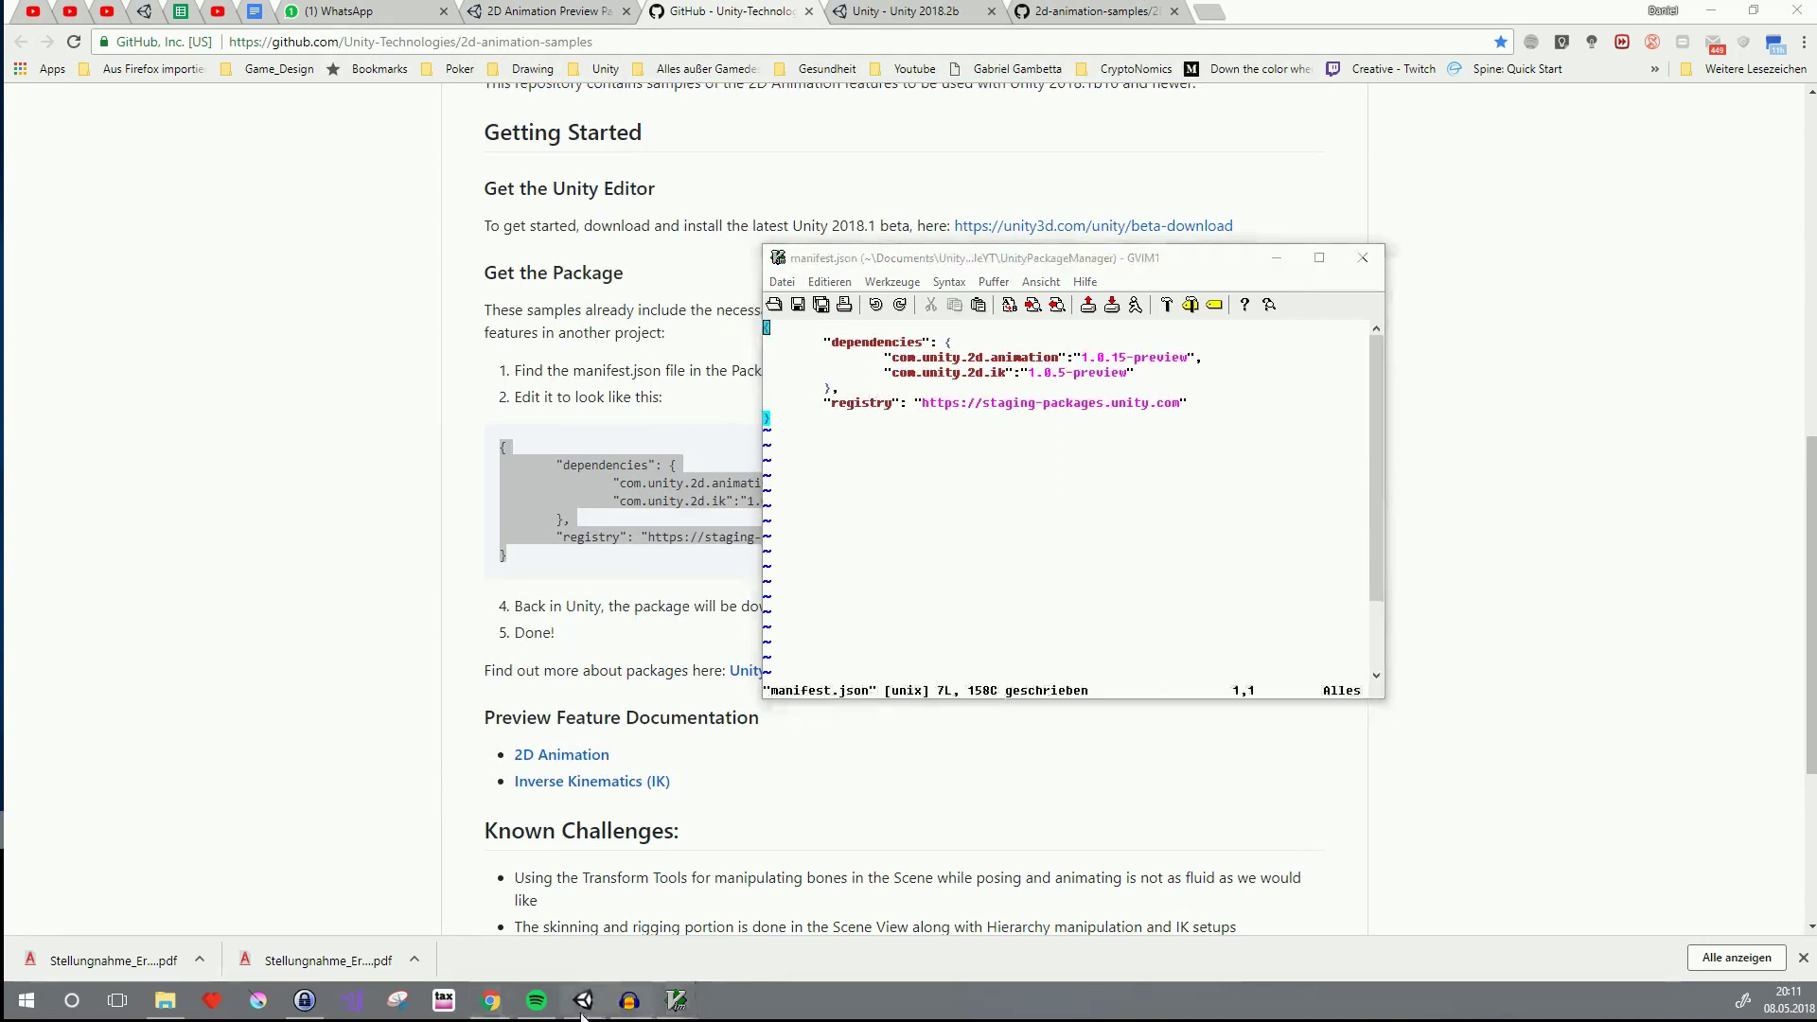
key(alt+Tab)
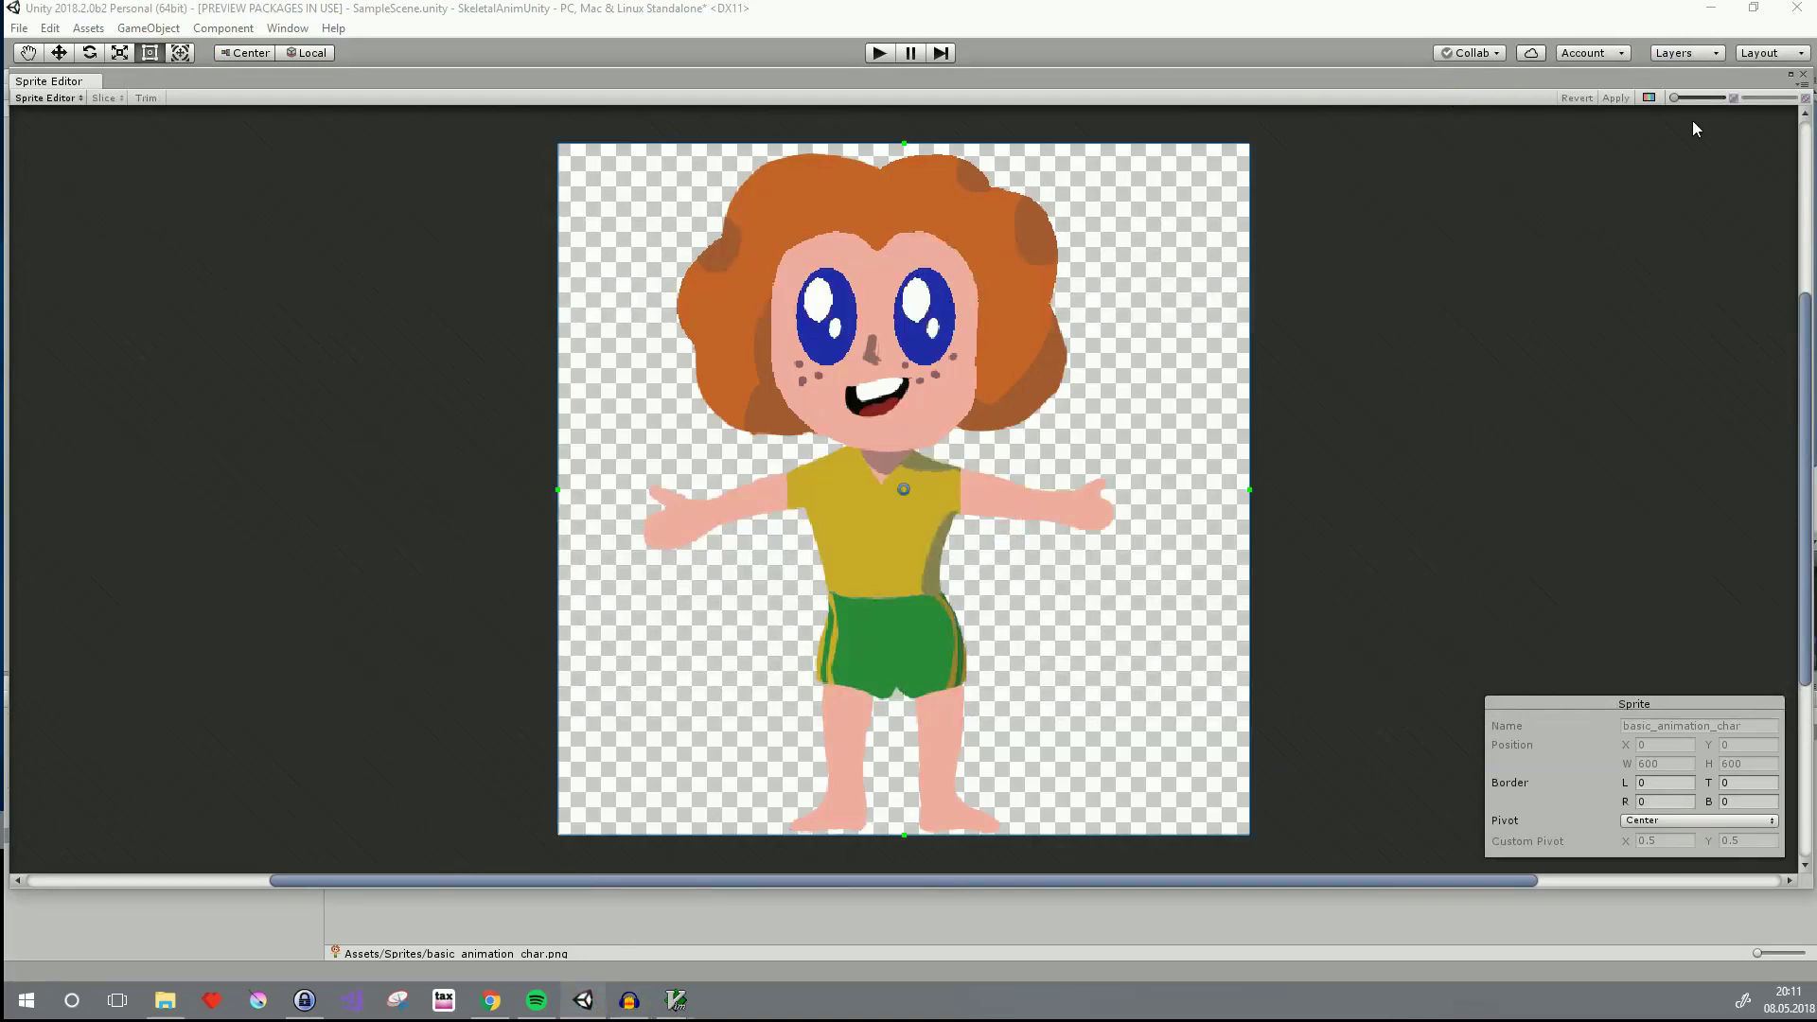
Open and close the Sprite Editor mode list for the girl sprite
click(66, 98)
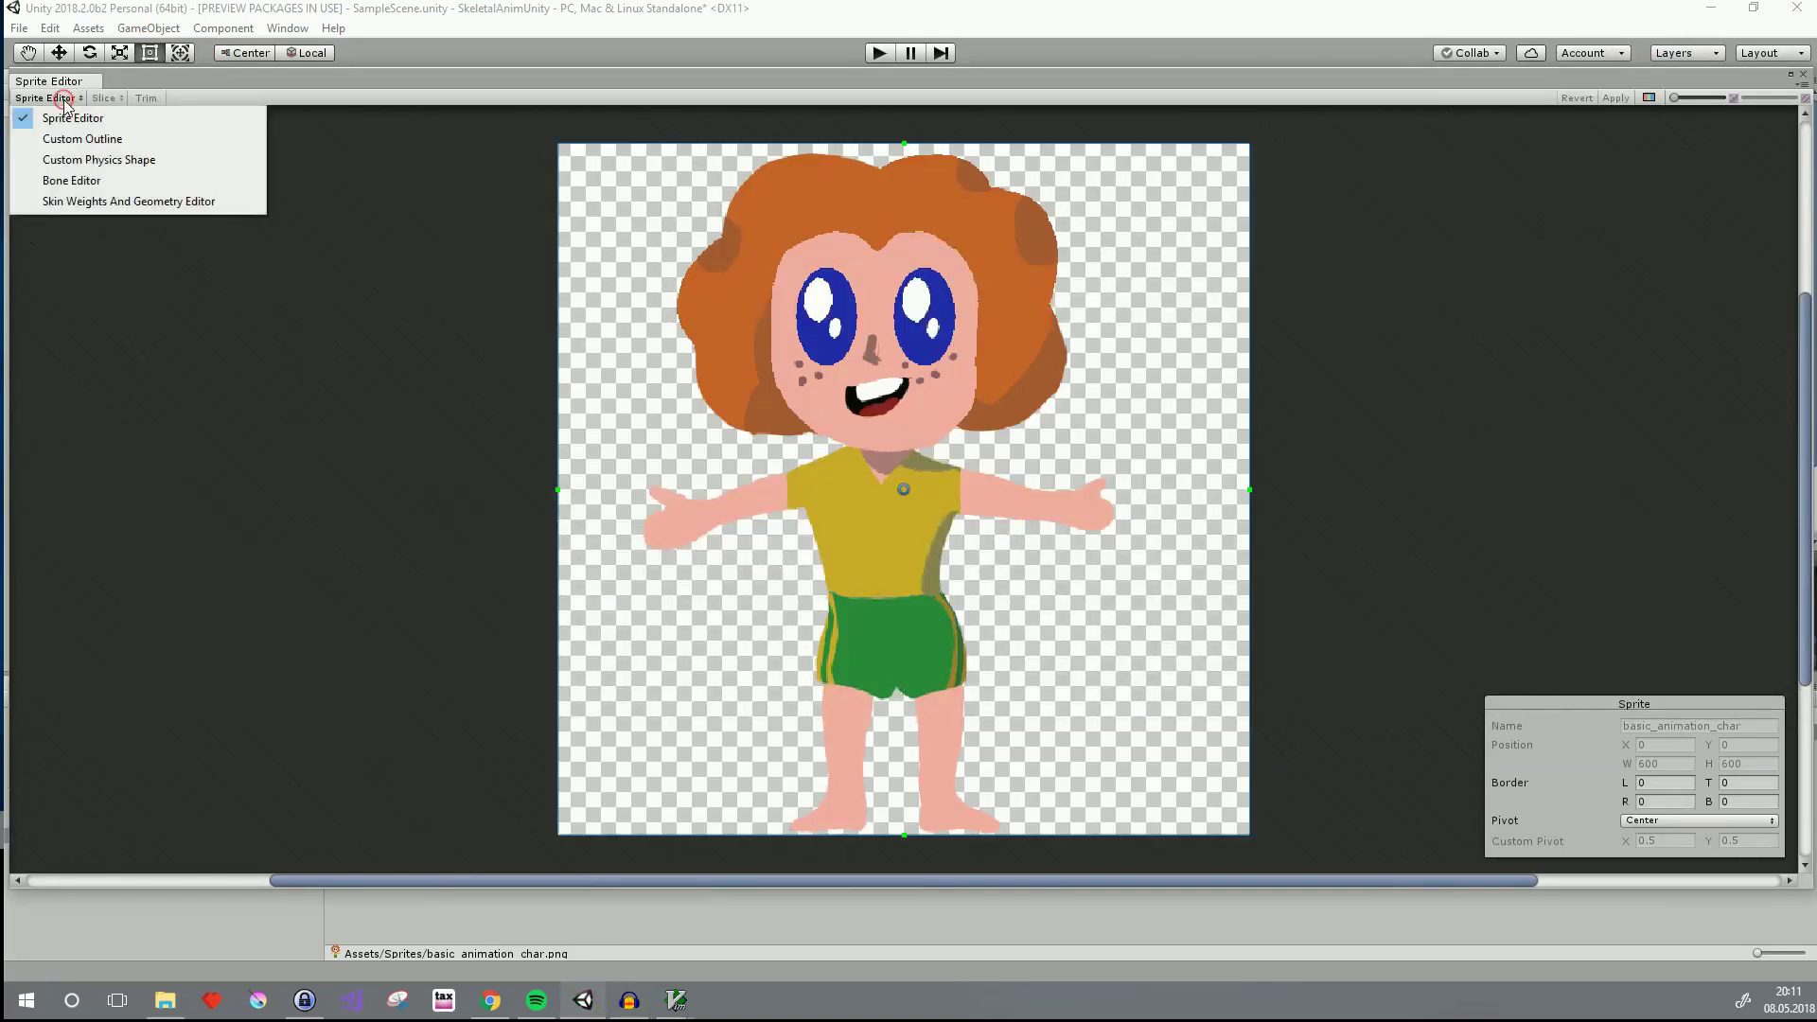
click(114, 203)
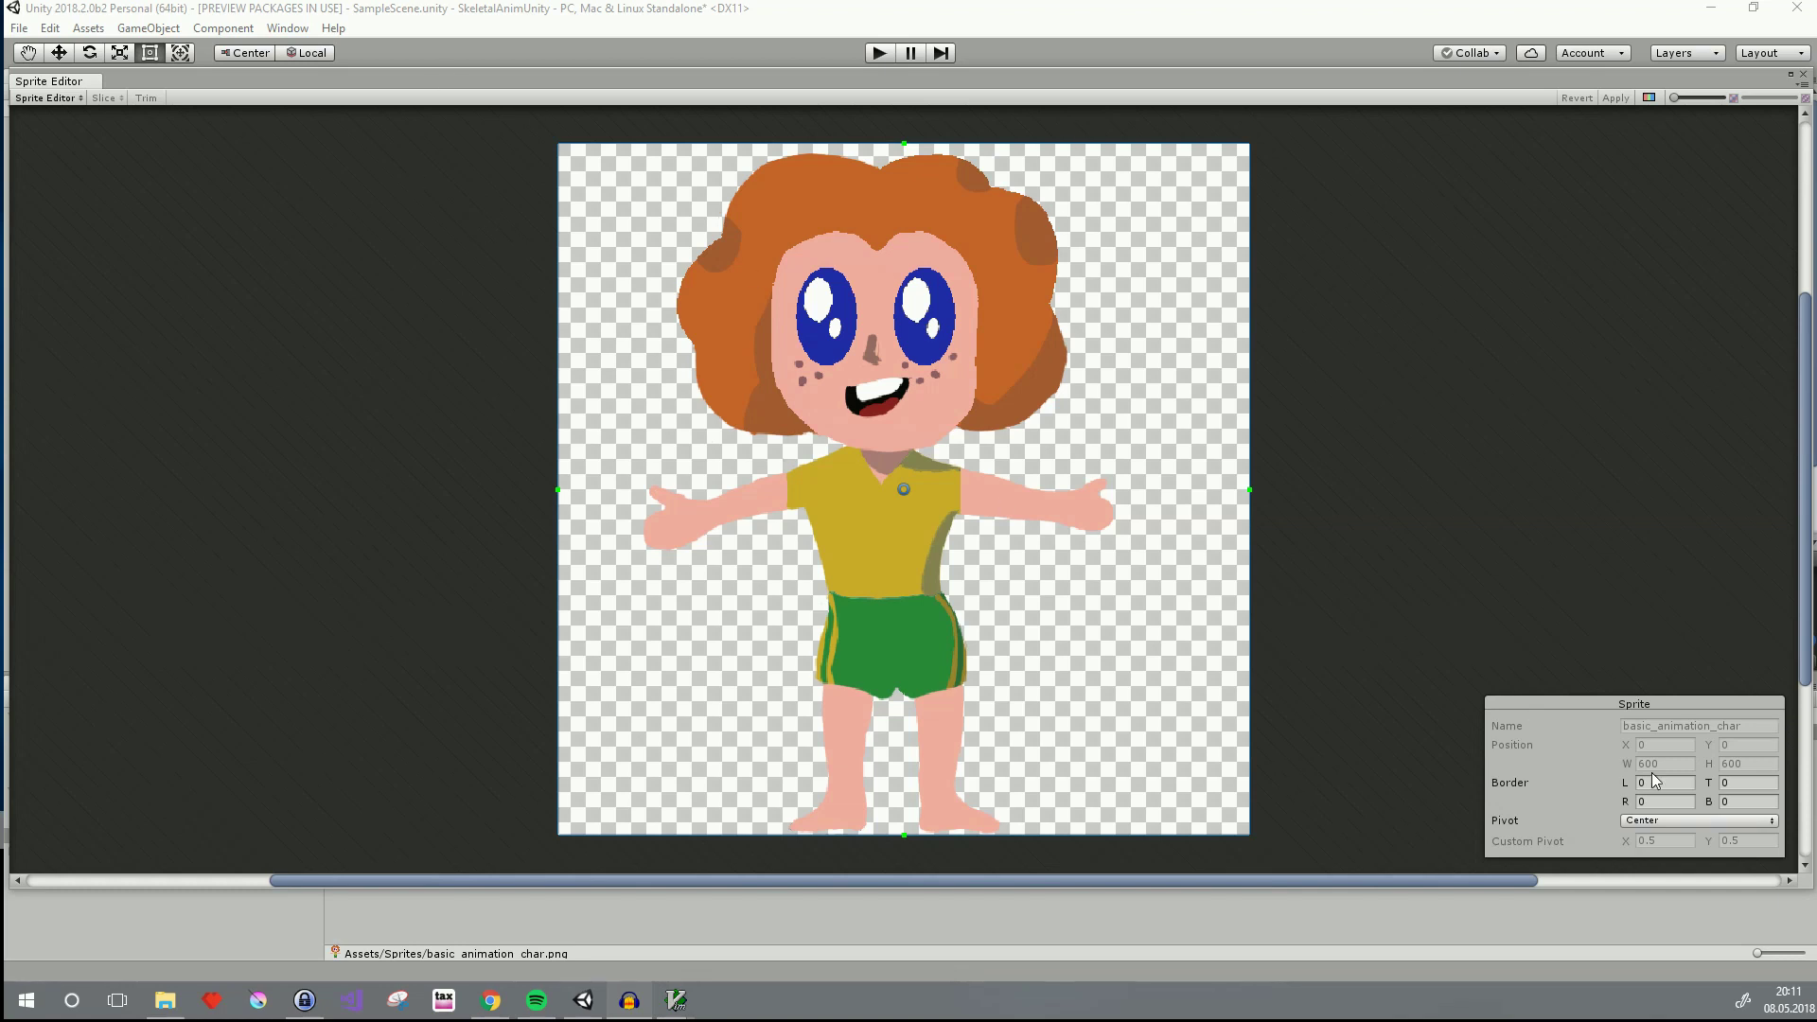
click(38, 99)
In Bone Editor, draw three chained spine bones from the shorts up to the head top
click(76, 180)
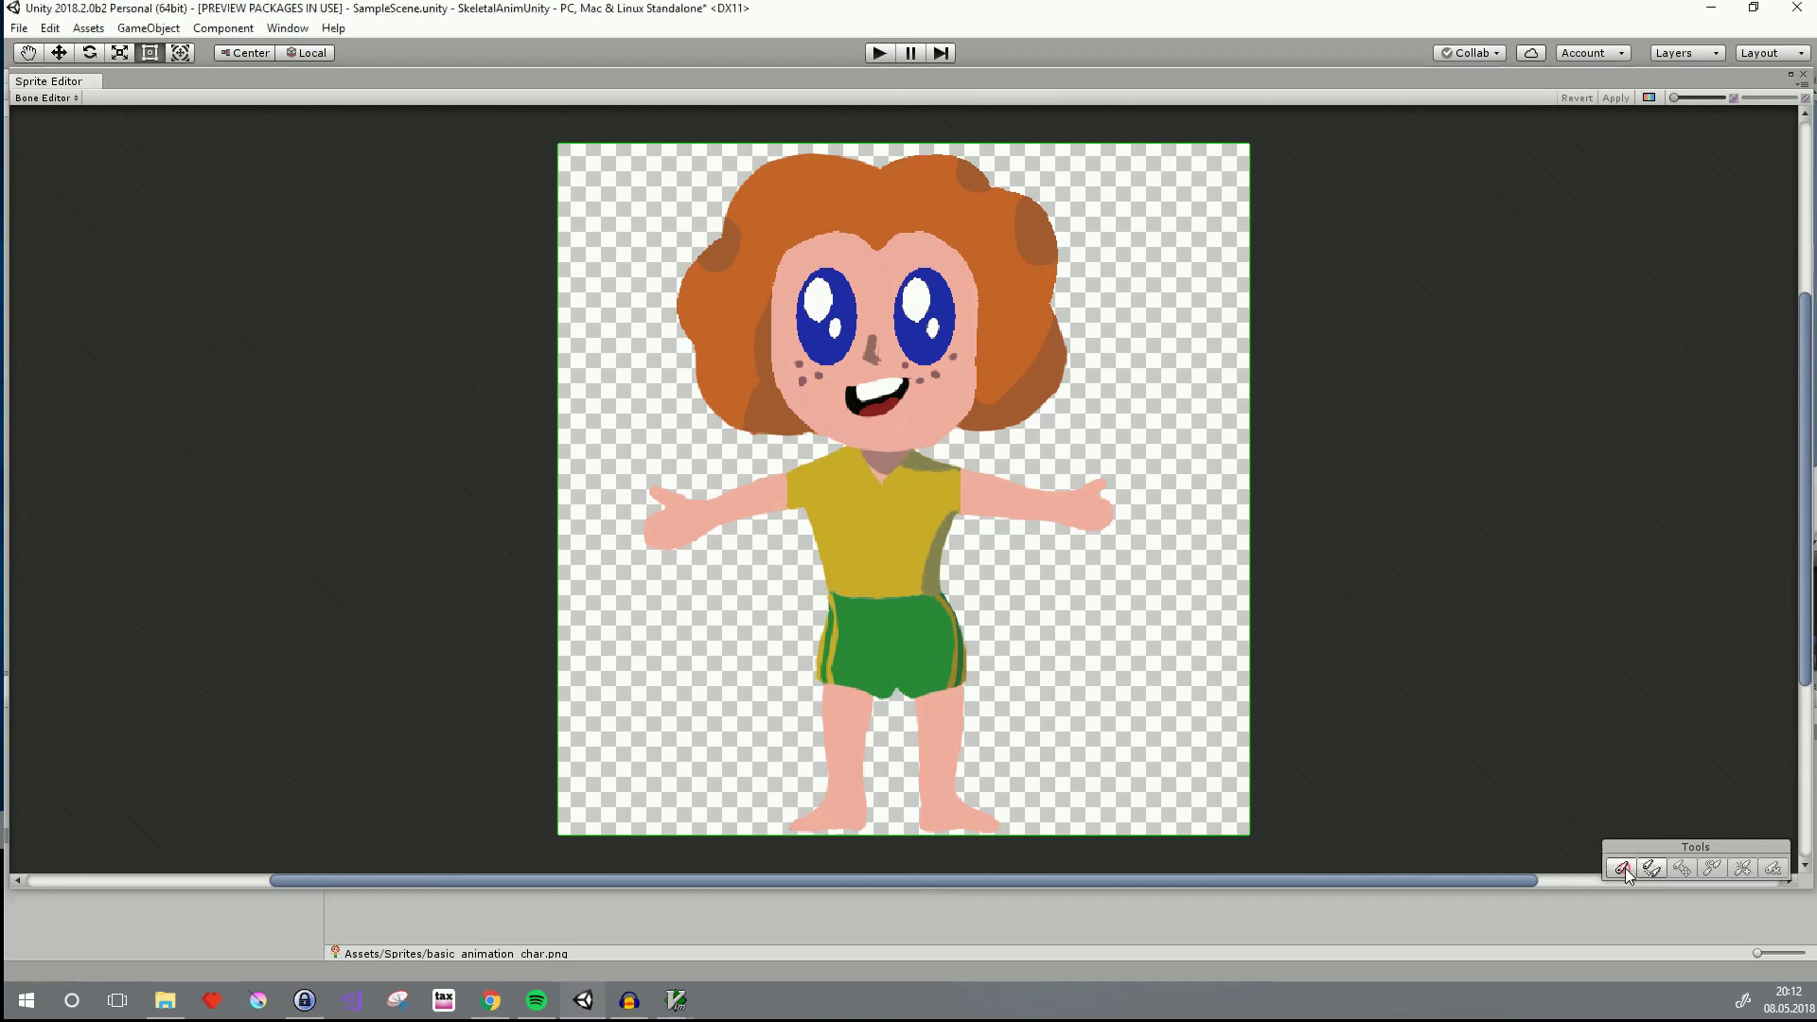
click(1624, 869)
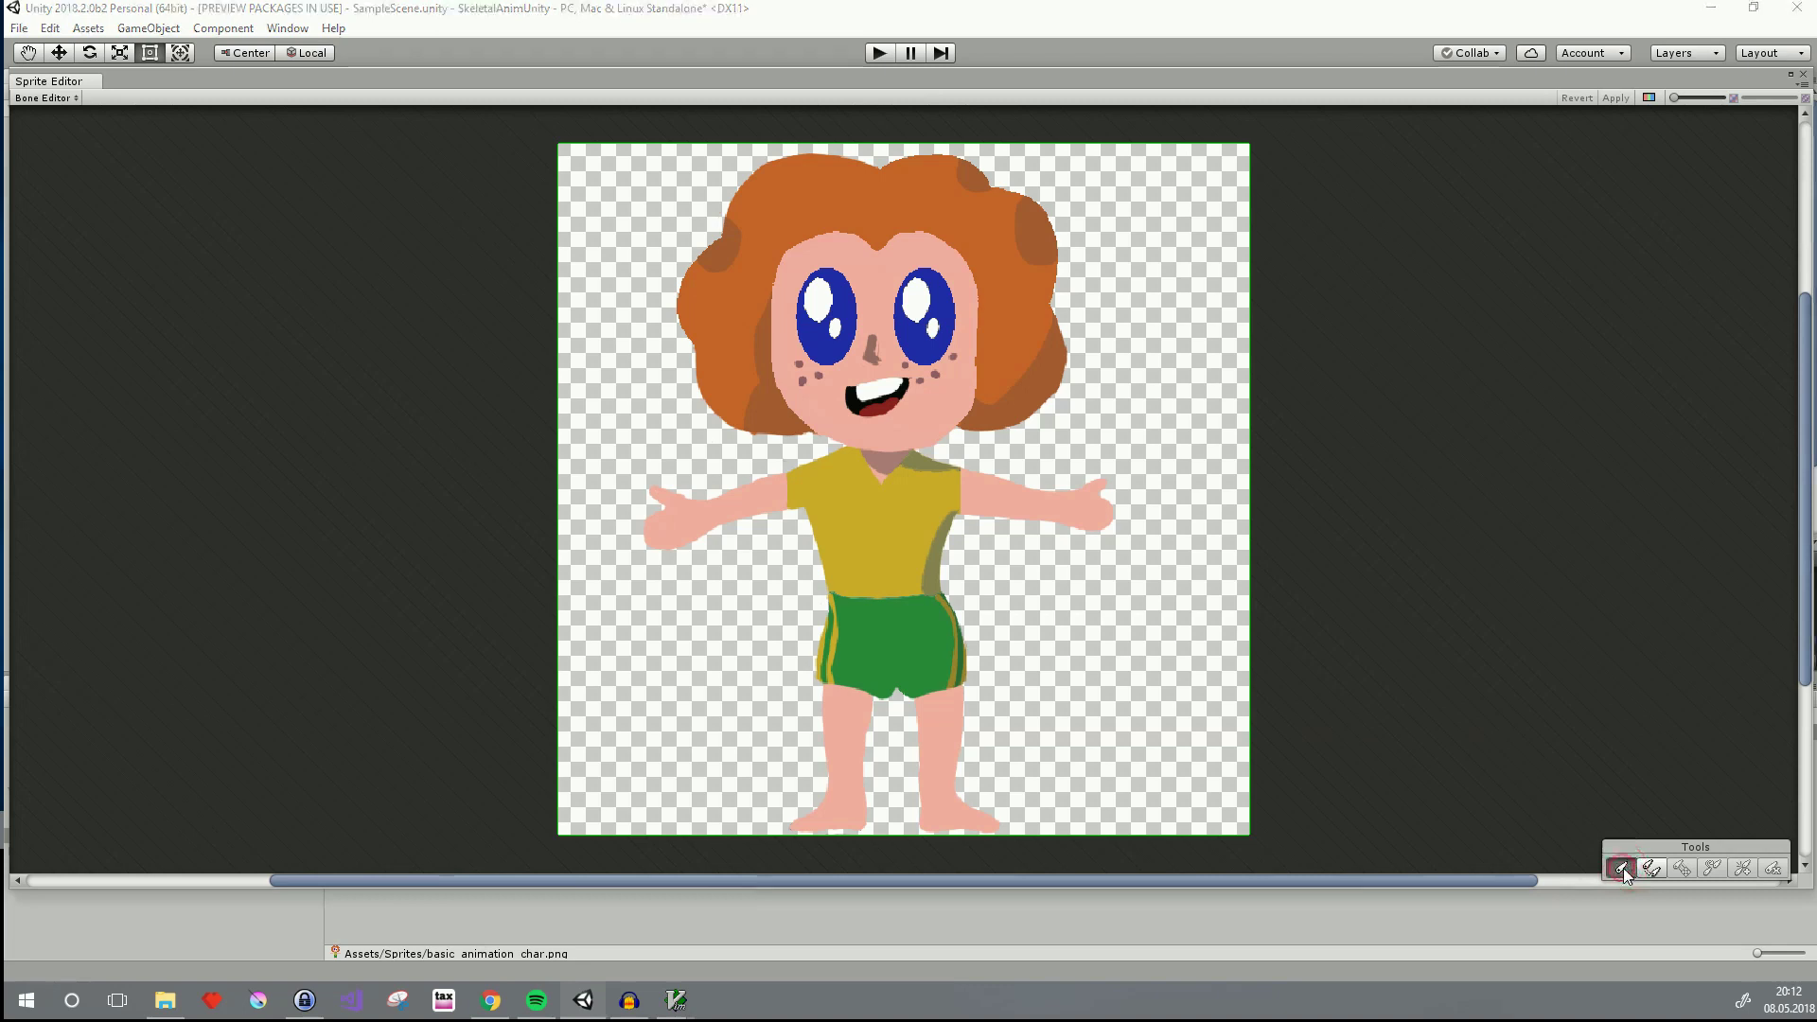
click(886, 685)
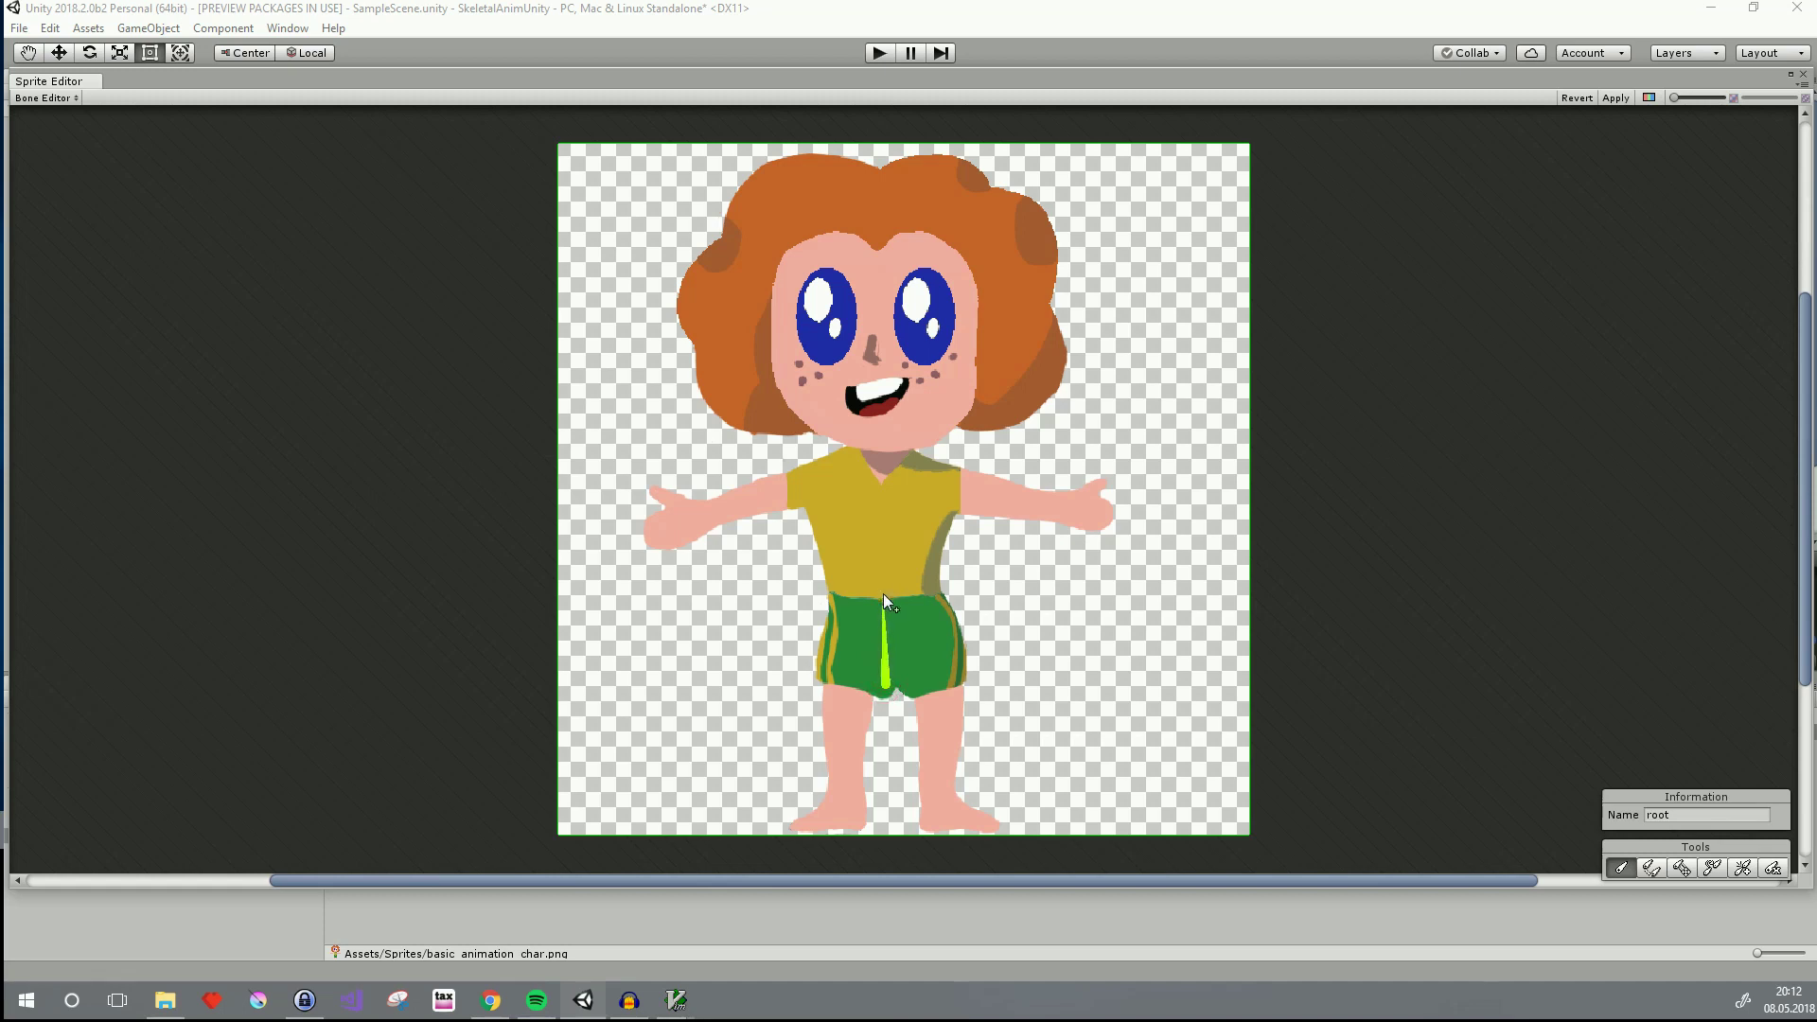
click(883, 593)
click(883, 595)
click(881, 449)
click(876, 159)
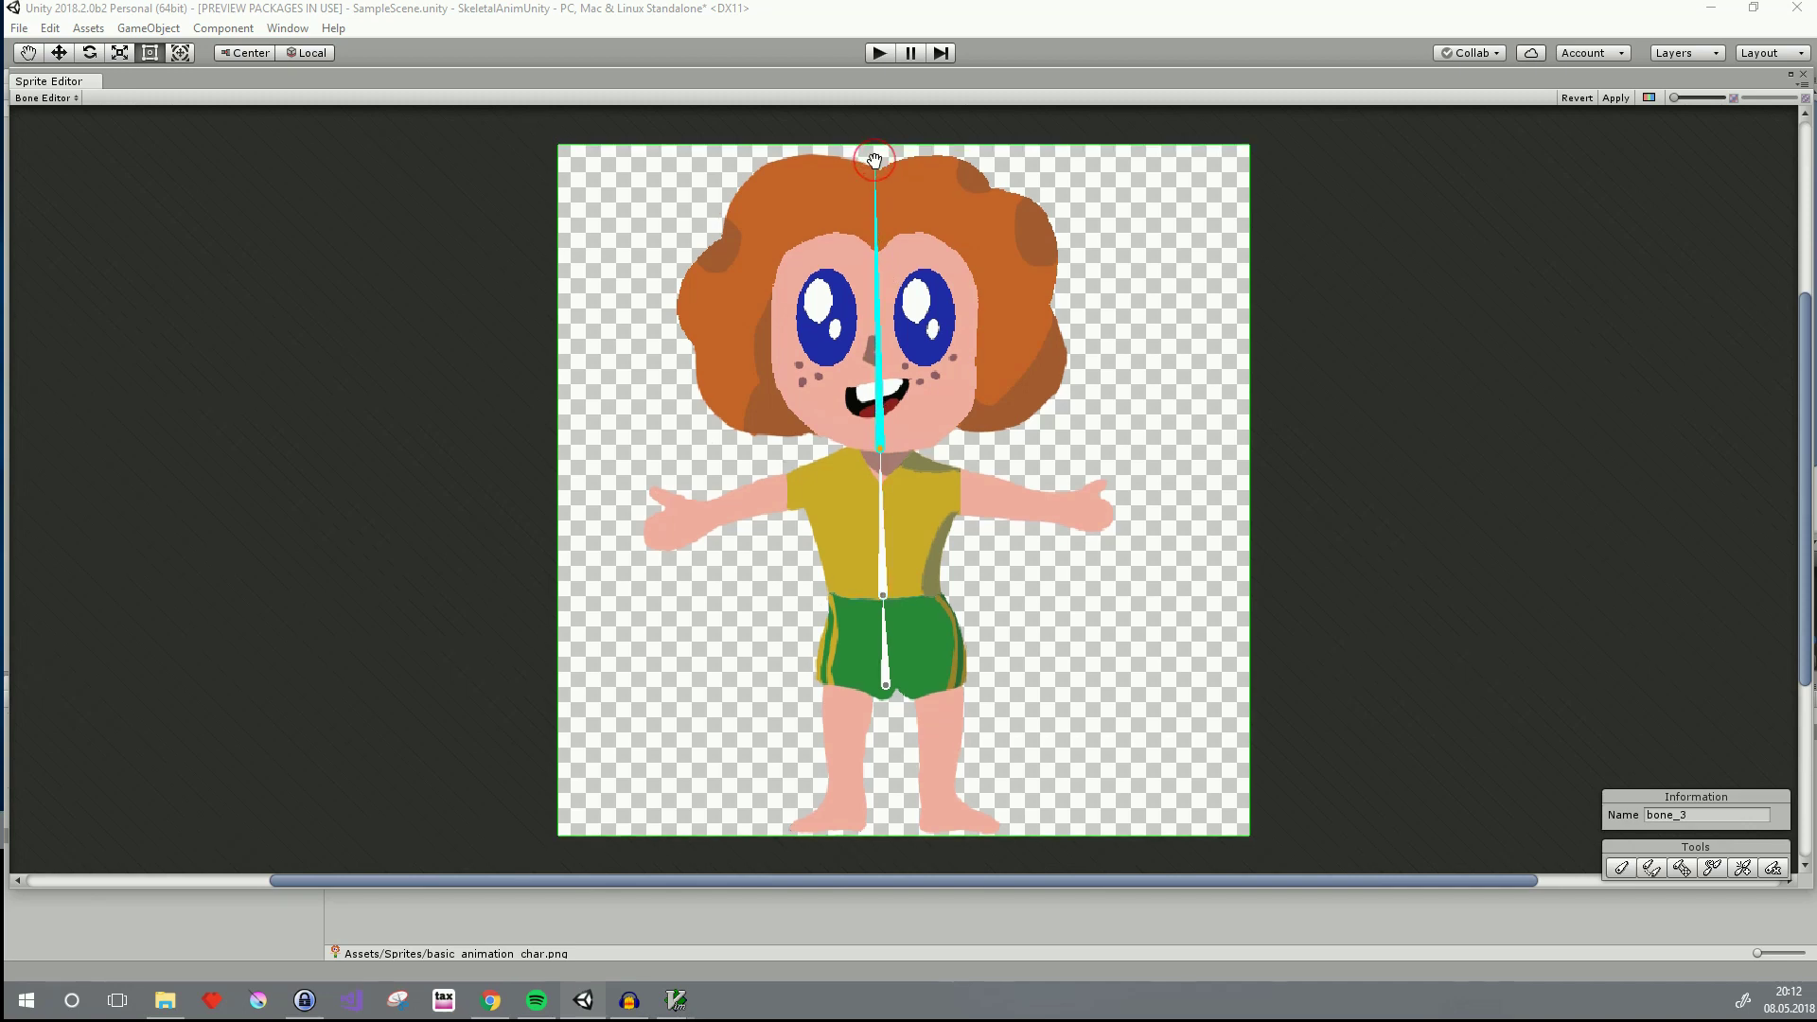
scroll(1656, 880, right, 5)
Draw shoulder, upper-arm, forearm and hand bones along the girl's right arm
click(1654, 870)
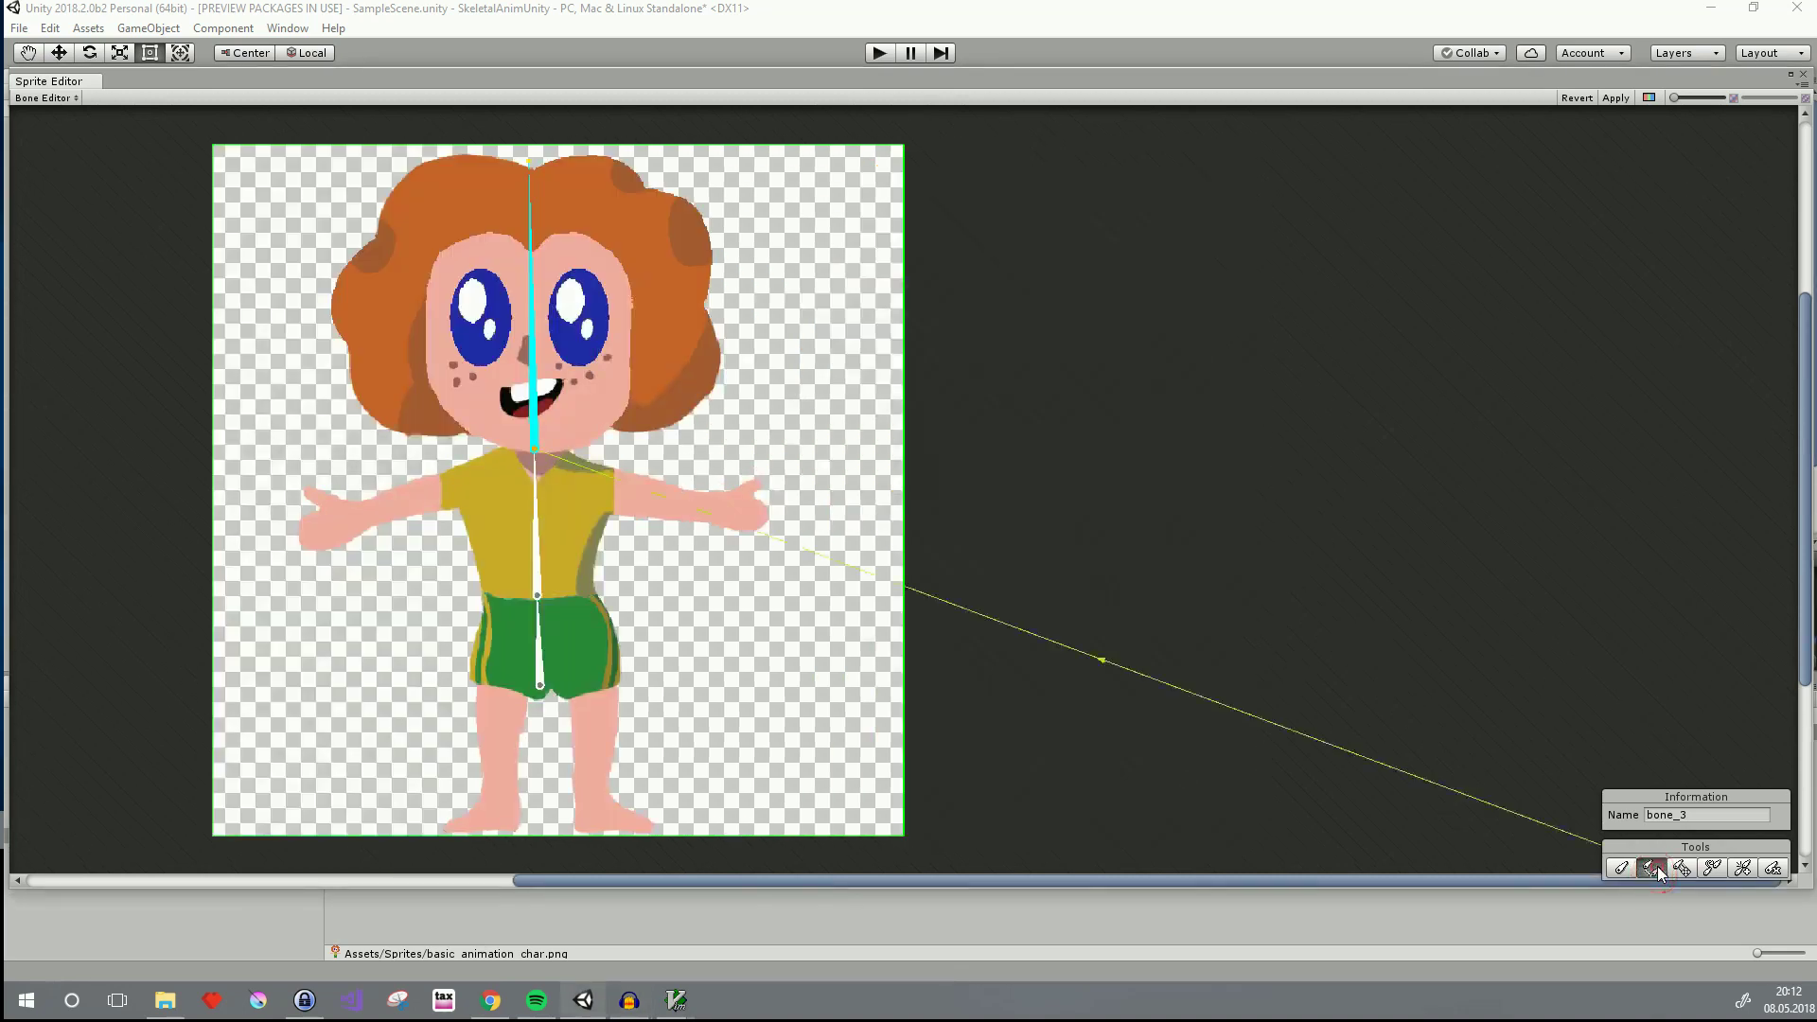
click(570, 474)
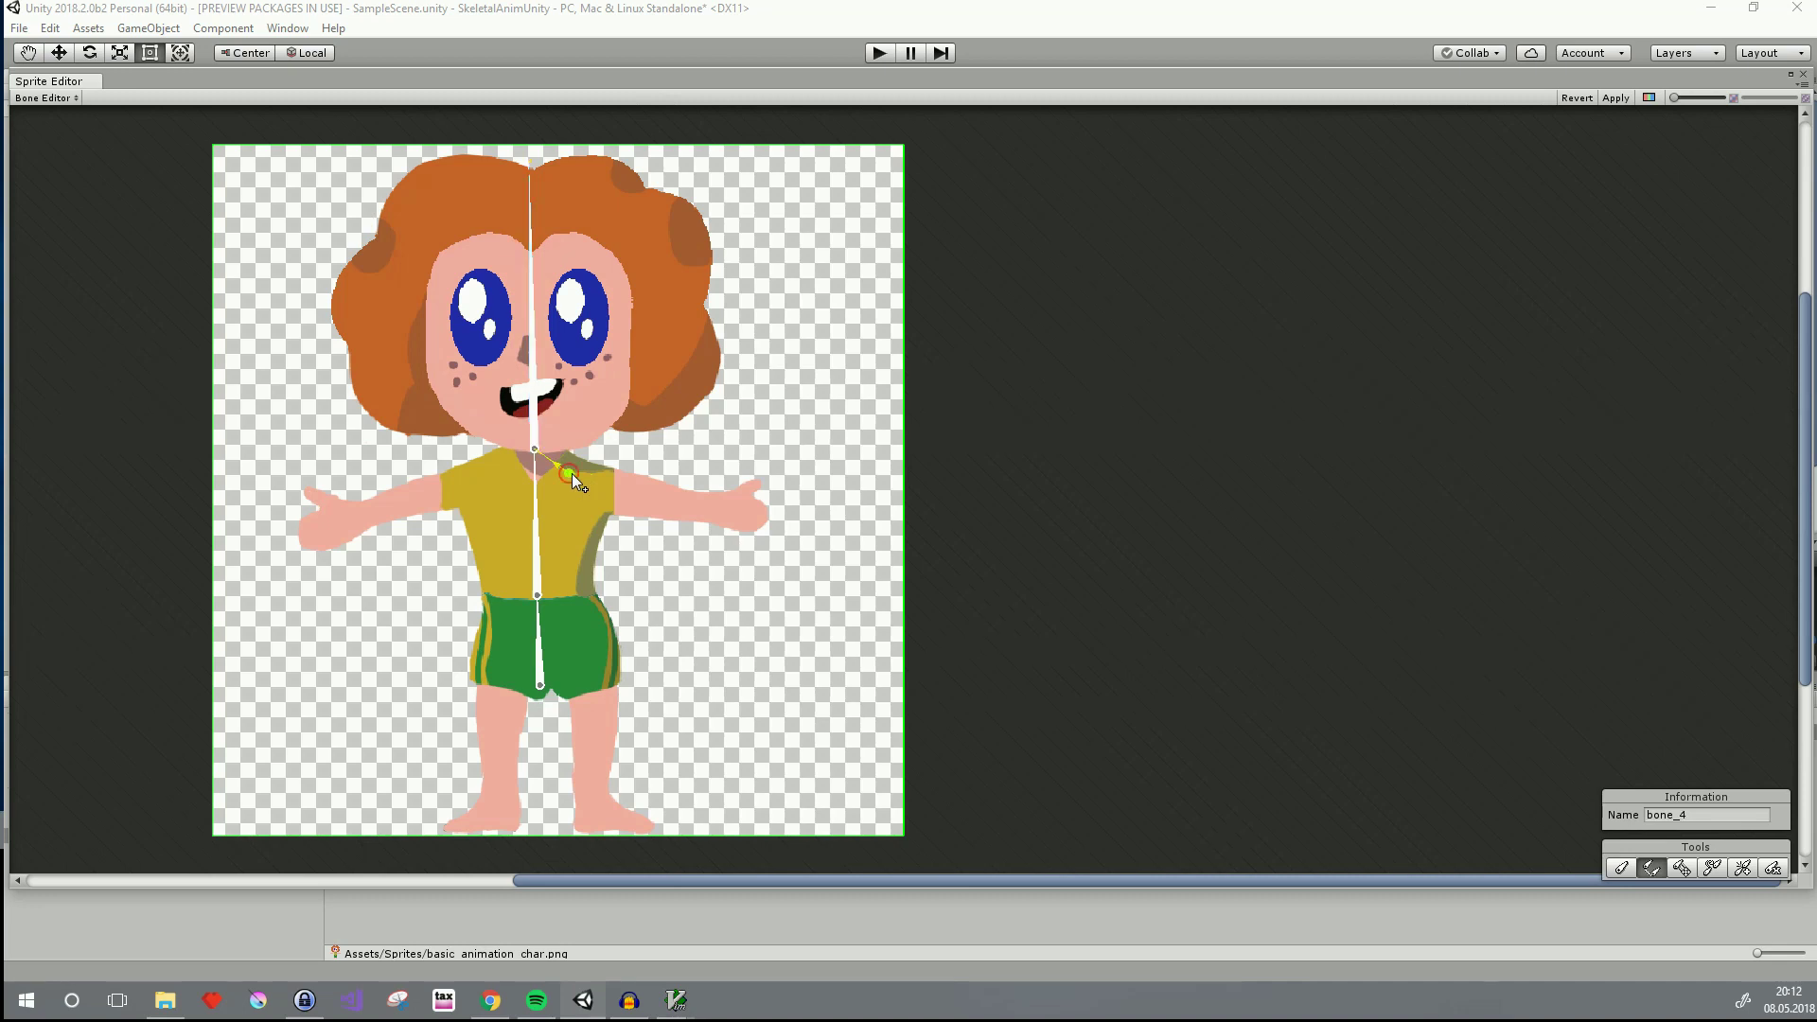
click(639, 490)
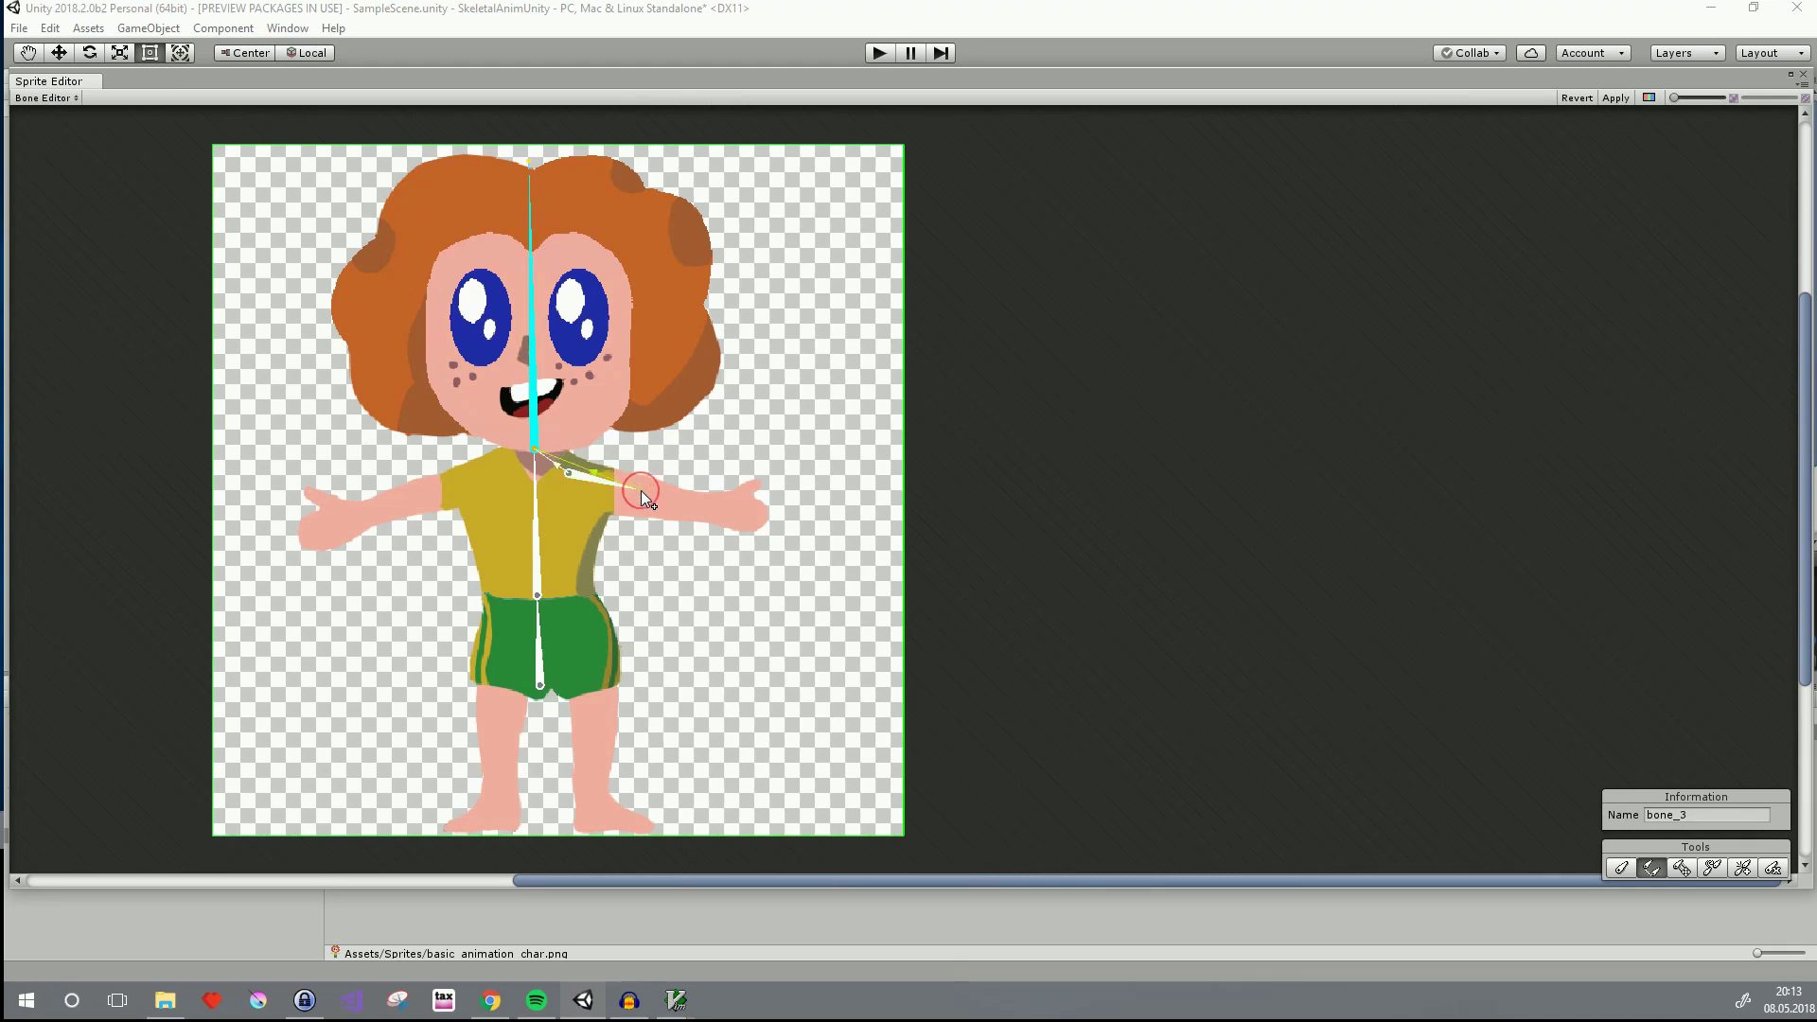
key(Escape)
click(1616, 872)
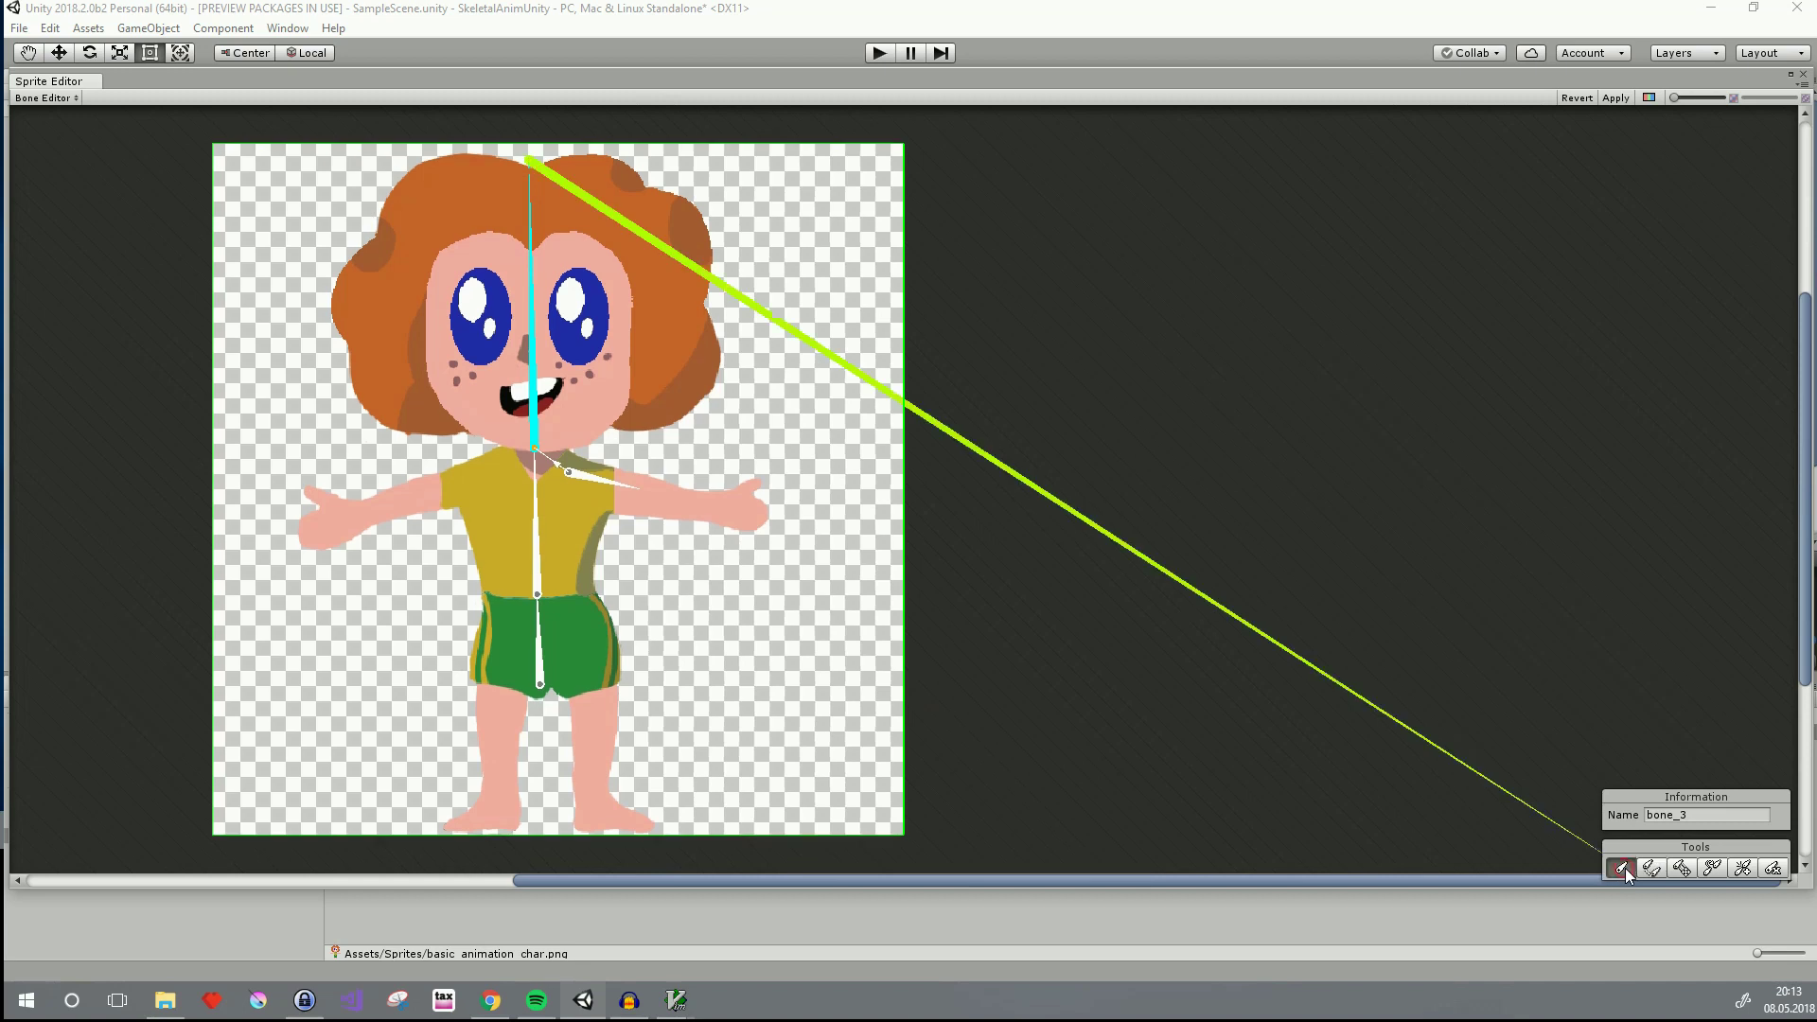
click(577, 473)
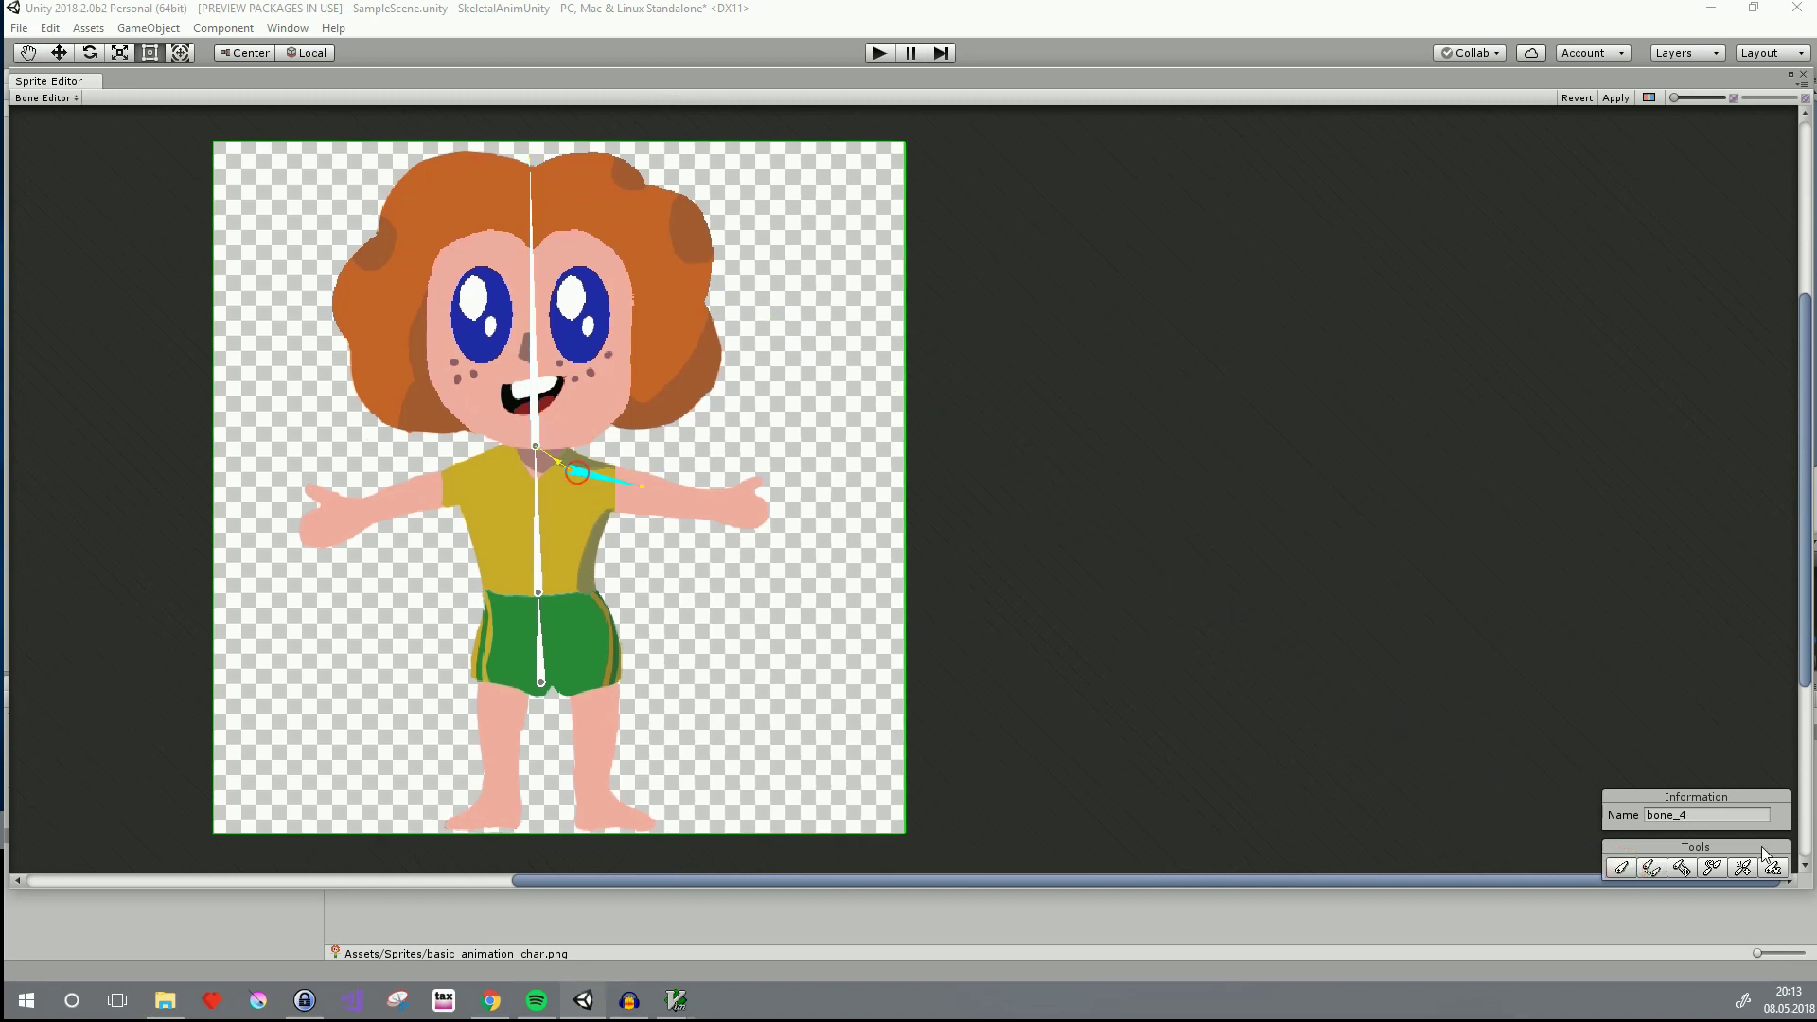
click(1630, 872)
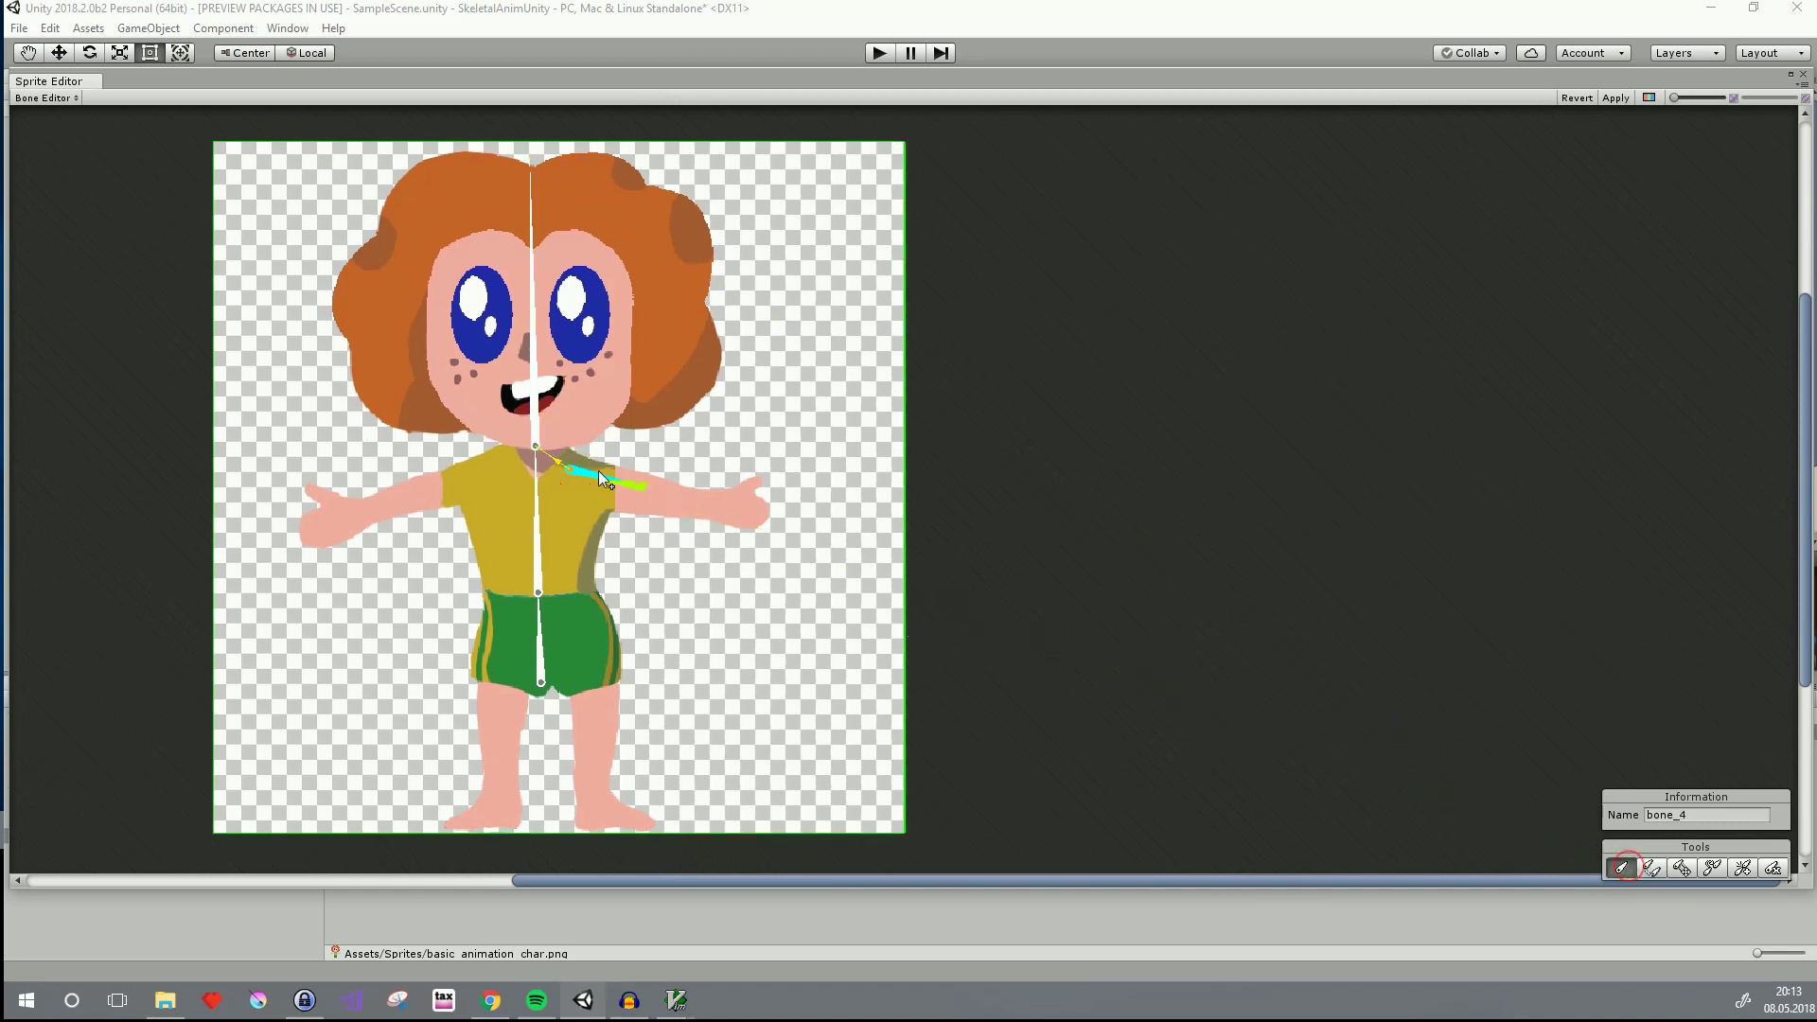
click(695, 498)
click(762, 514)
click(1650, 868)
Add bones along the left arm, hips and both legs, extending the skeleton to bone_16
click(407, 491)
click(360, 509)
click(308, 524)
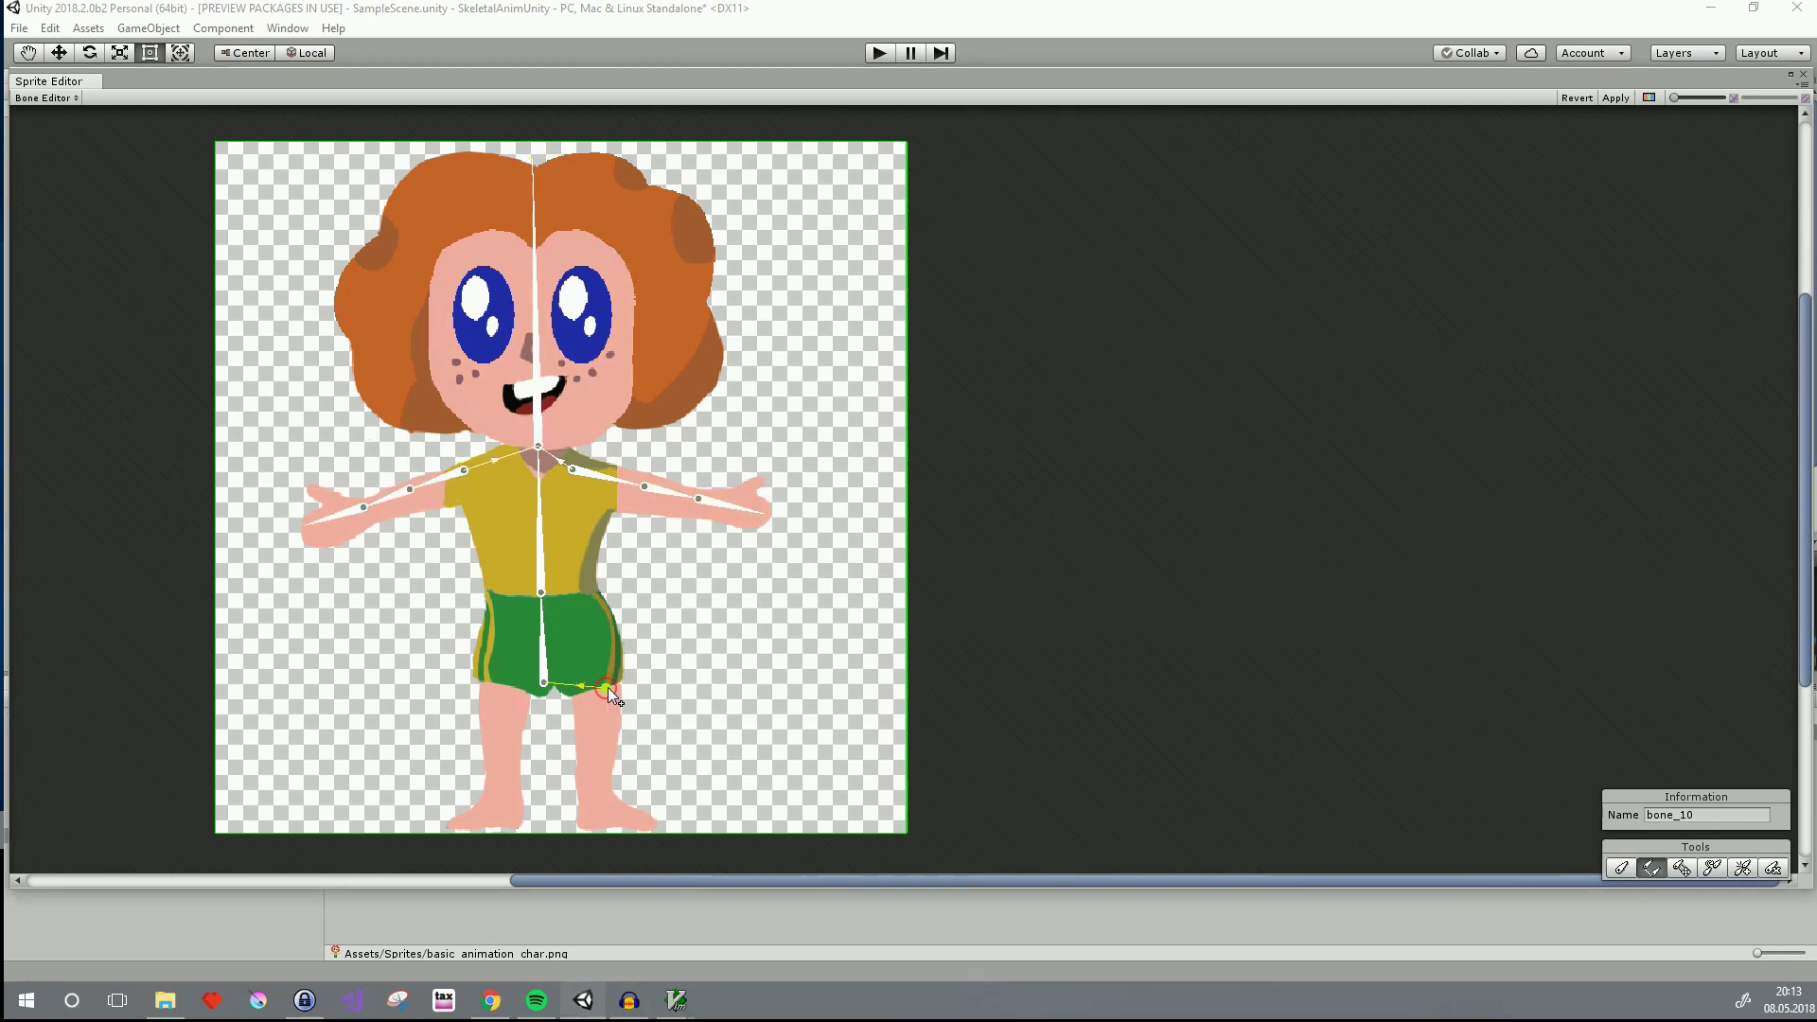
click(602, 689)
click(600, 742)
click(596, 802)
click(488, 803)
click(445, 828)
click(45, 98)
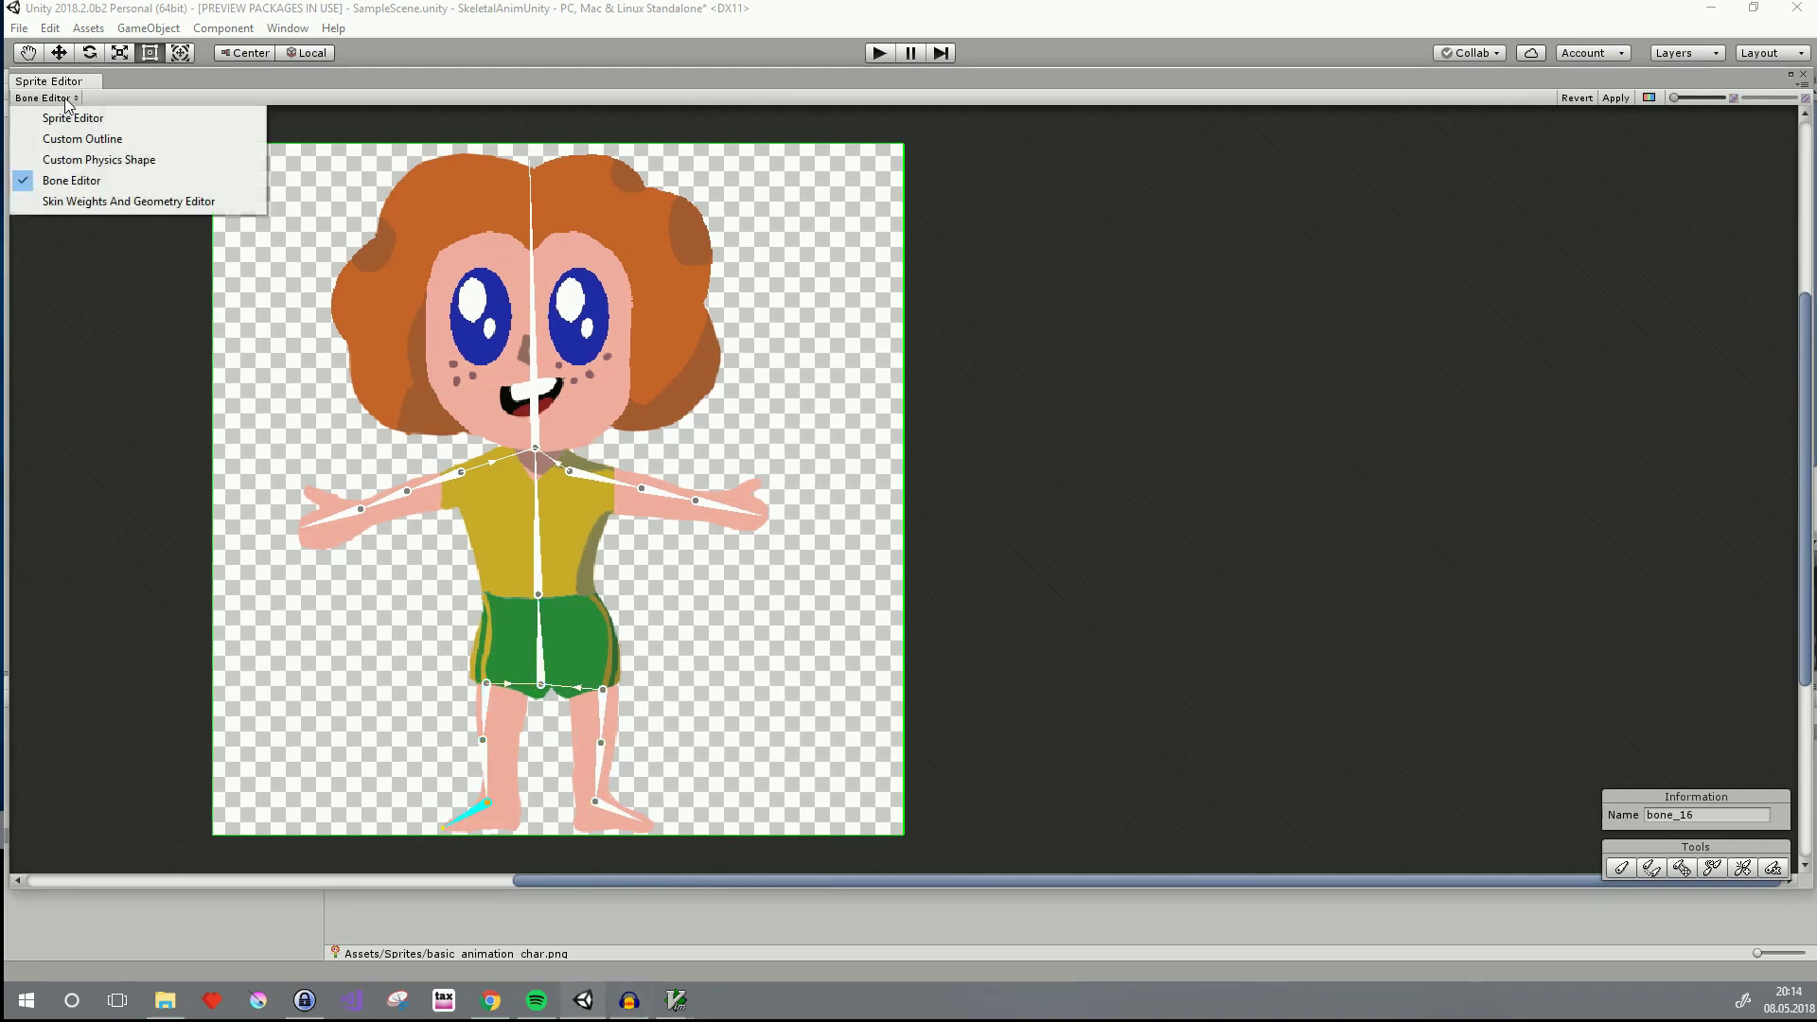
Apply the bone changes and generate the girl's mesh (outline detail 0.35, alpha tolerance 110, subdivide 51)
click(93, 204)
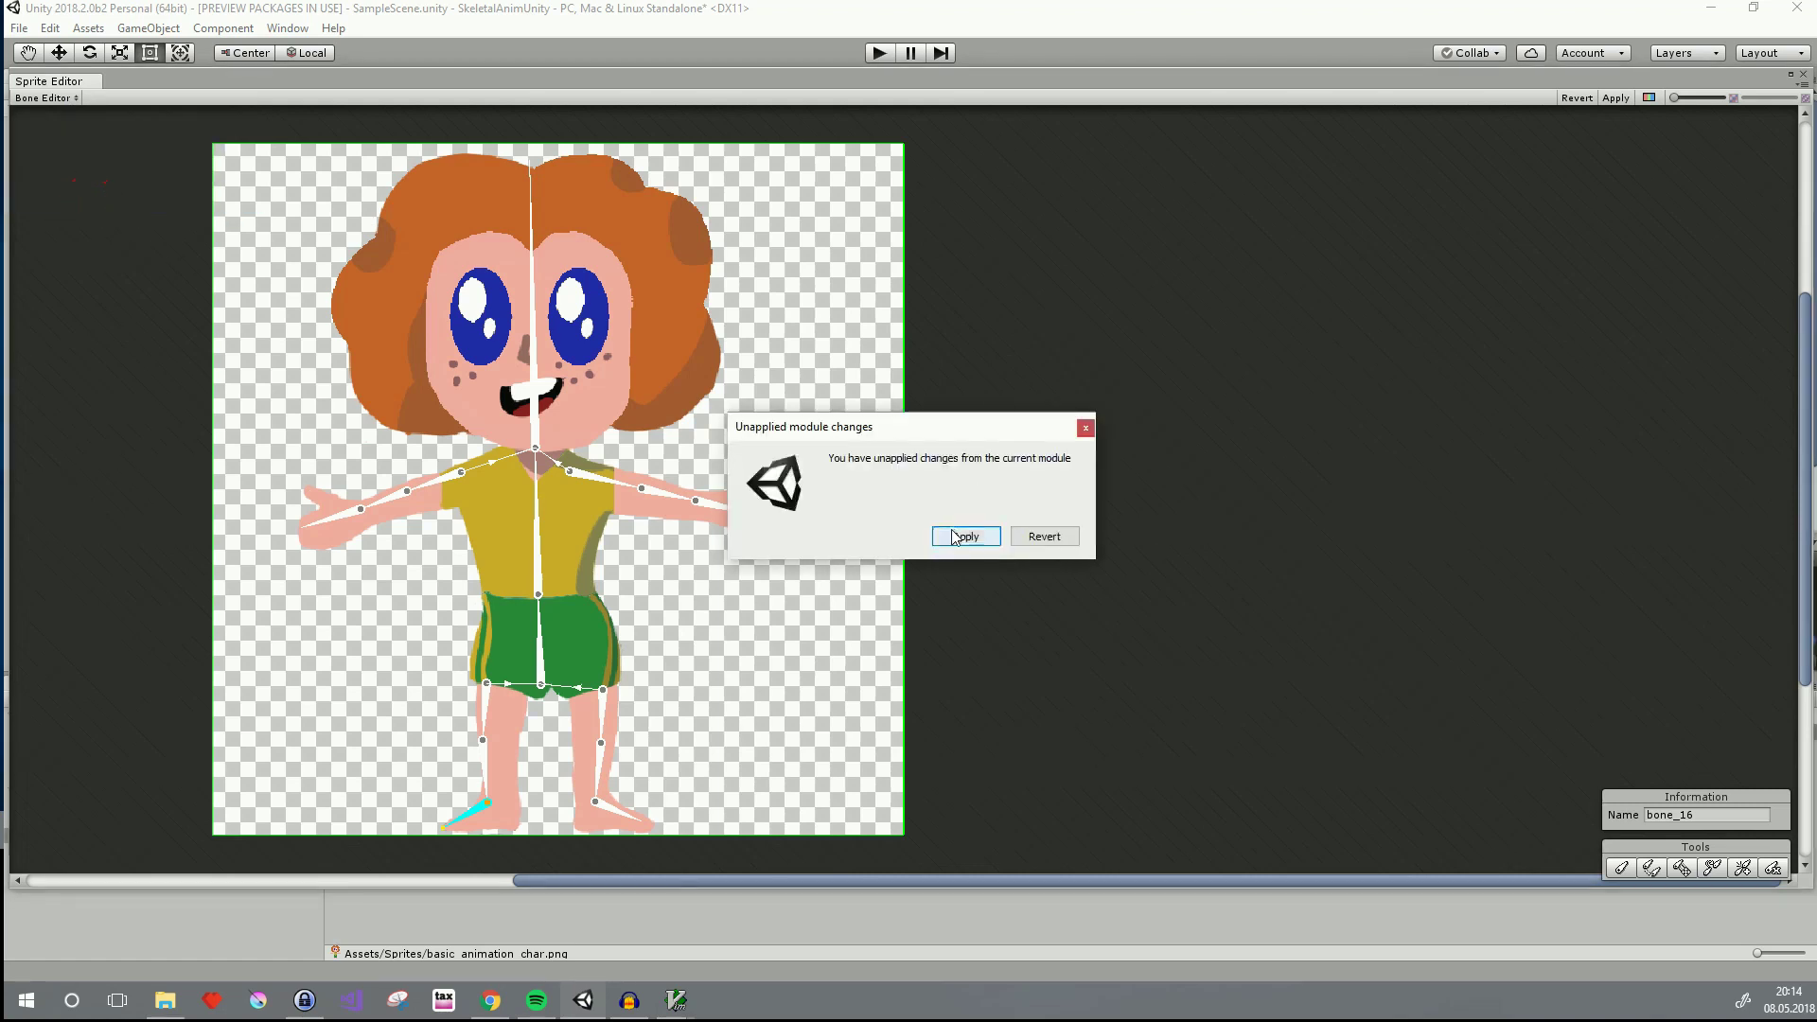
click(954, 536)
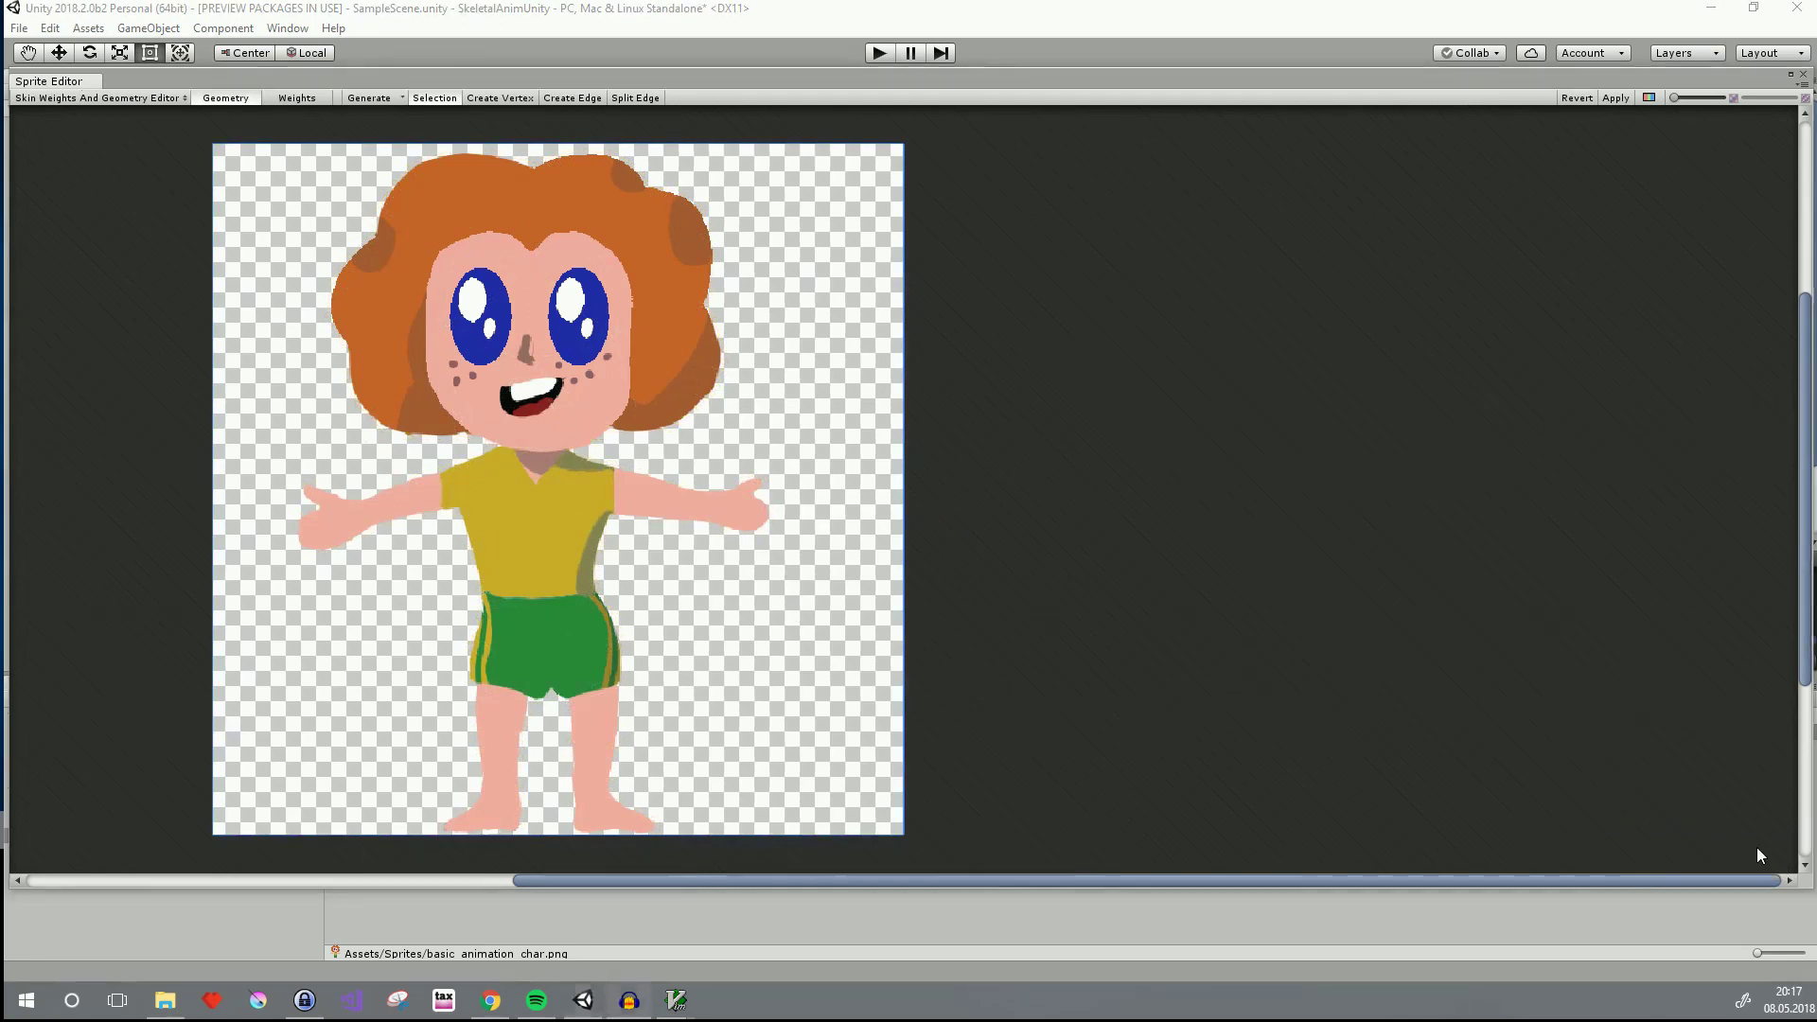
click(379, 99)
drag(491, 116, 537, 194)
click(491, 134)
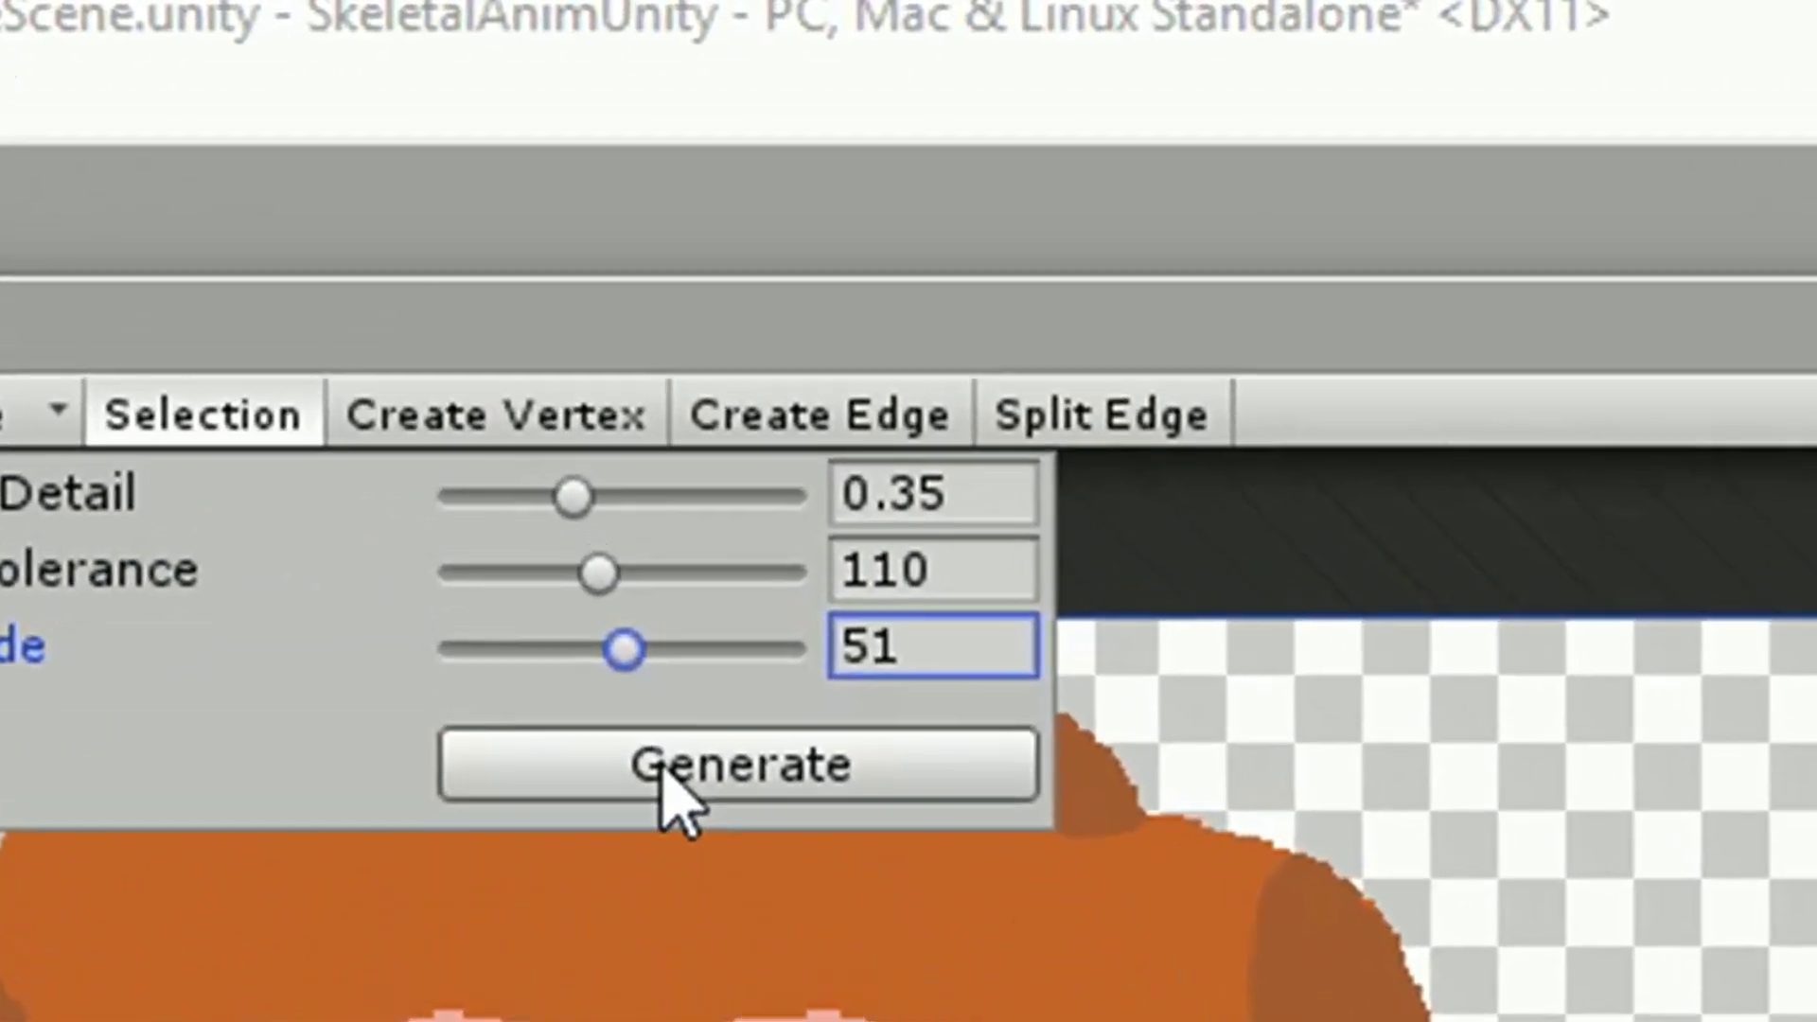
click(611, 518)
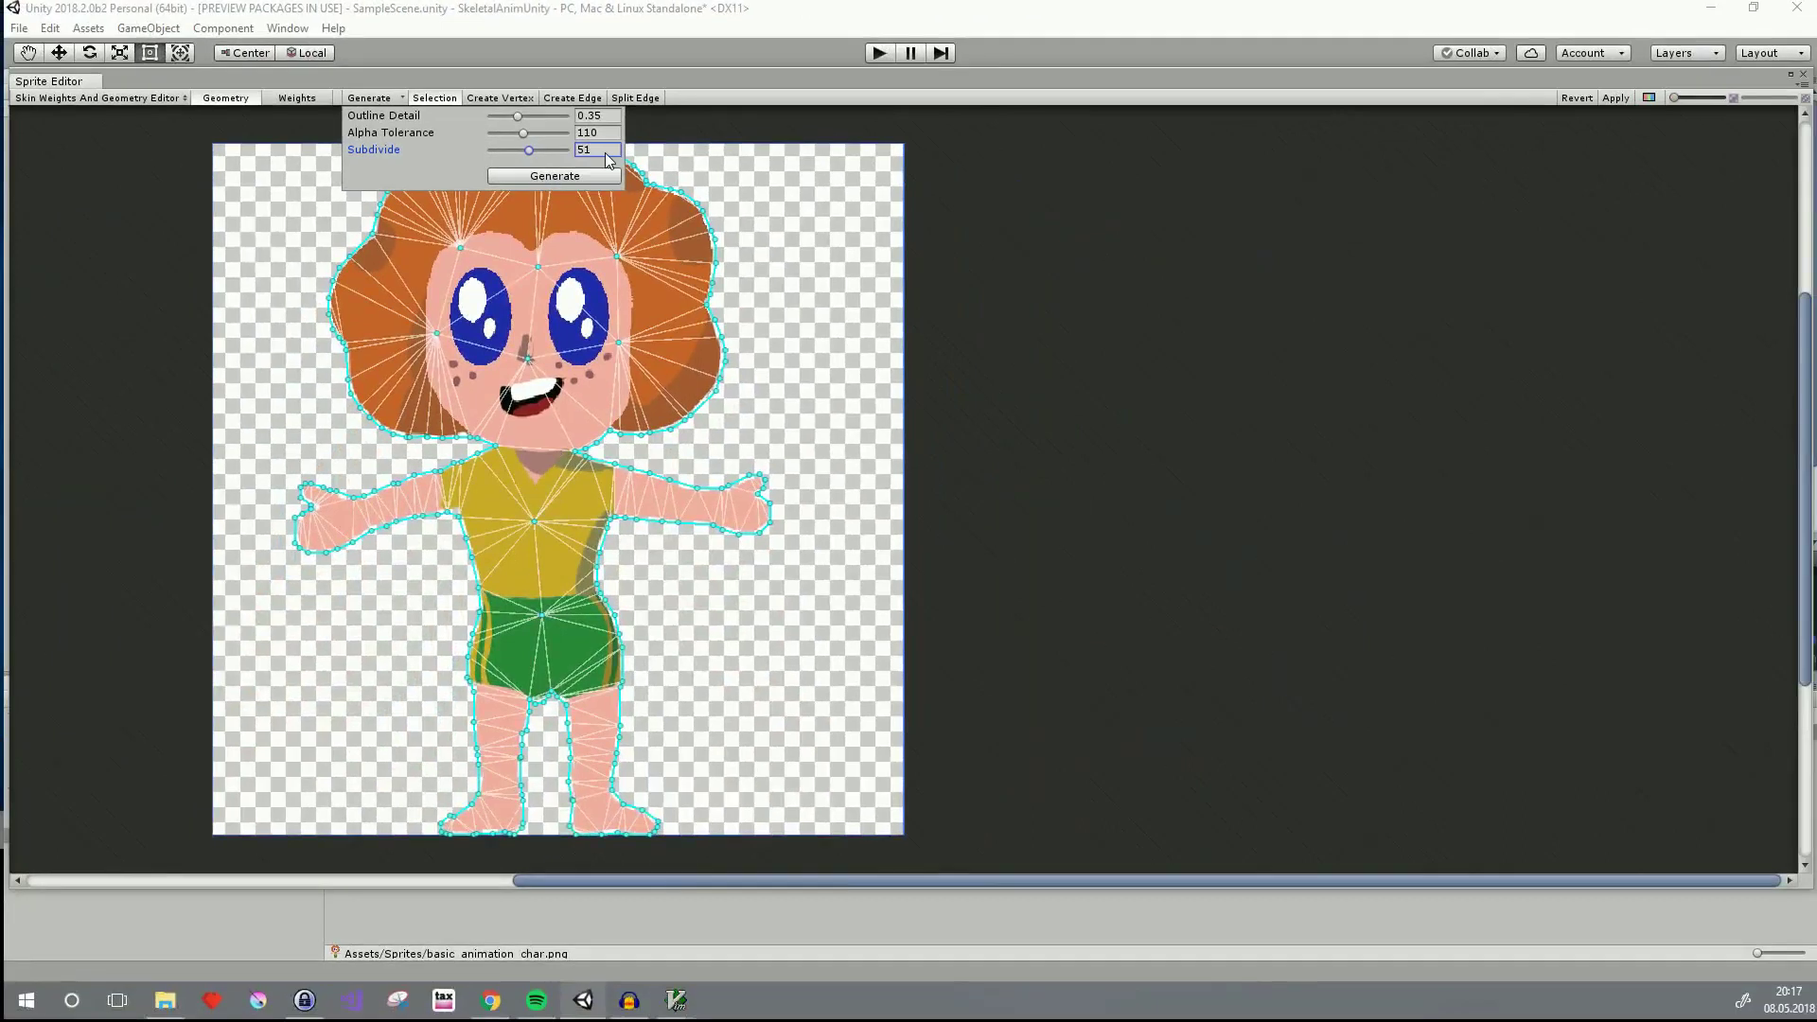
click(807, 106)
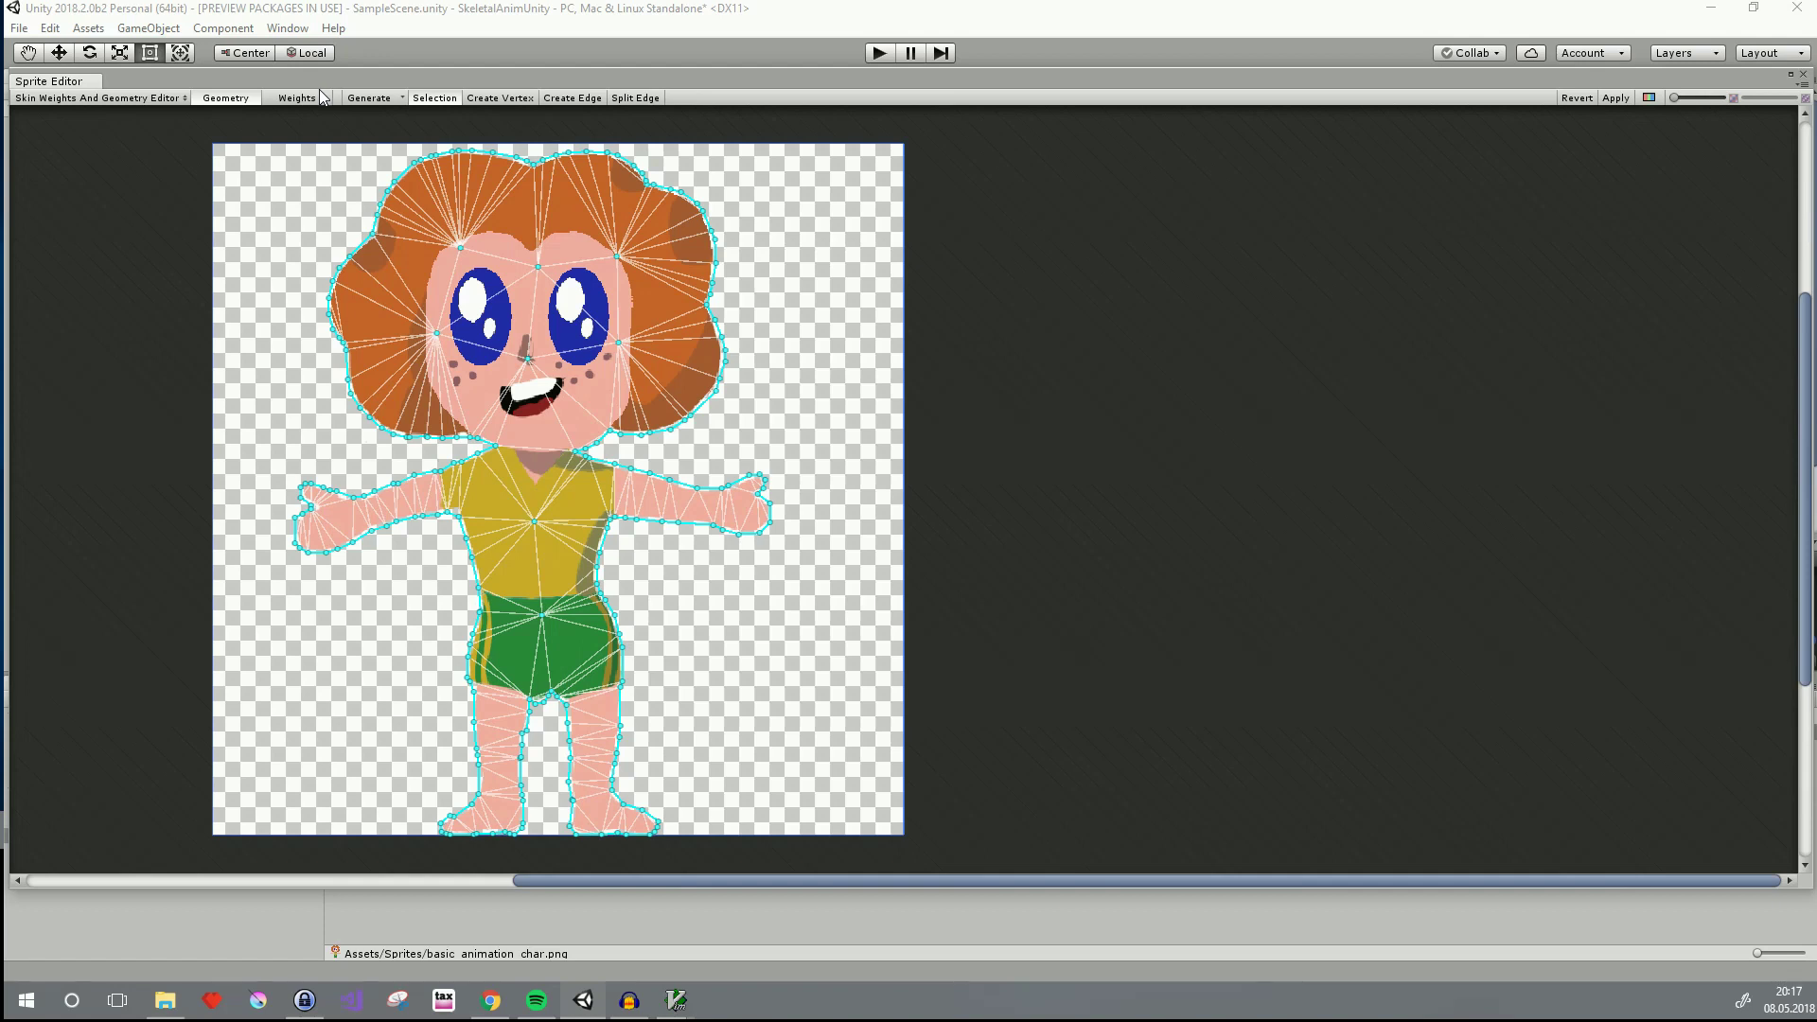
click(318, 96)
Select, then deselect, the head bone, and auto-calculate skin weights across the girl's mesh
click(532, 431)
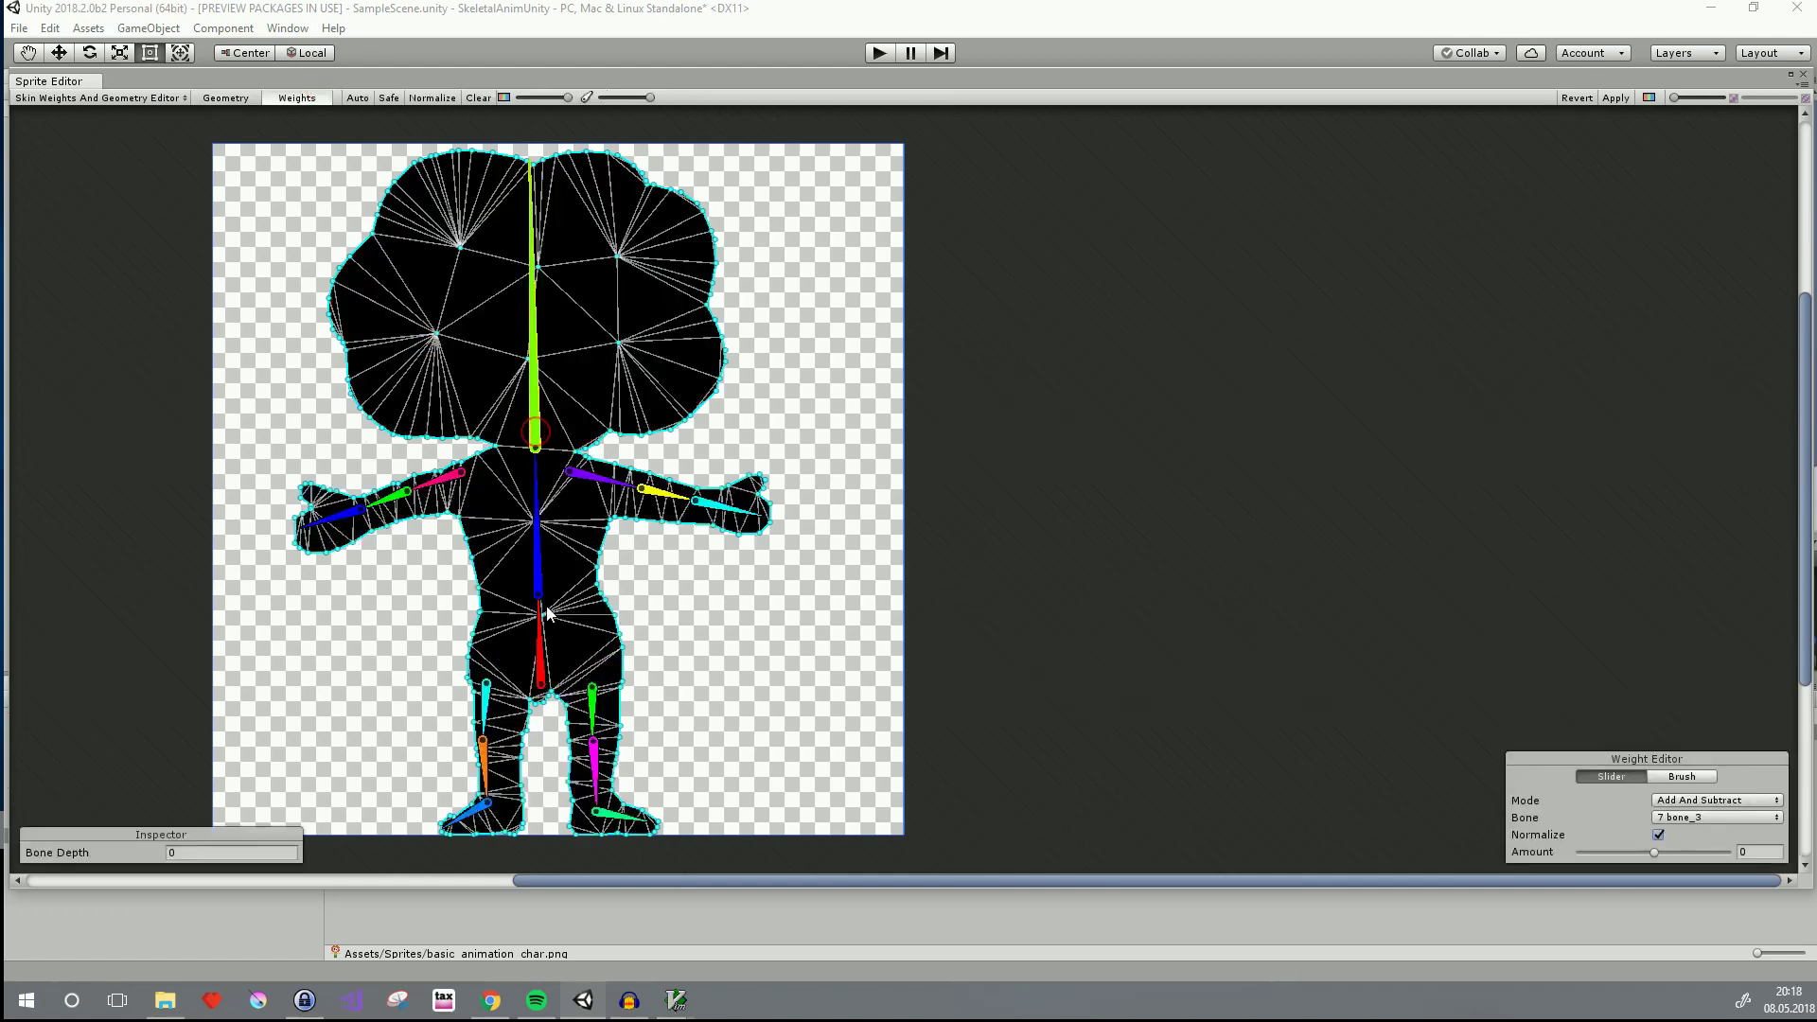
click(547, 630)
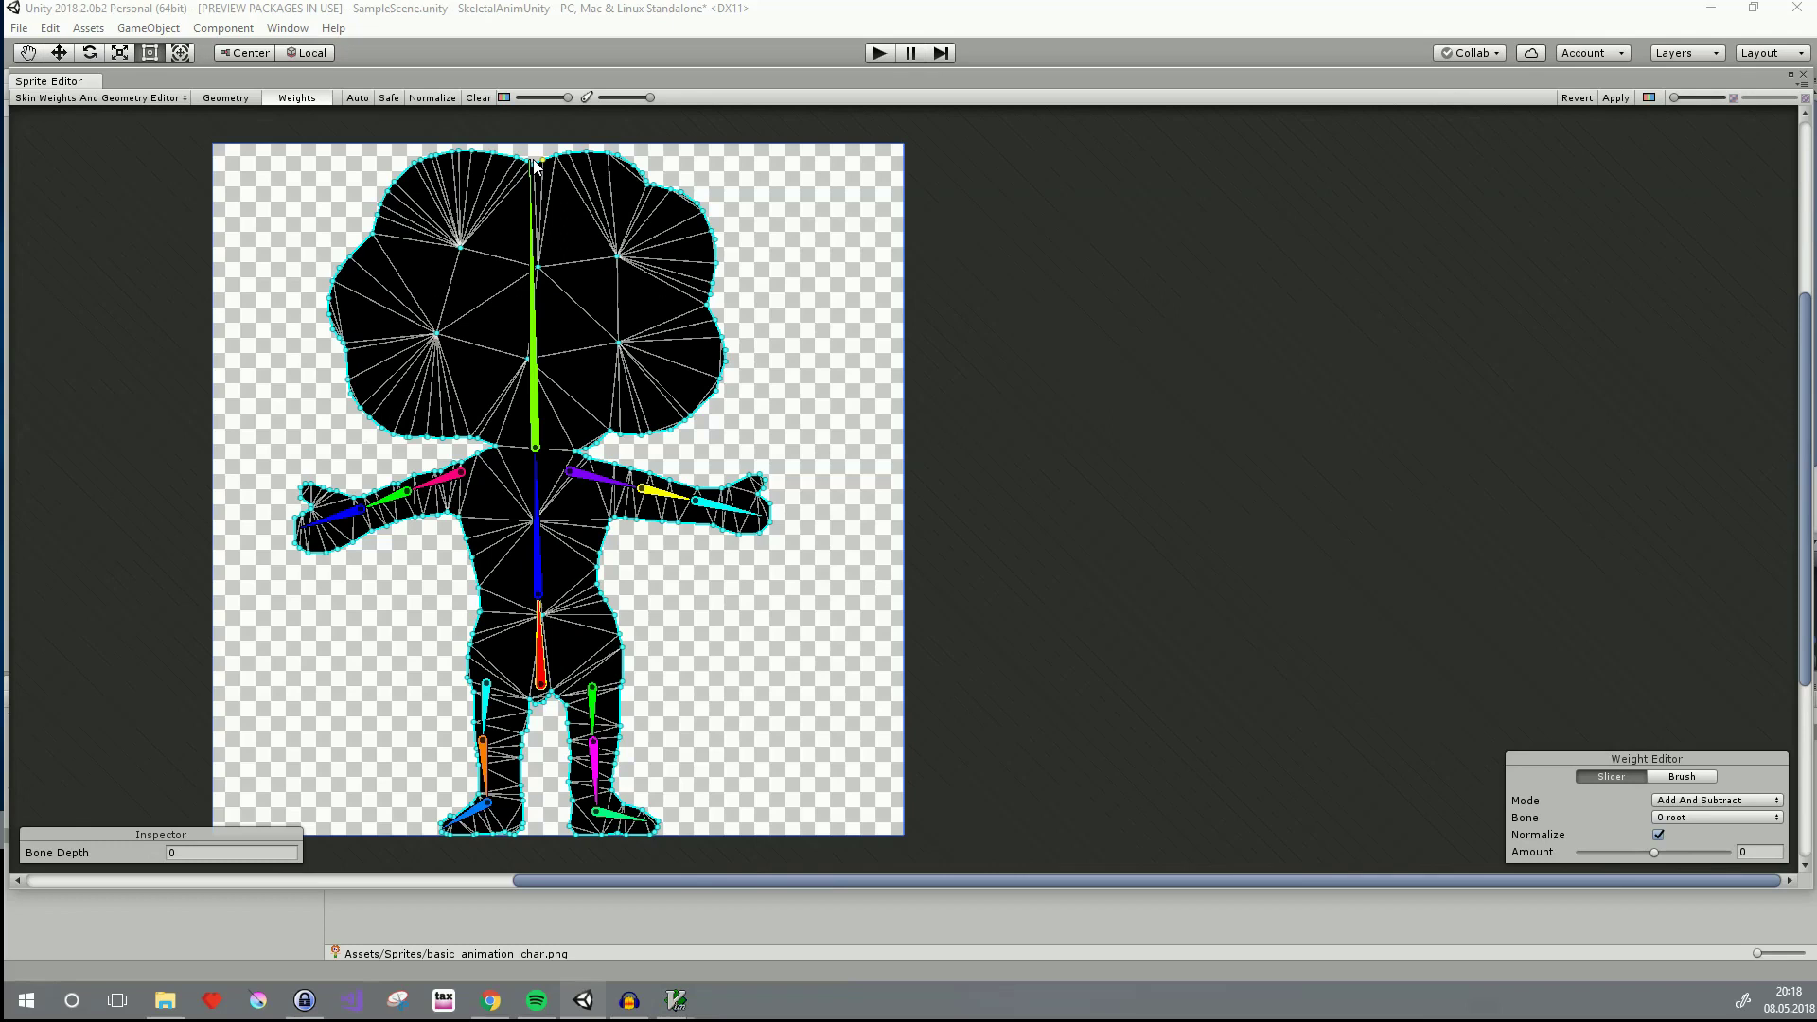
click(357, 99)
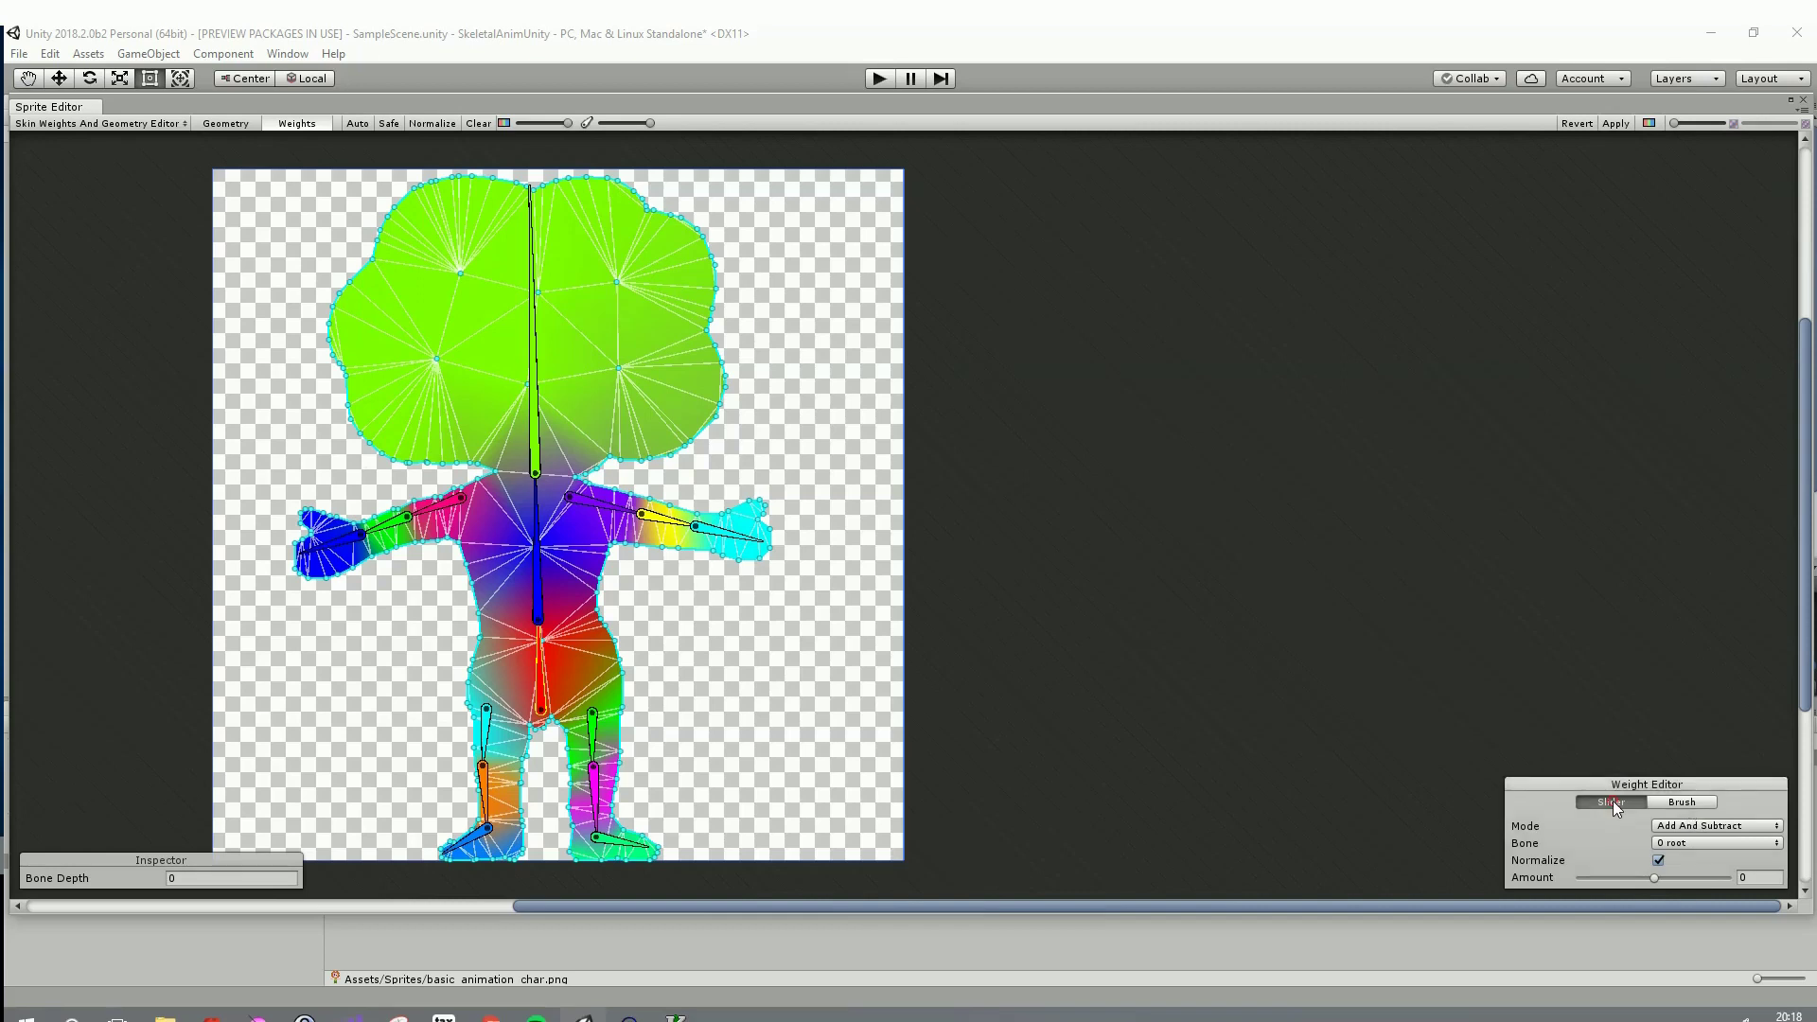
Switch weight editing to Brush with hardness 27.9 and size 33.7
click(1682, 801)
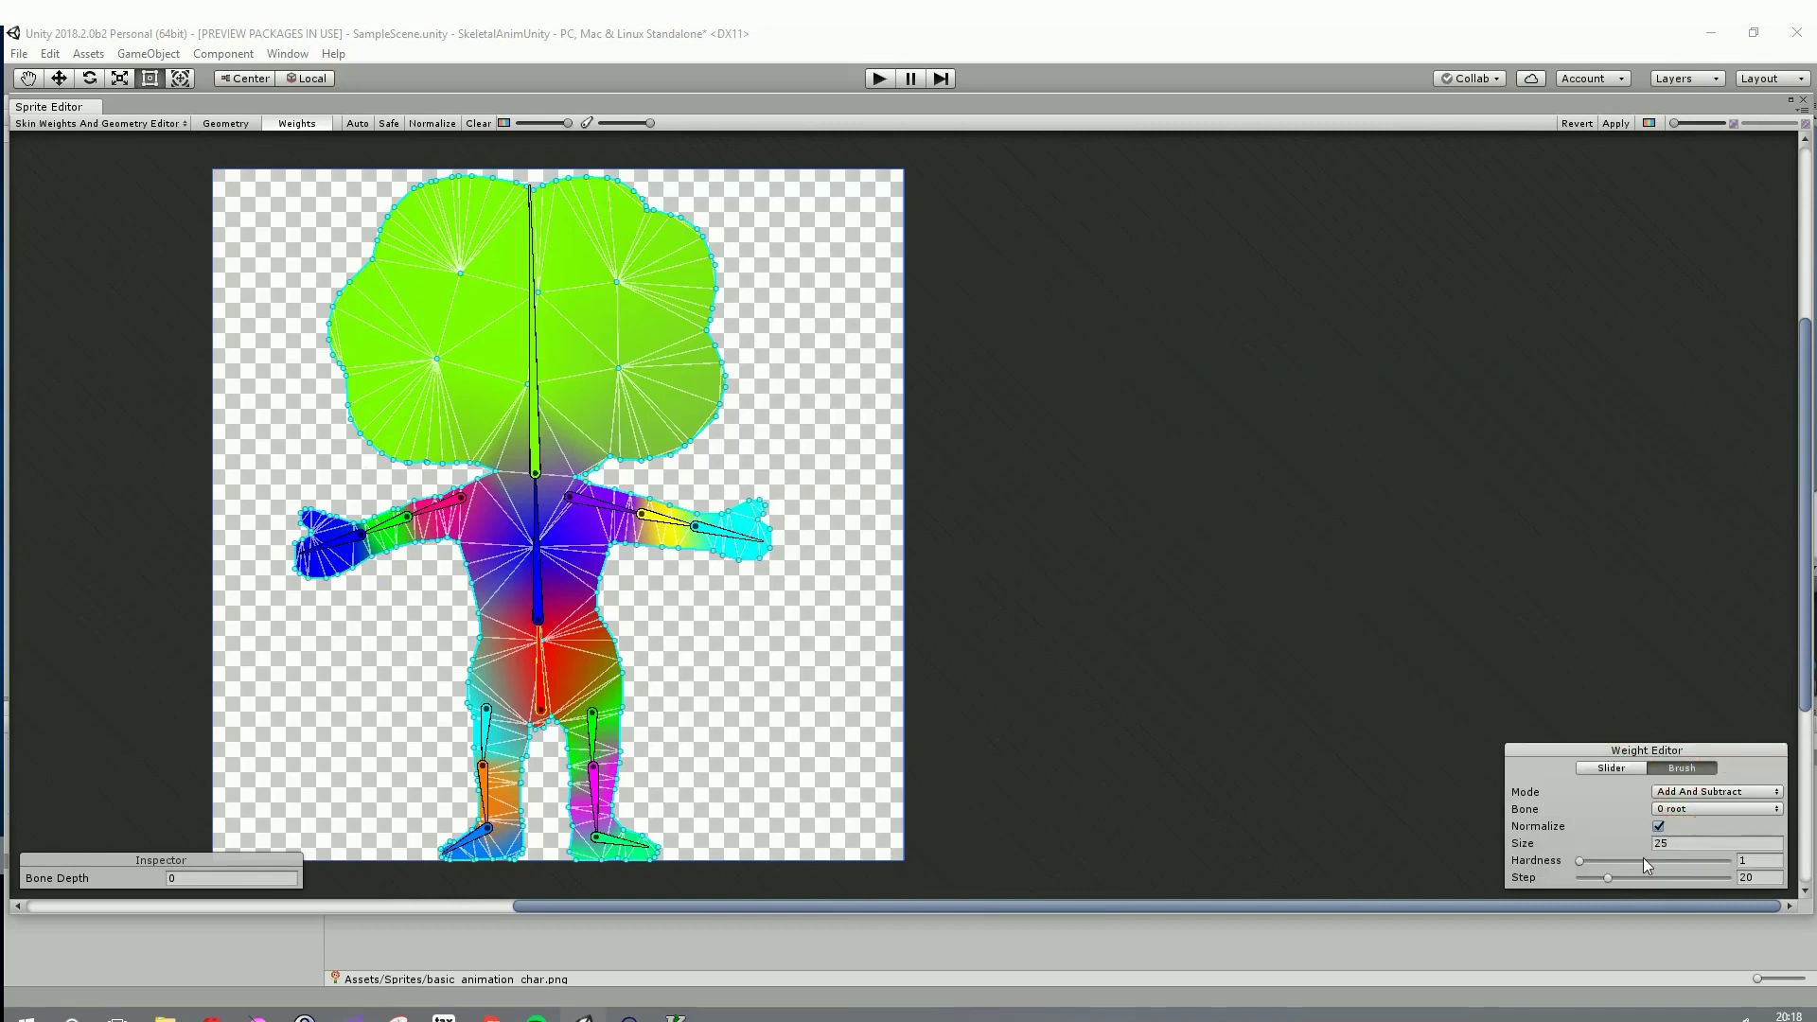
mouse_move(1579, 861)
mouse_down()
mouse_move(1622, 865)
mouse_move(1638, 837)
mouse_move(1649, 852)
mouse_up()
drag(1604, 840, 1596, 859)
Paint head bone_3 and torso bone_2 influence over the neck and upper torso
click(538, 462)
mouse_move(562, 434)
mouse_down()
mouse_move(513, 446)
mouse_move(535, 473)
mouse_move(562, 435)
mouse_up()
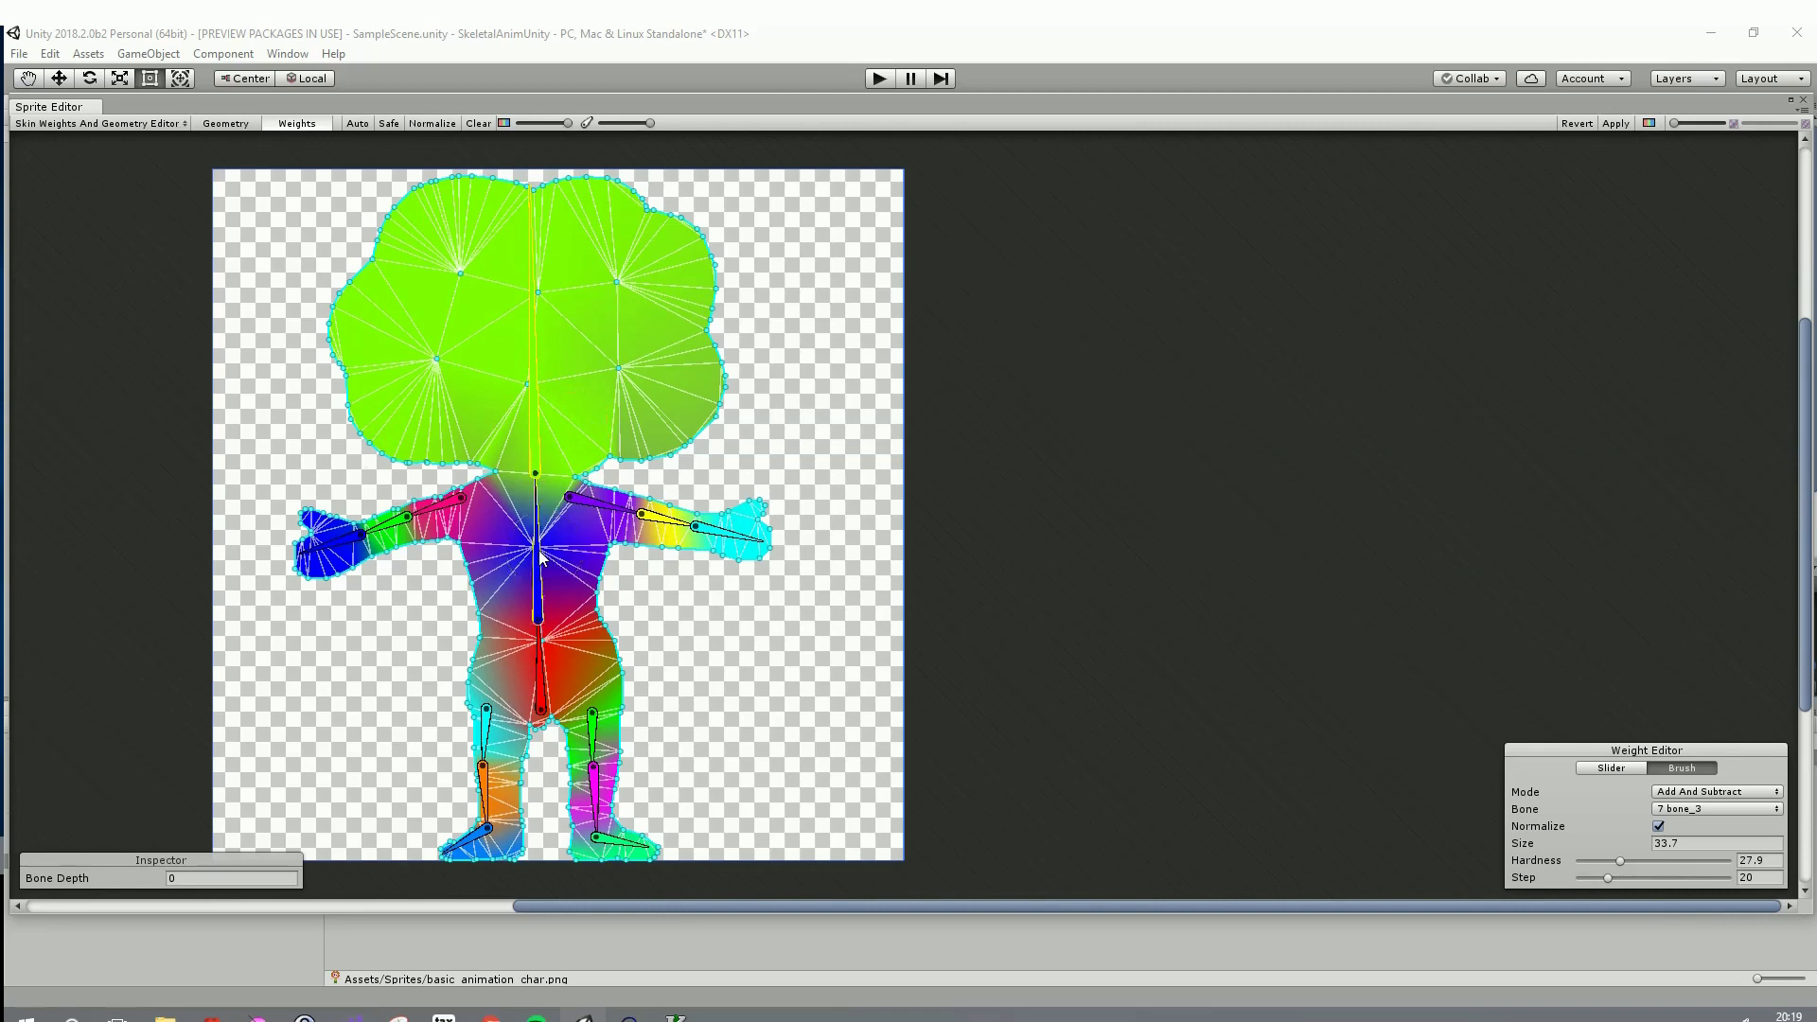
click(548, 507)
mouse_move(548, 507)
mouse_down()
mouse_move(486, 522)
mouse_move(458, 501)
mouse_move(539, 540)
mouse_move(484, 542)
mouse_move(488, 510)
mouse_move(587, 520)
mouse_up()
click(534, 464)
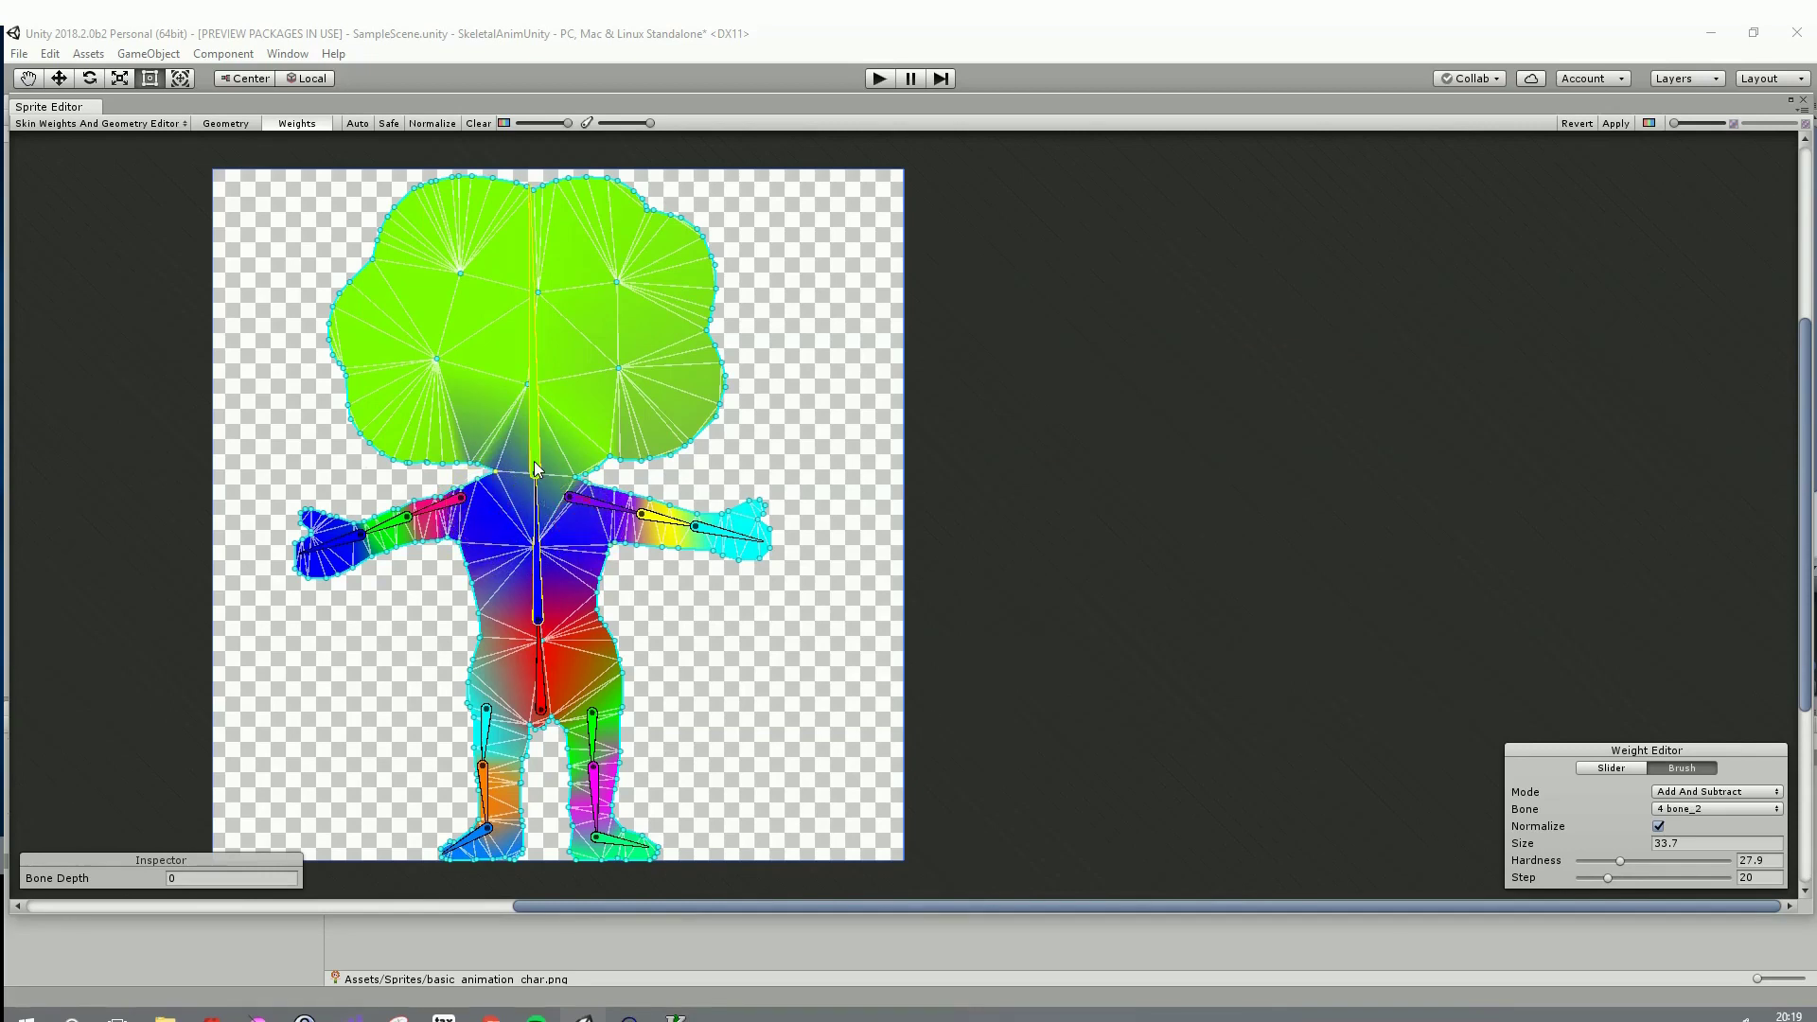
Apply the painted weights, close the Sprite Editor and place the girl sprite in the scene
click(1615, 124)
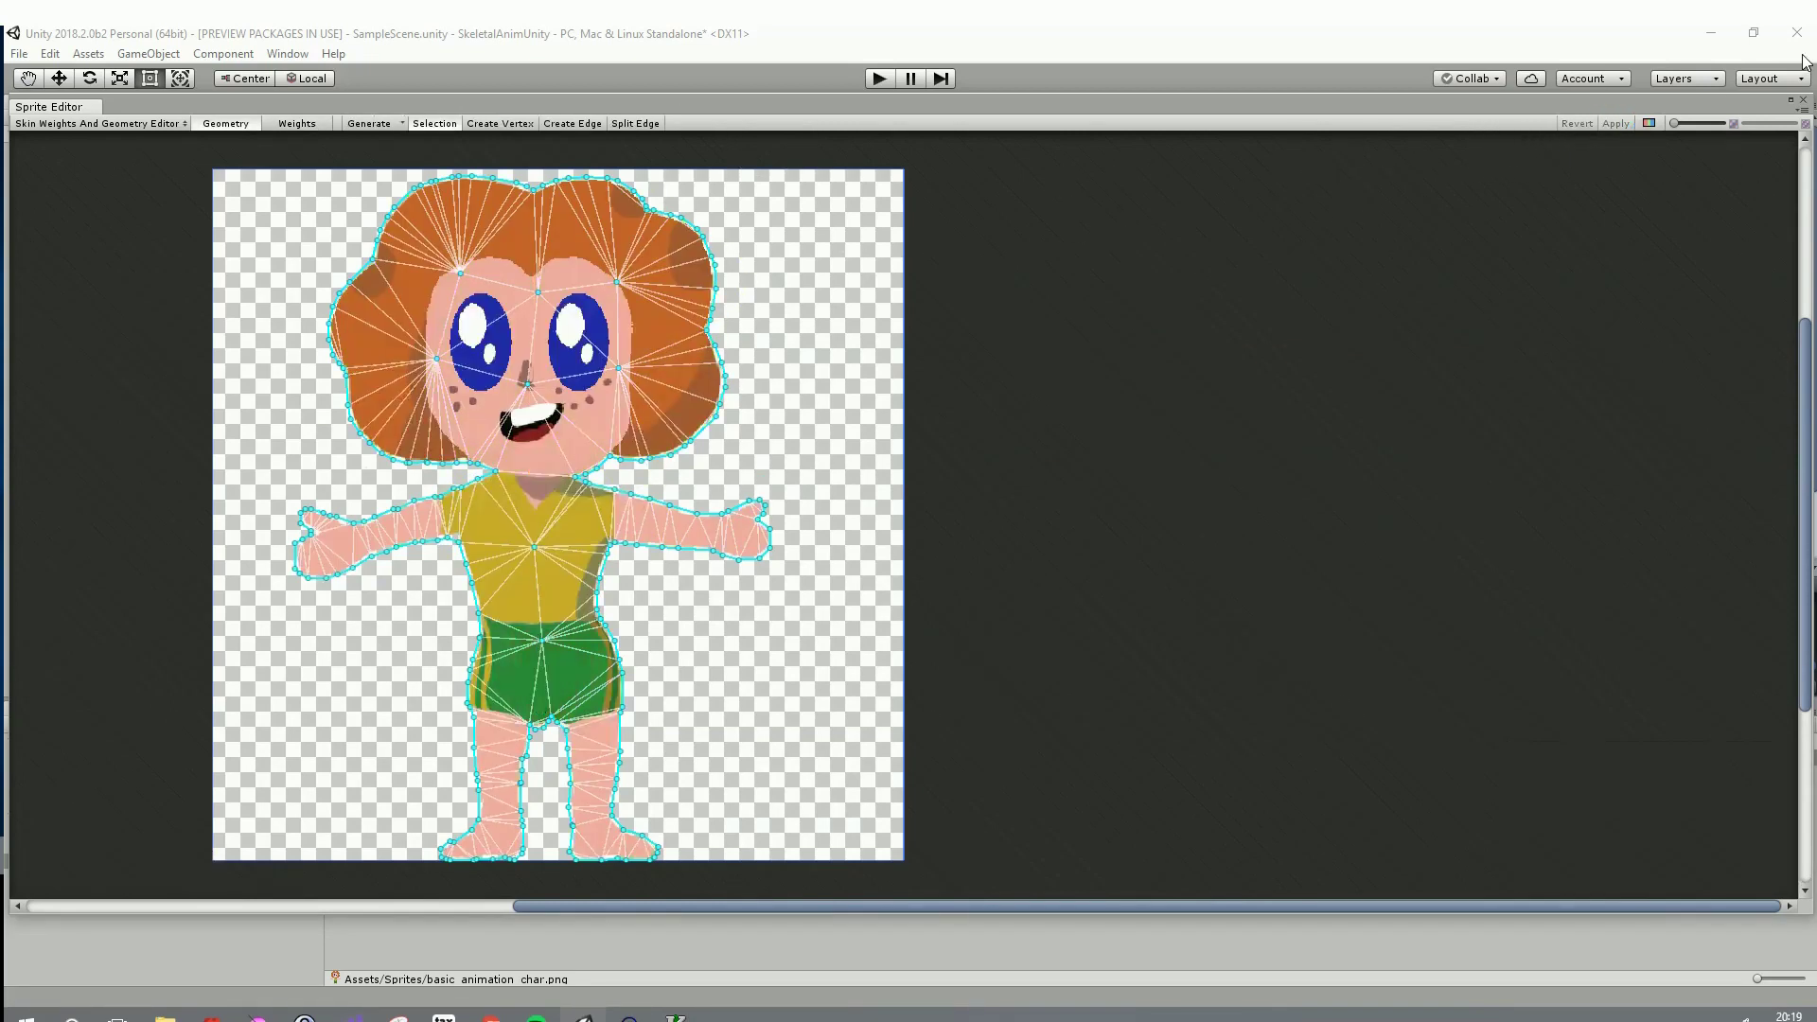
click(1803, 101)
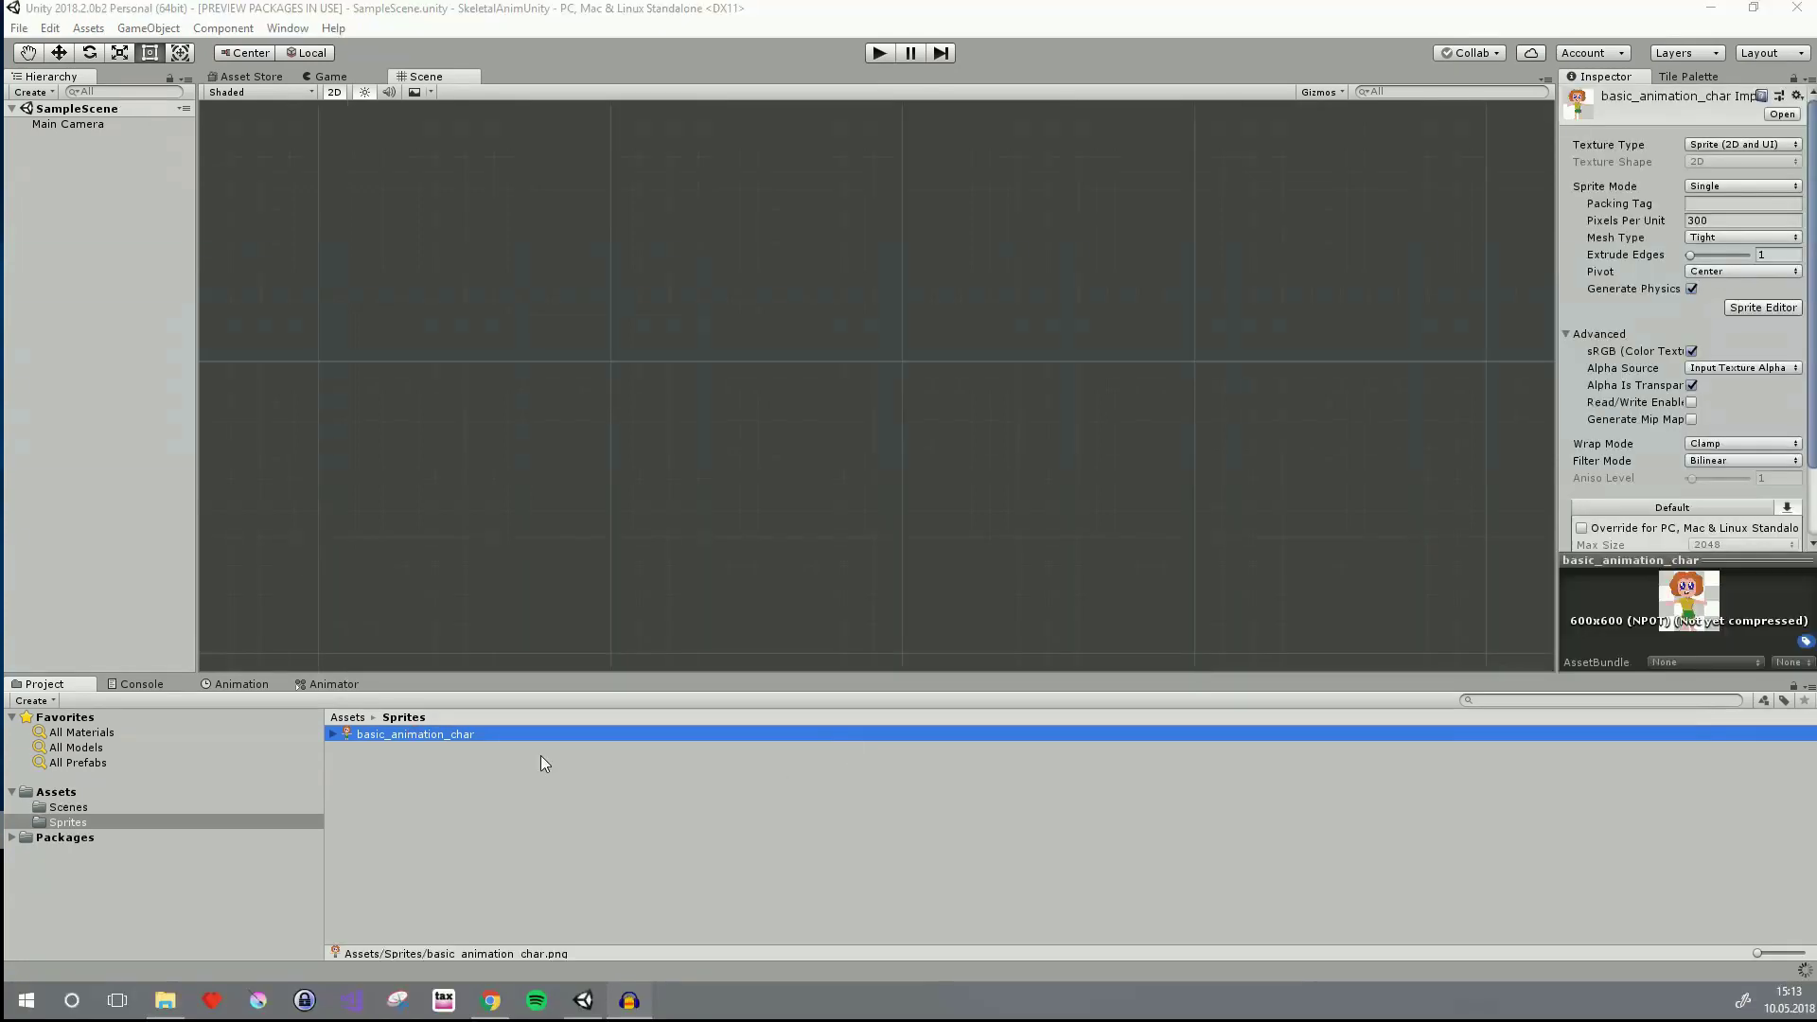
drag(462, 731, 100, 145)
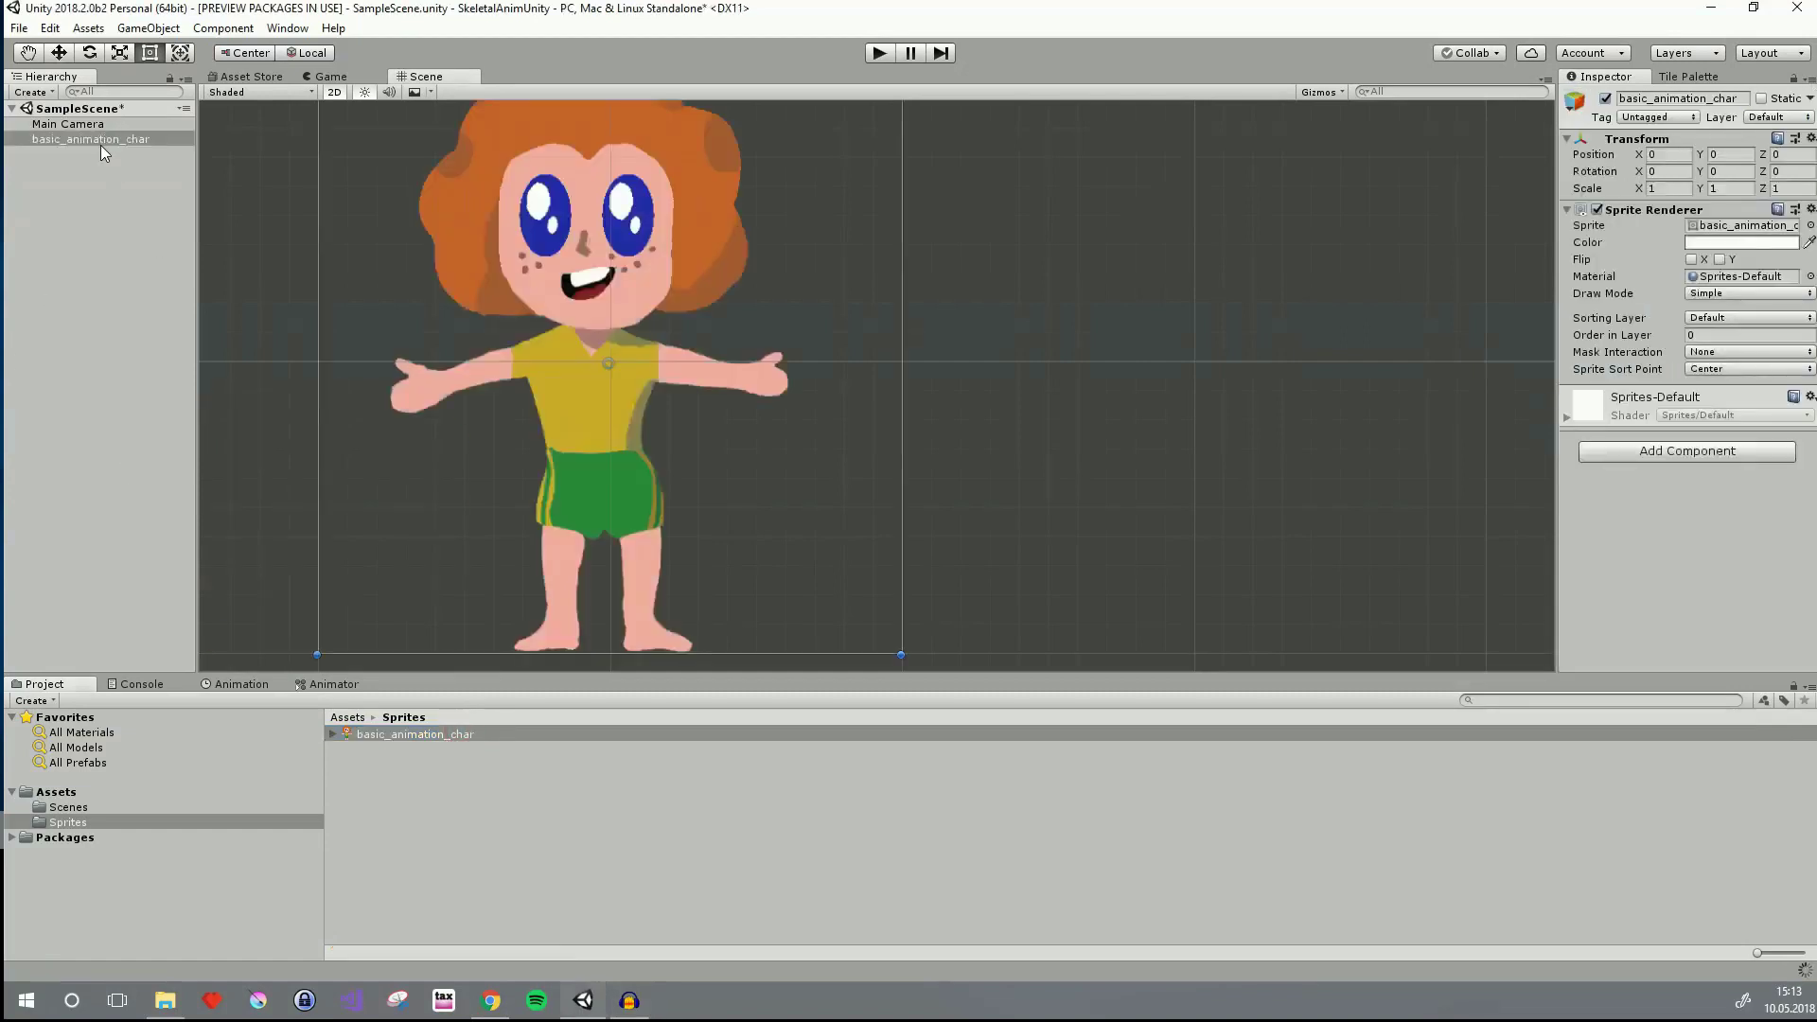
Add a Sprite Skin component and create its bones, root through bone_9
click(1667, 457)
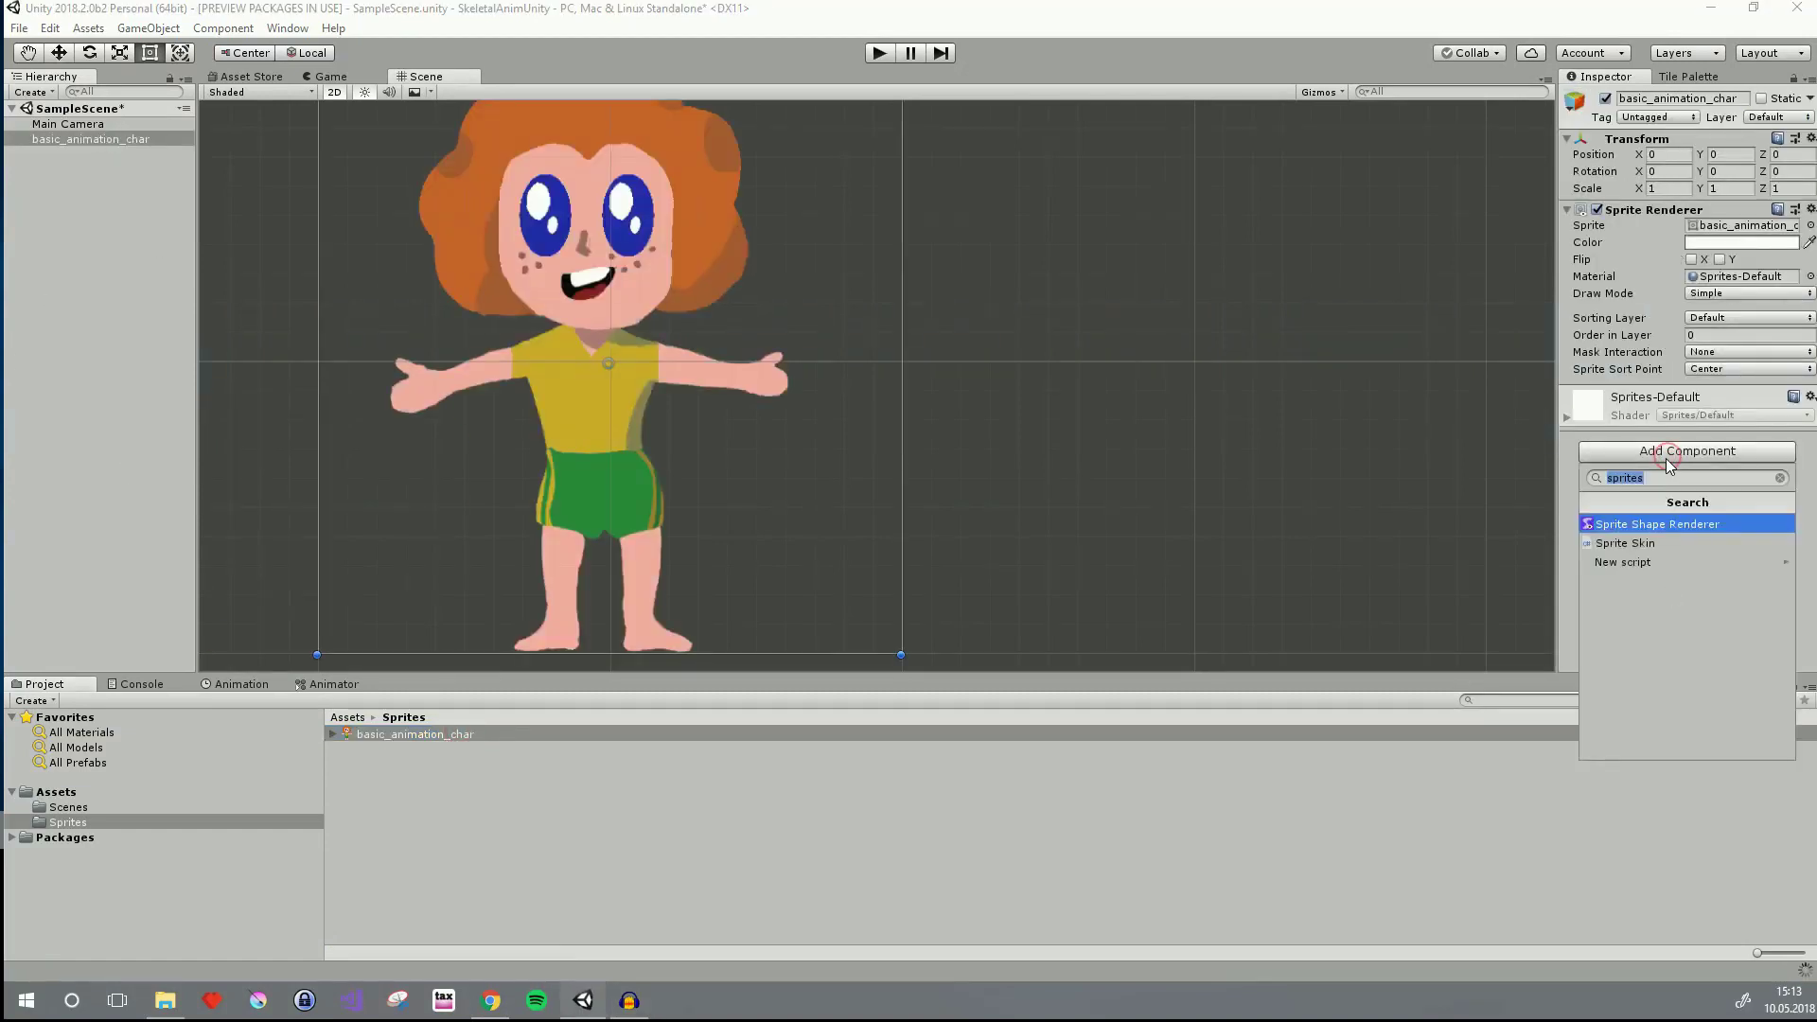
click(1645, 536)
scroll(1768, 509, down, 3)
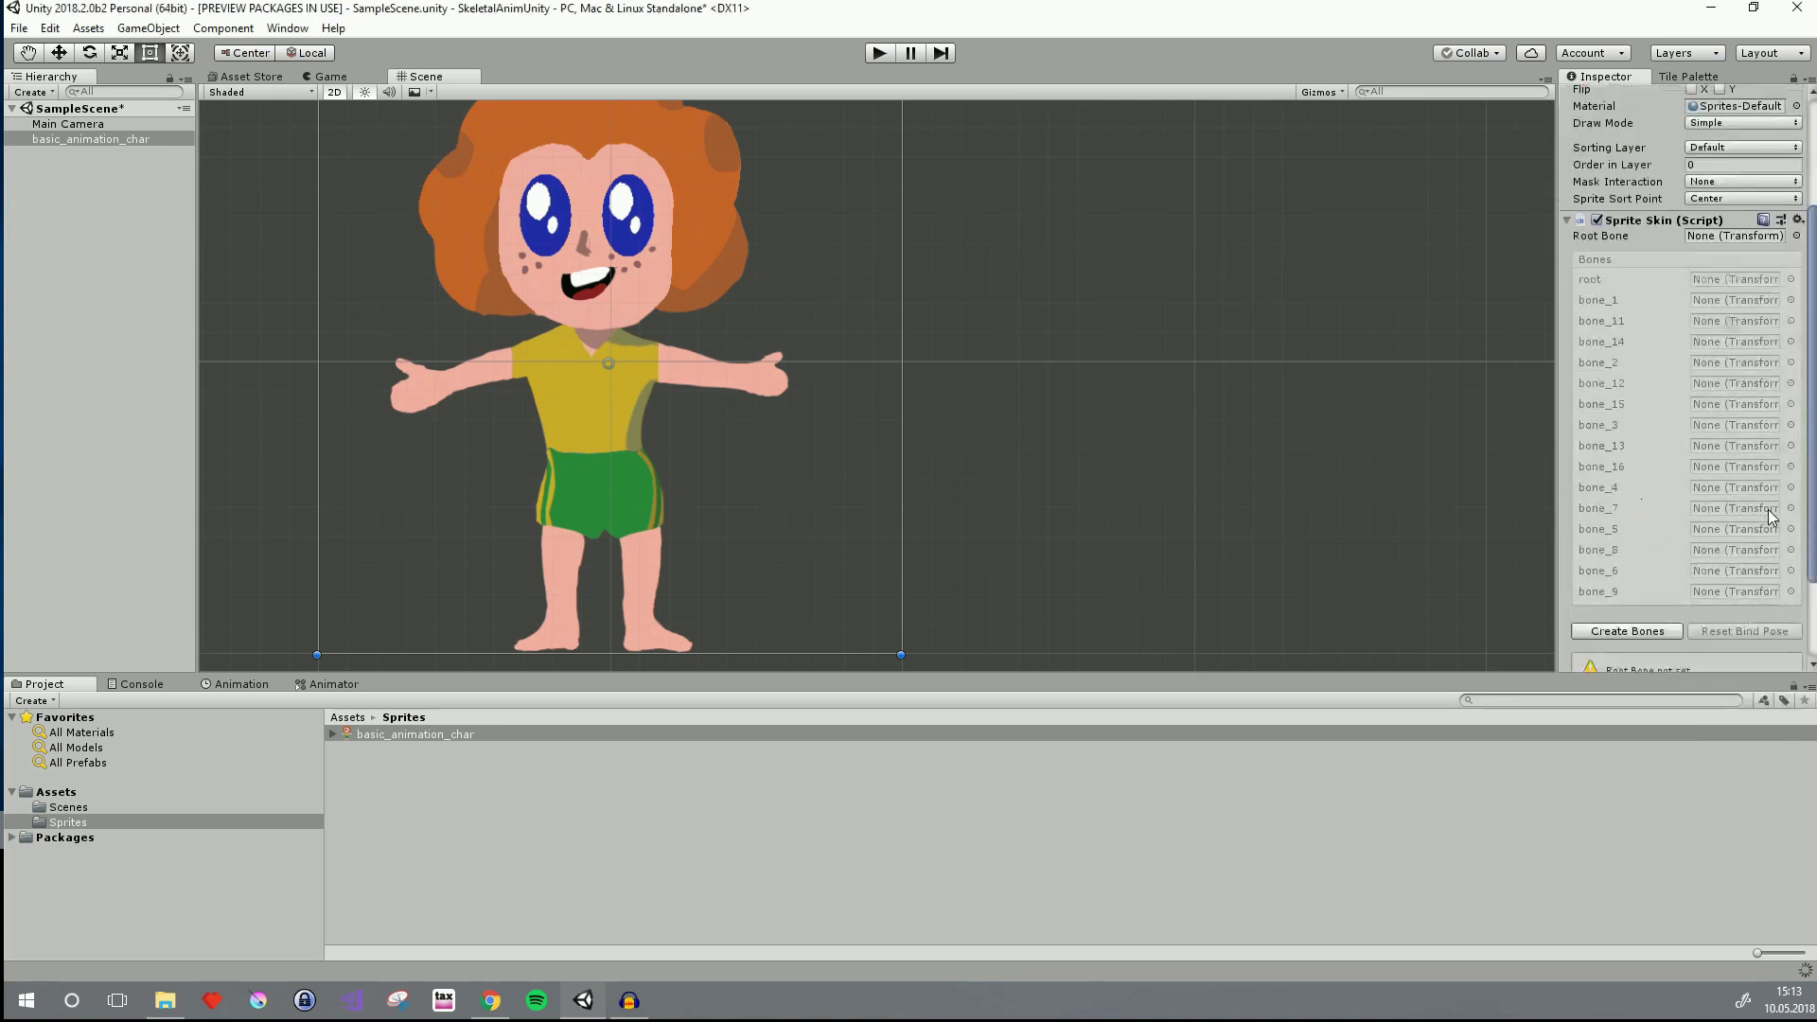
click(1627, 629)
click(1632, 634)
scroll(1634, 639, down, 2)
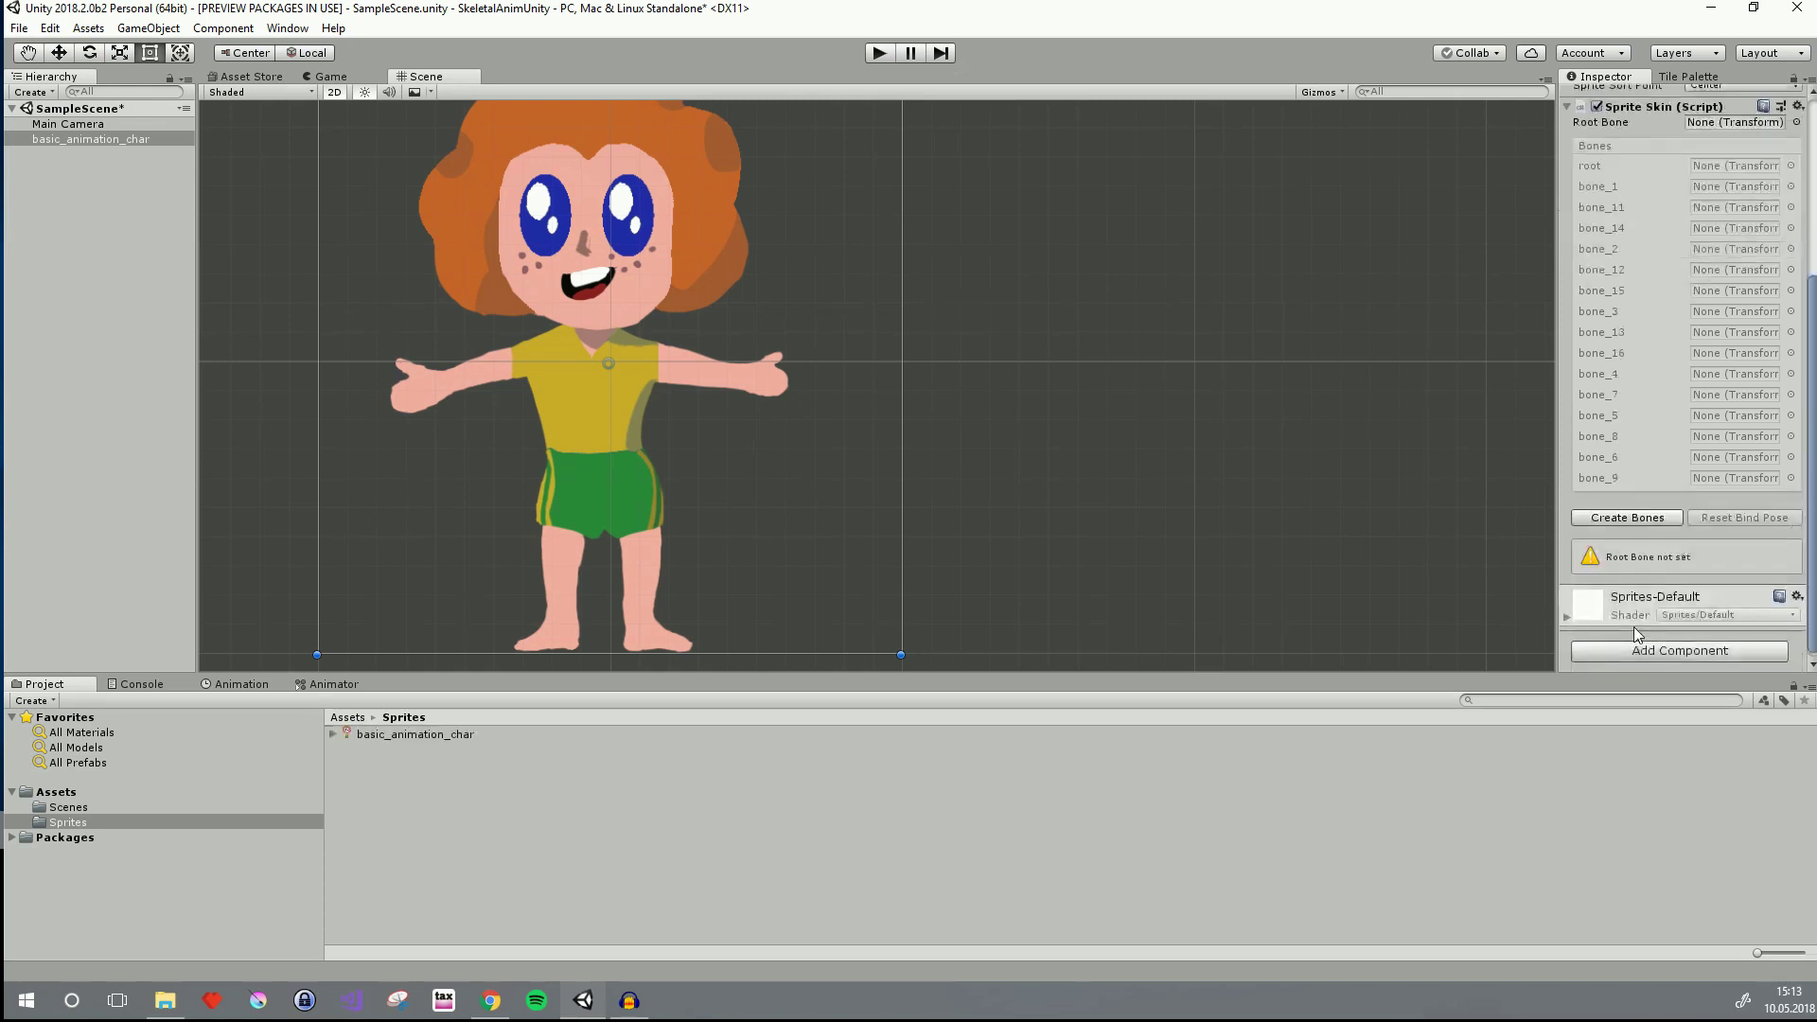
click(1632, 517)
scroll(692, 324, down, 1)
middle_drag(693, 323, 1008, 433)
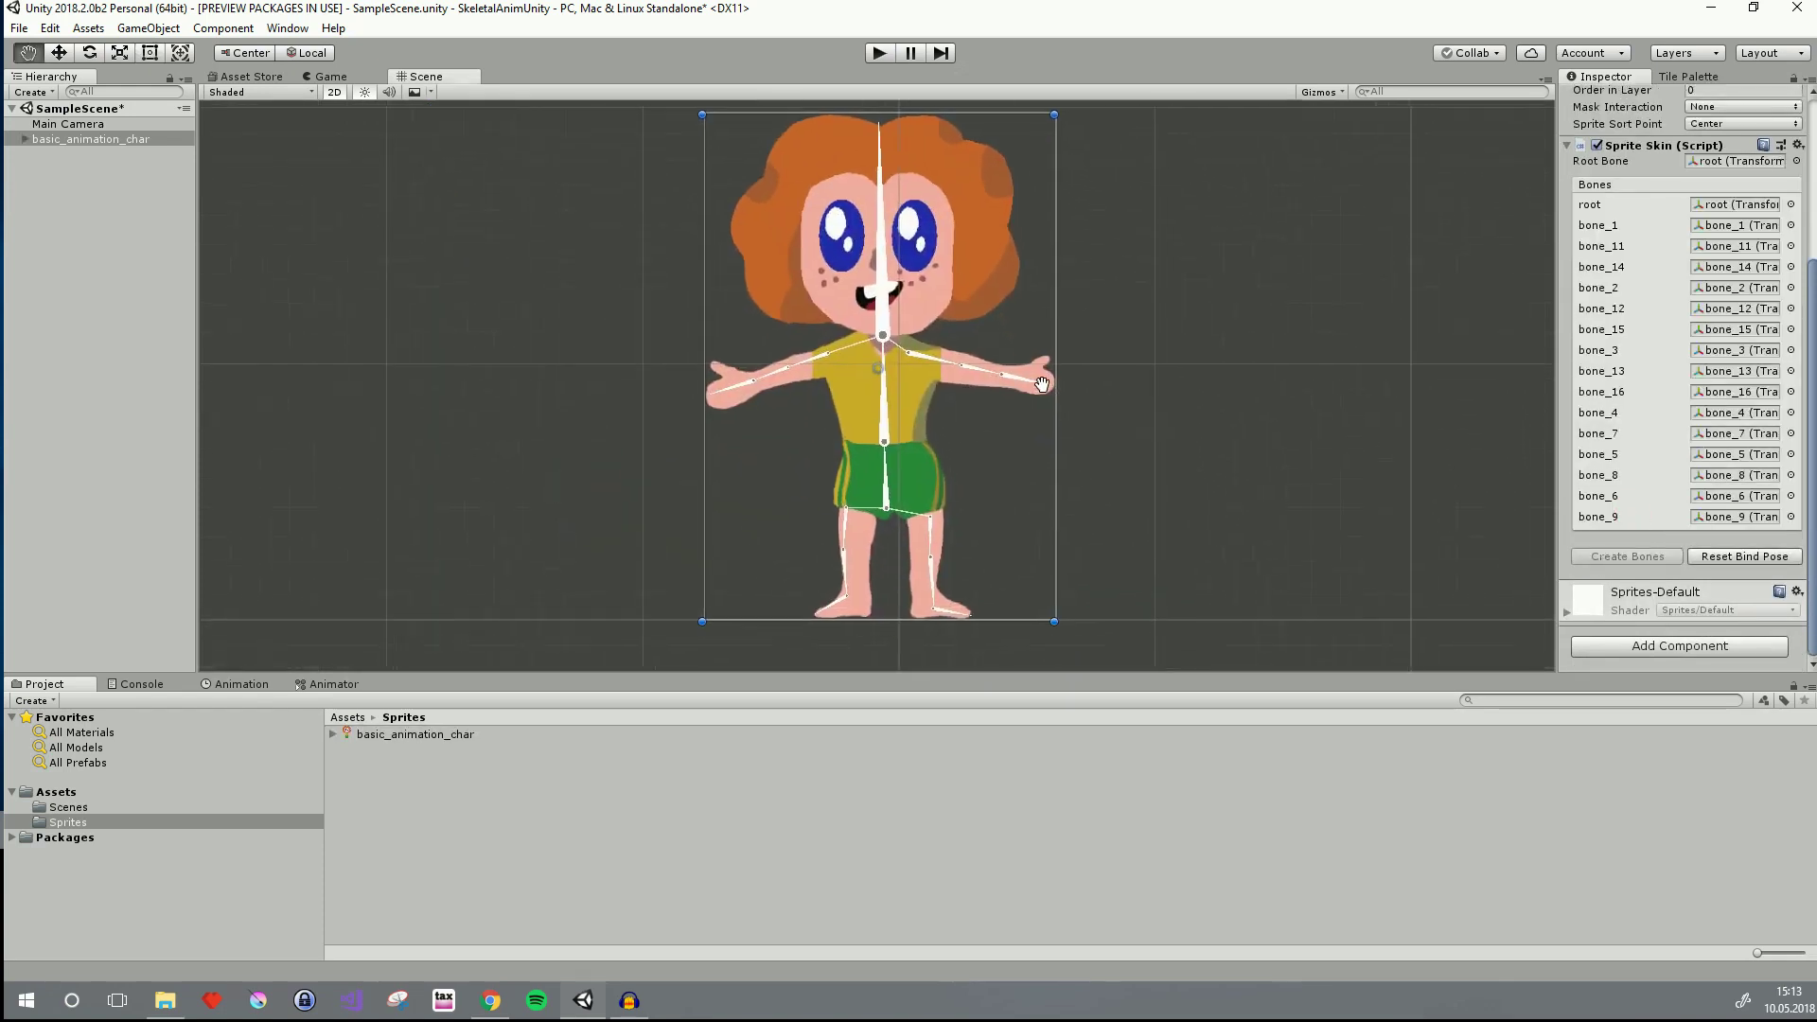
key(t)
scroll(1005, 383, up, 2)
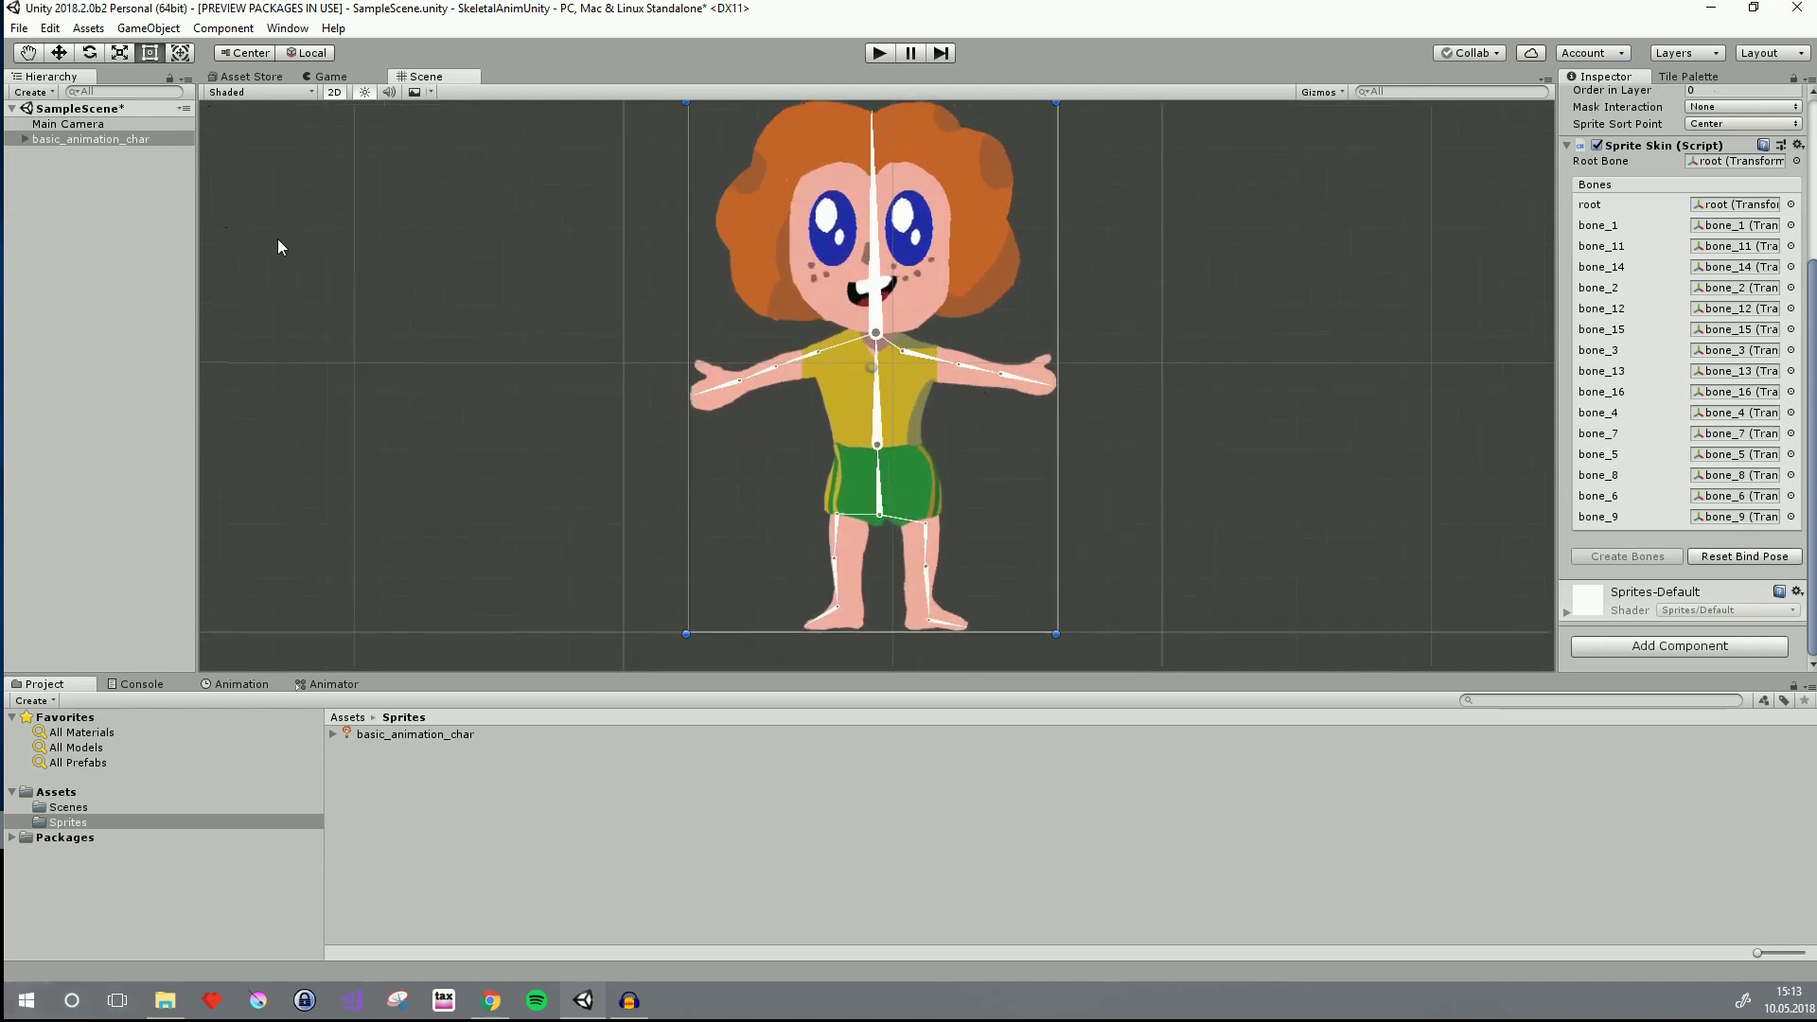
Add an Animator component to the girl character
click(1653, 651)
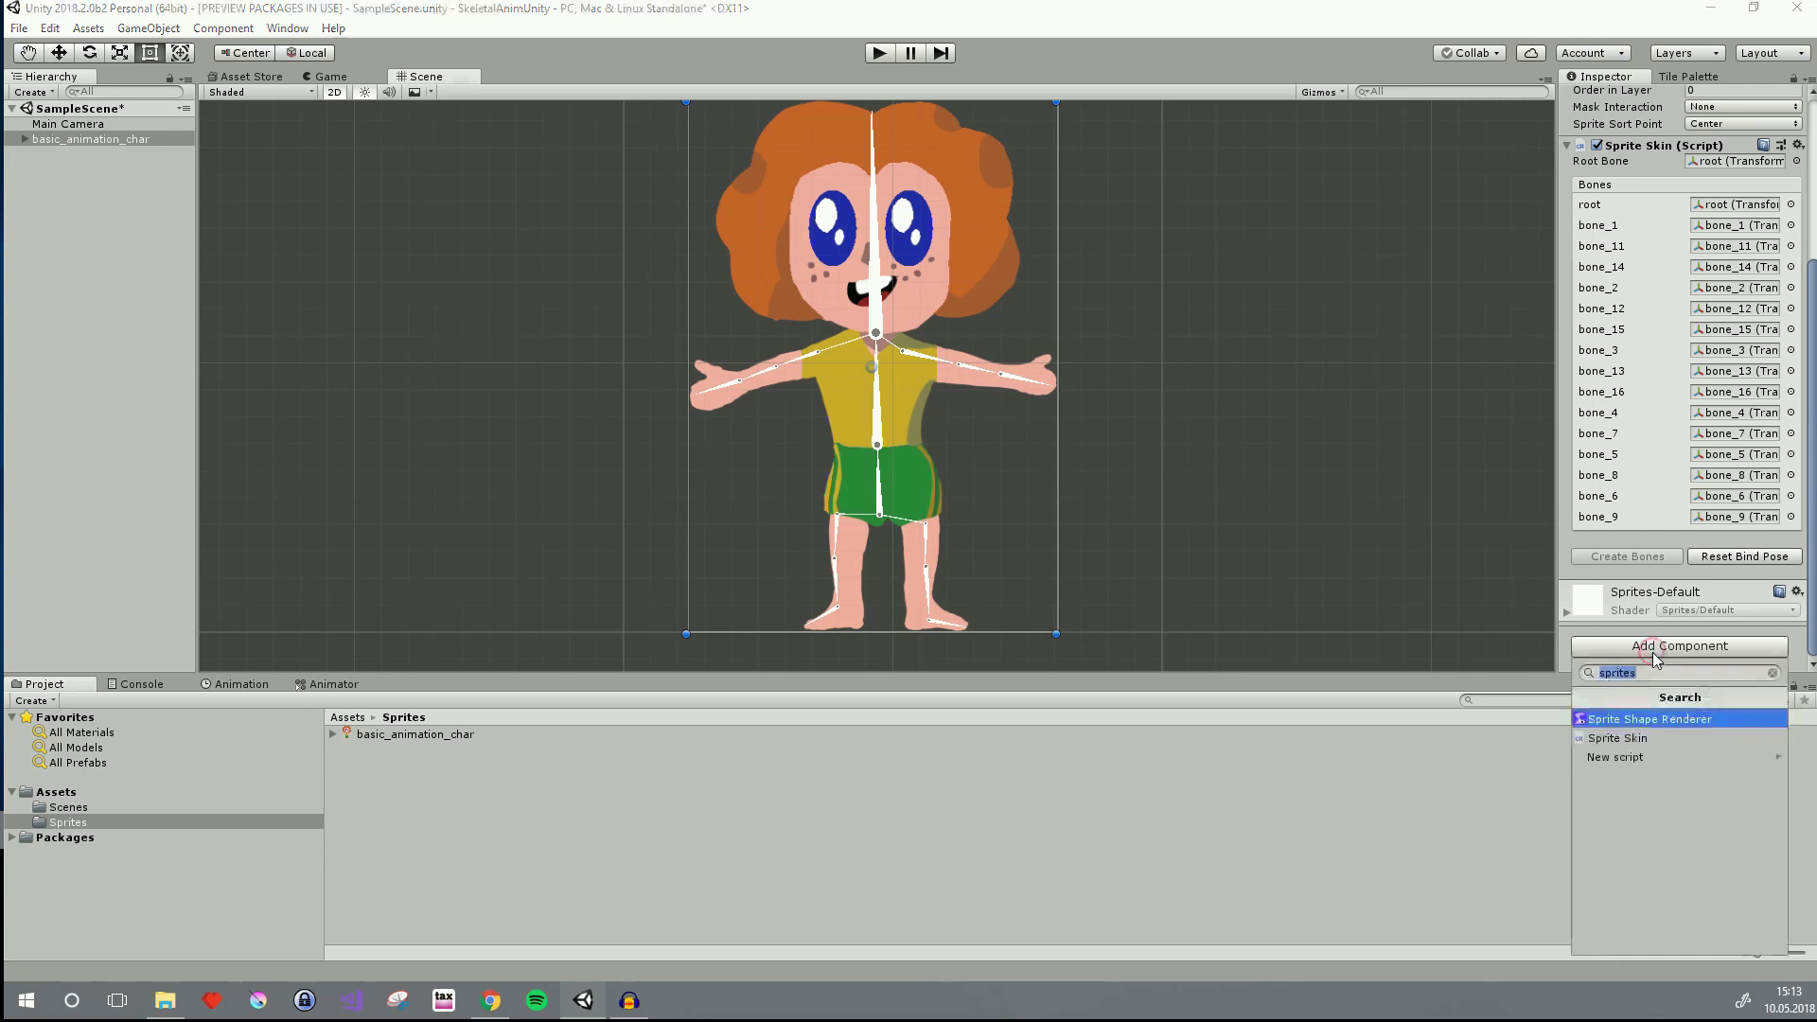
text(animator)
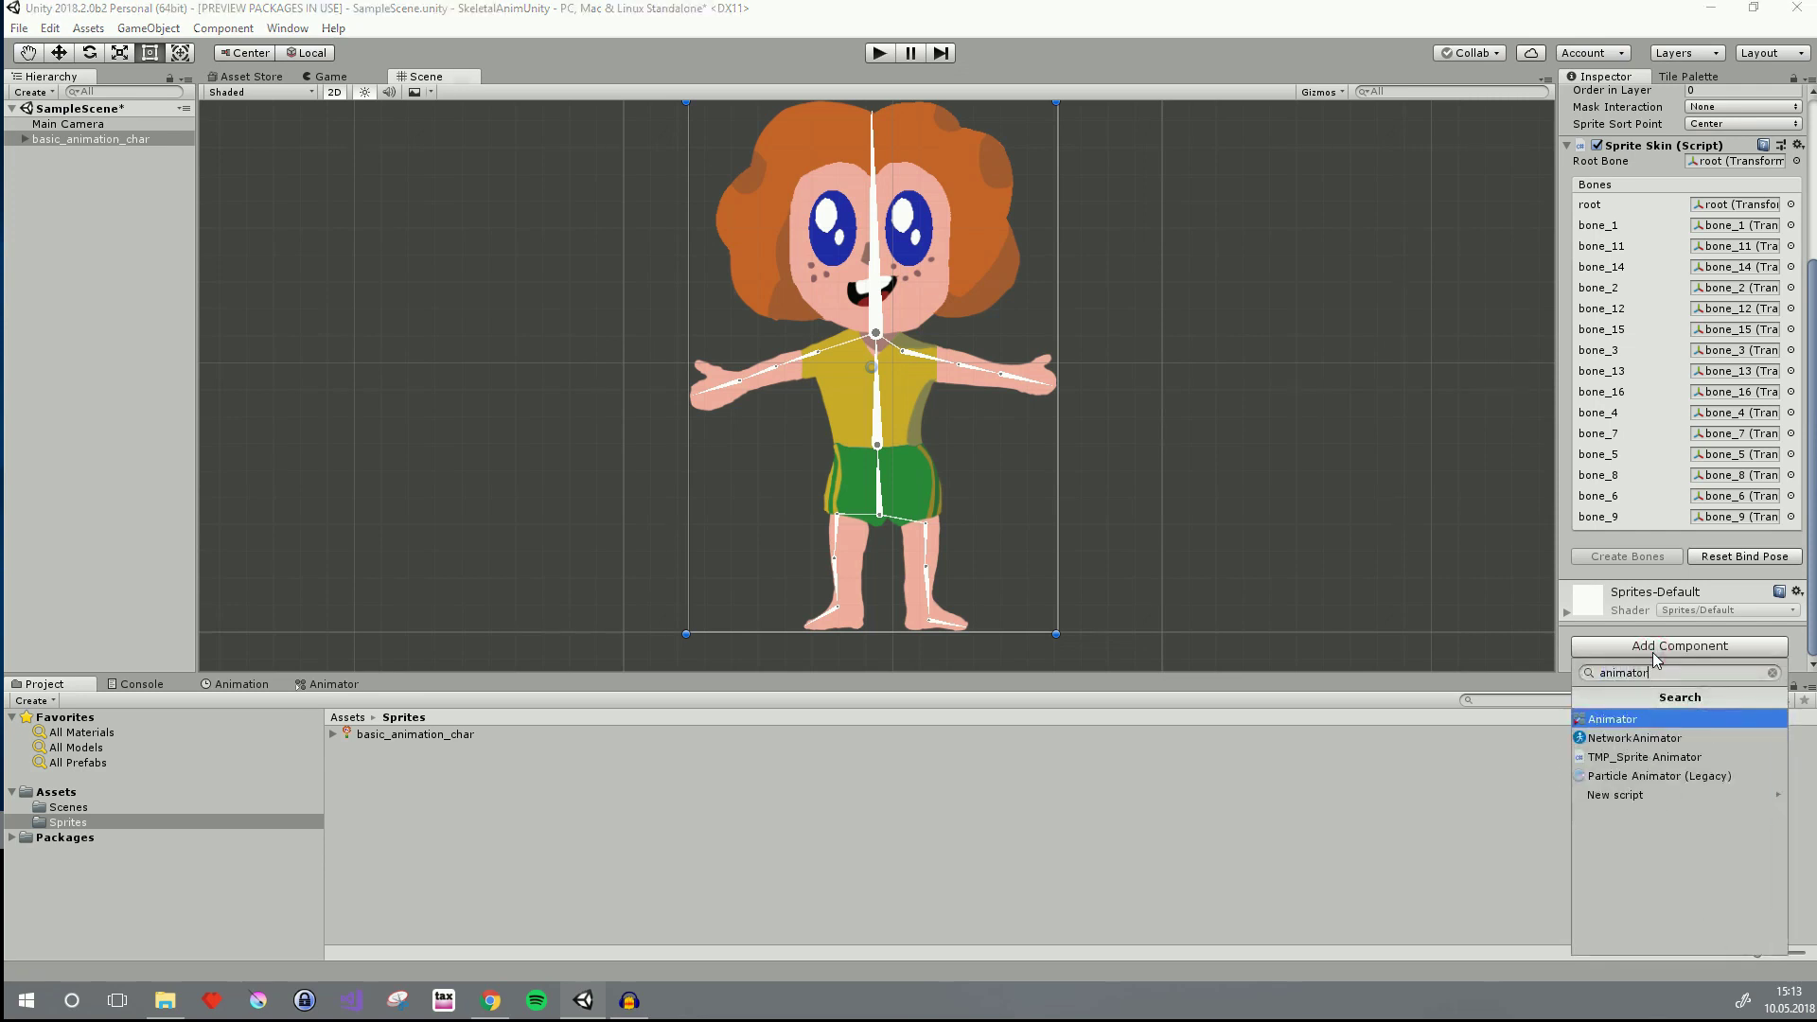
click(1671, 720)
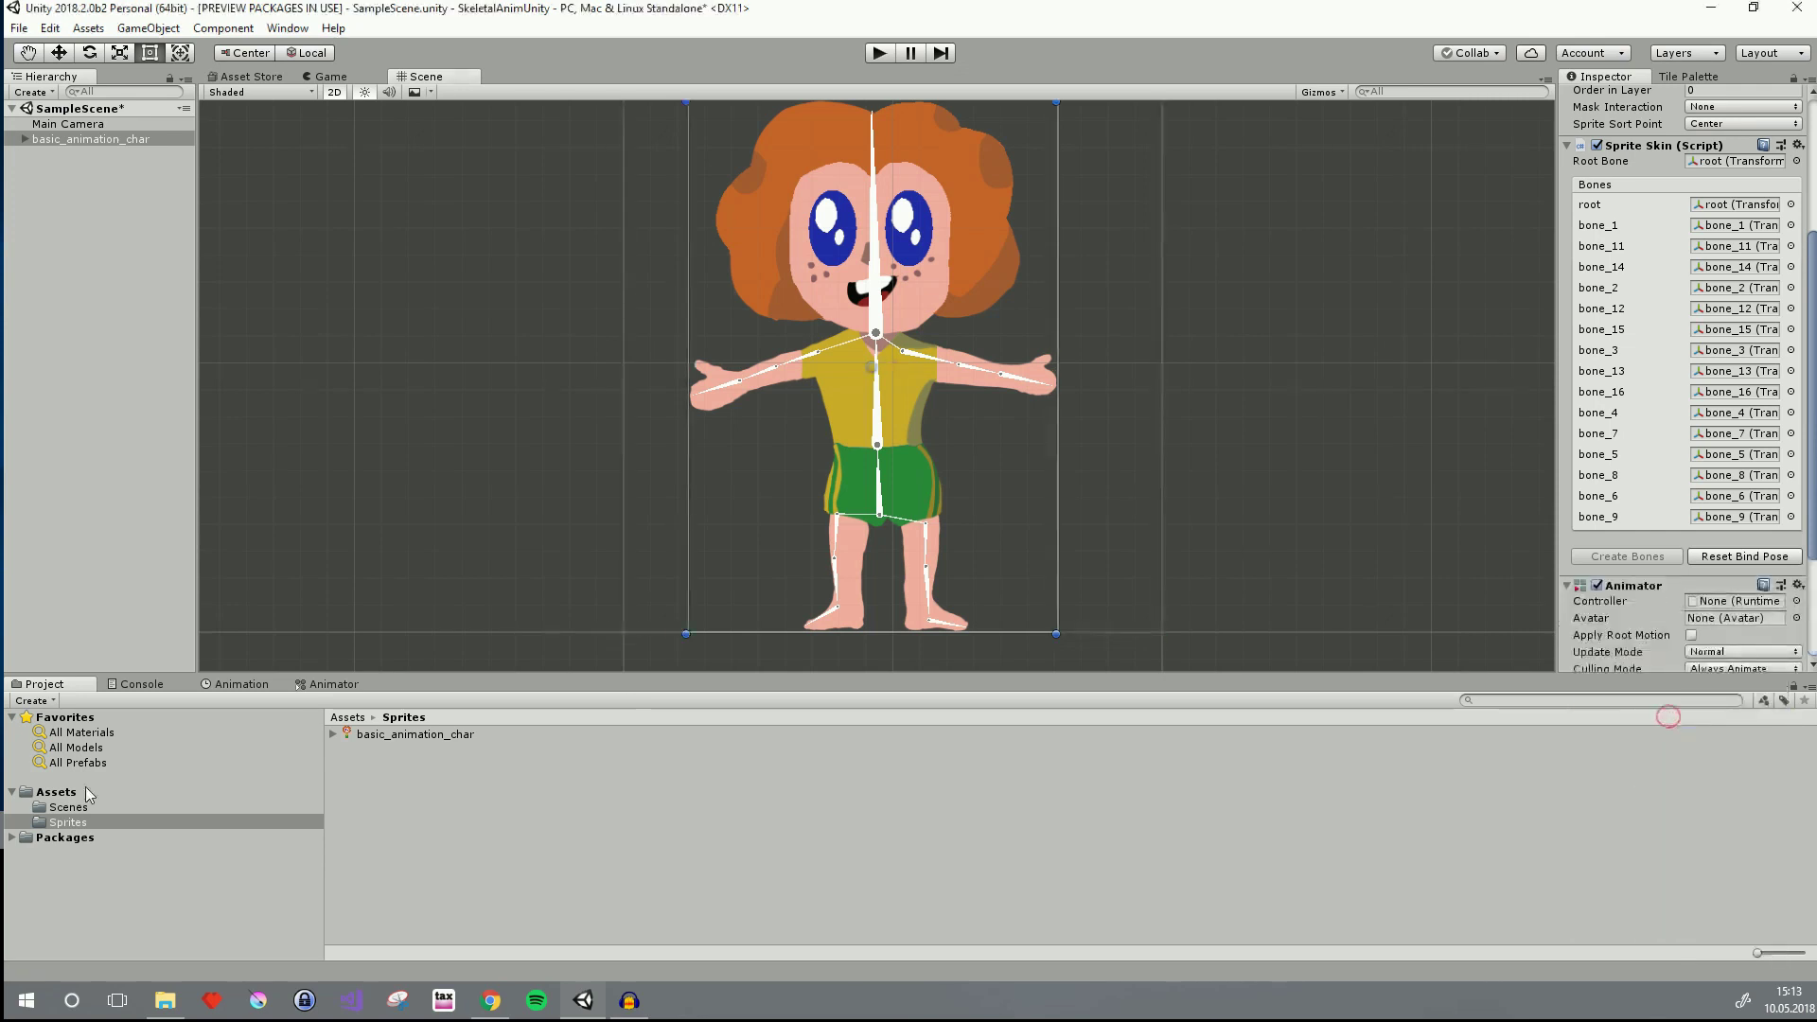
Create a new folder named Animation in Assets
click(56, 791)
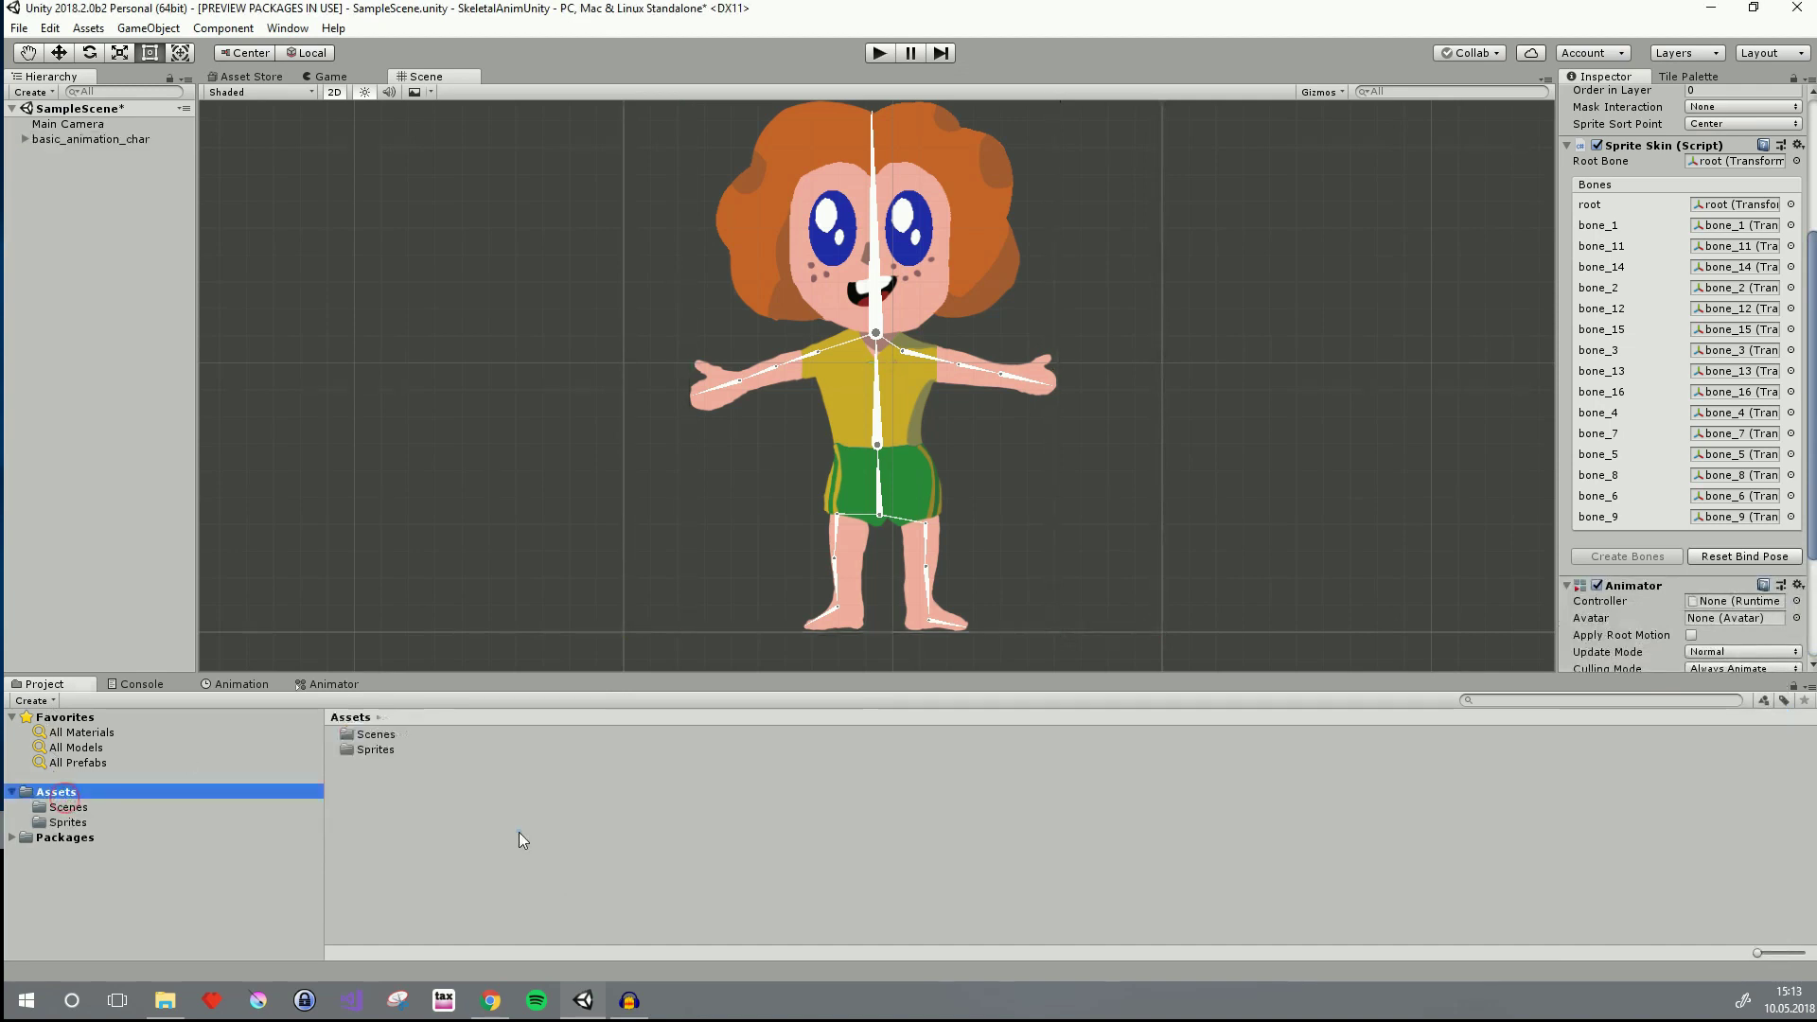
right_click(518, 831)
mouse_move(640, 409)
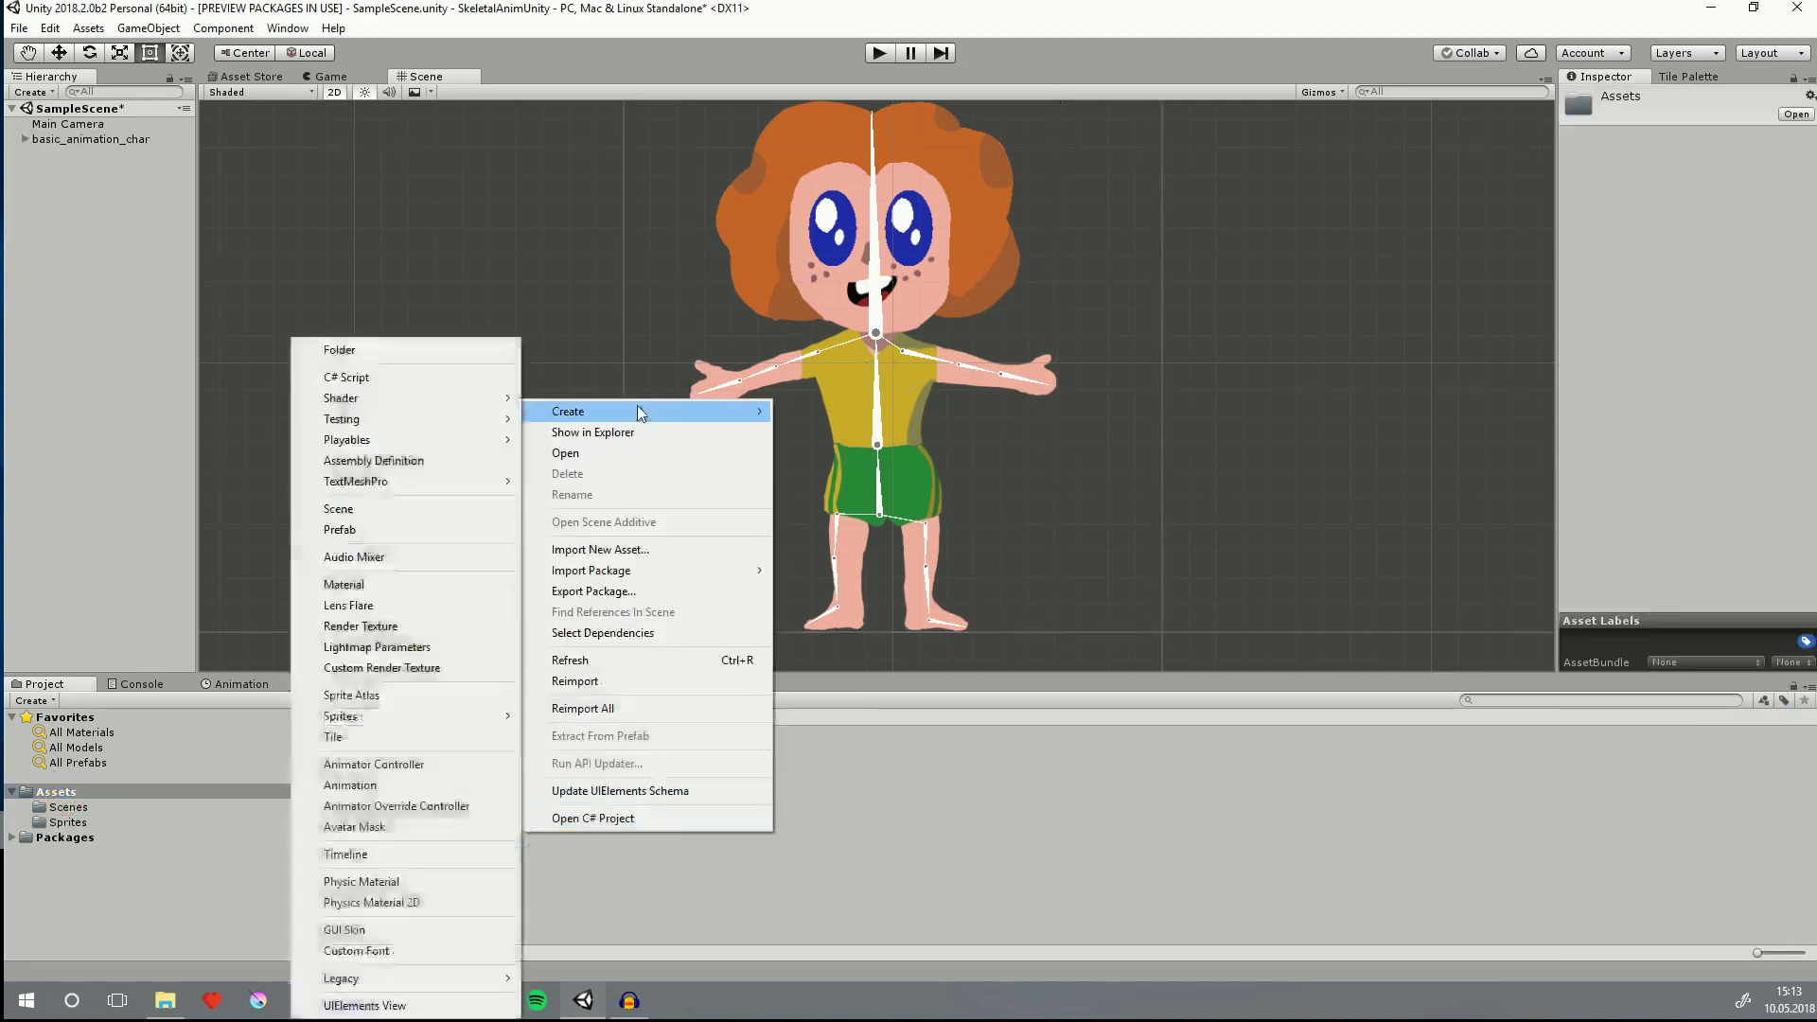
click(446, 354)
text(Animation)
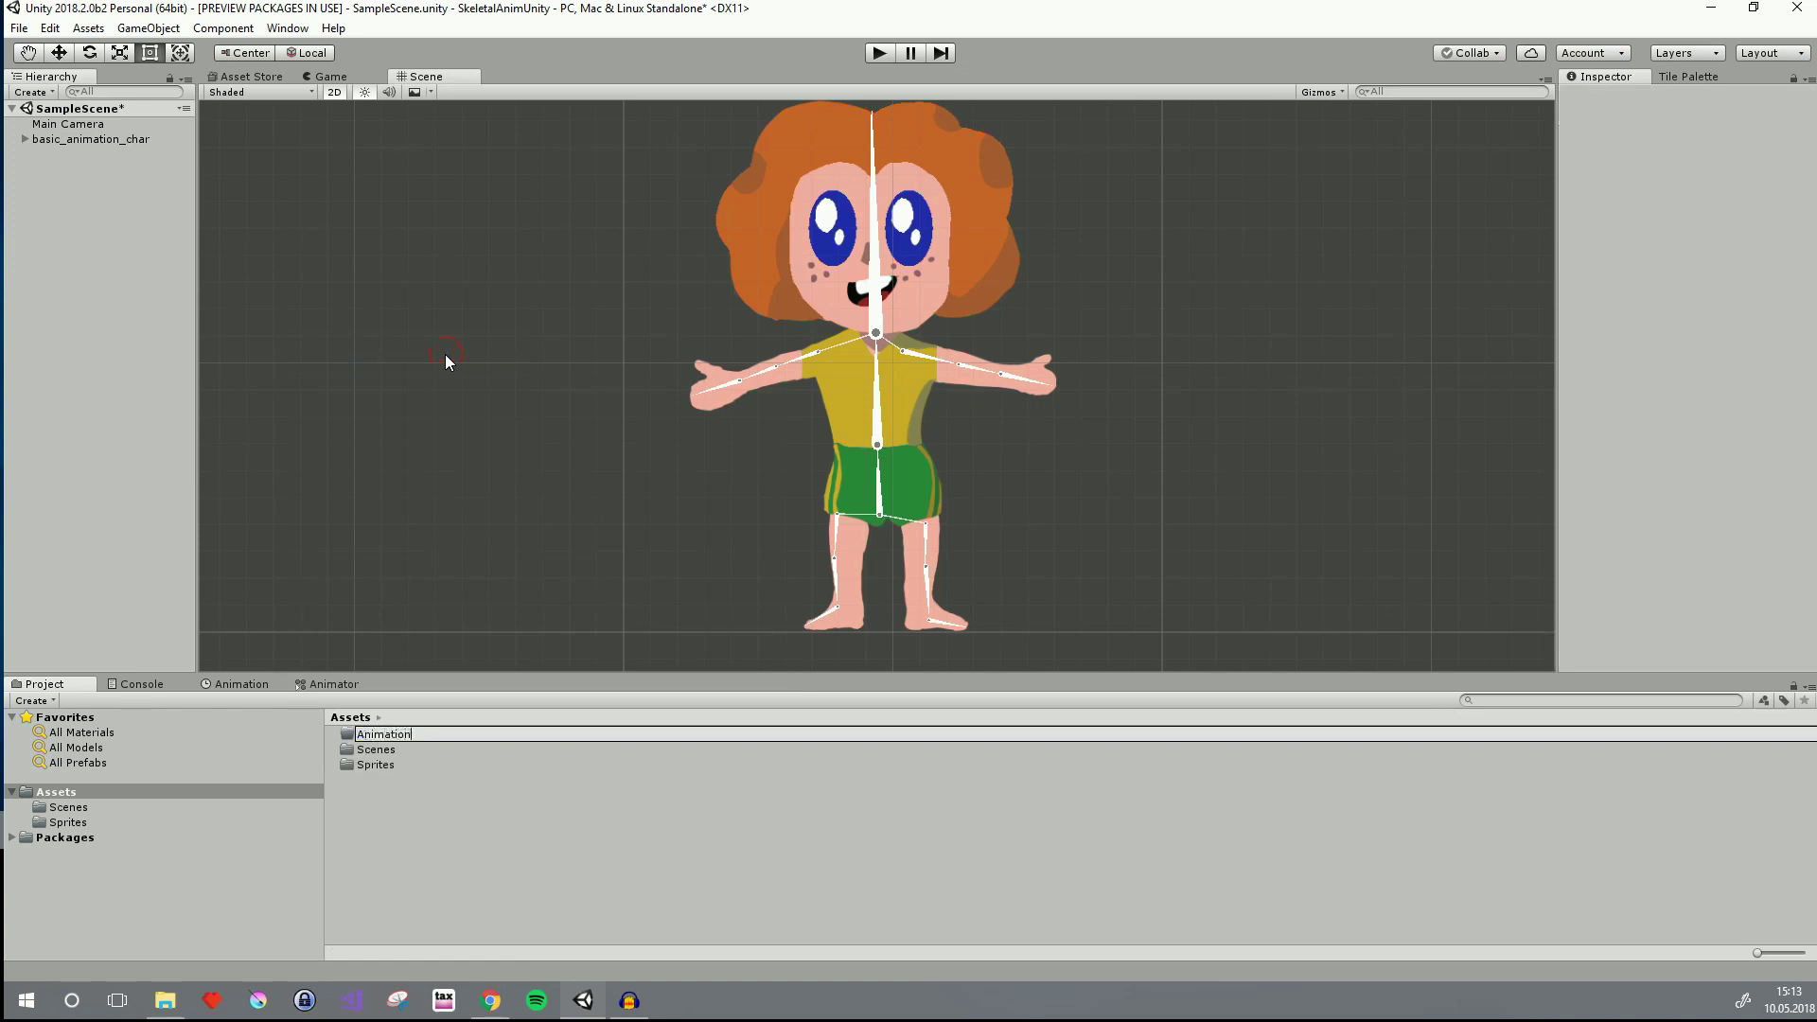
key(Return)
Create an Animator Controller named Chibbi_Jump inside the Animation folder
click(83, 808)
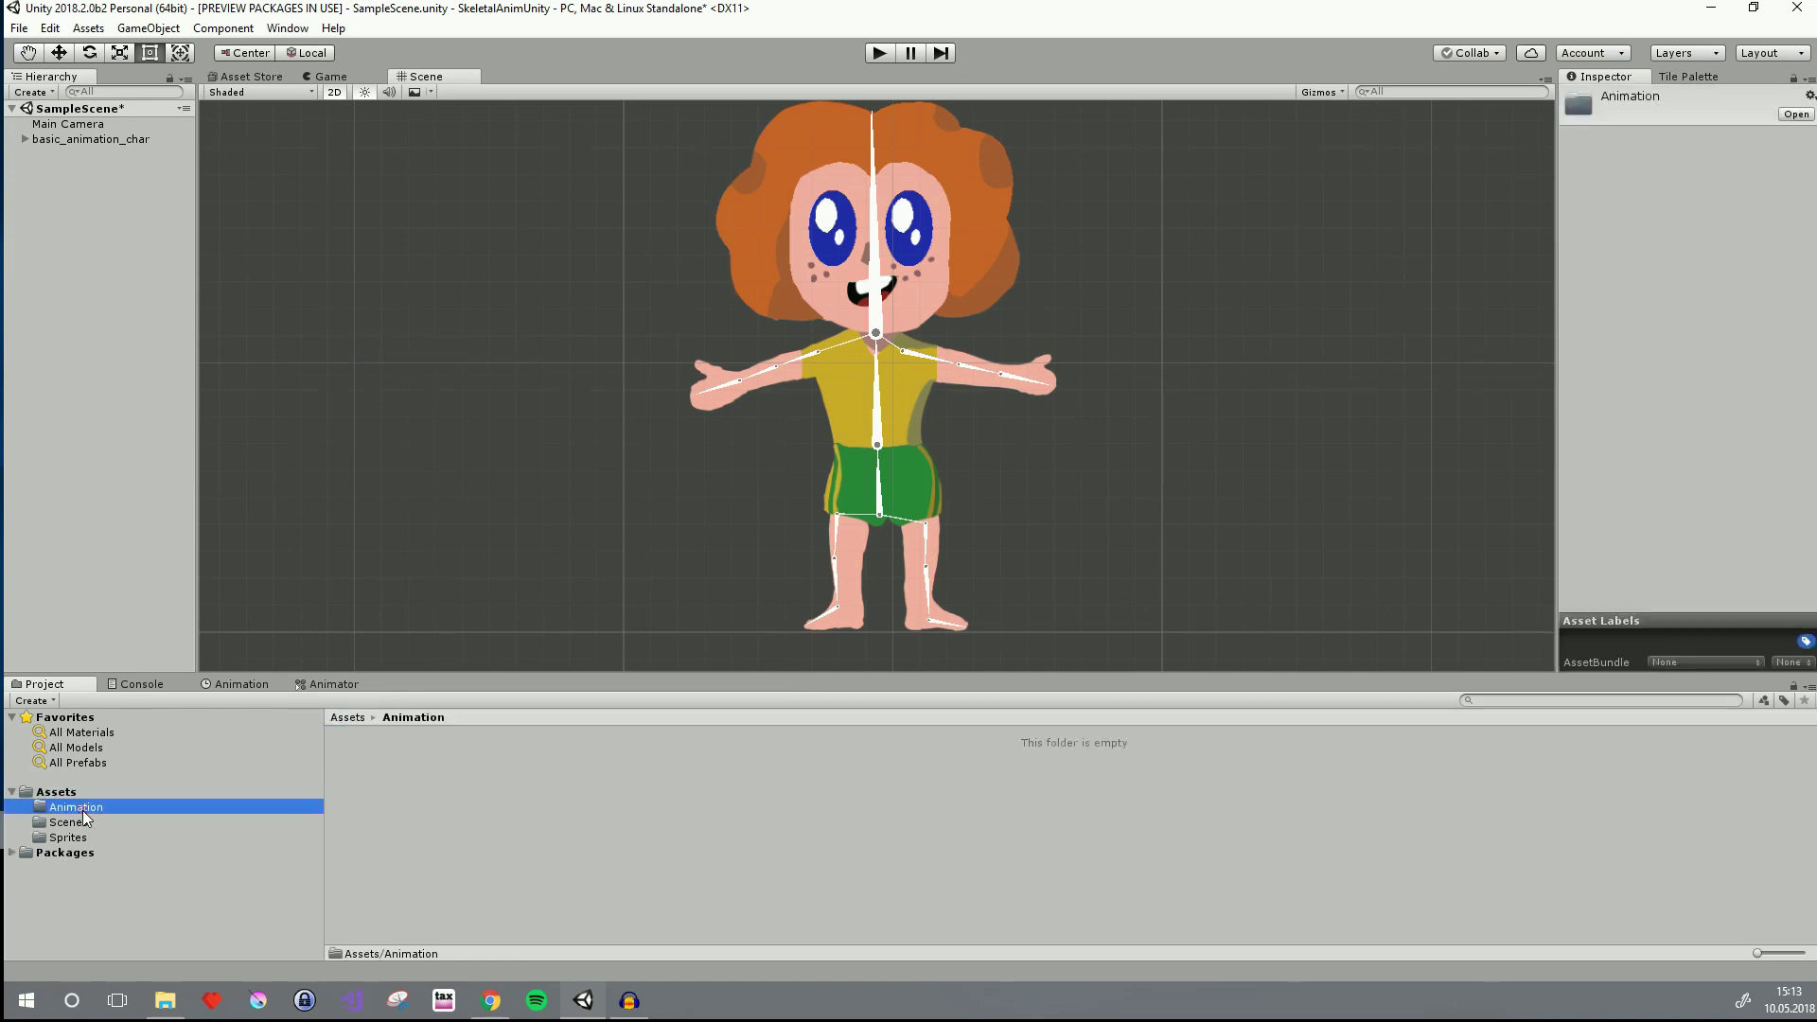
right_click(395, 835)
mouse_move(473, 414)
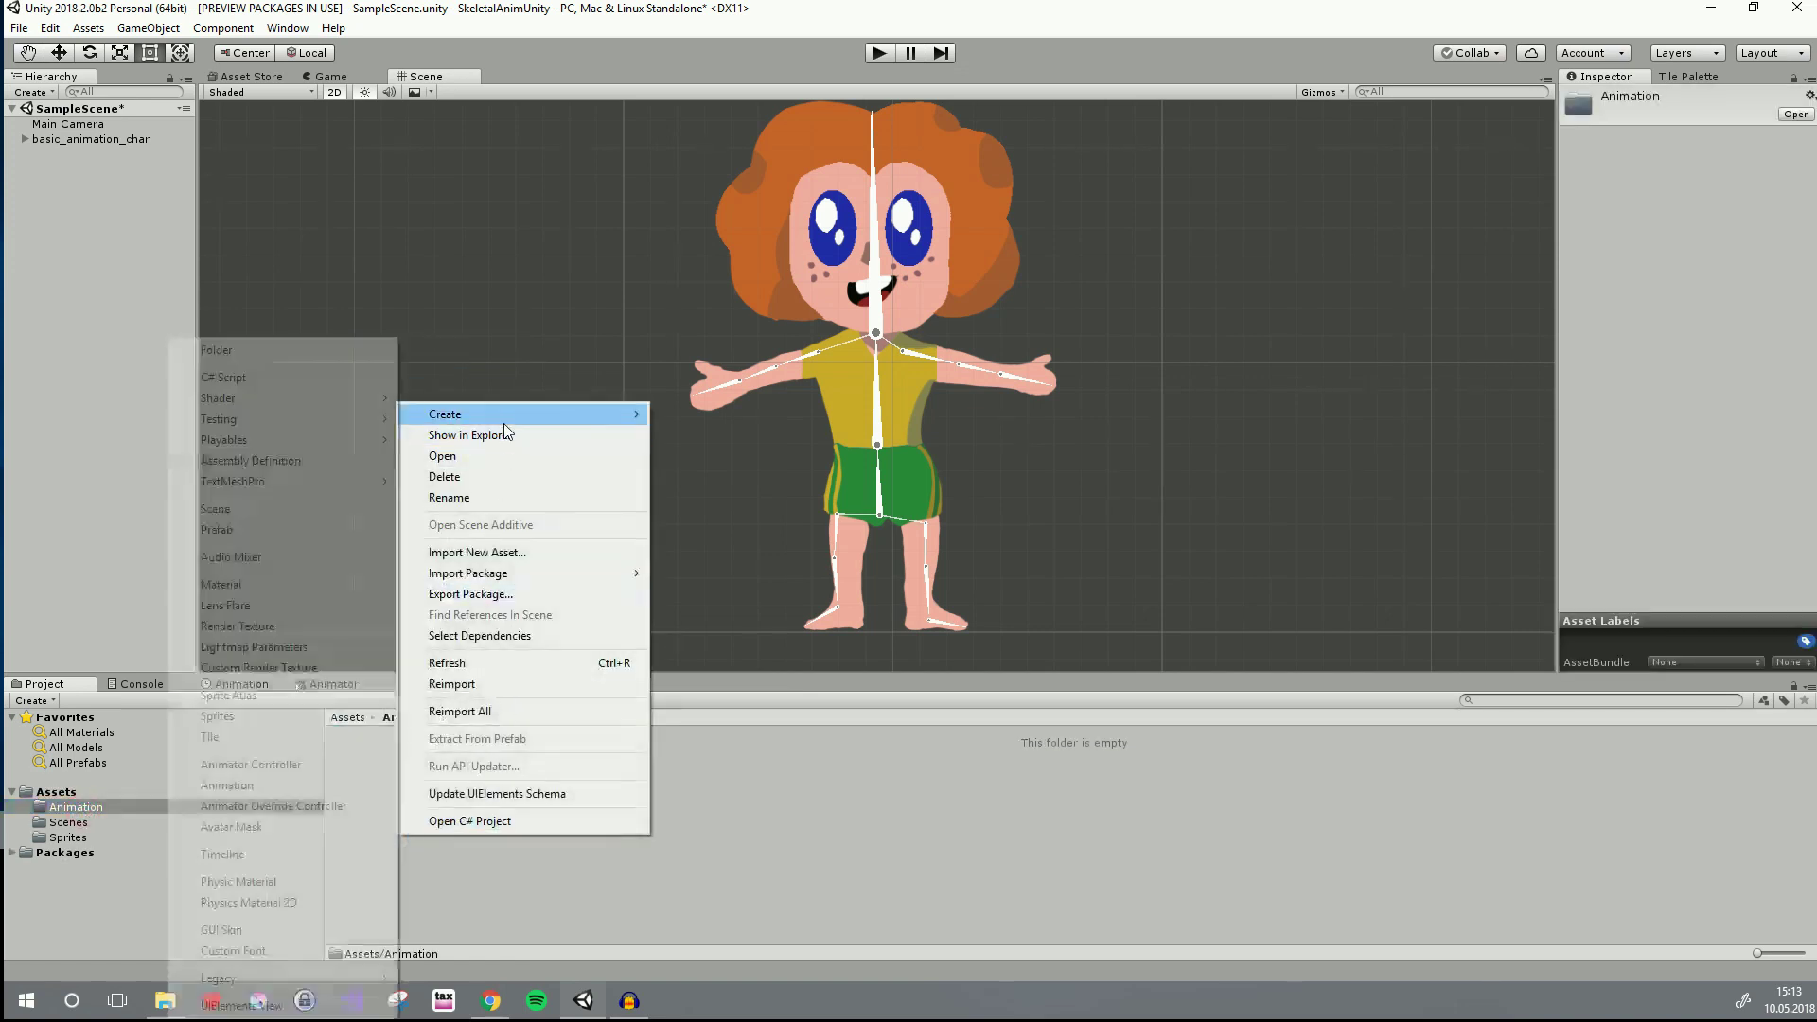
click(276, 768)
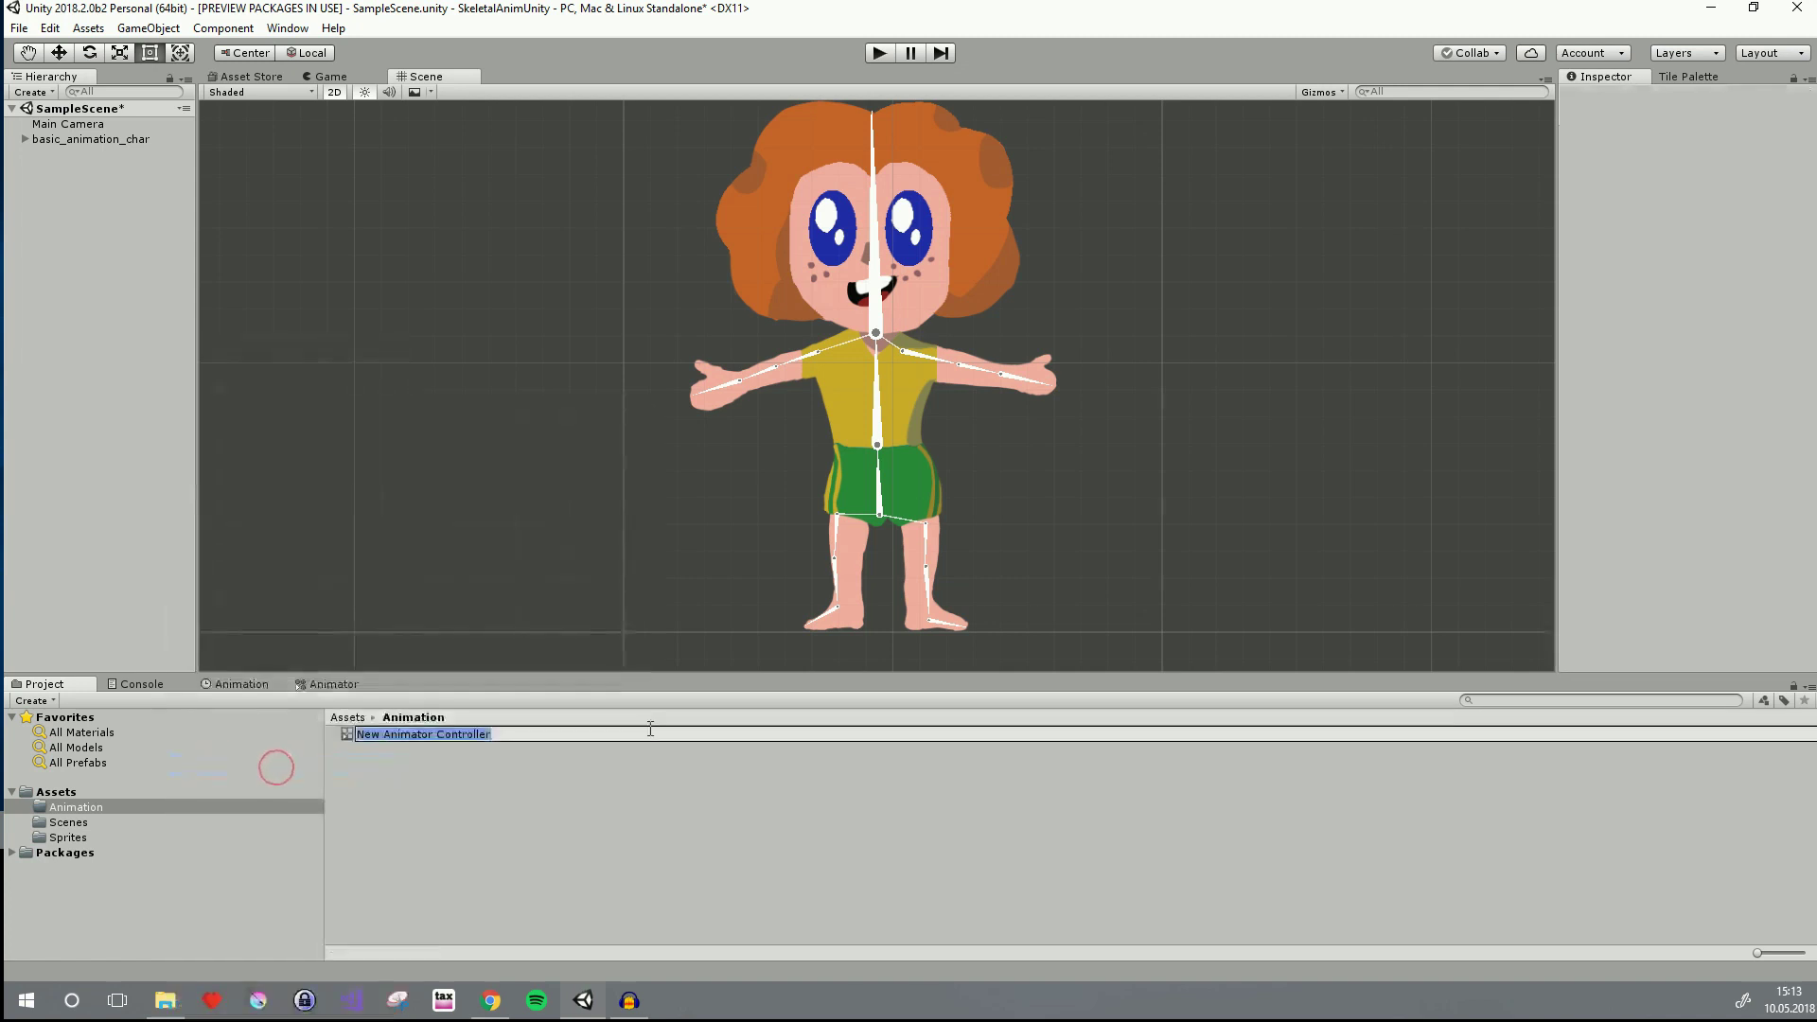
text(Chibbi_Jump)
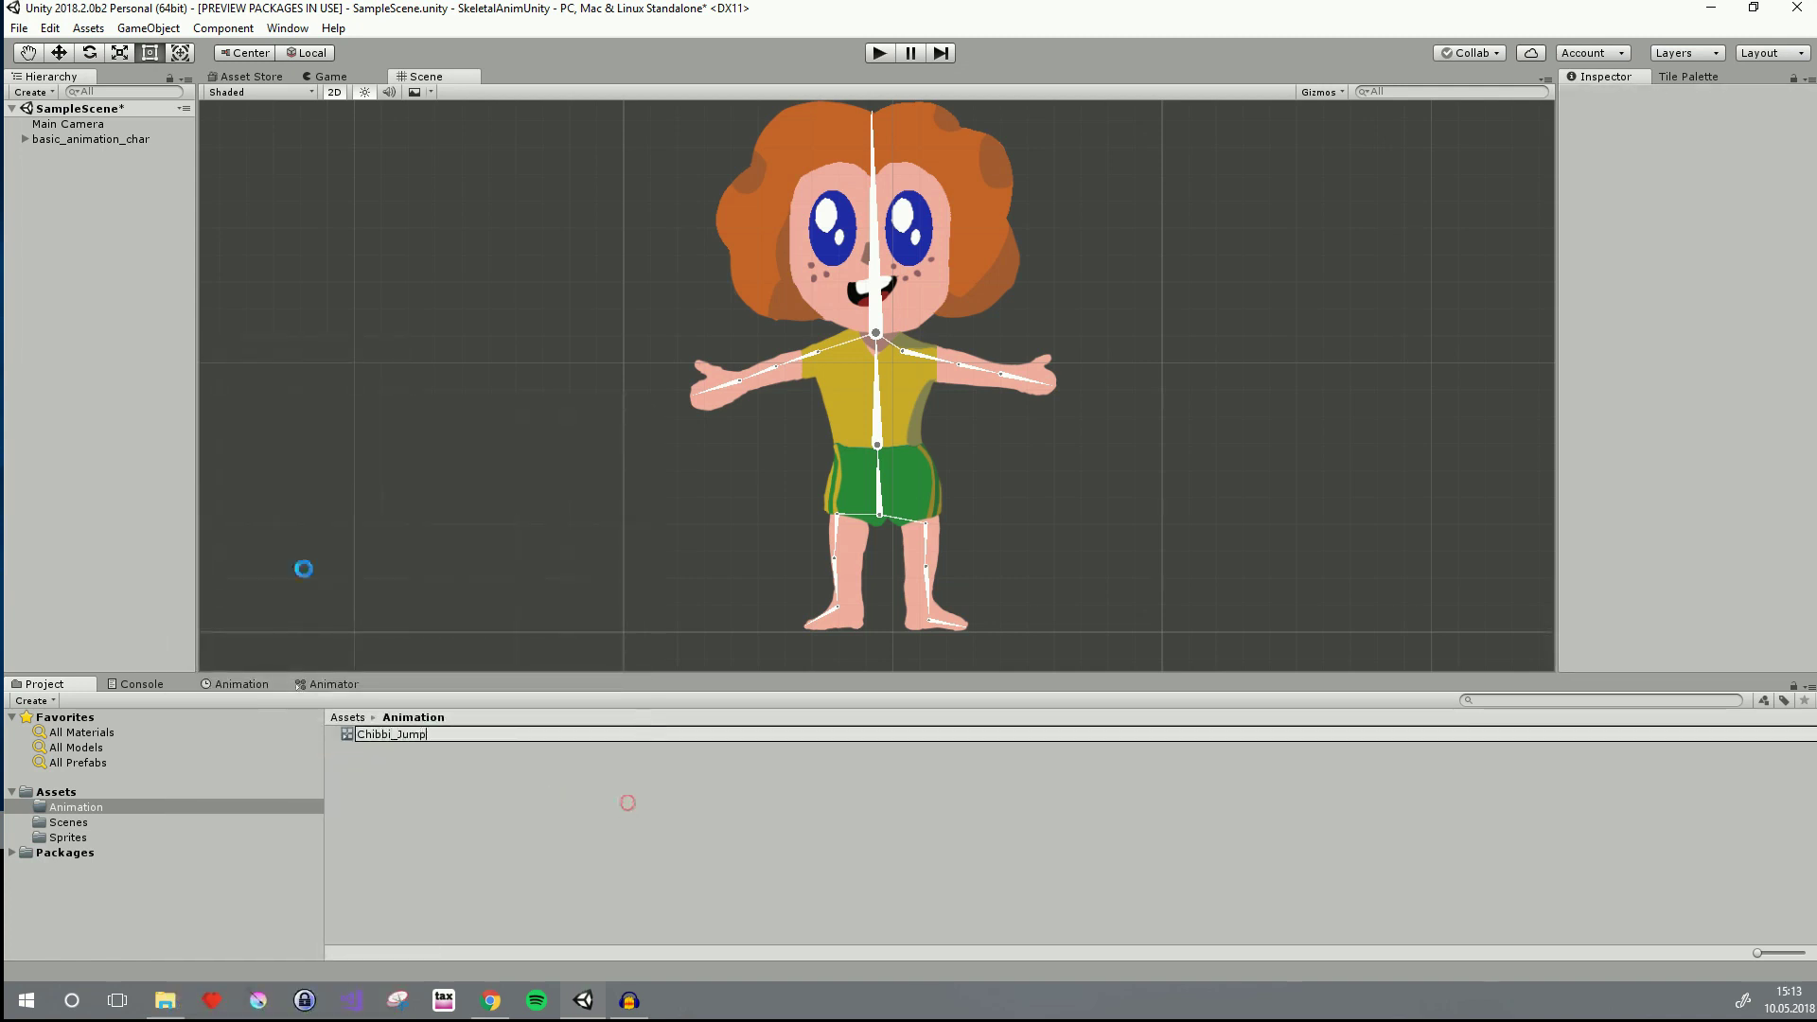
key(Return)
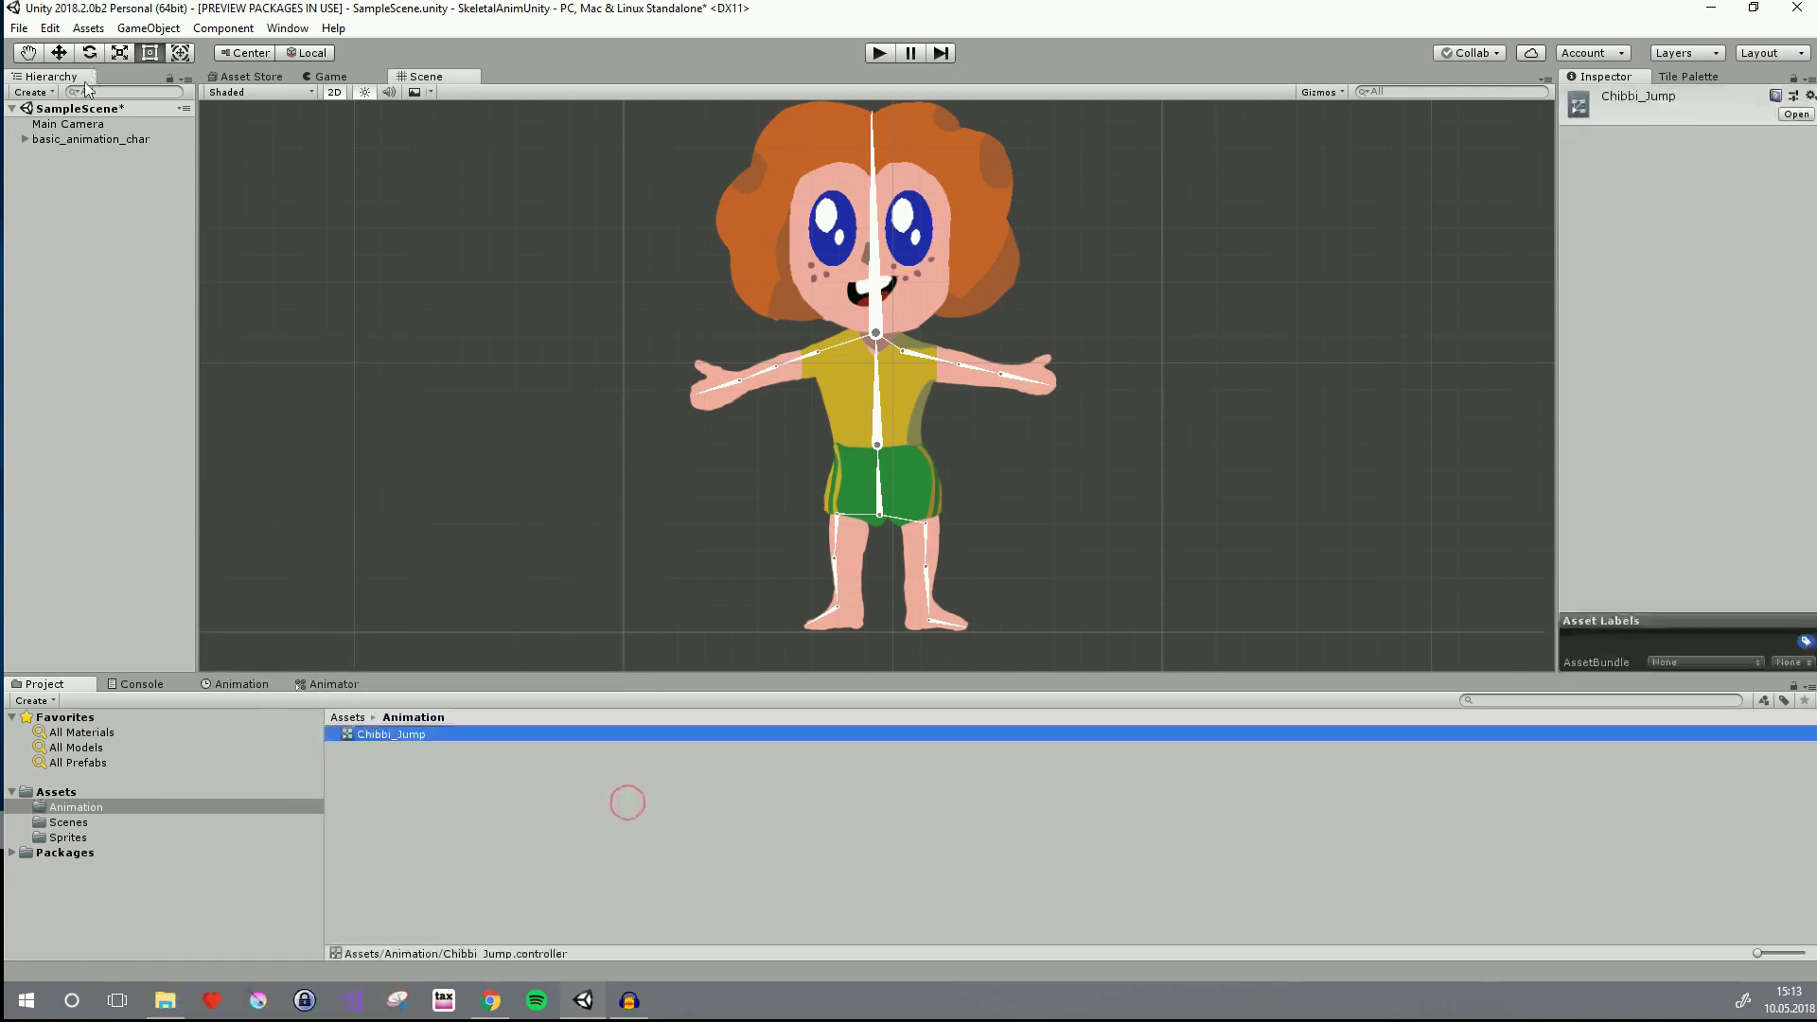
Assign Chibbi_Jump as the controller of the character's Animator
click(71, 139)
scroll(1794, 392, down, 10)
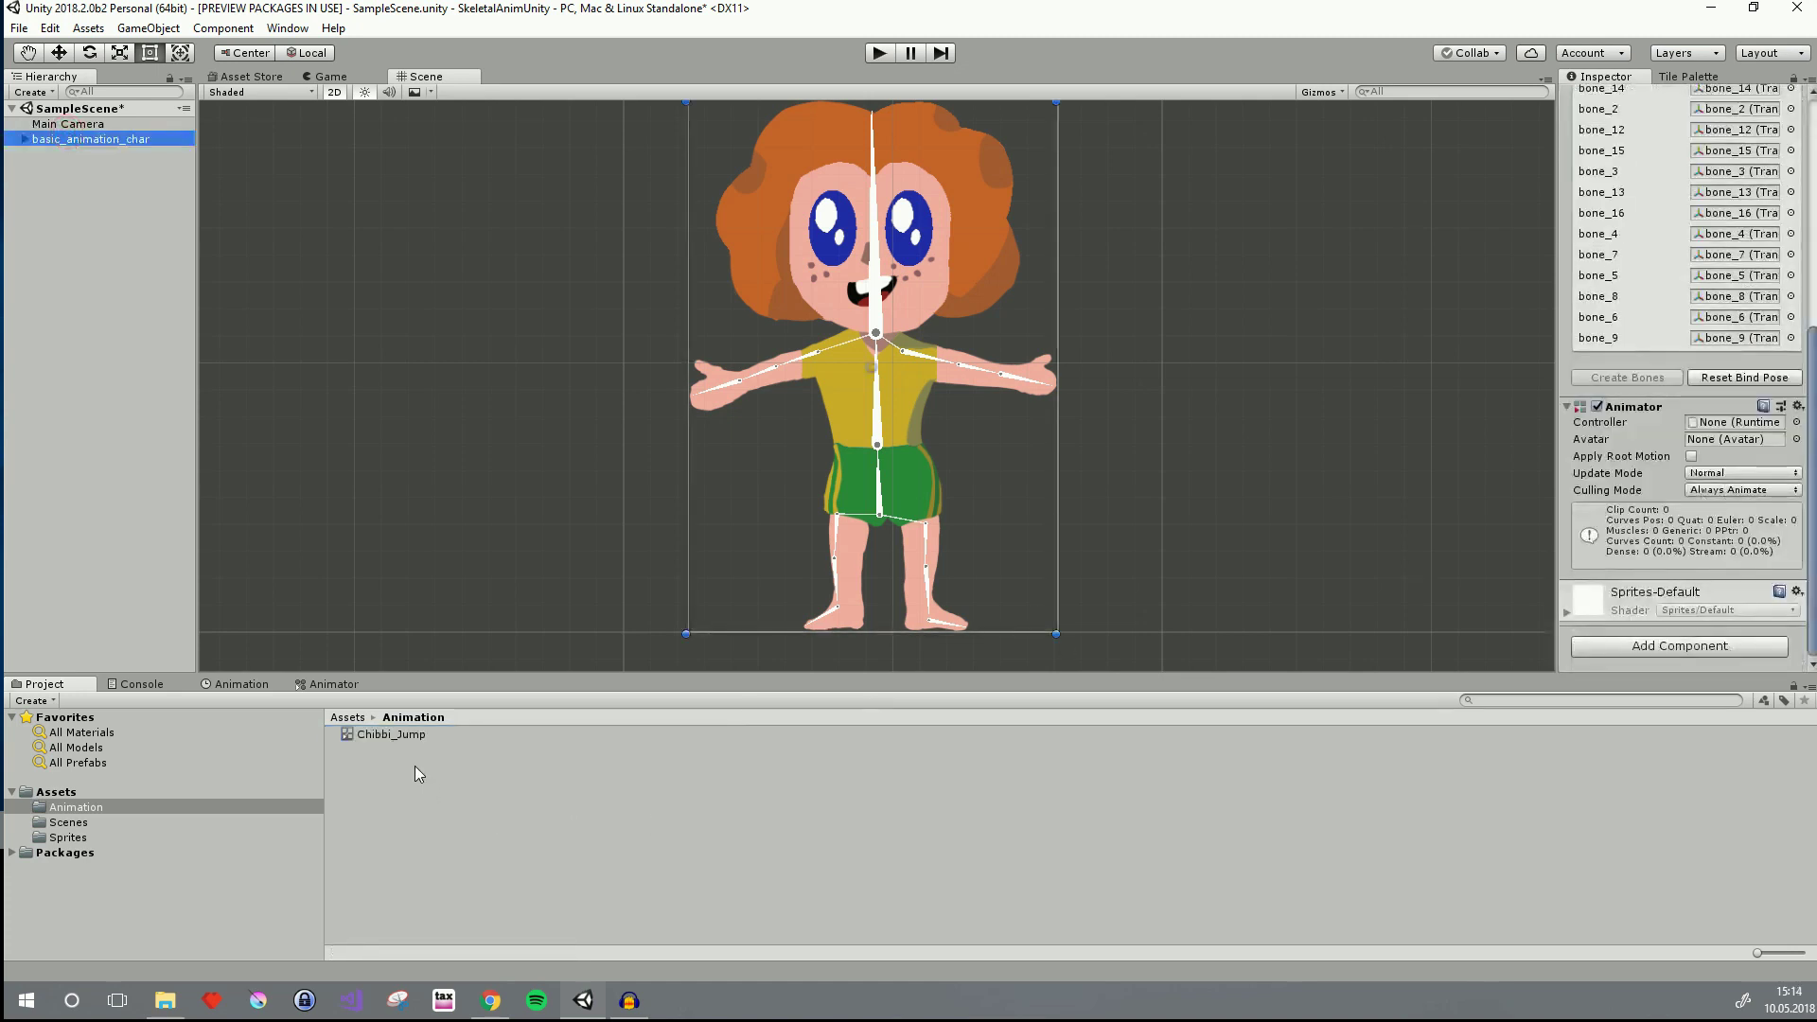
drag(406, 731, 1737, 424)
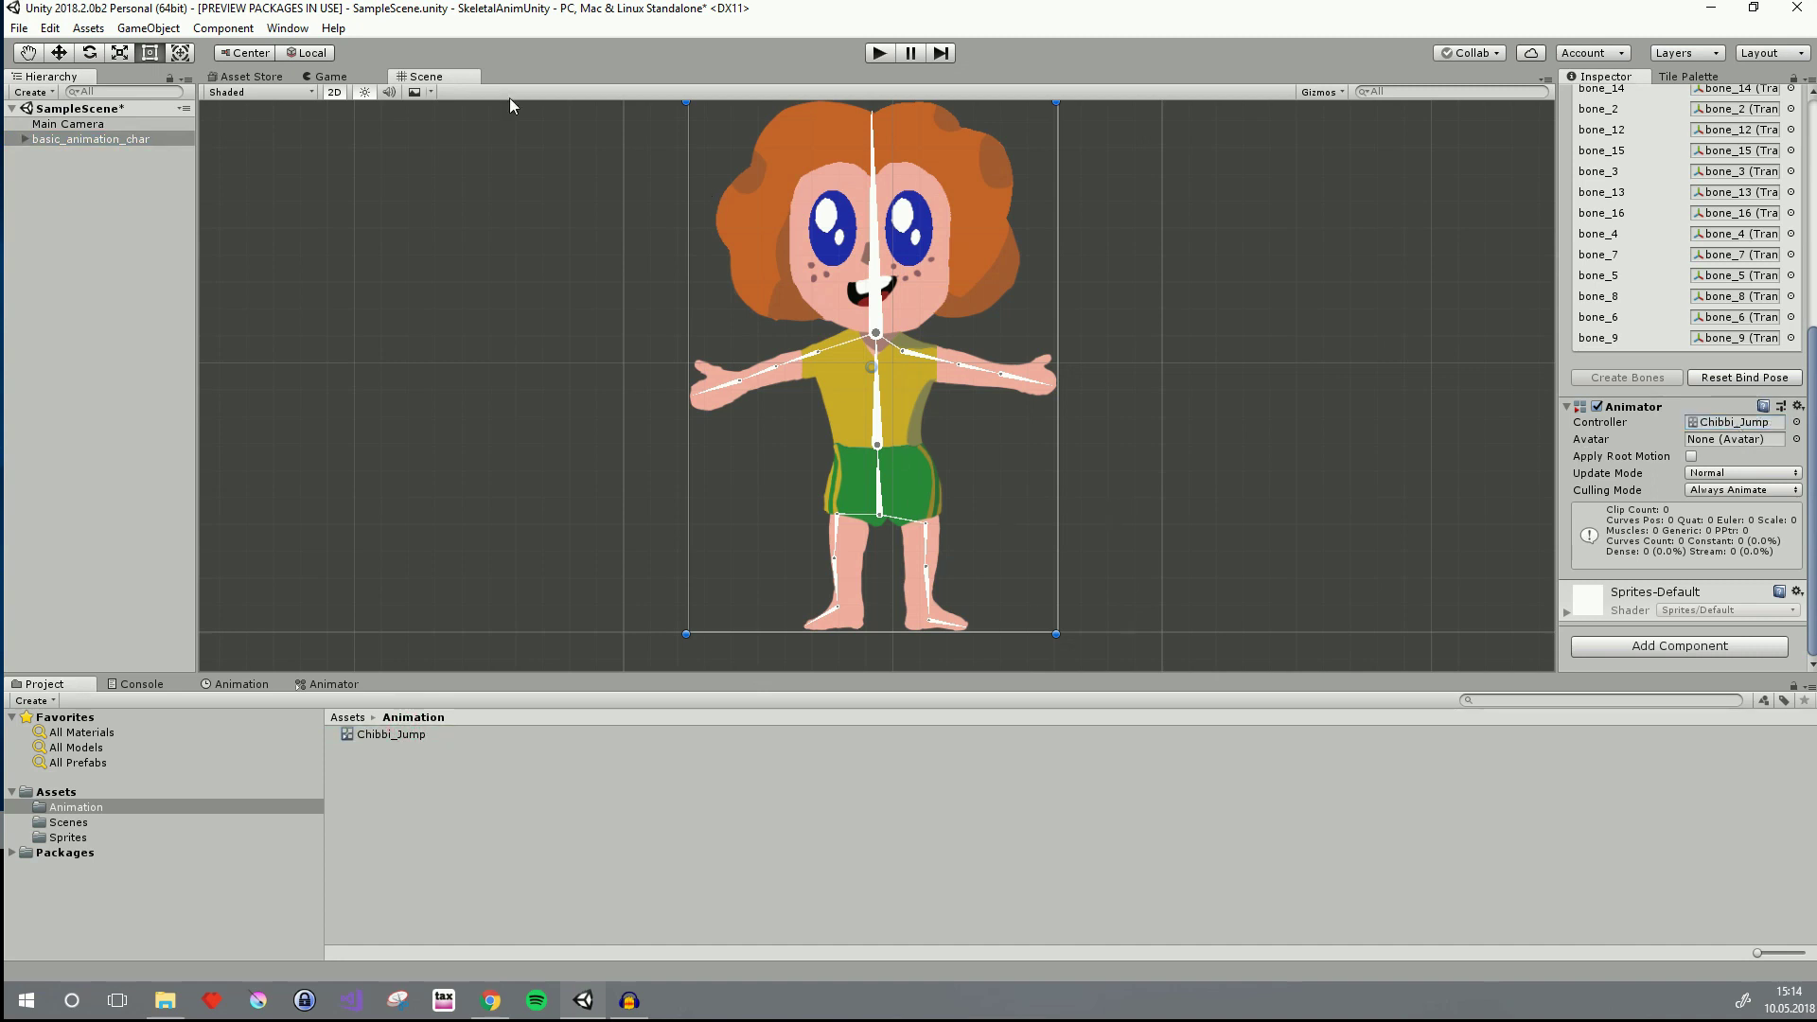
click(242, 684)
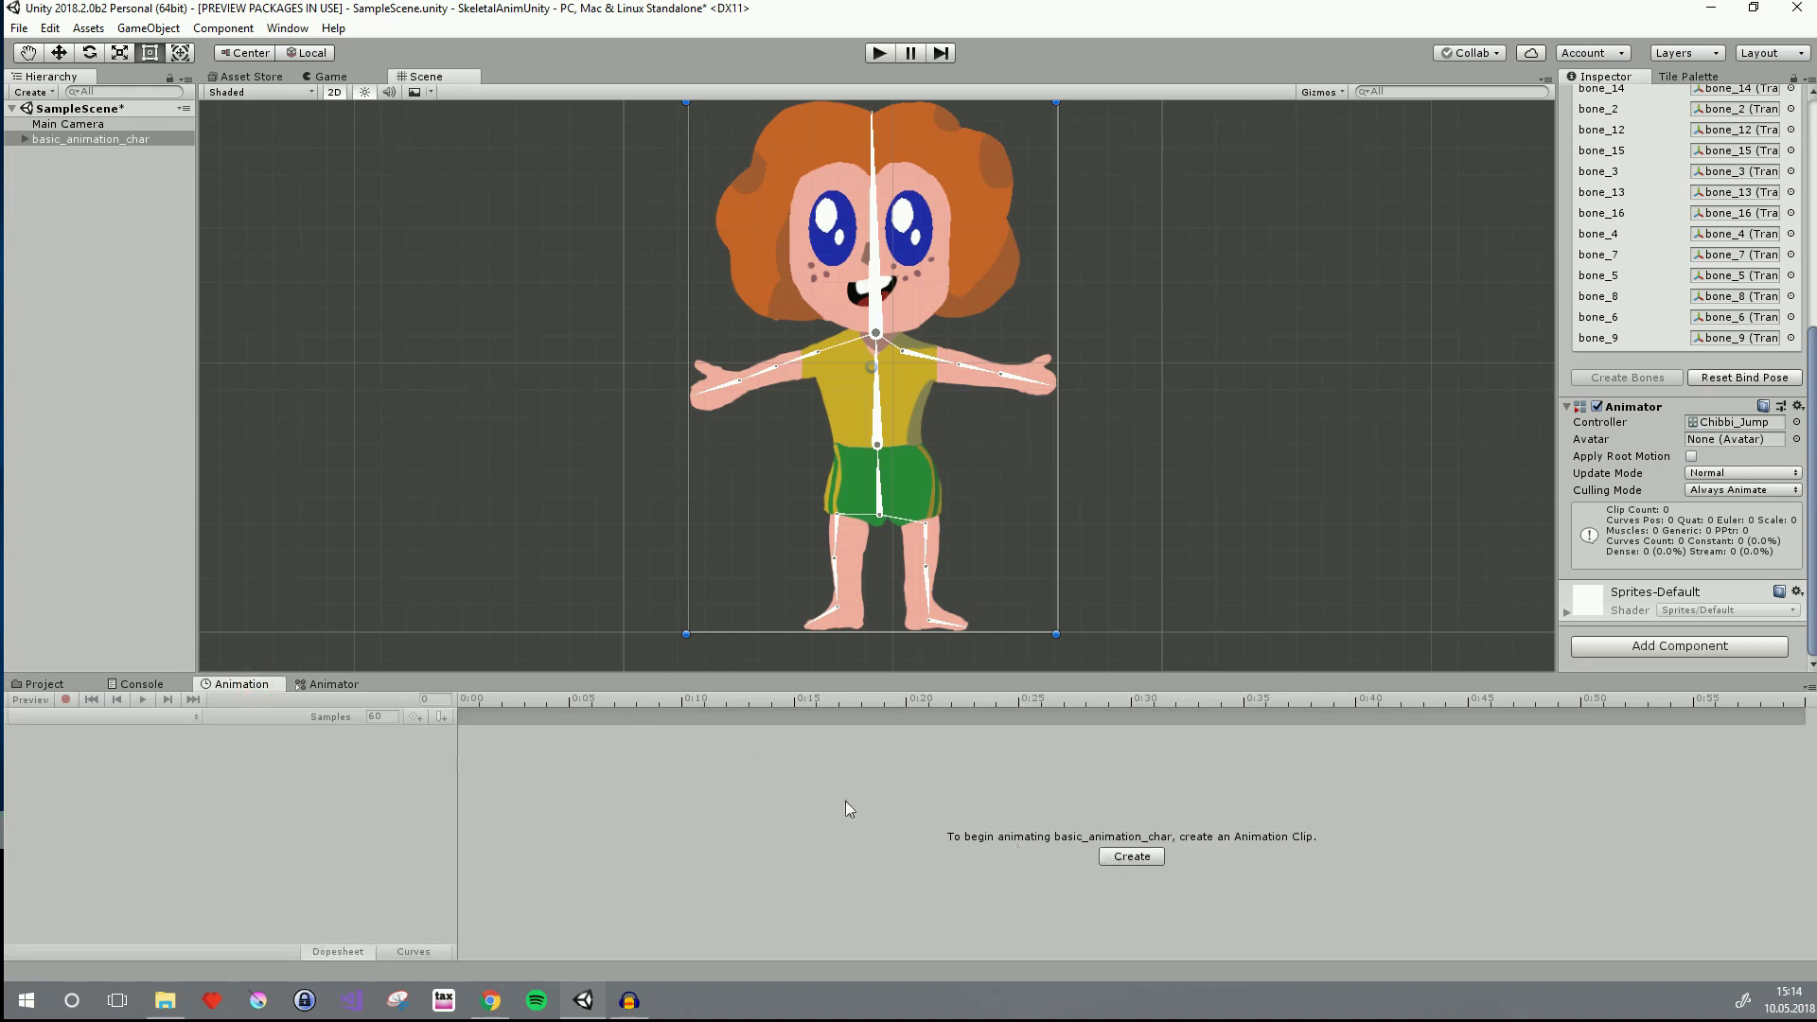
Create a new animation clip and save it as Jump in the Animation folder
click(232, 689)
click(1146, 850)
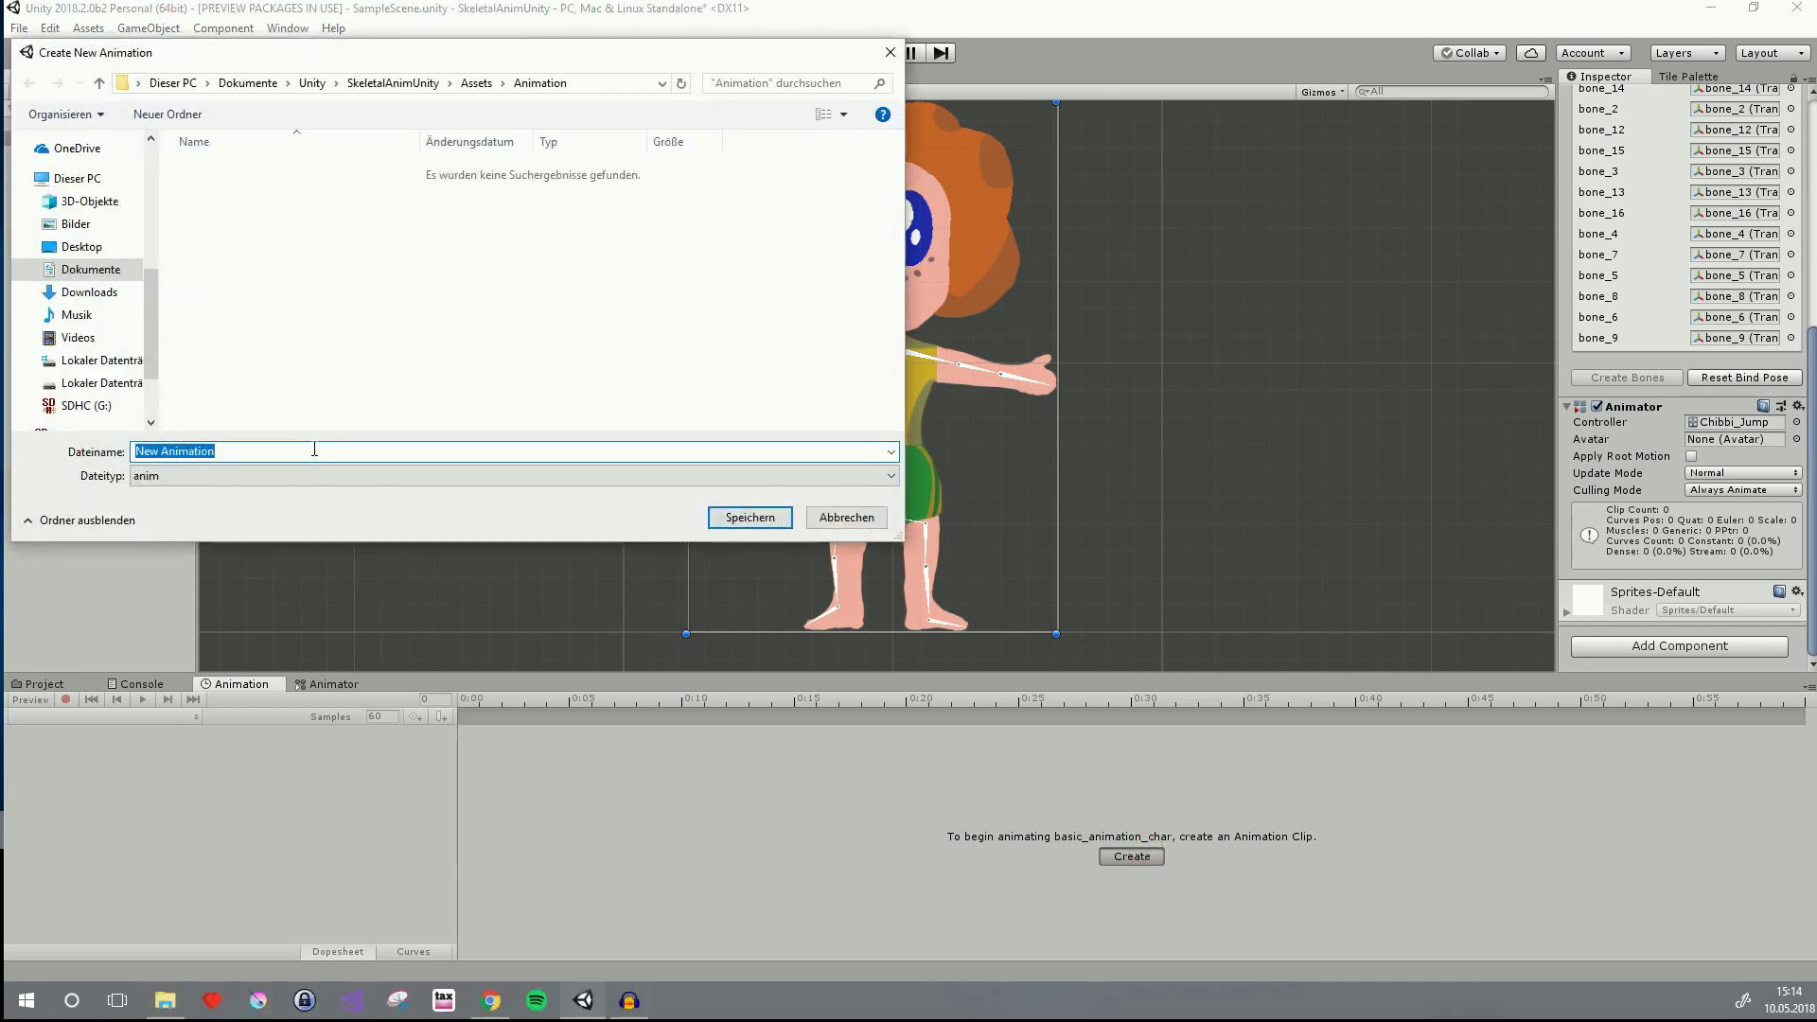
text(Jump)
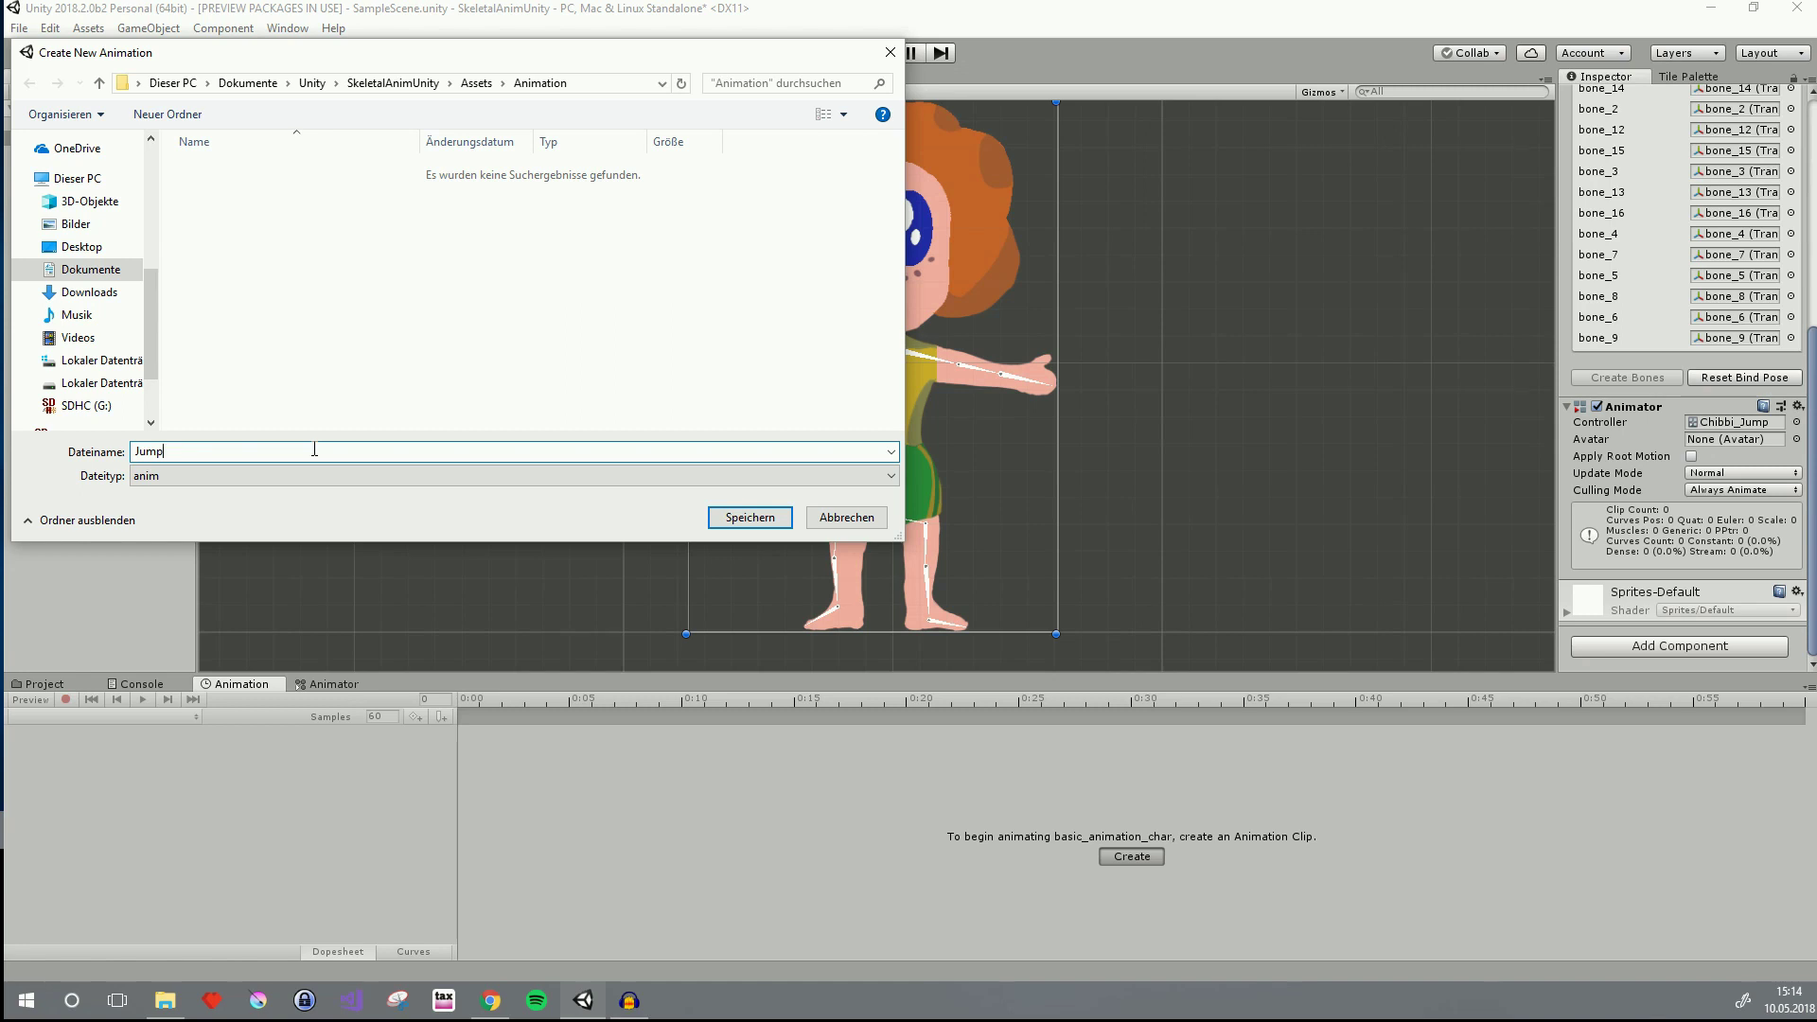
key(Return)
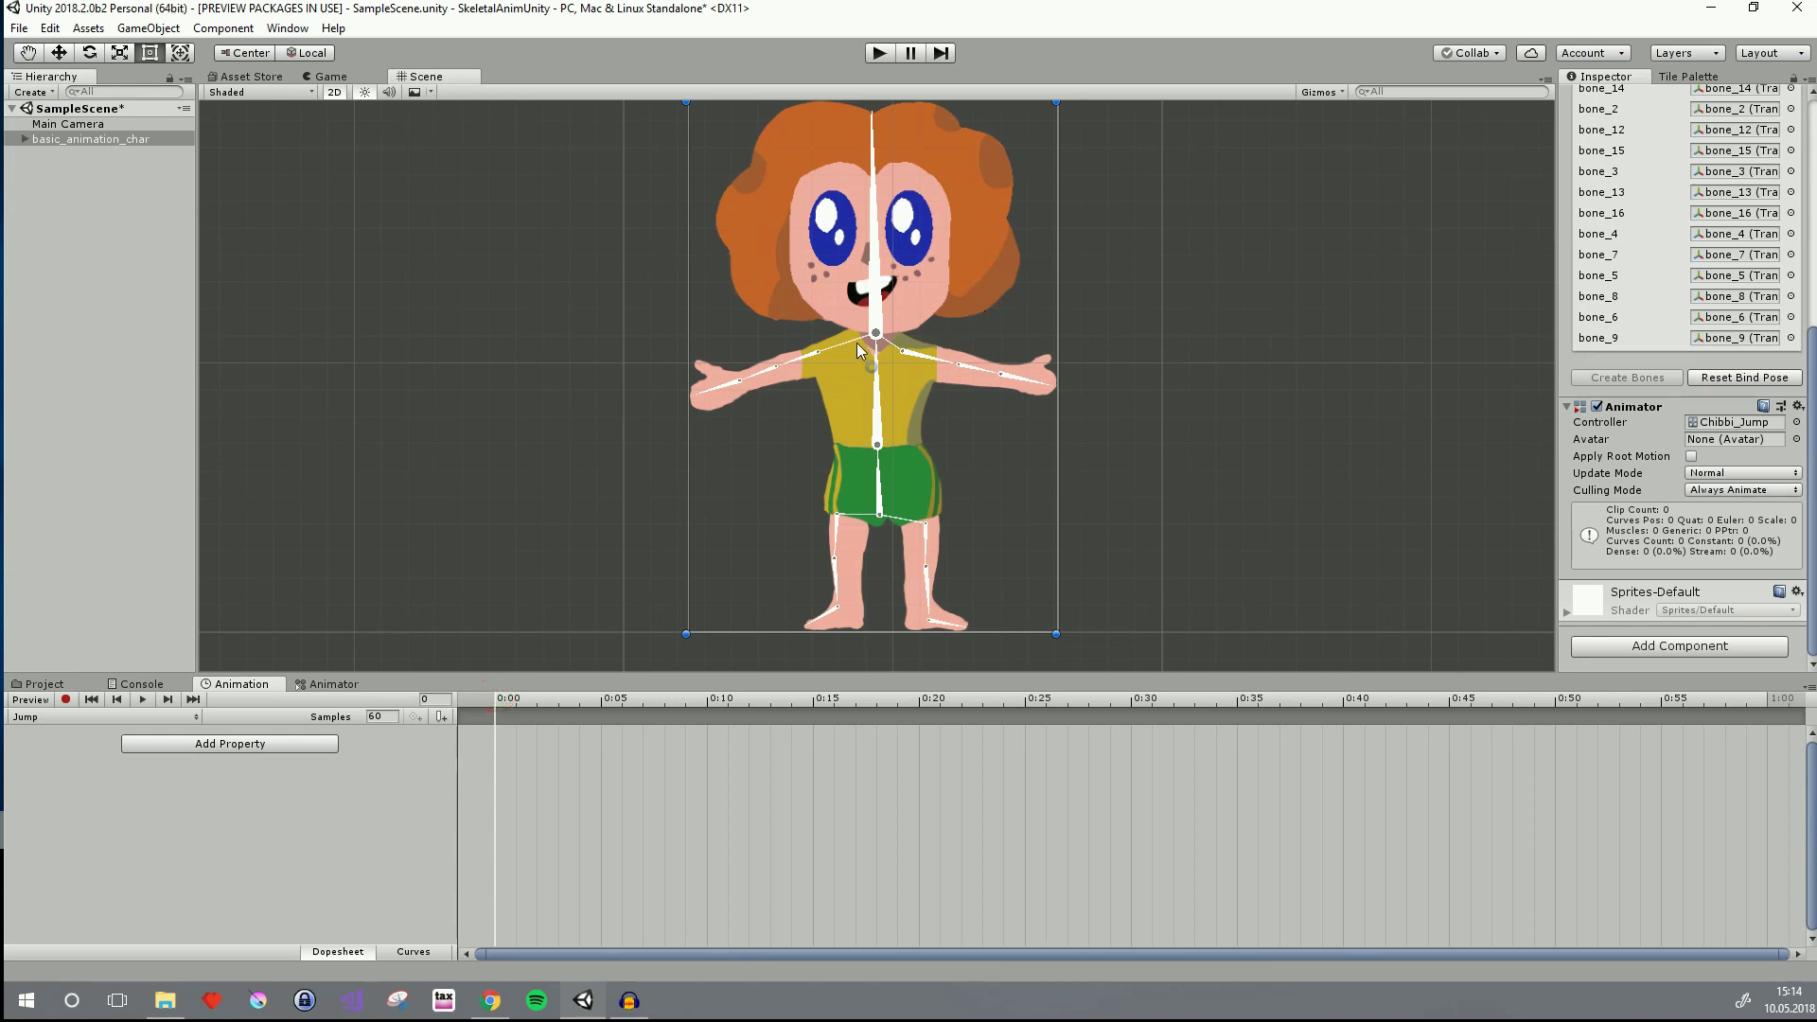
Turn on recording and key bone_4, bone_5 and bone_7 rotated down at 0:00
click(65, 699)
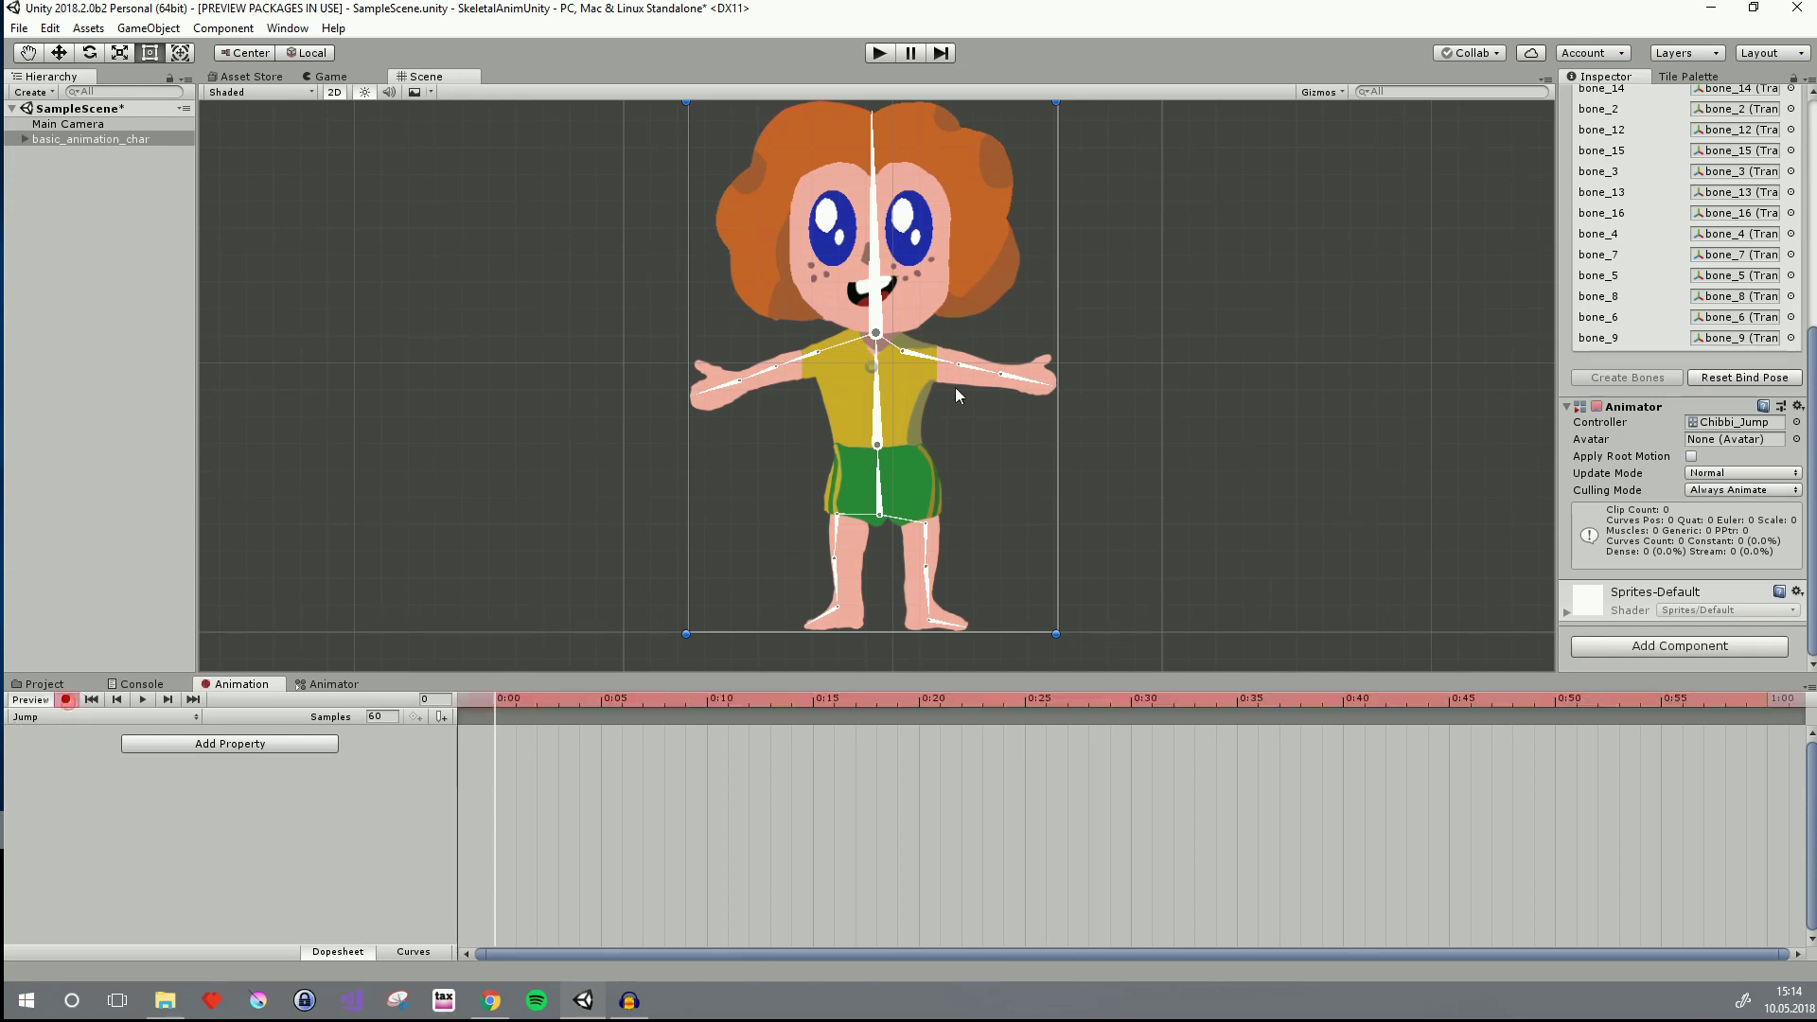
click(879, 515)
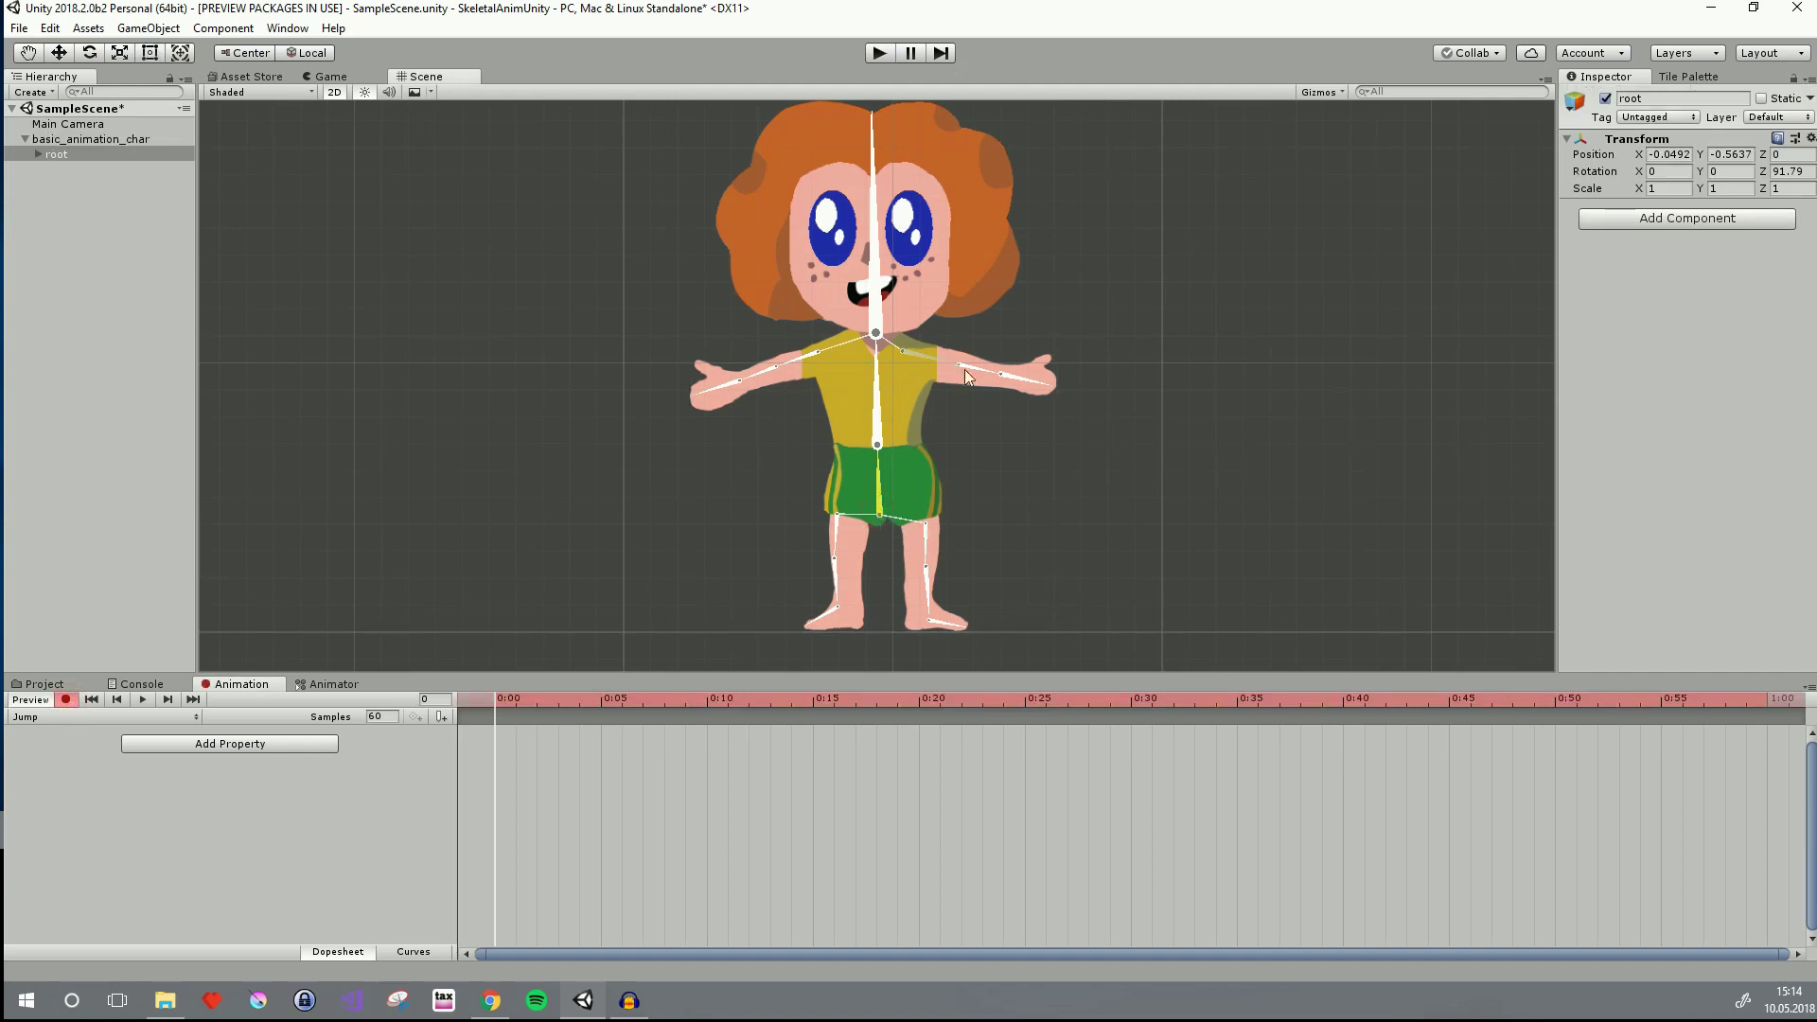
drag(990, 373, 945, 374)
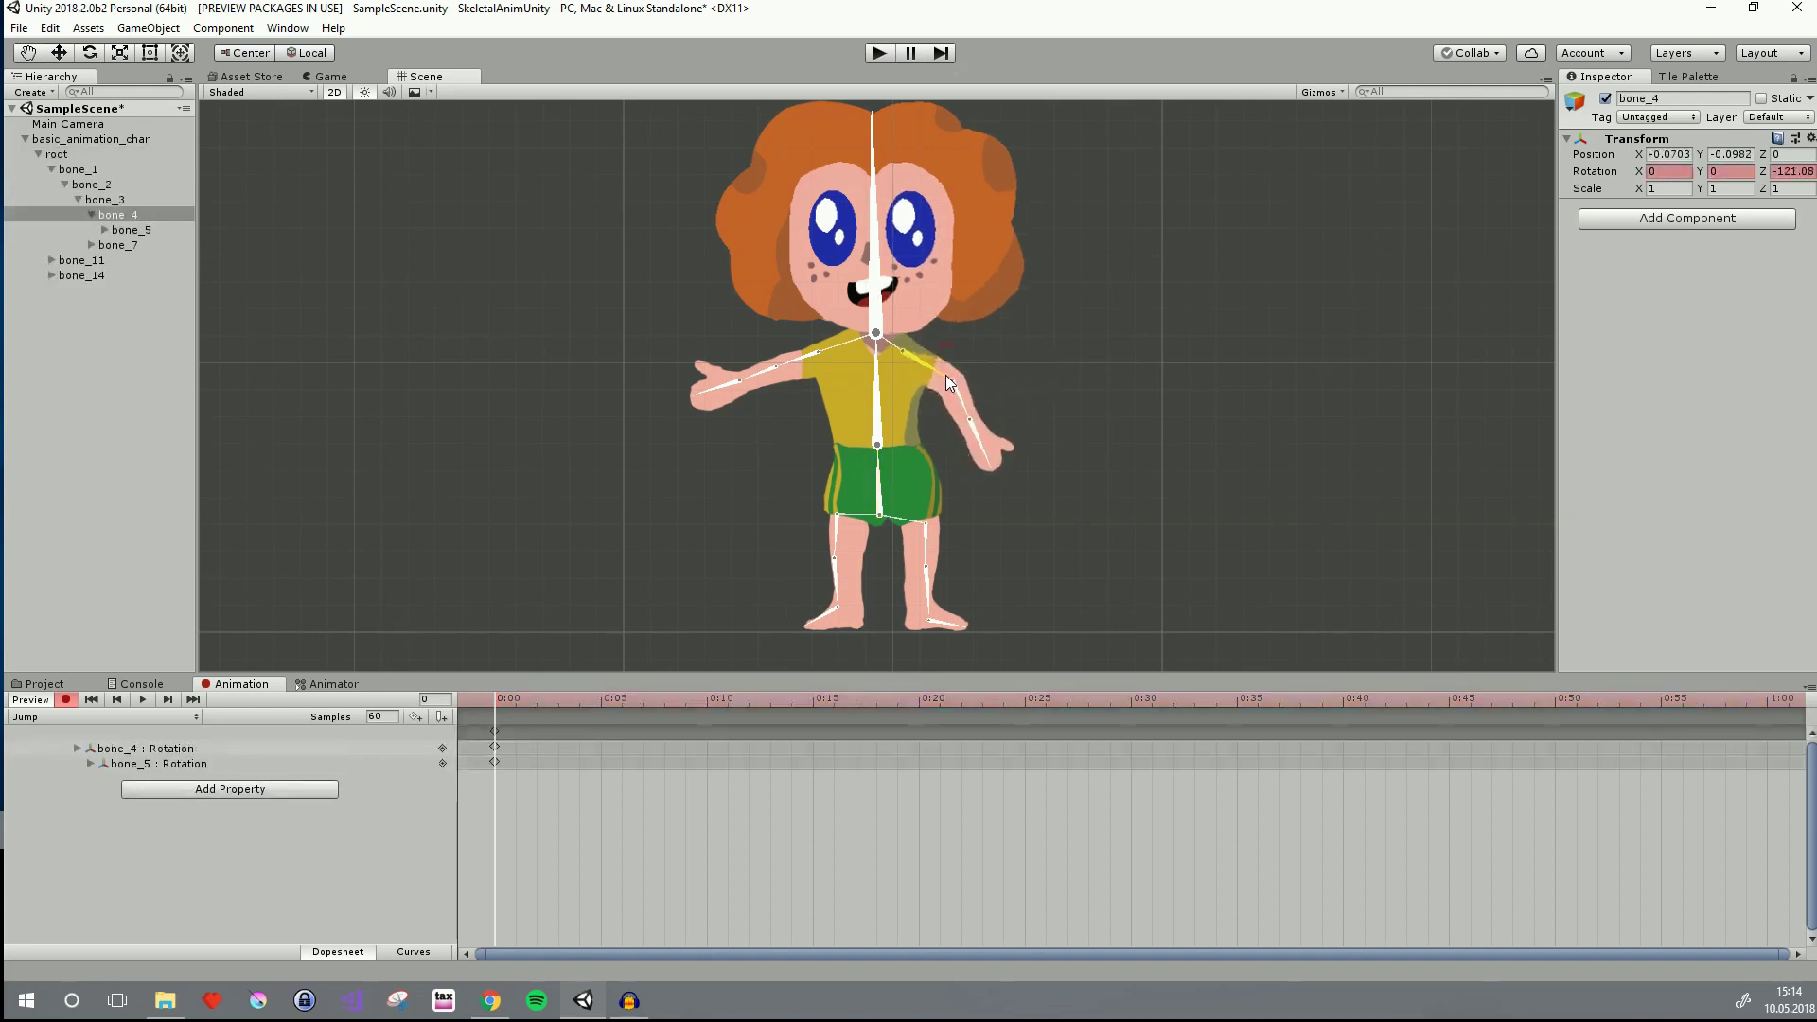
drag(780, 366, 803, 387)
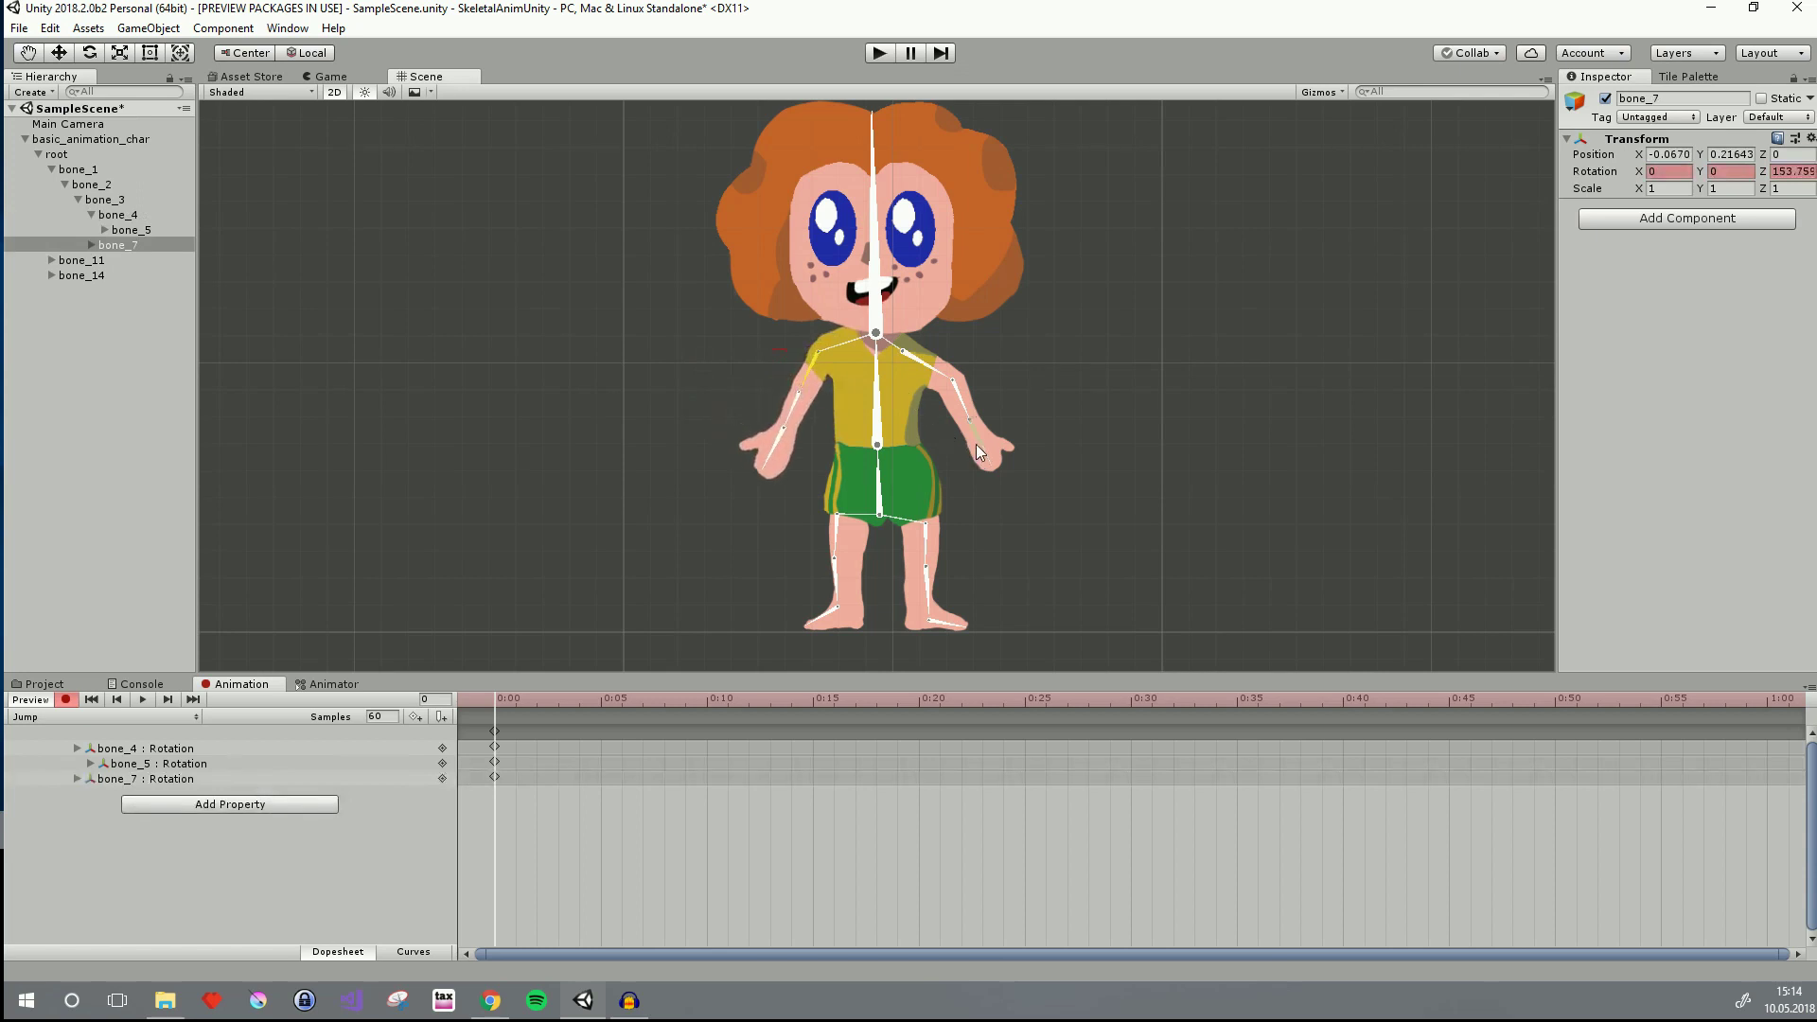
drag(963, 413, 941, 378)
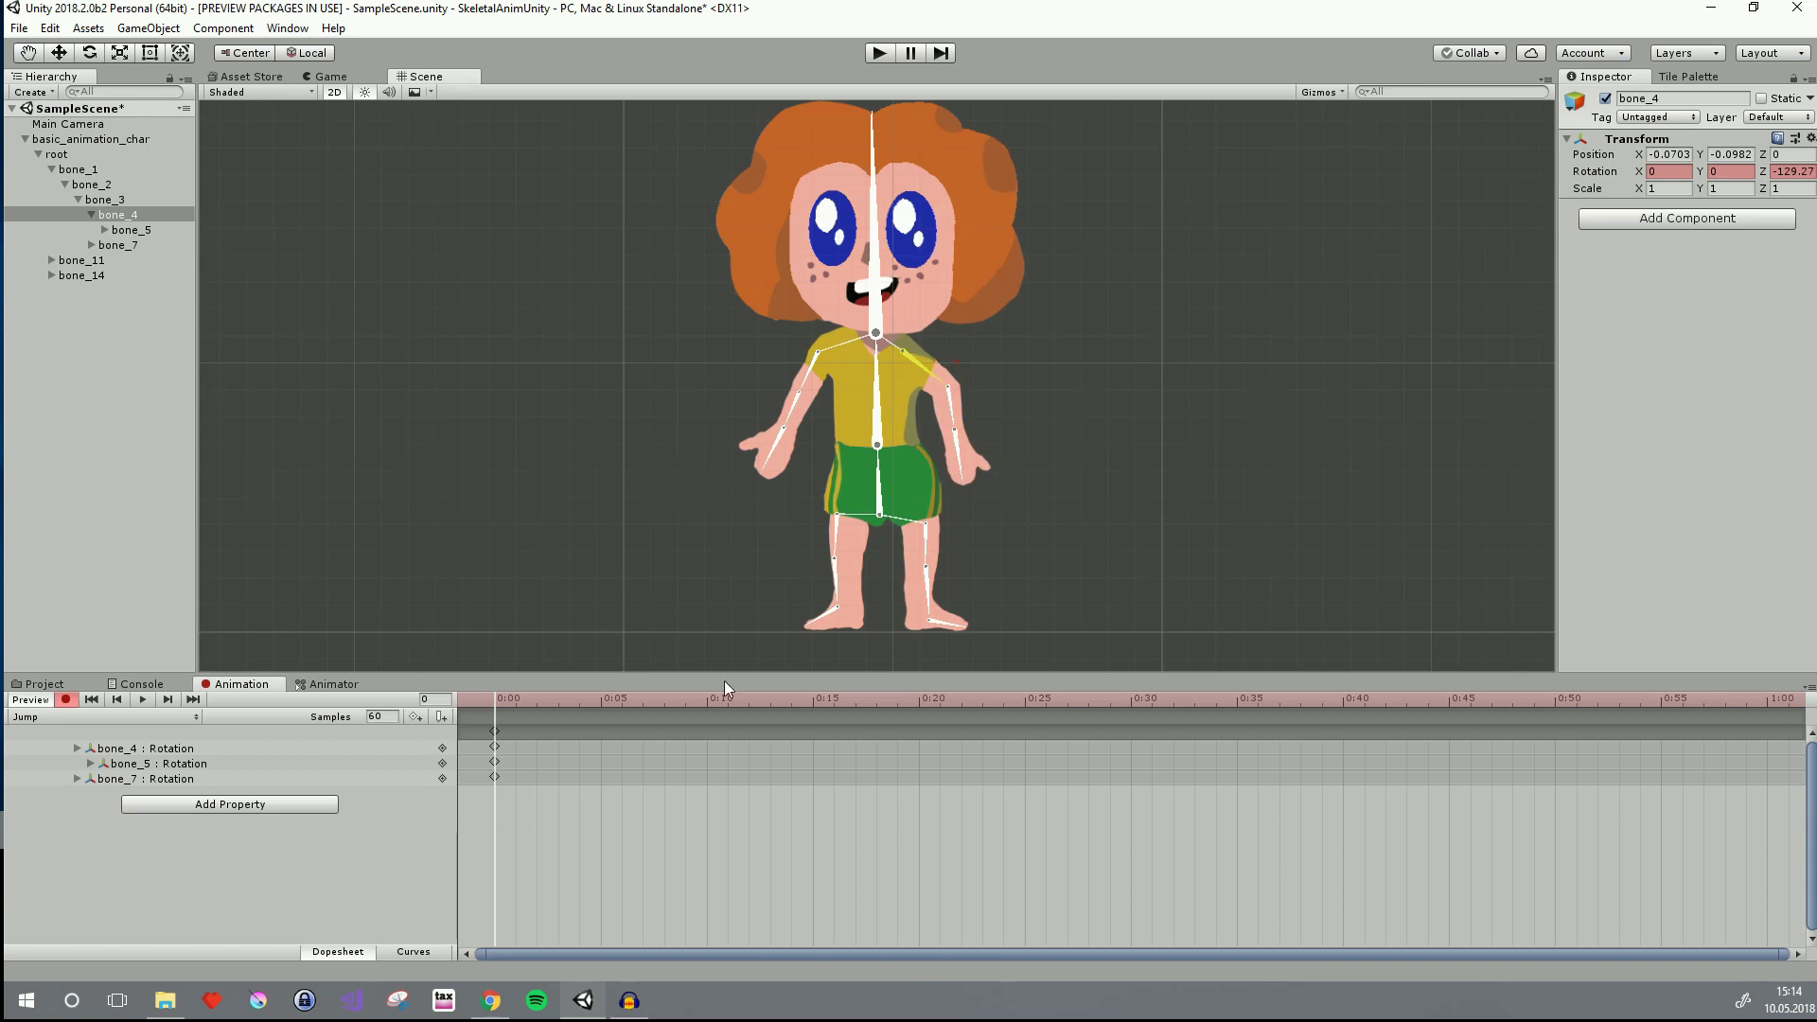
click(1132, 698)
At 0:30, key the girl raised with bone_4 adjusted and legs bone_14, bone_11 swung outward
click(880, 518)
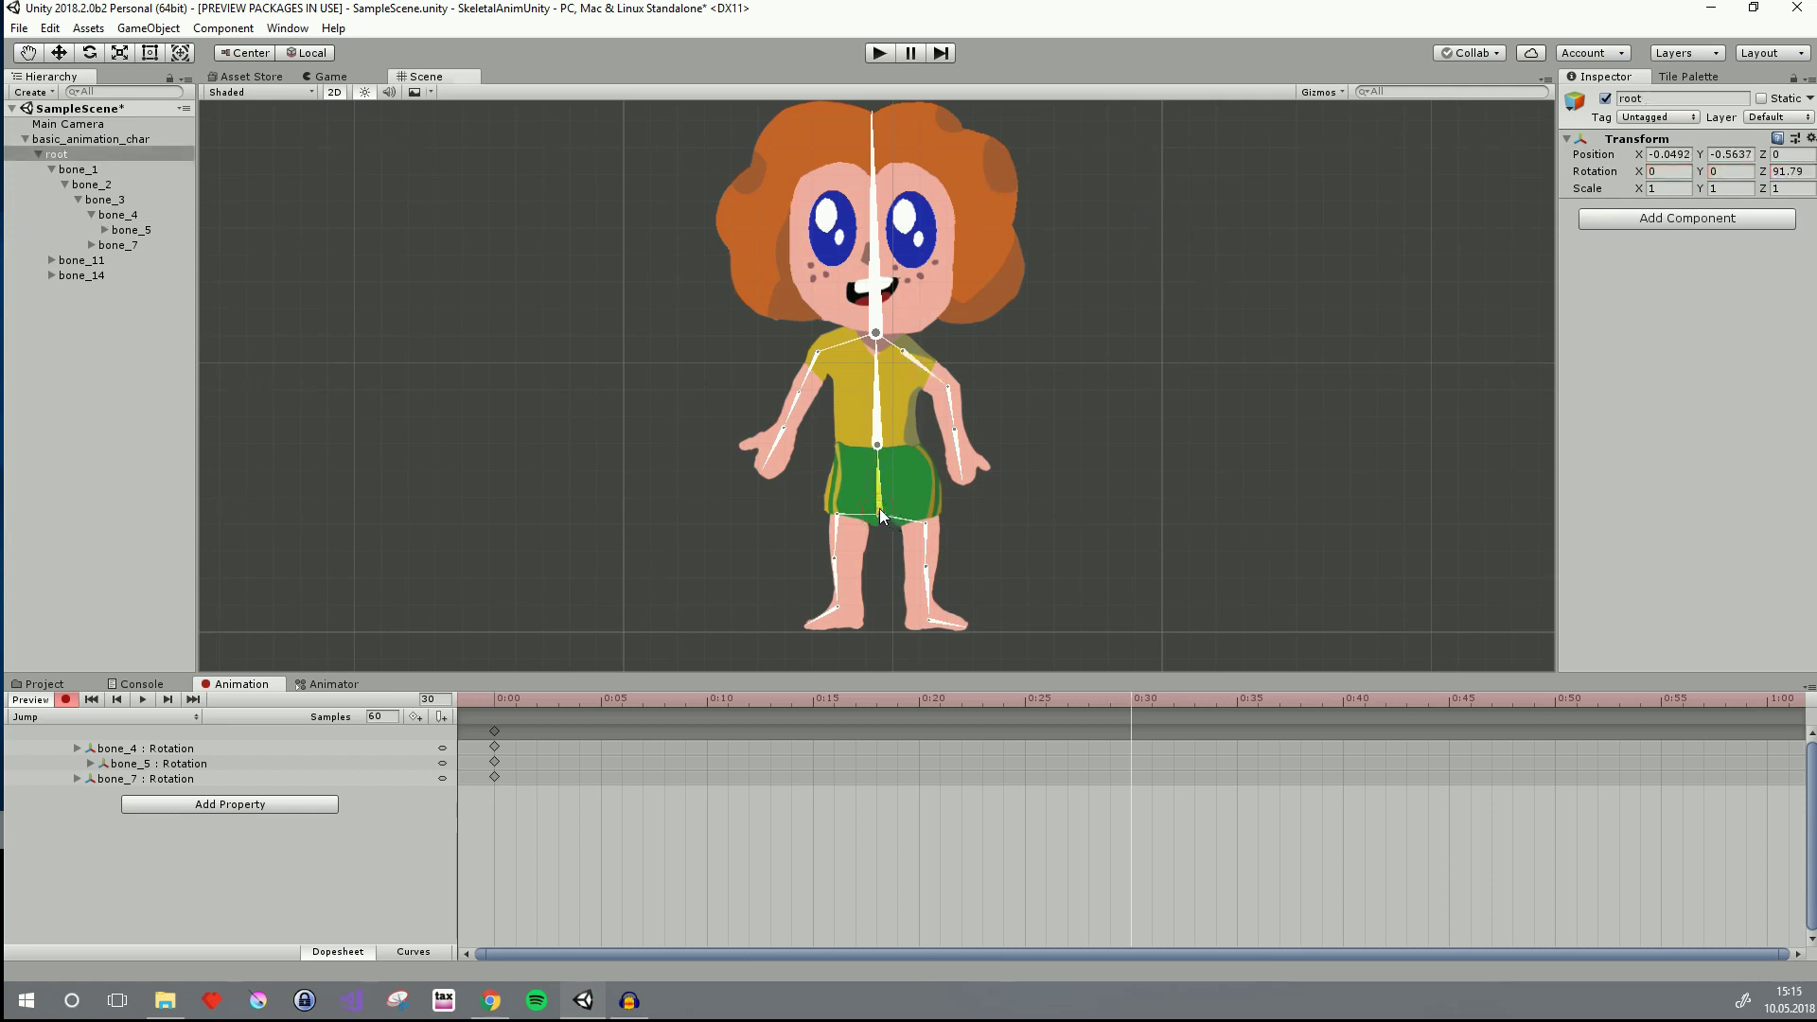
drag(879, 508, 916, 400)
scroll(916, 399, down, 2)
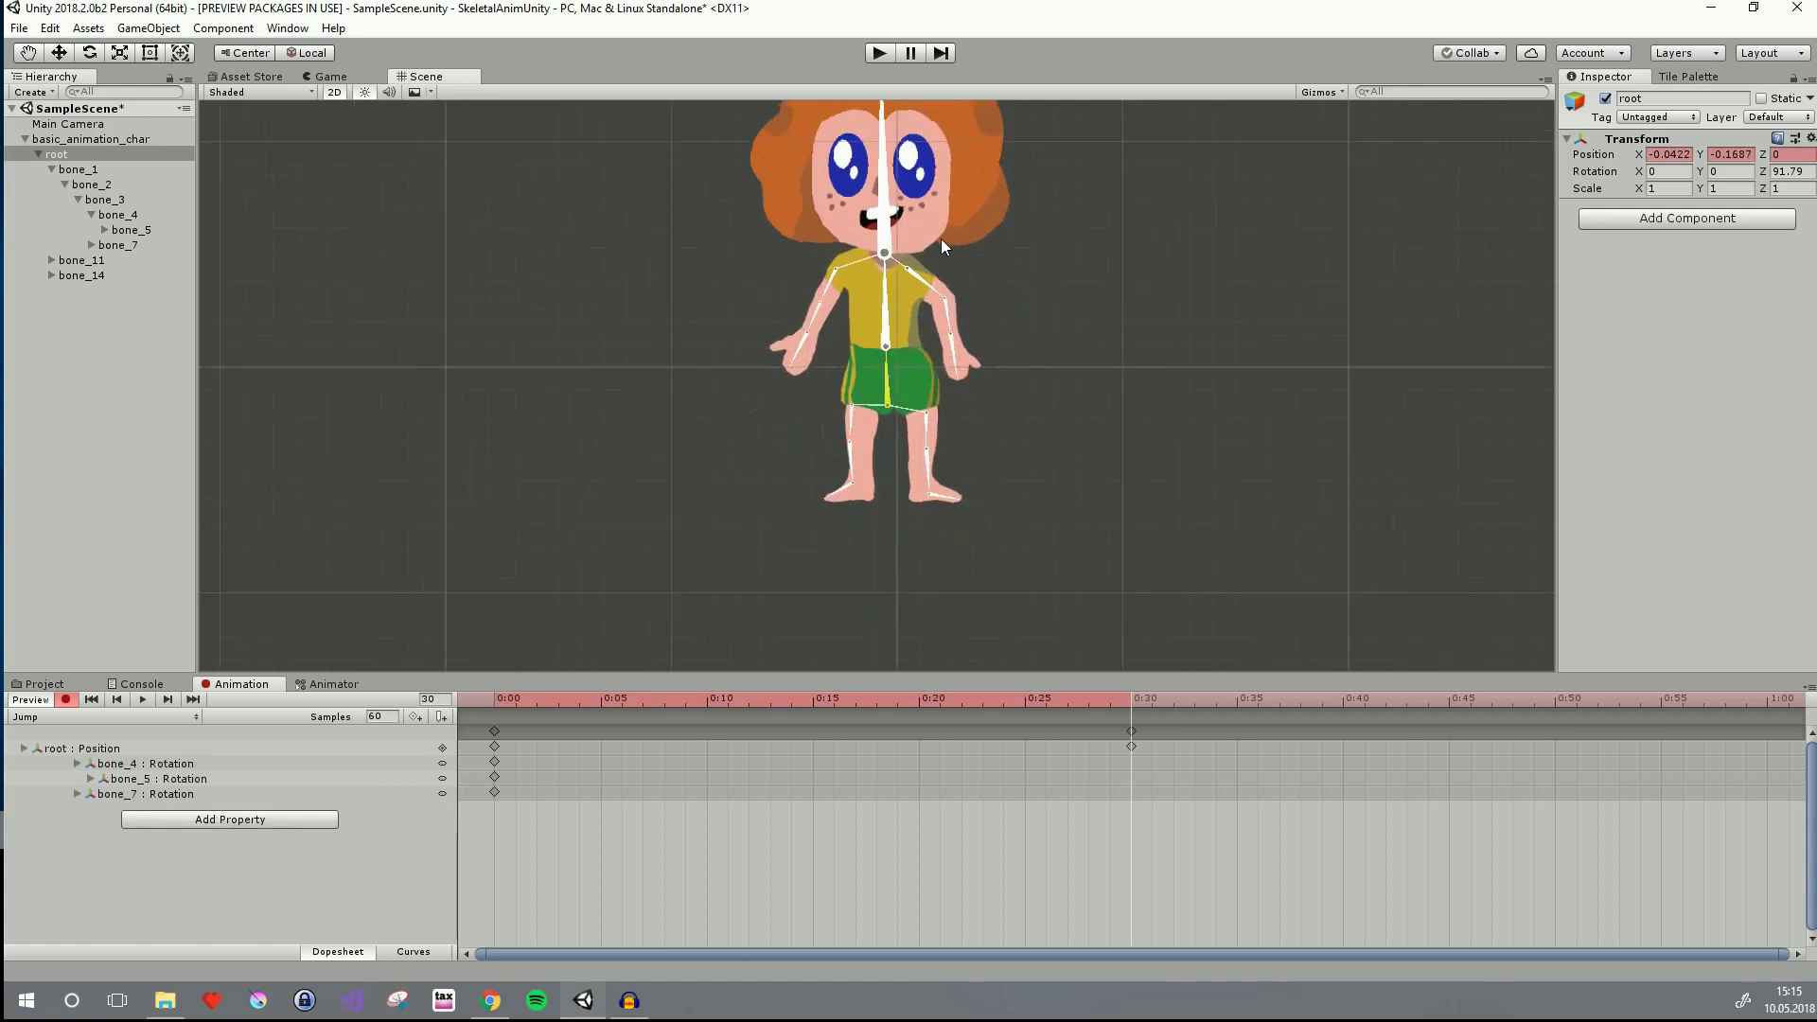
drag(933, 291, 817, 279)
drag(850, 428, 948, 445)
click(496, 702)
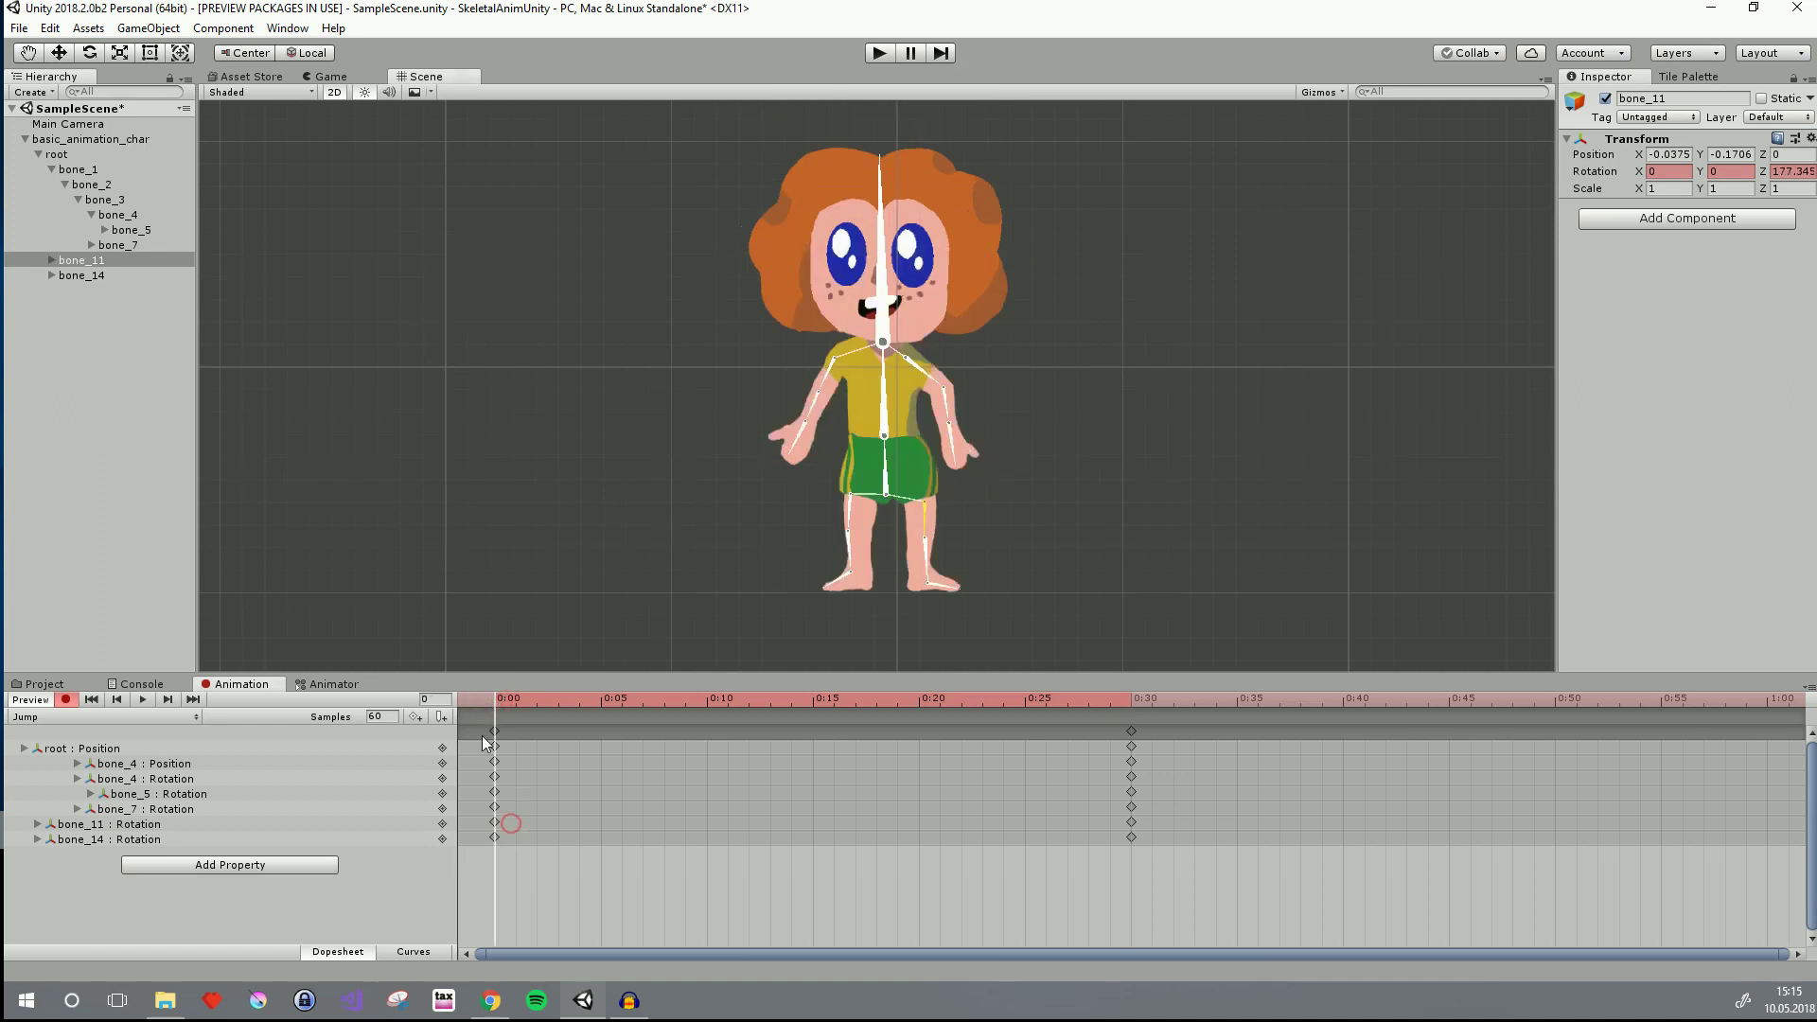
Copy the 0:00 keyframes to frame 60 so the clip ends on the starting pose
click(493, 732)
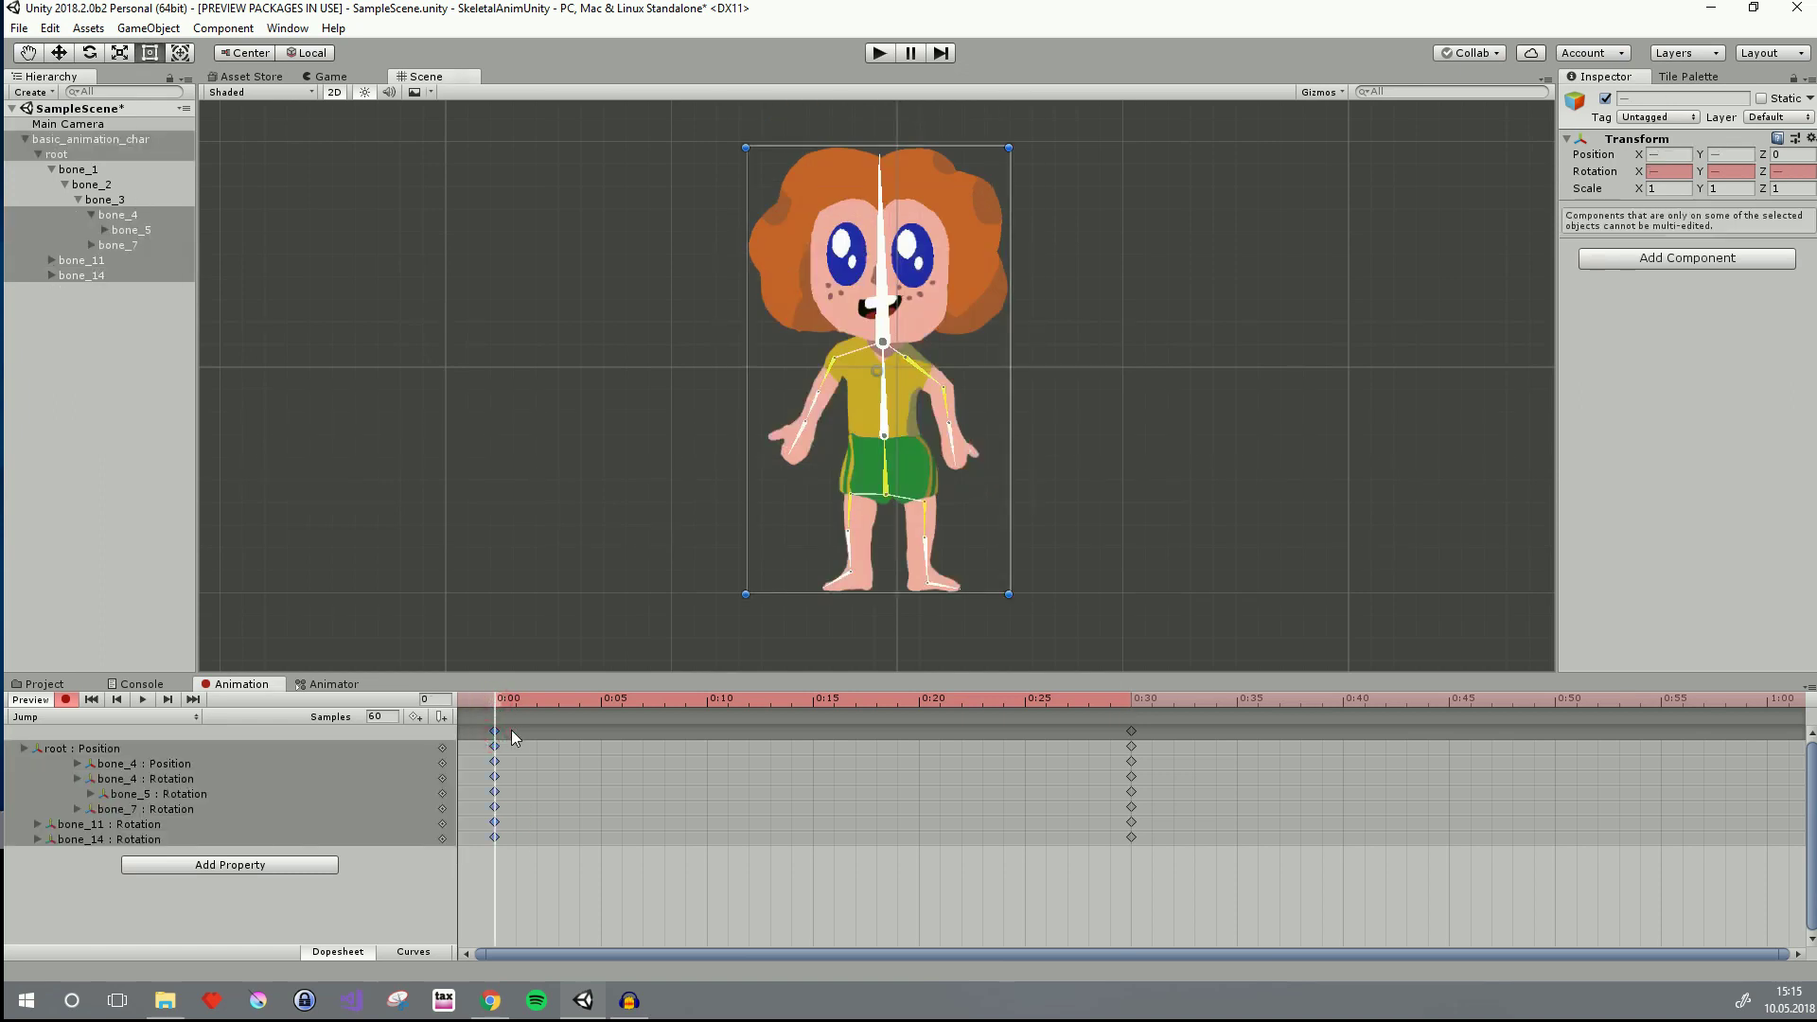
click(1768, 702)
key(ctrl+v)
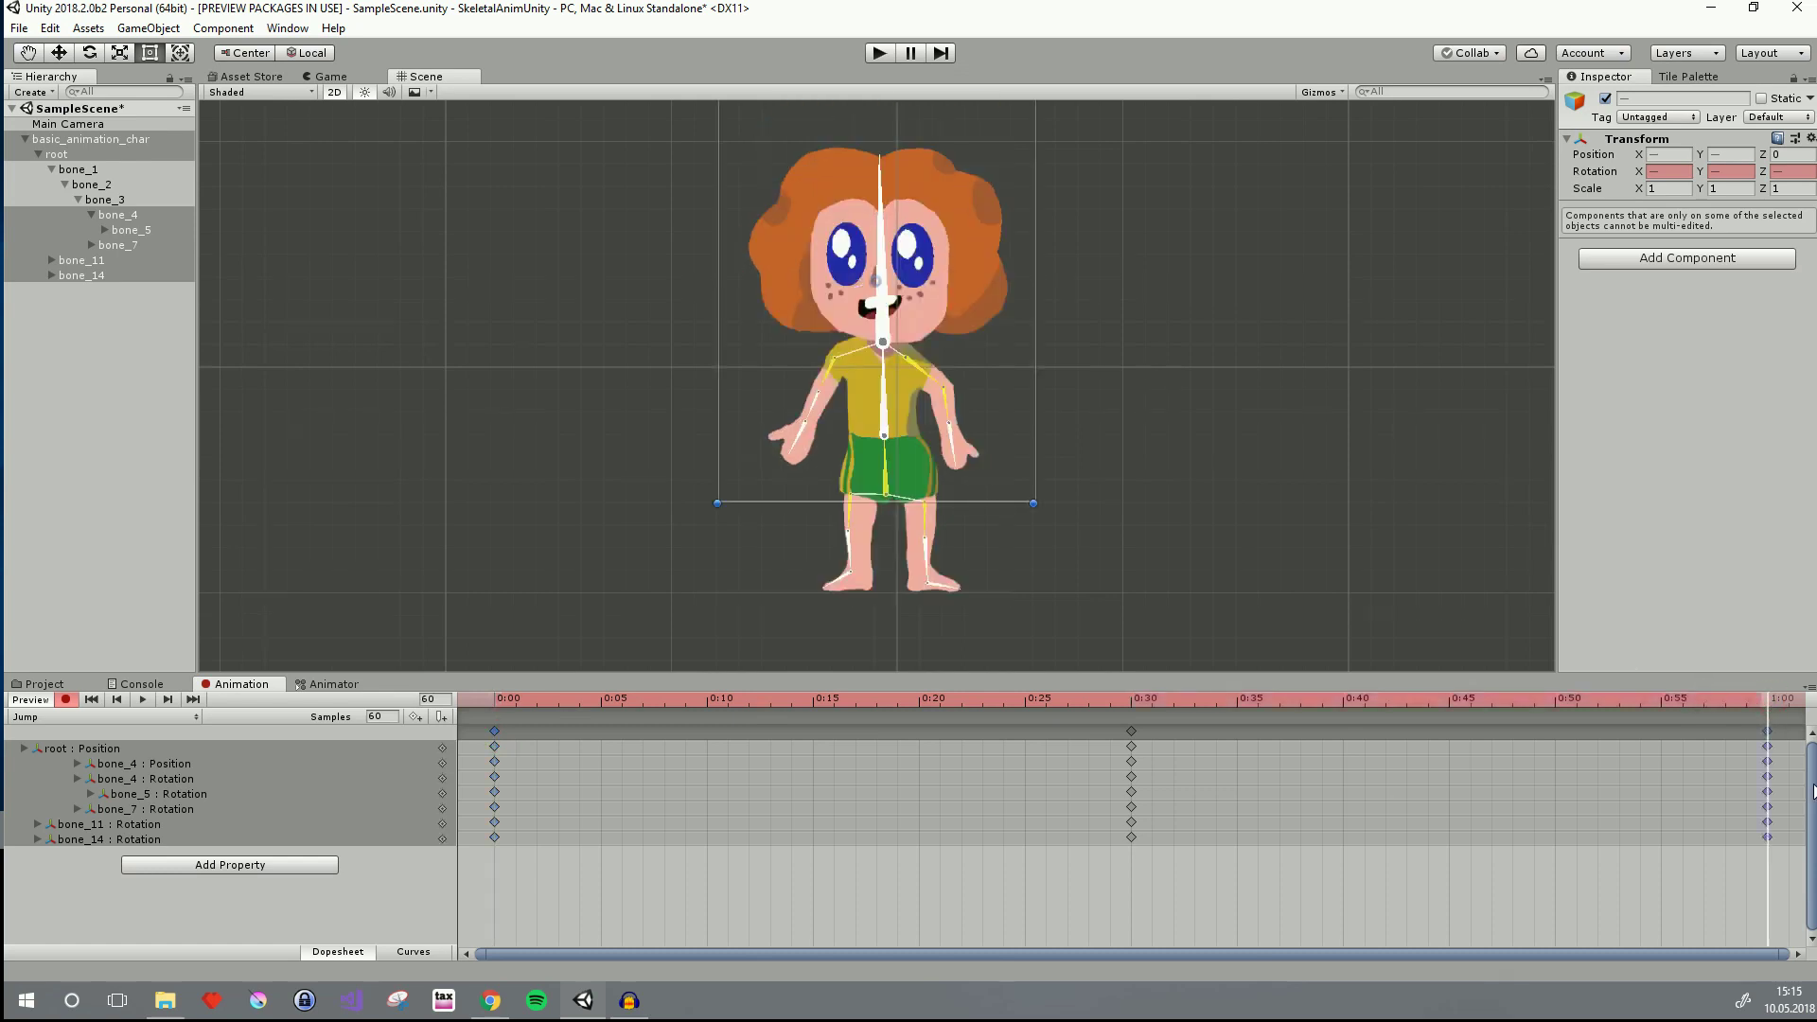
scroll(1737, 741, down, 1)
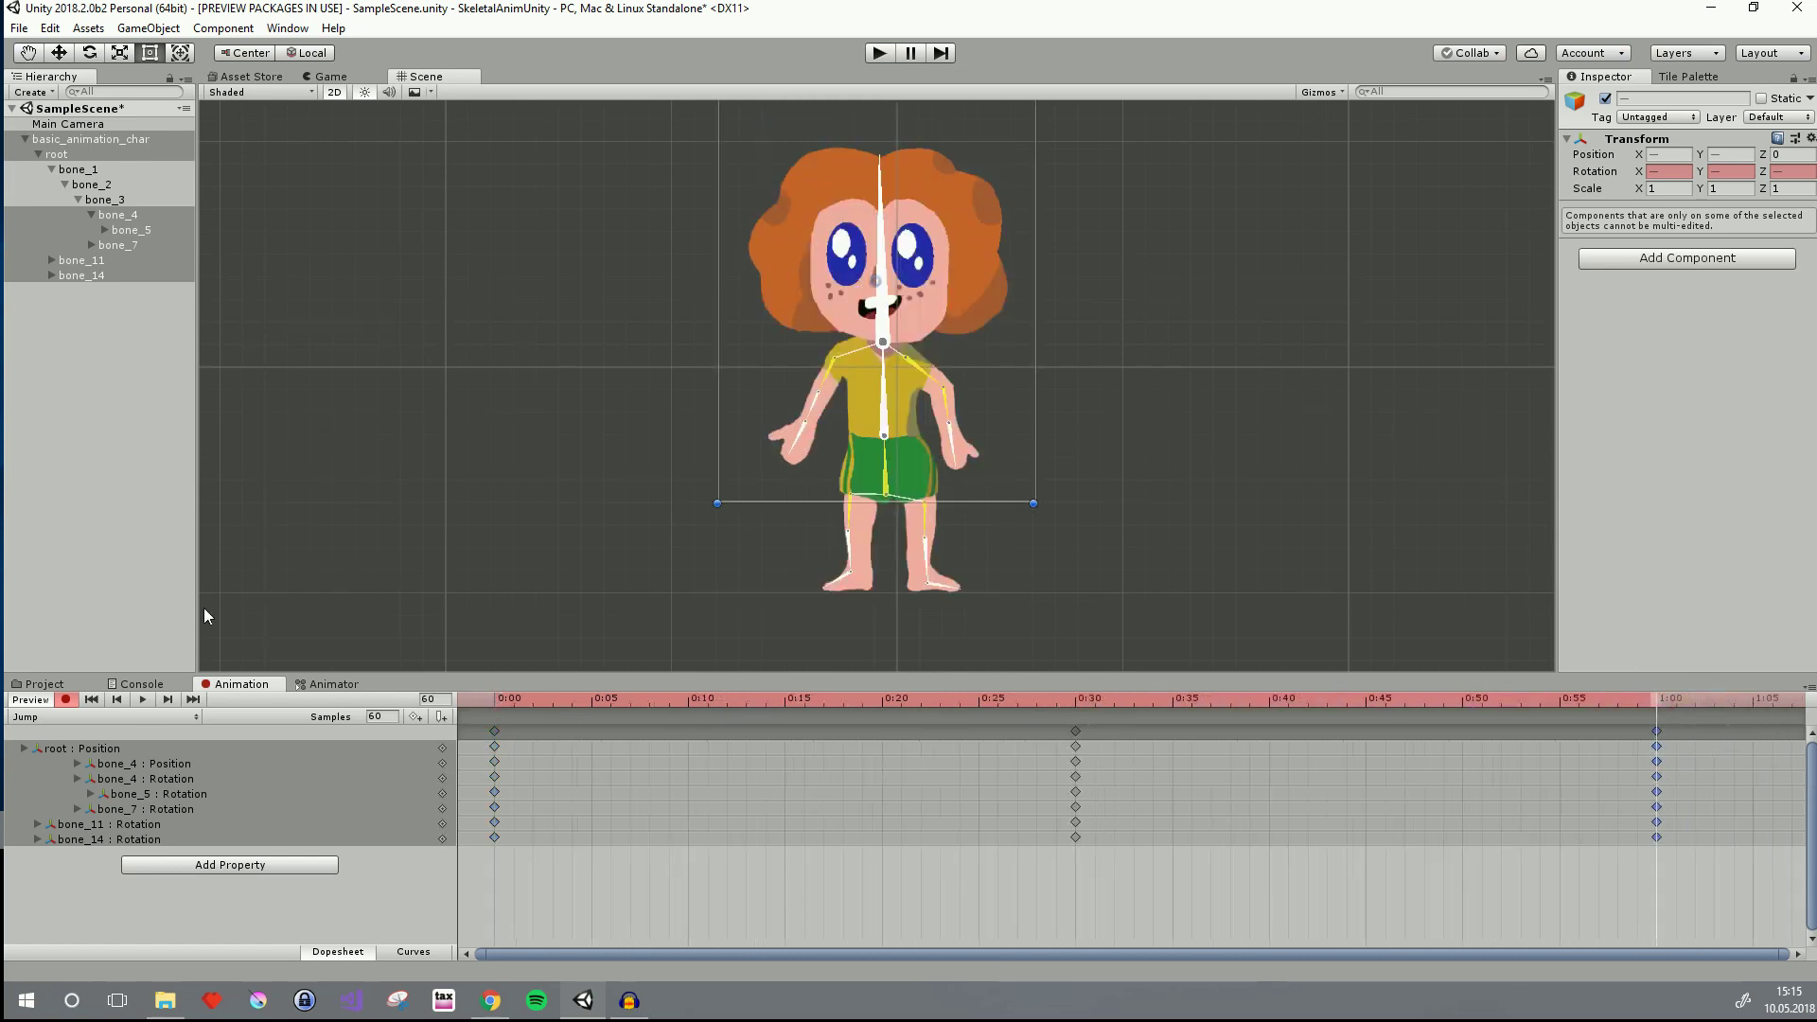
Stop recording and play back the Jump animation
click(65, 699)
click(140, 700)
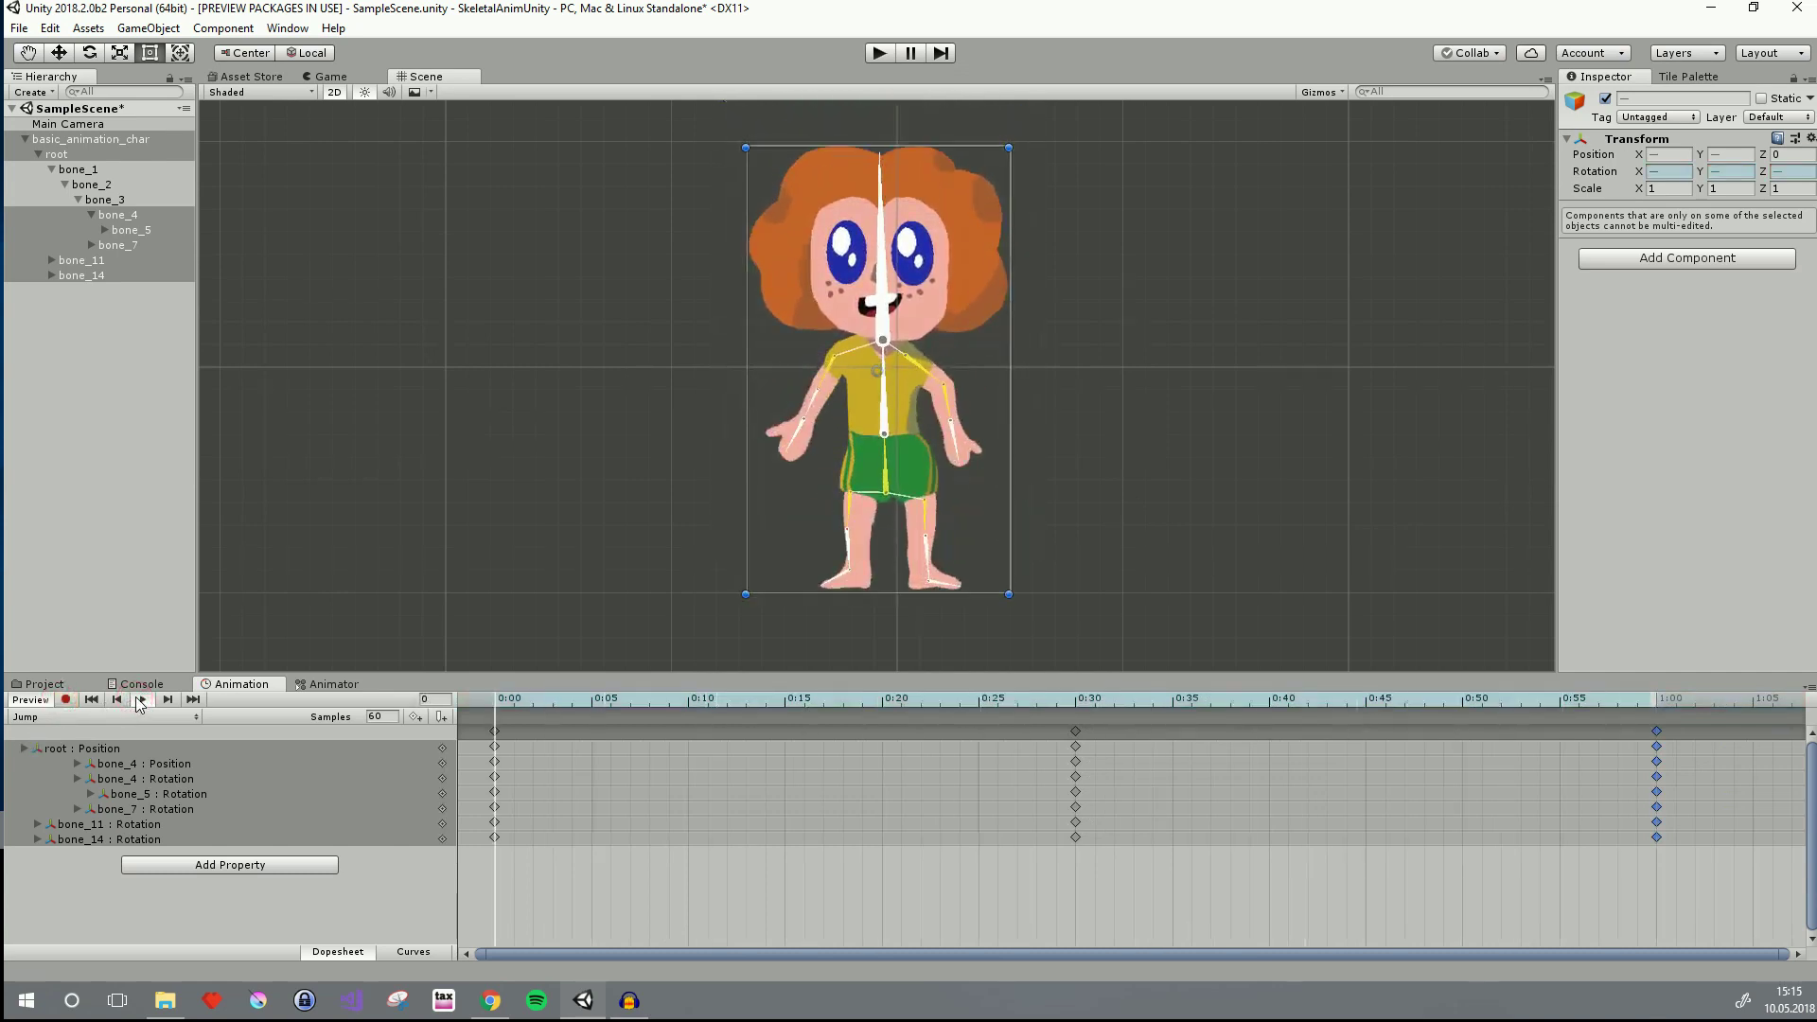
scroll(1131, 398, down, 2)
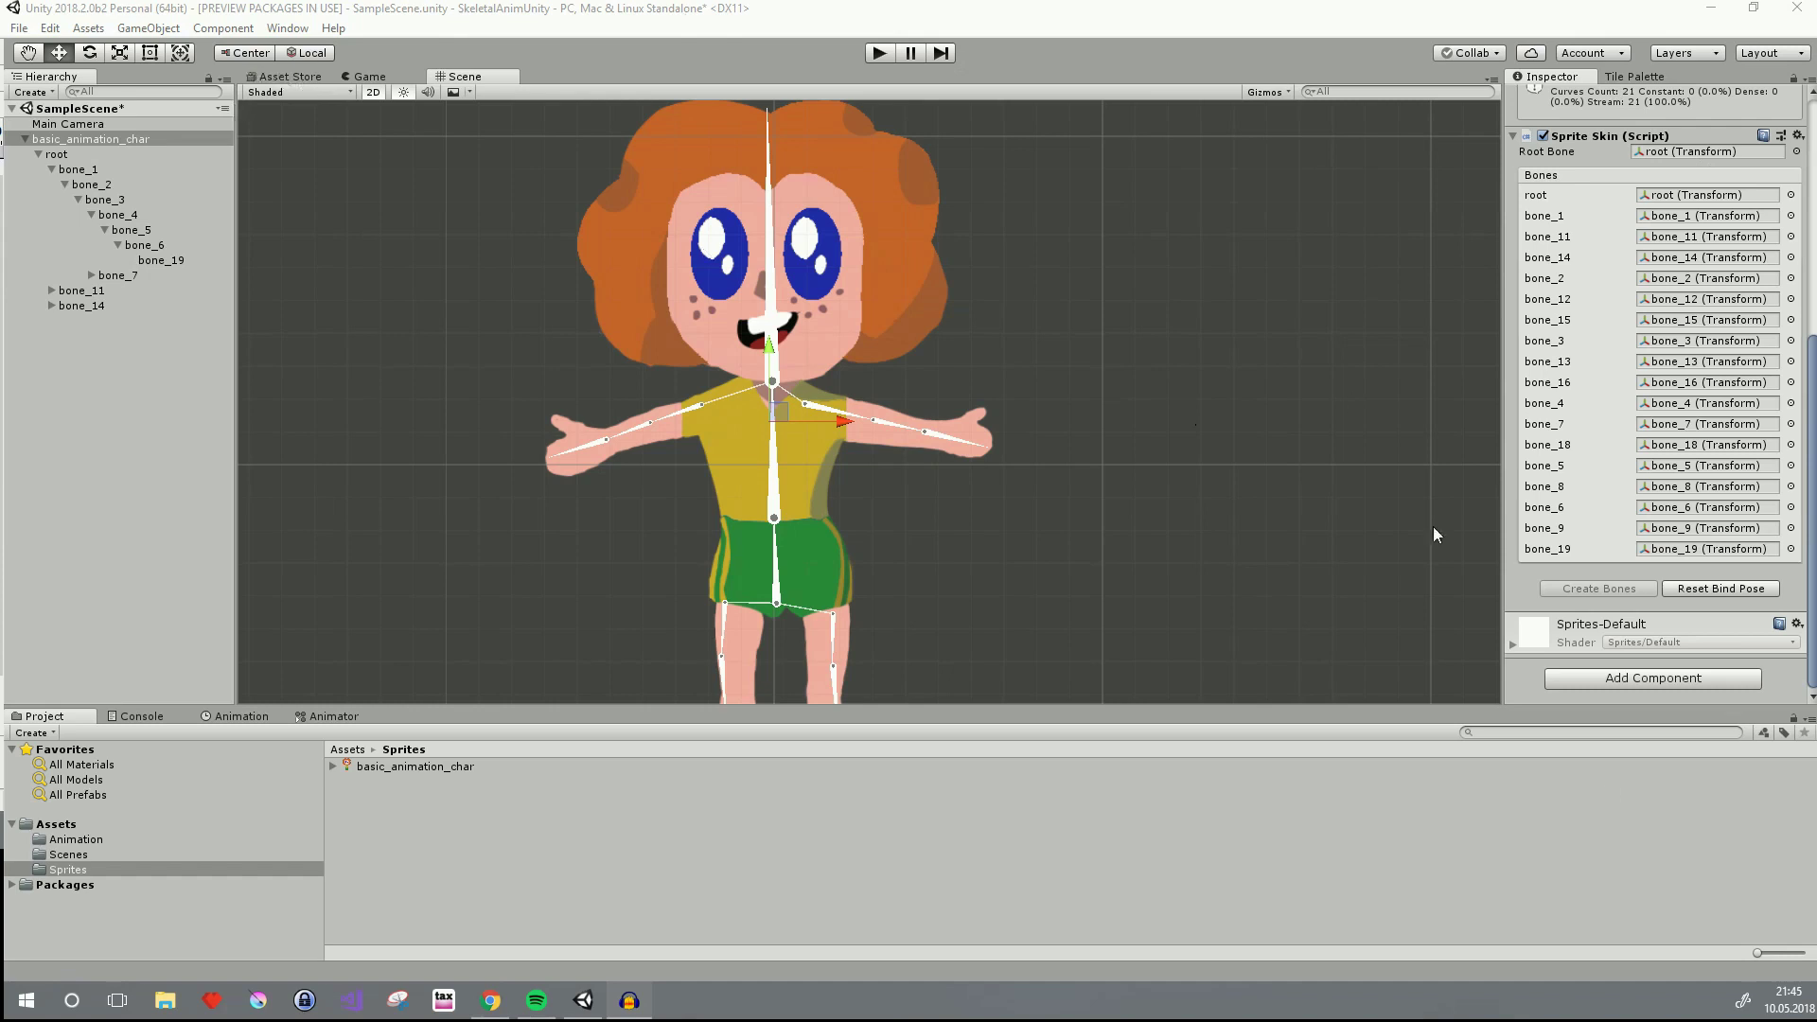
Add IK Manager 2D (searched 'ikma') to basic_animation_char and list the IK solver types
click(1655, 685)
text(ikma)
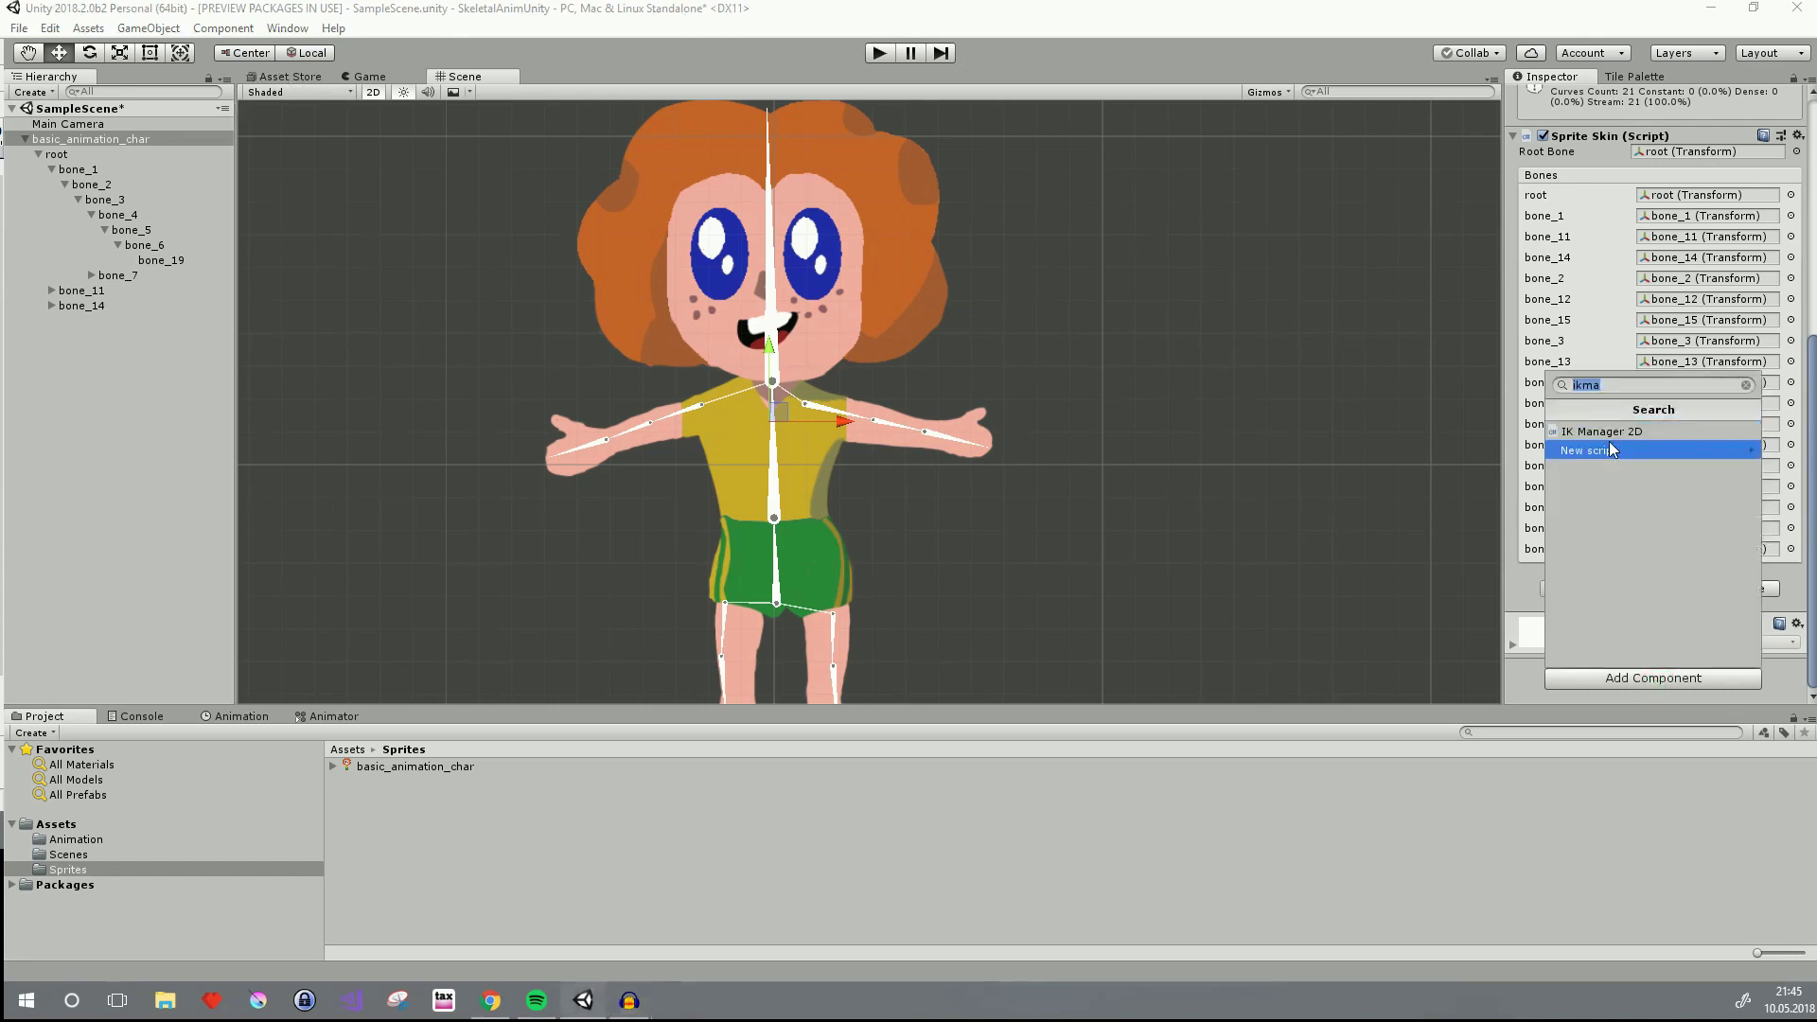
click(1645, 433)
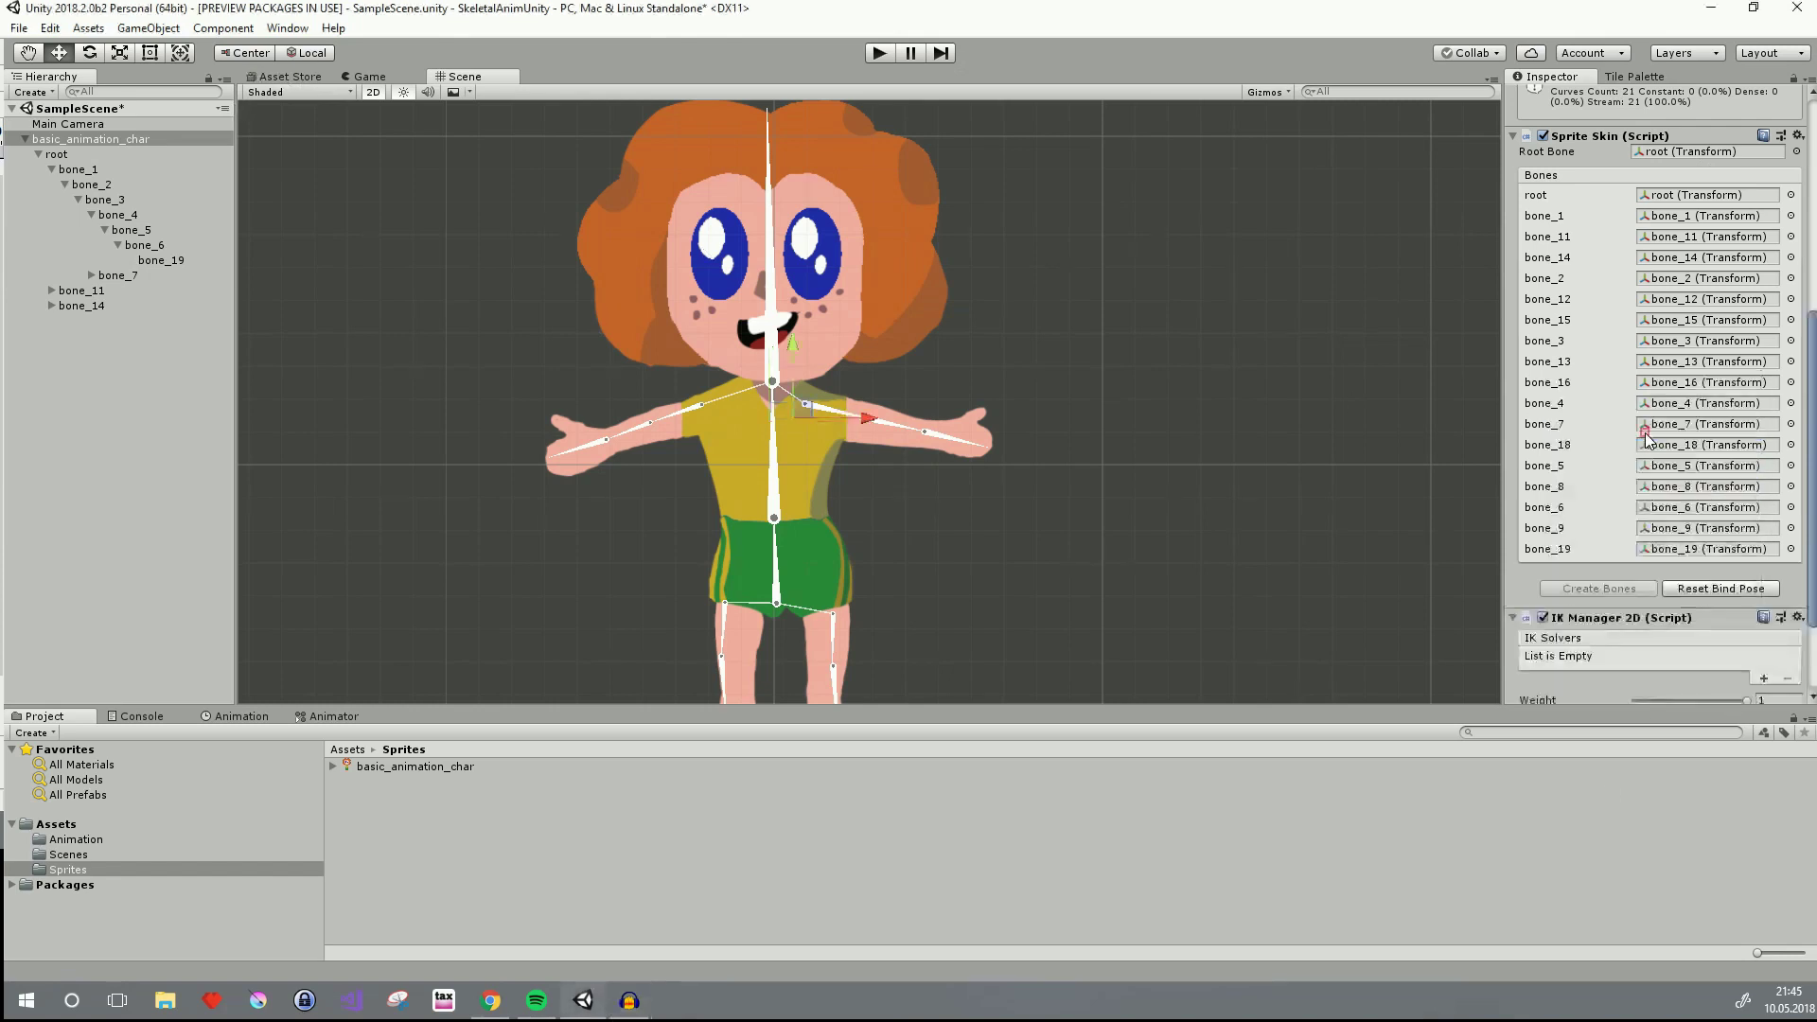
scroll(1683, 528, down, 3)
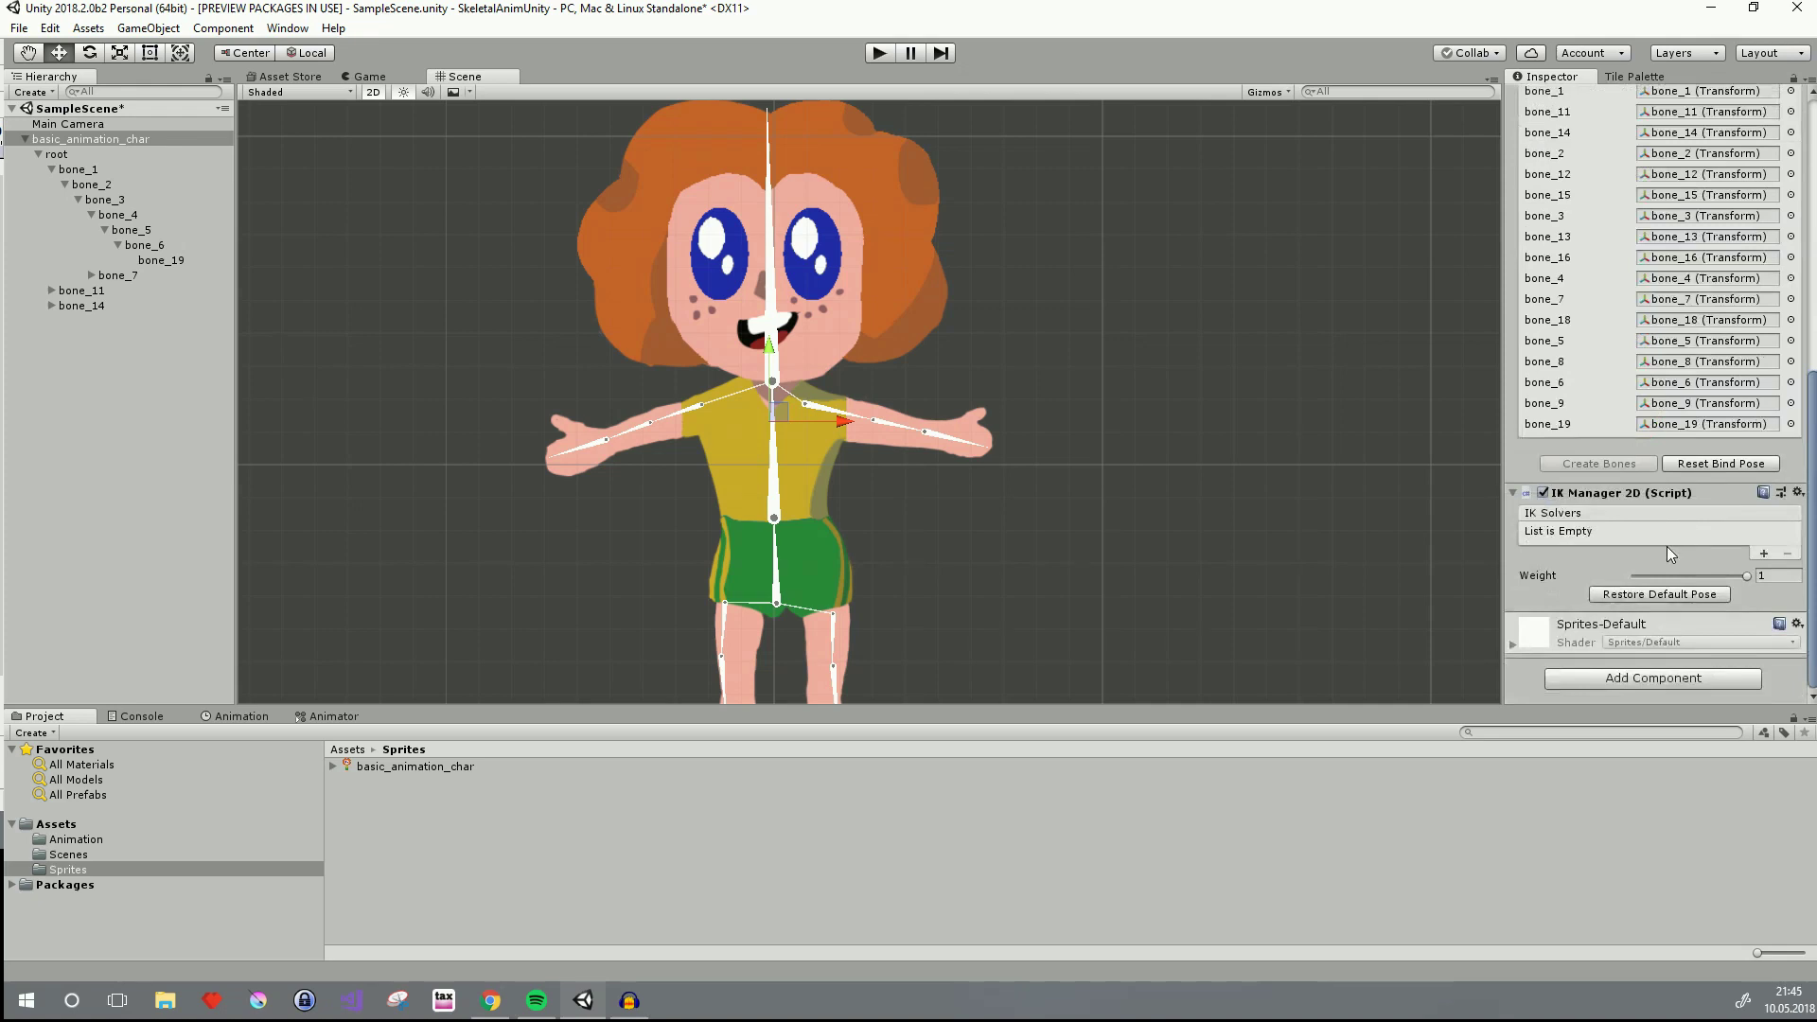
click(94, 138)
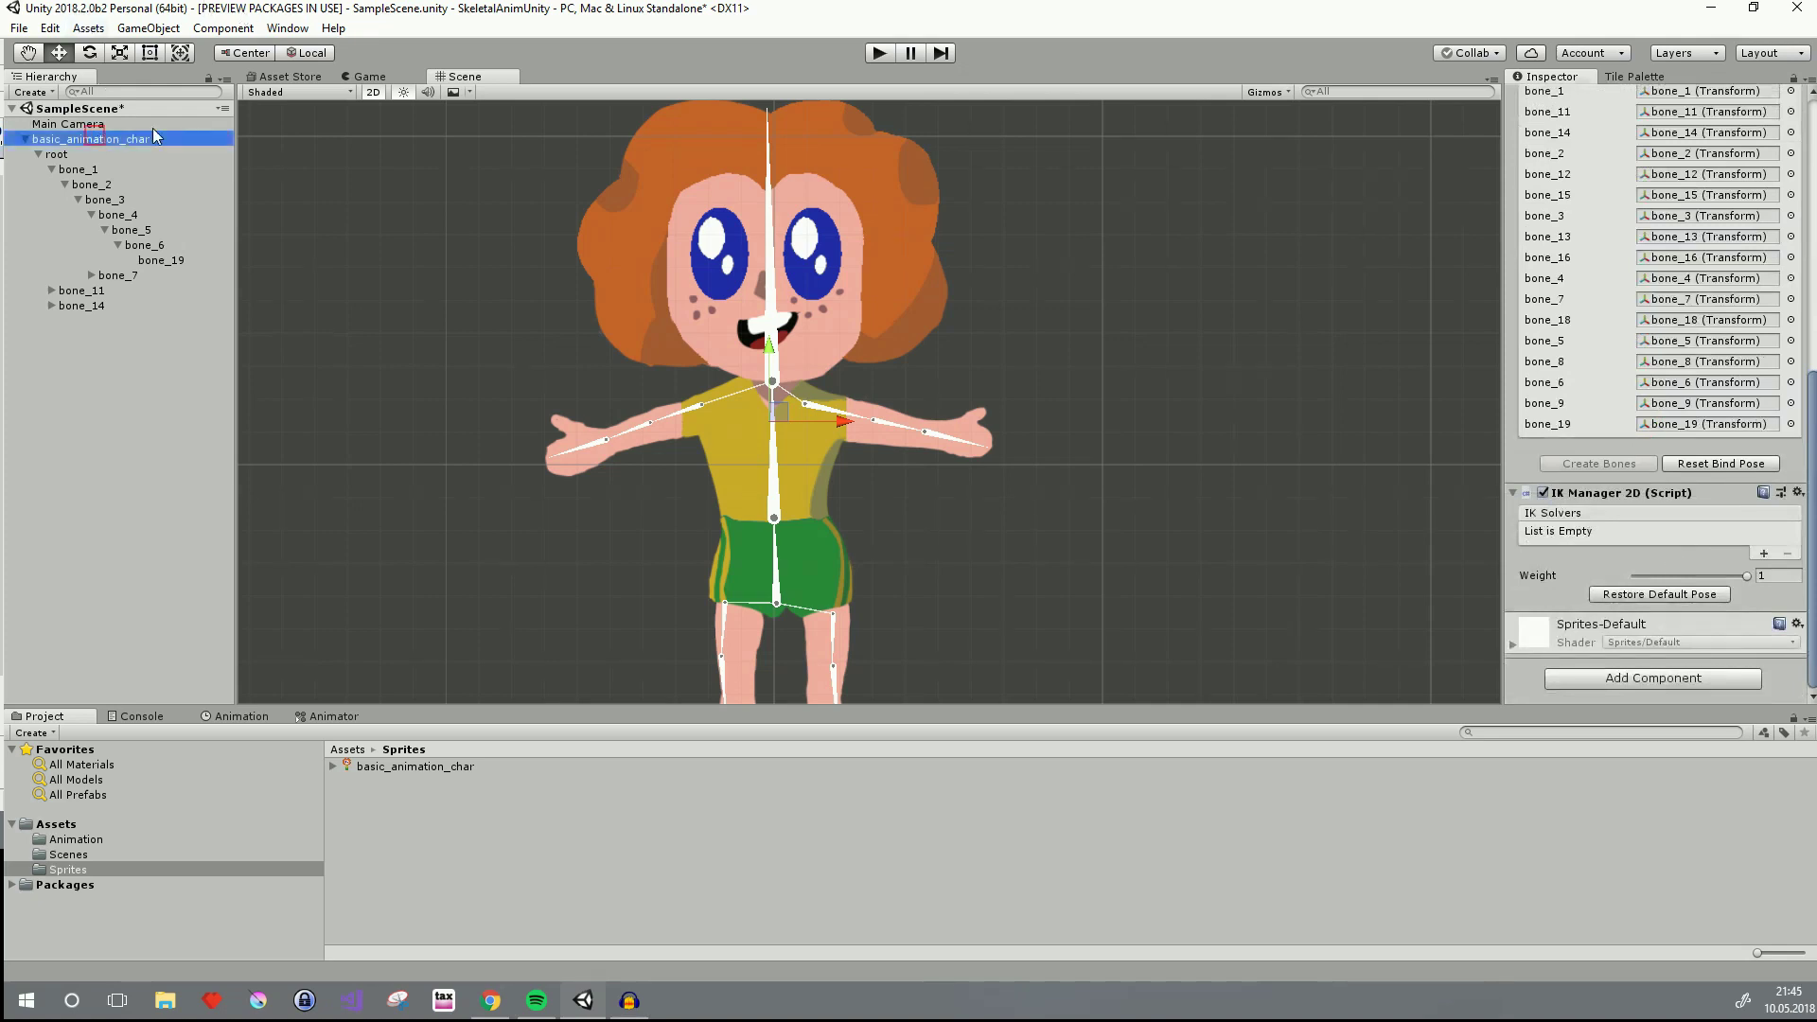
click(1764, 553)
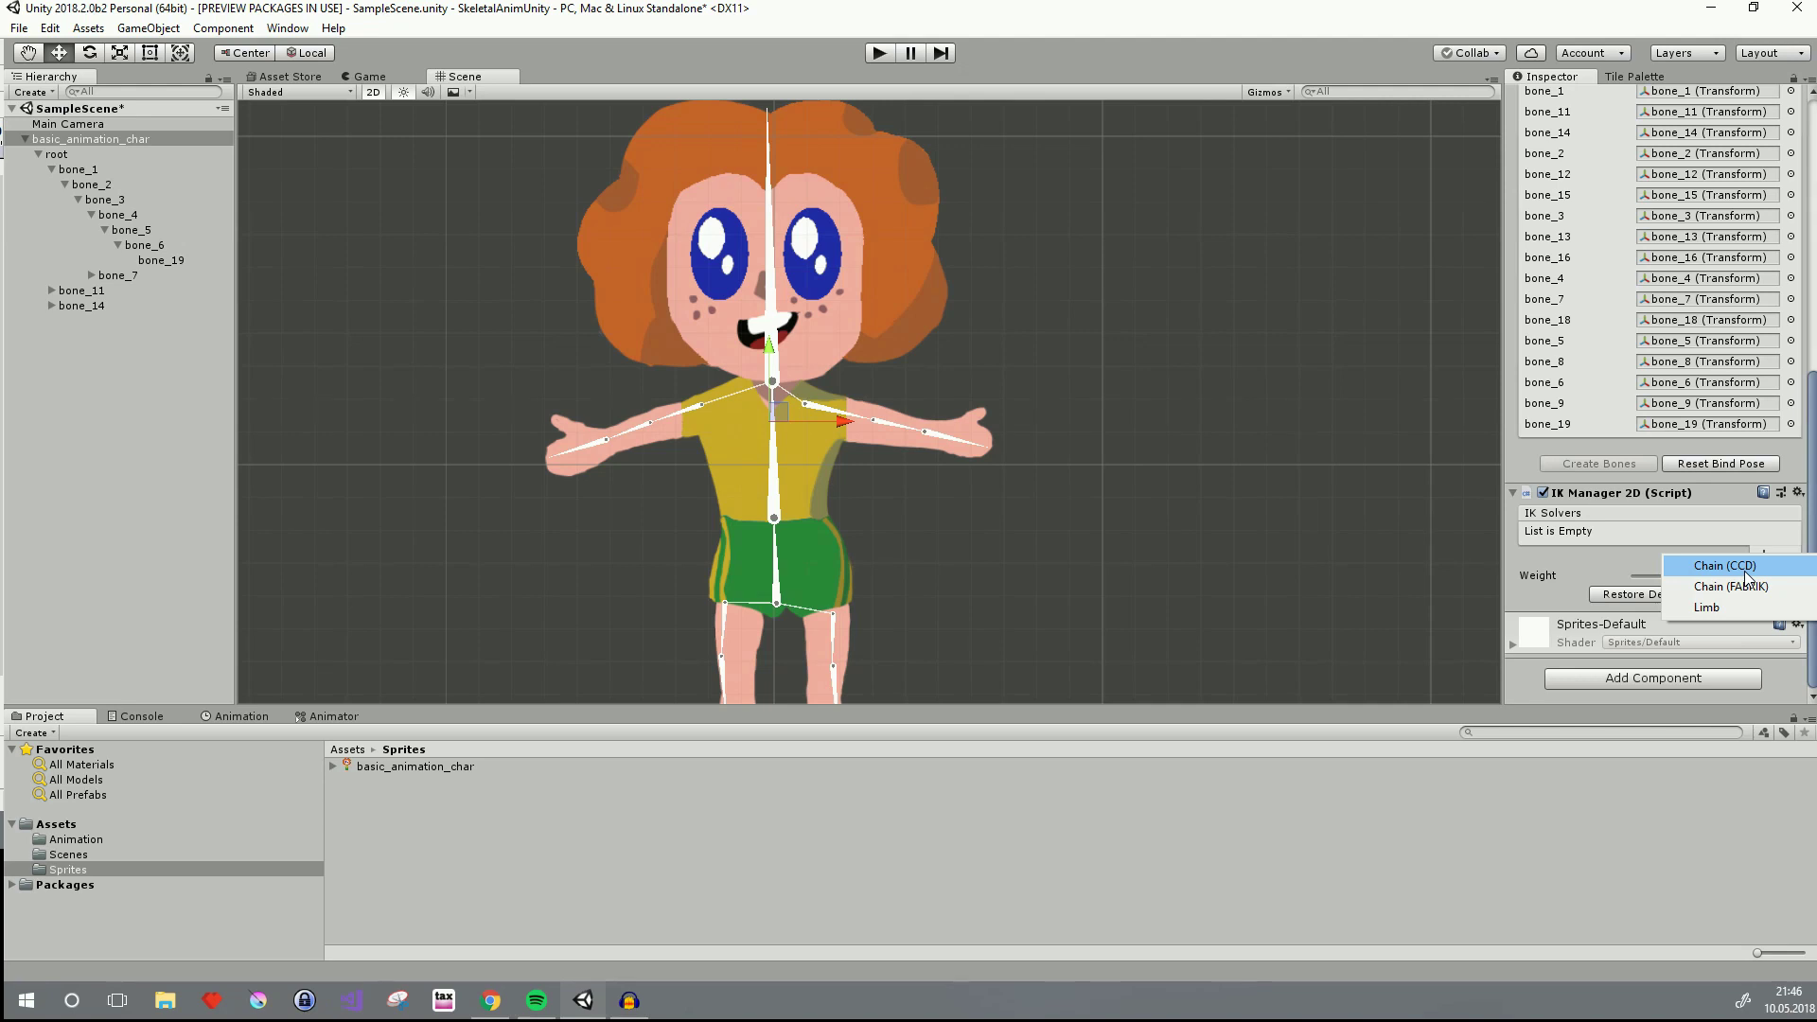
Add a Chain (CCD) IK solver and rename the new CCDSolver2D to LArm_Solver2D
click(1746, 572)
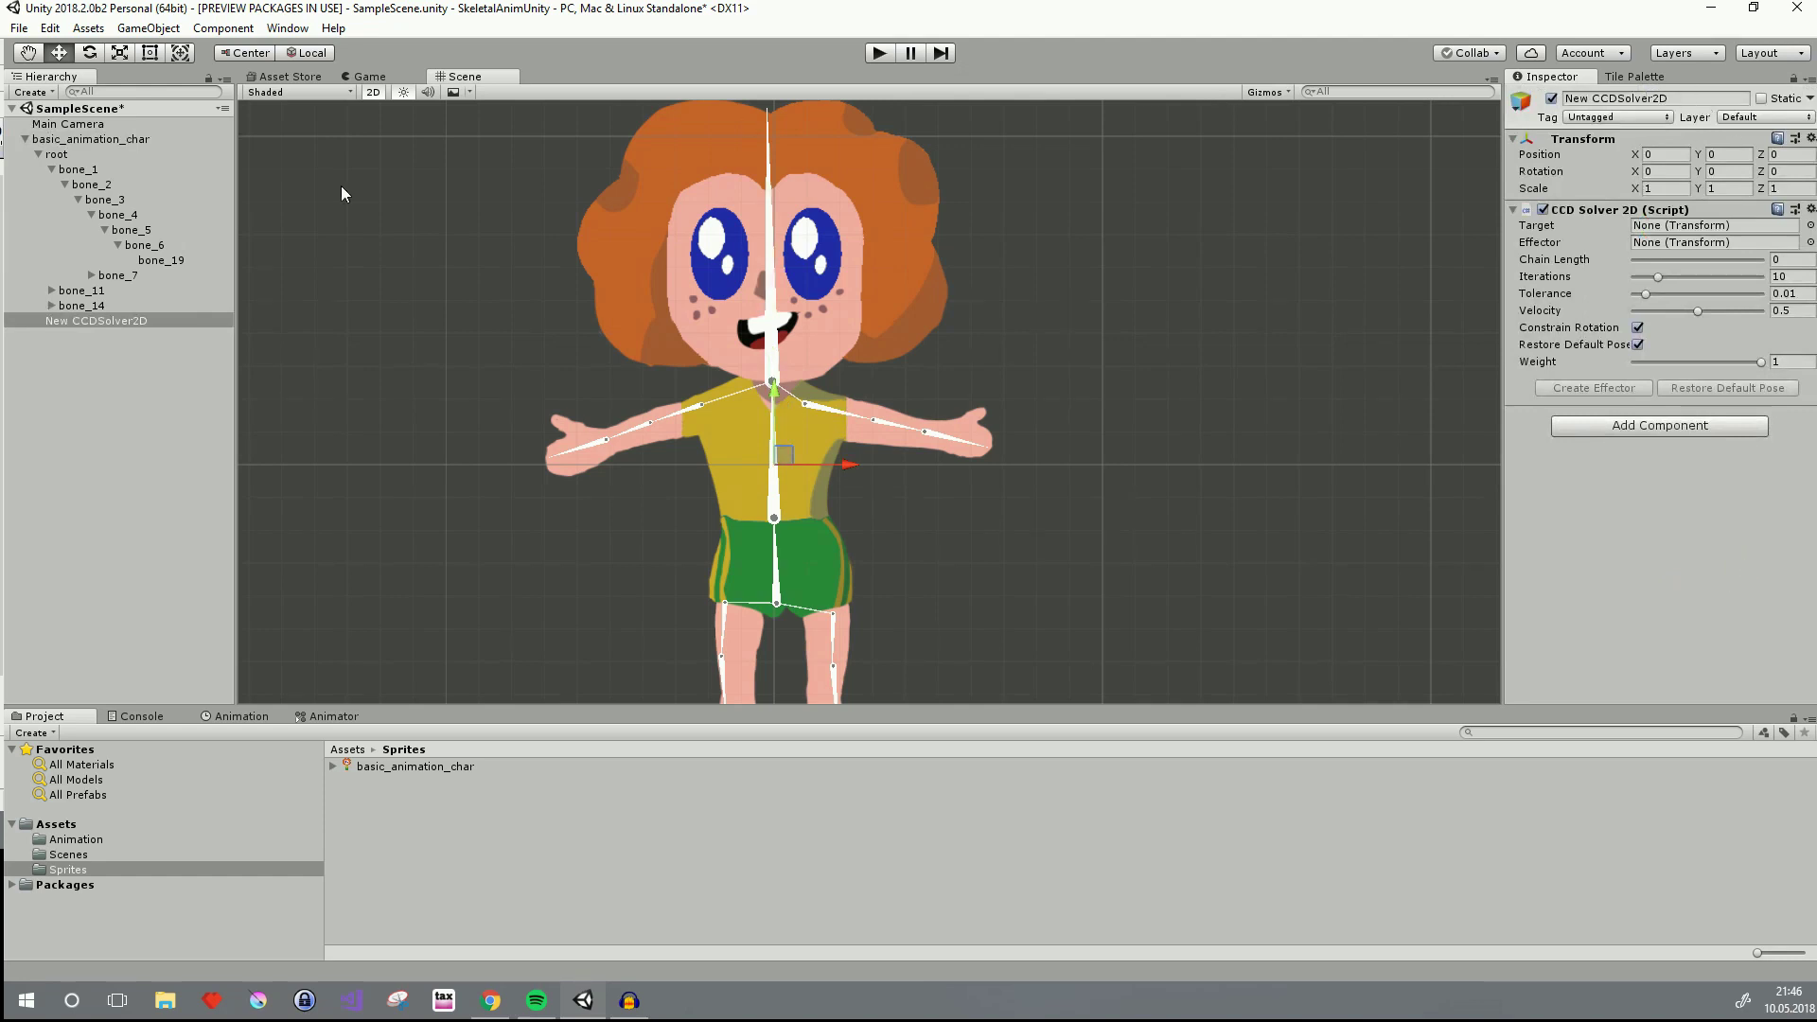
click(93, 320)
click(93, 320)
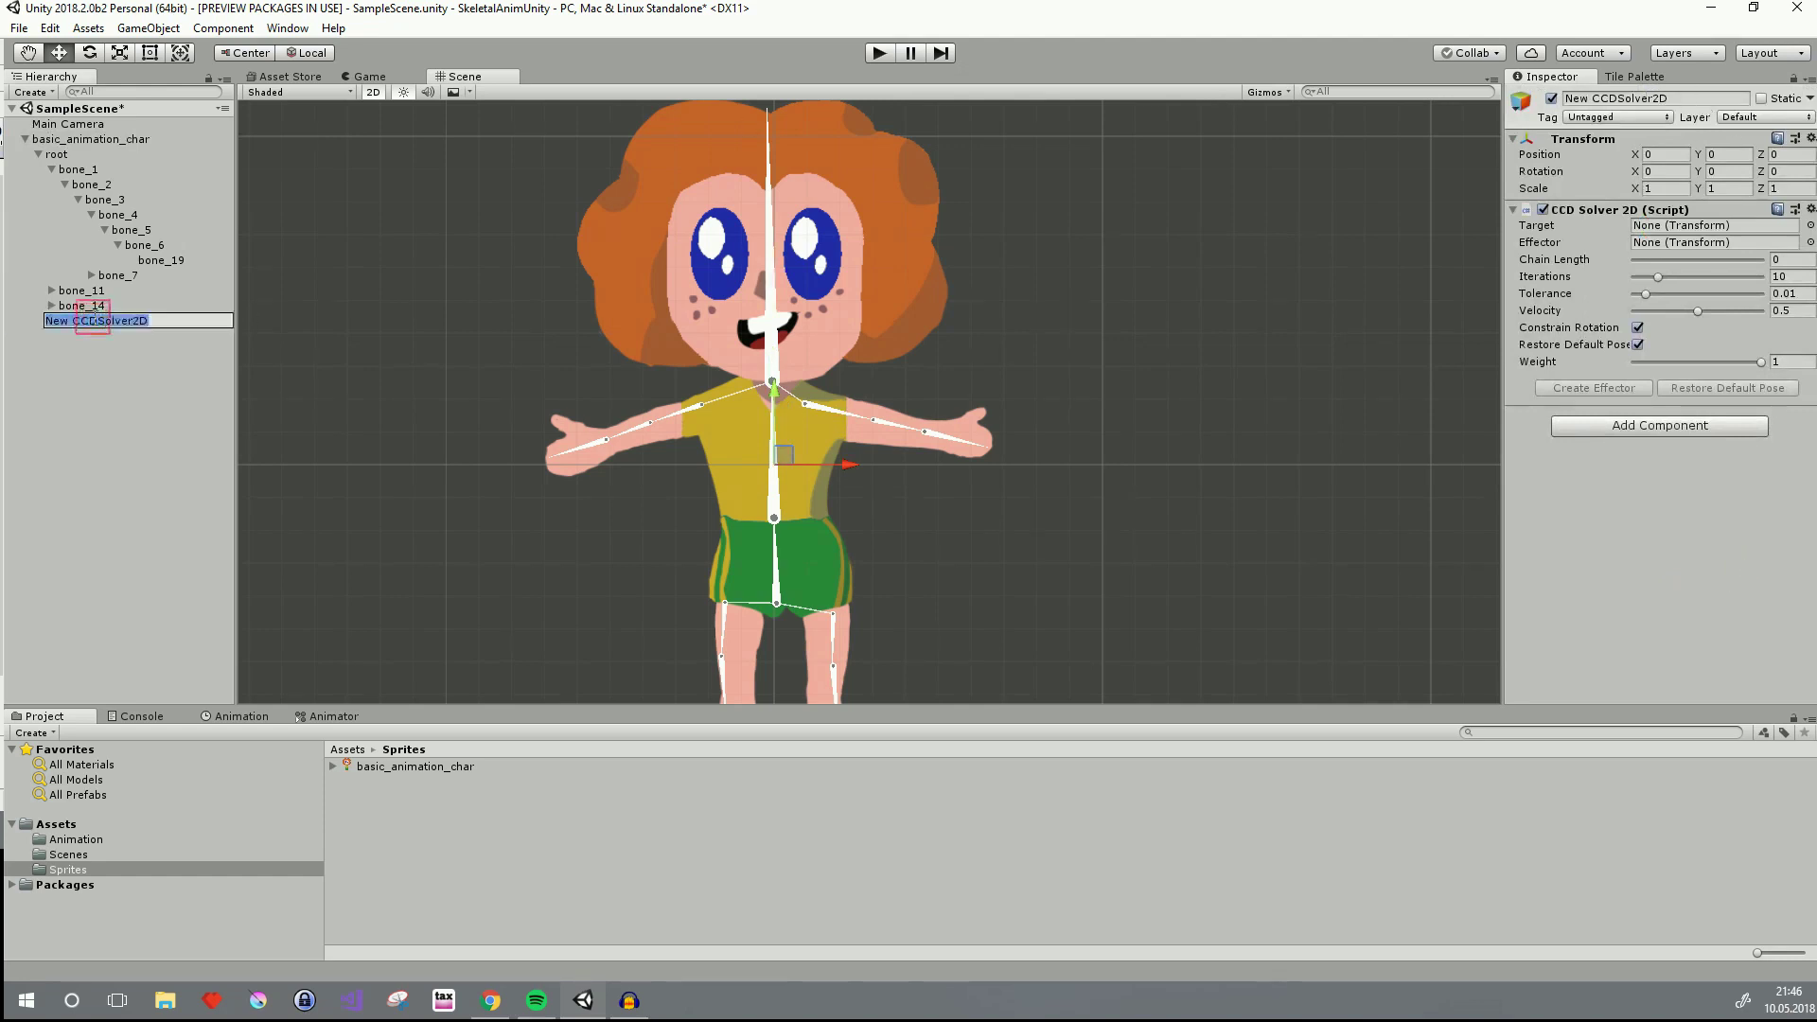
text(LArm_)
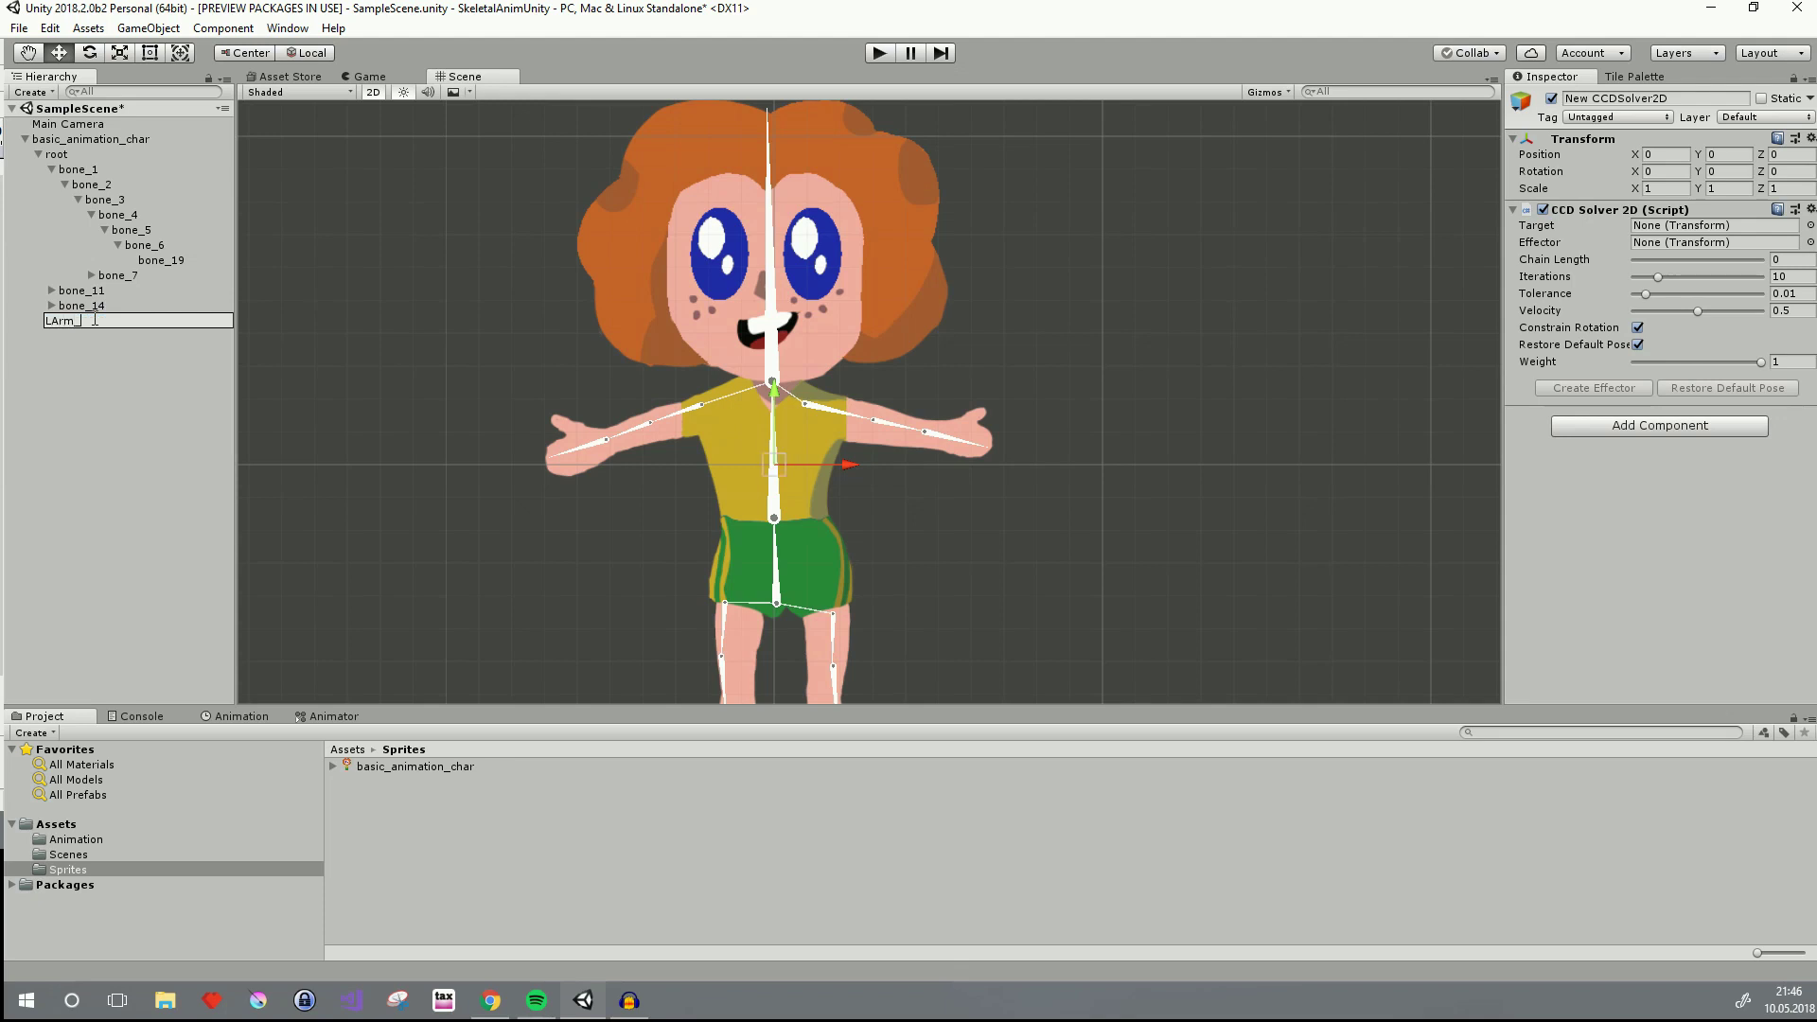
text(Solver2D)
click(122, 422)
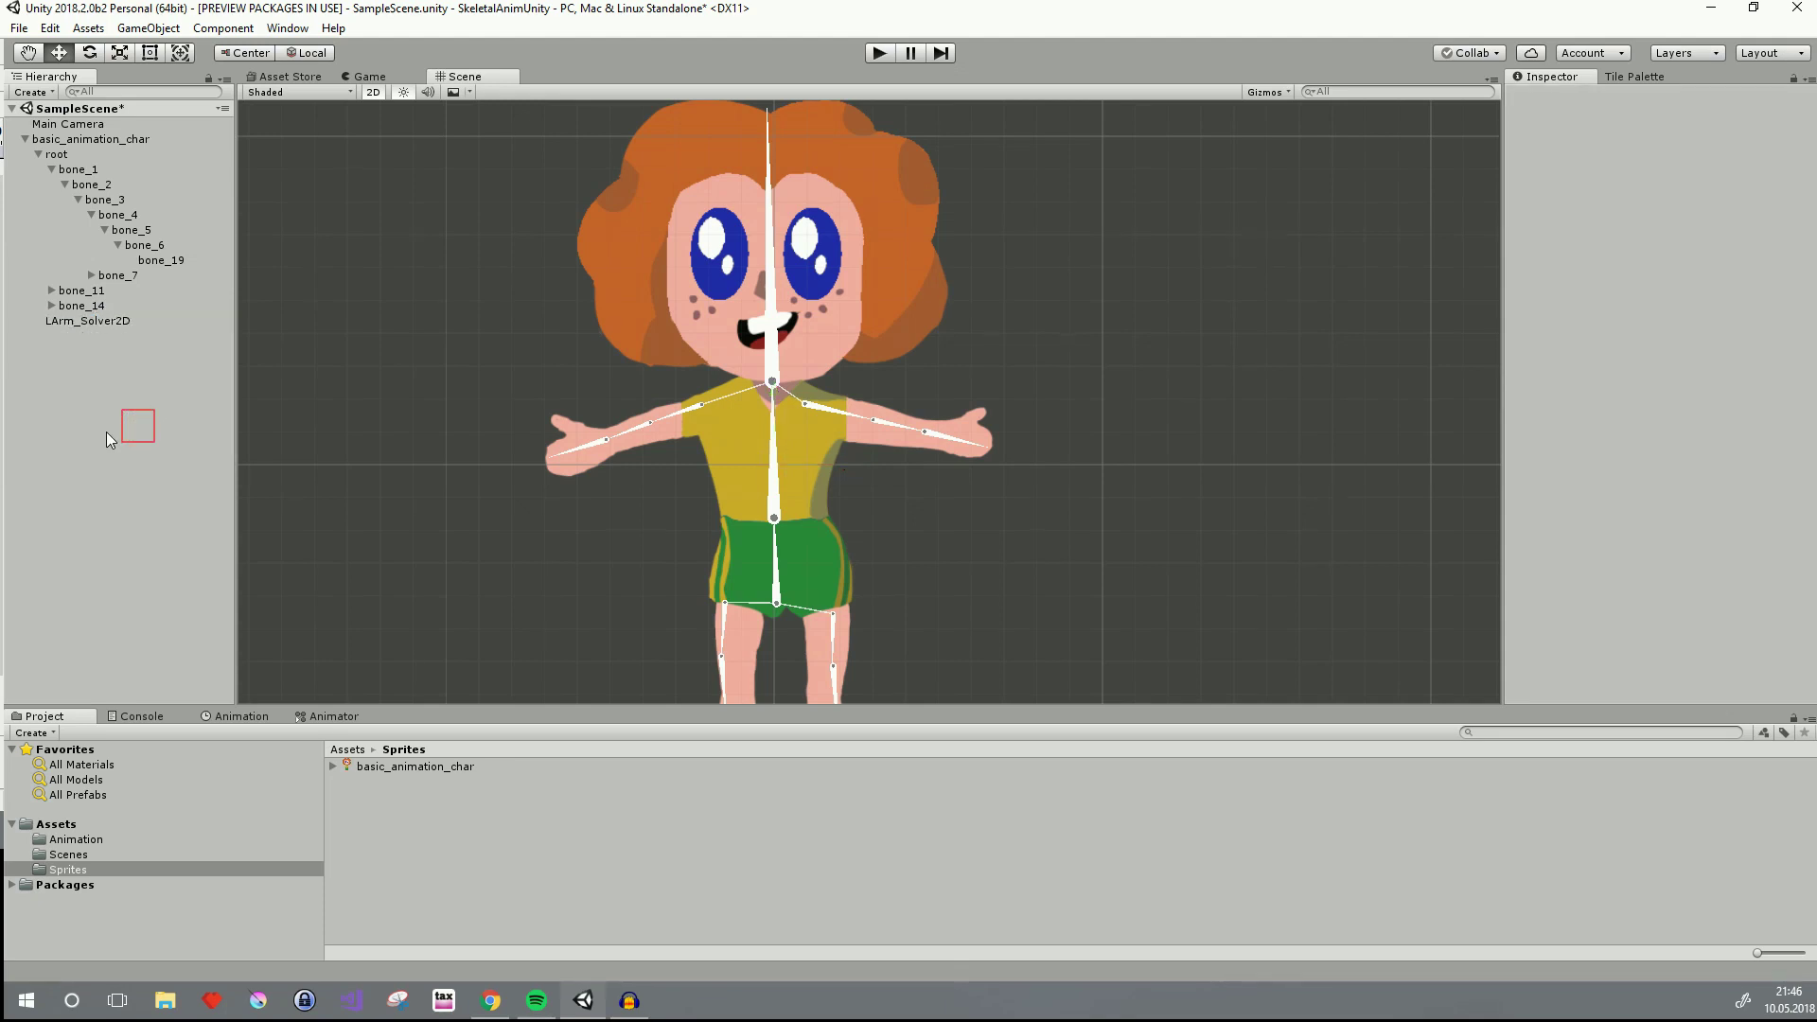
Select LArm_Solver2D and inspect its still-unset Target setting
click(111, 320)
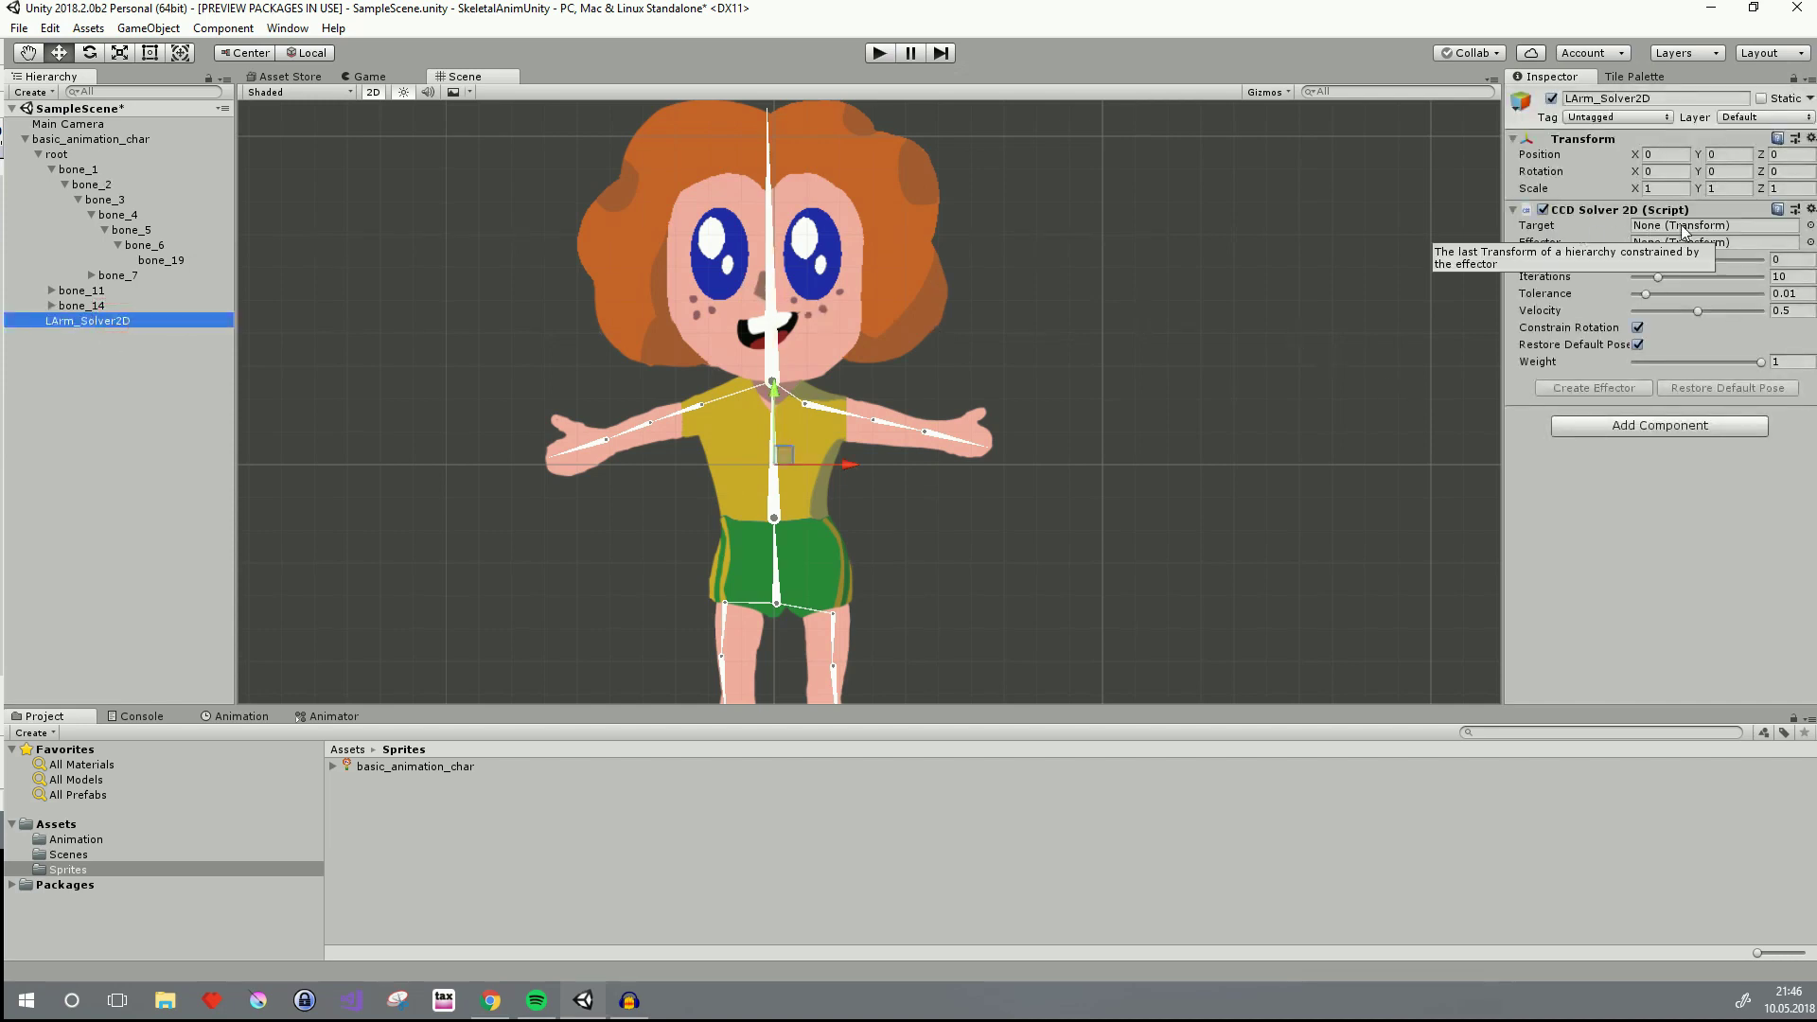
click(1587, 229)
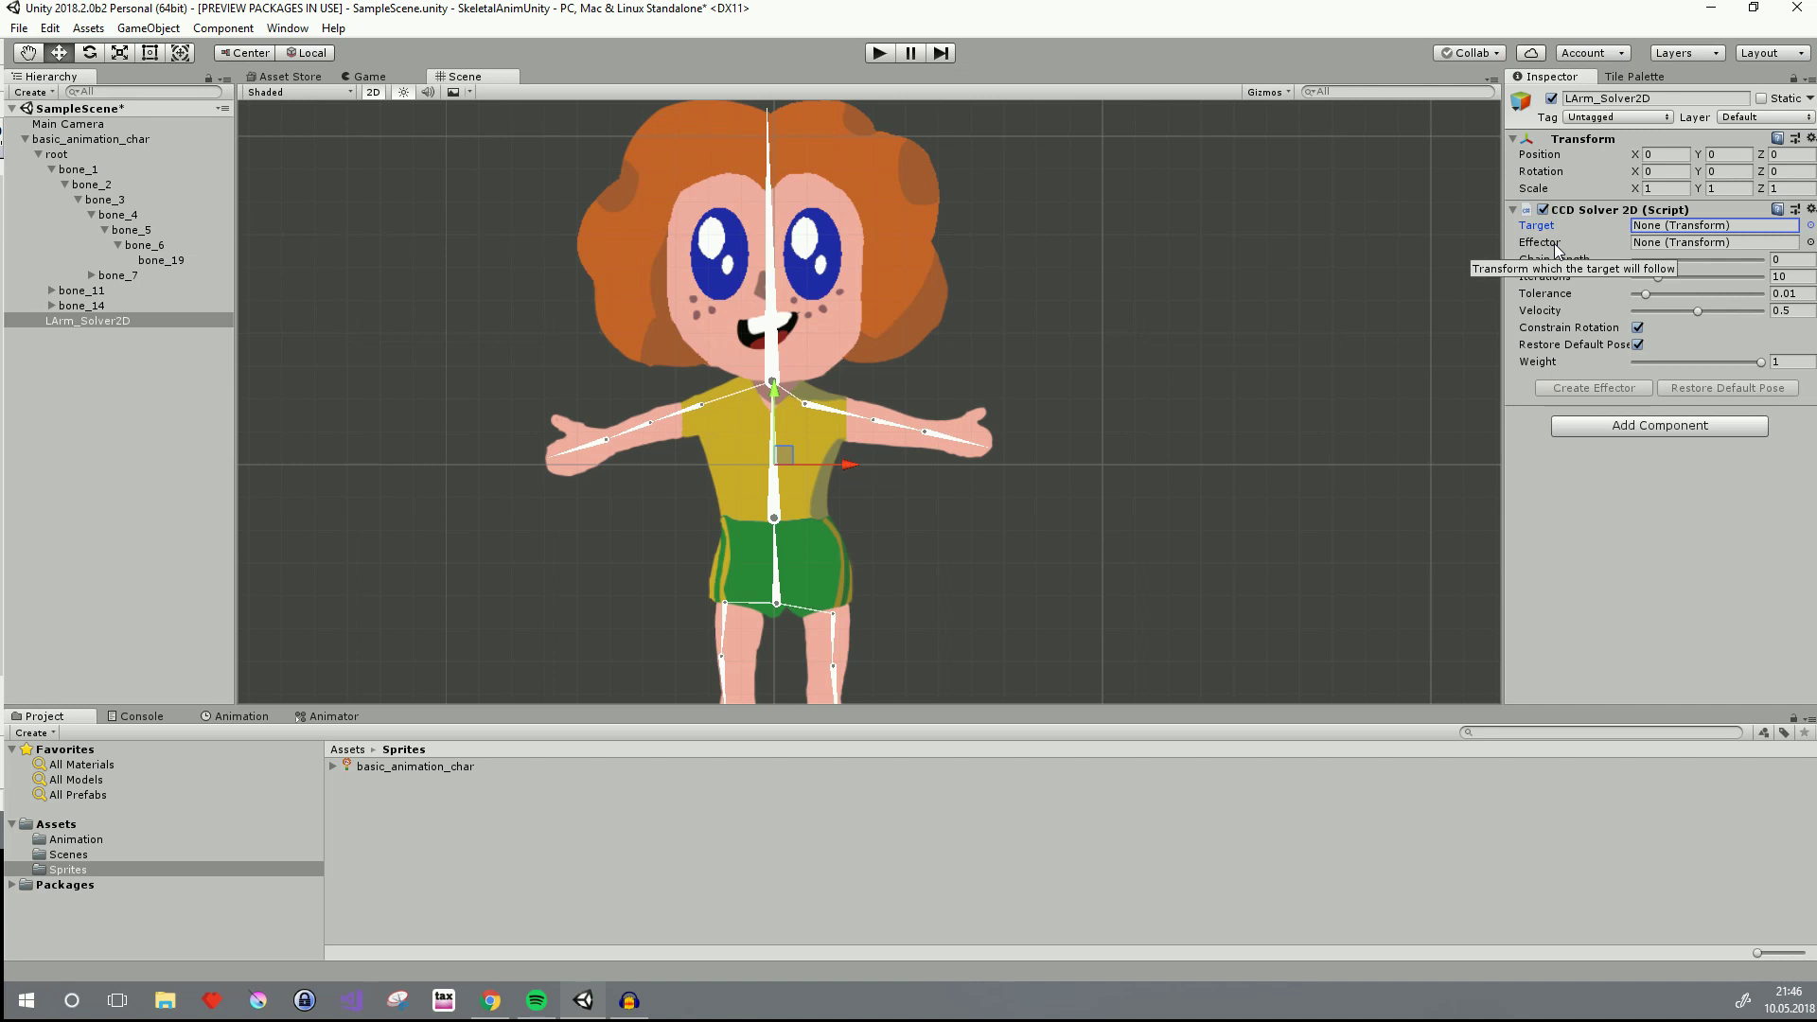
right_click(81, 483)
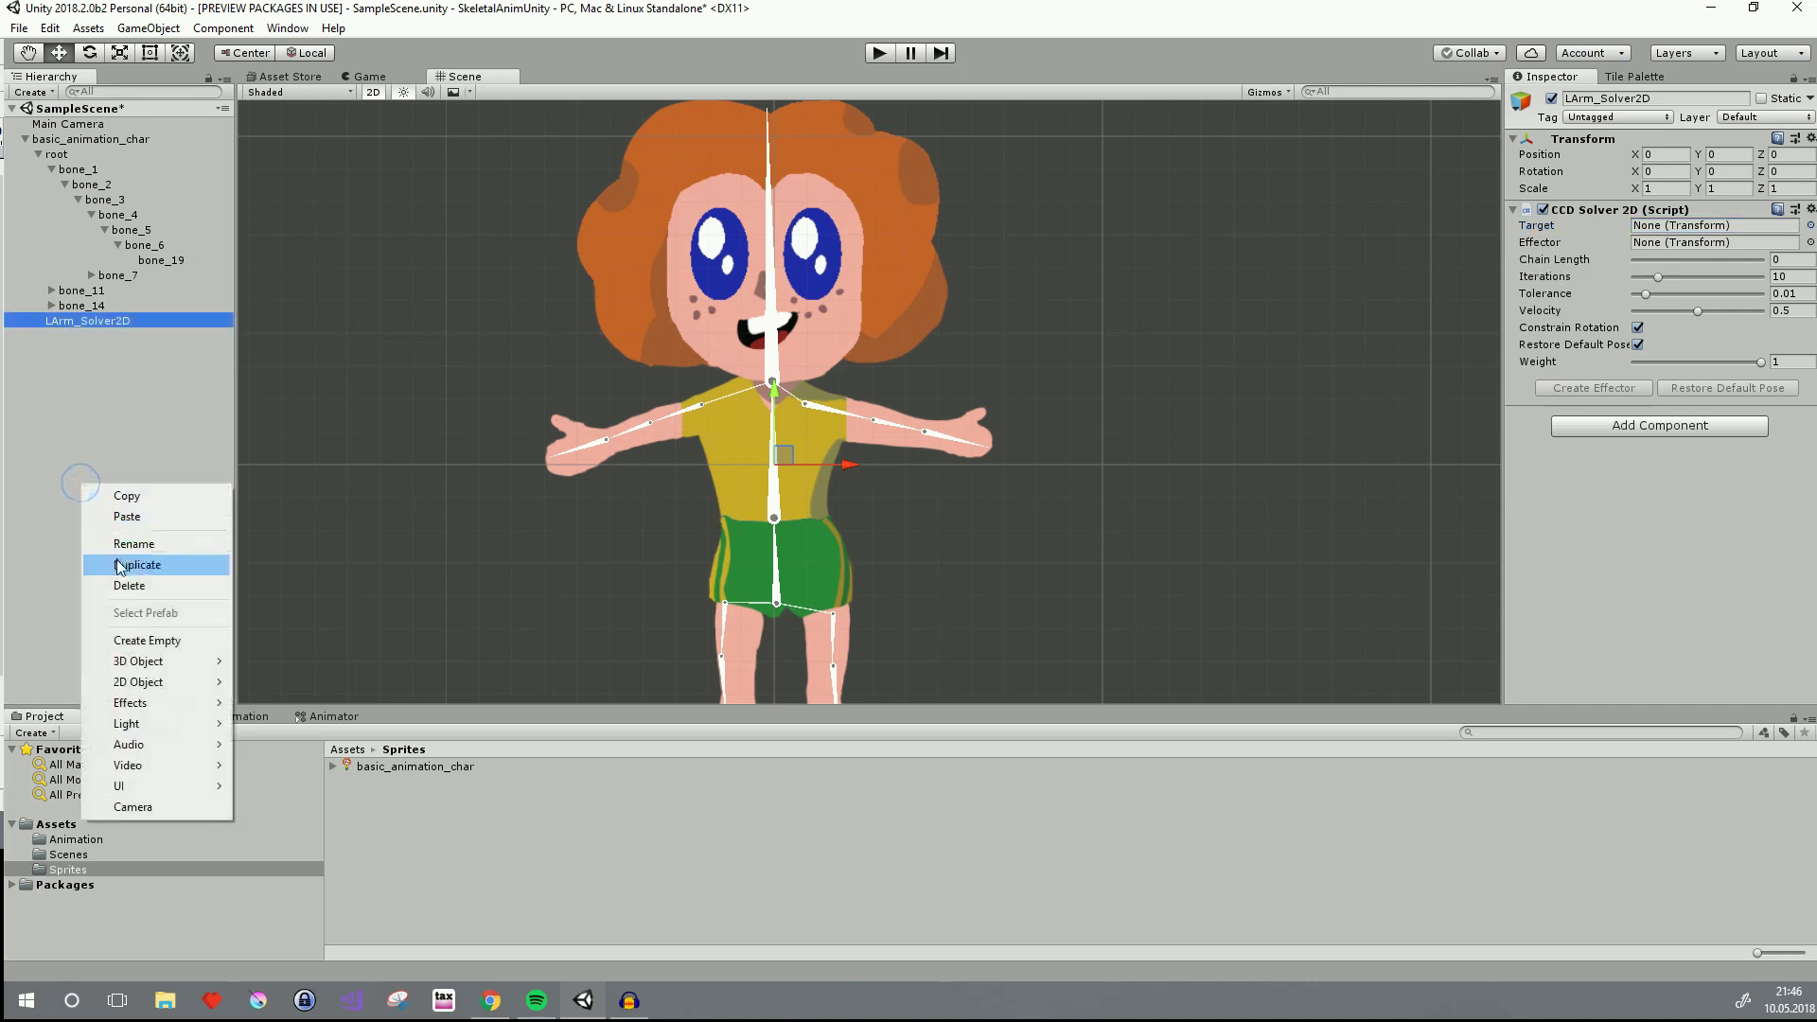
Create an empty object named LArm_Effector and move it beside the solver under basic_animation_char
click(139, 636)
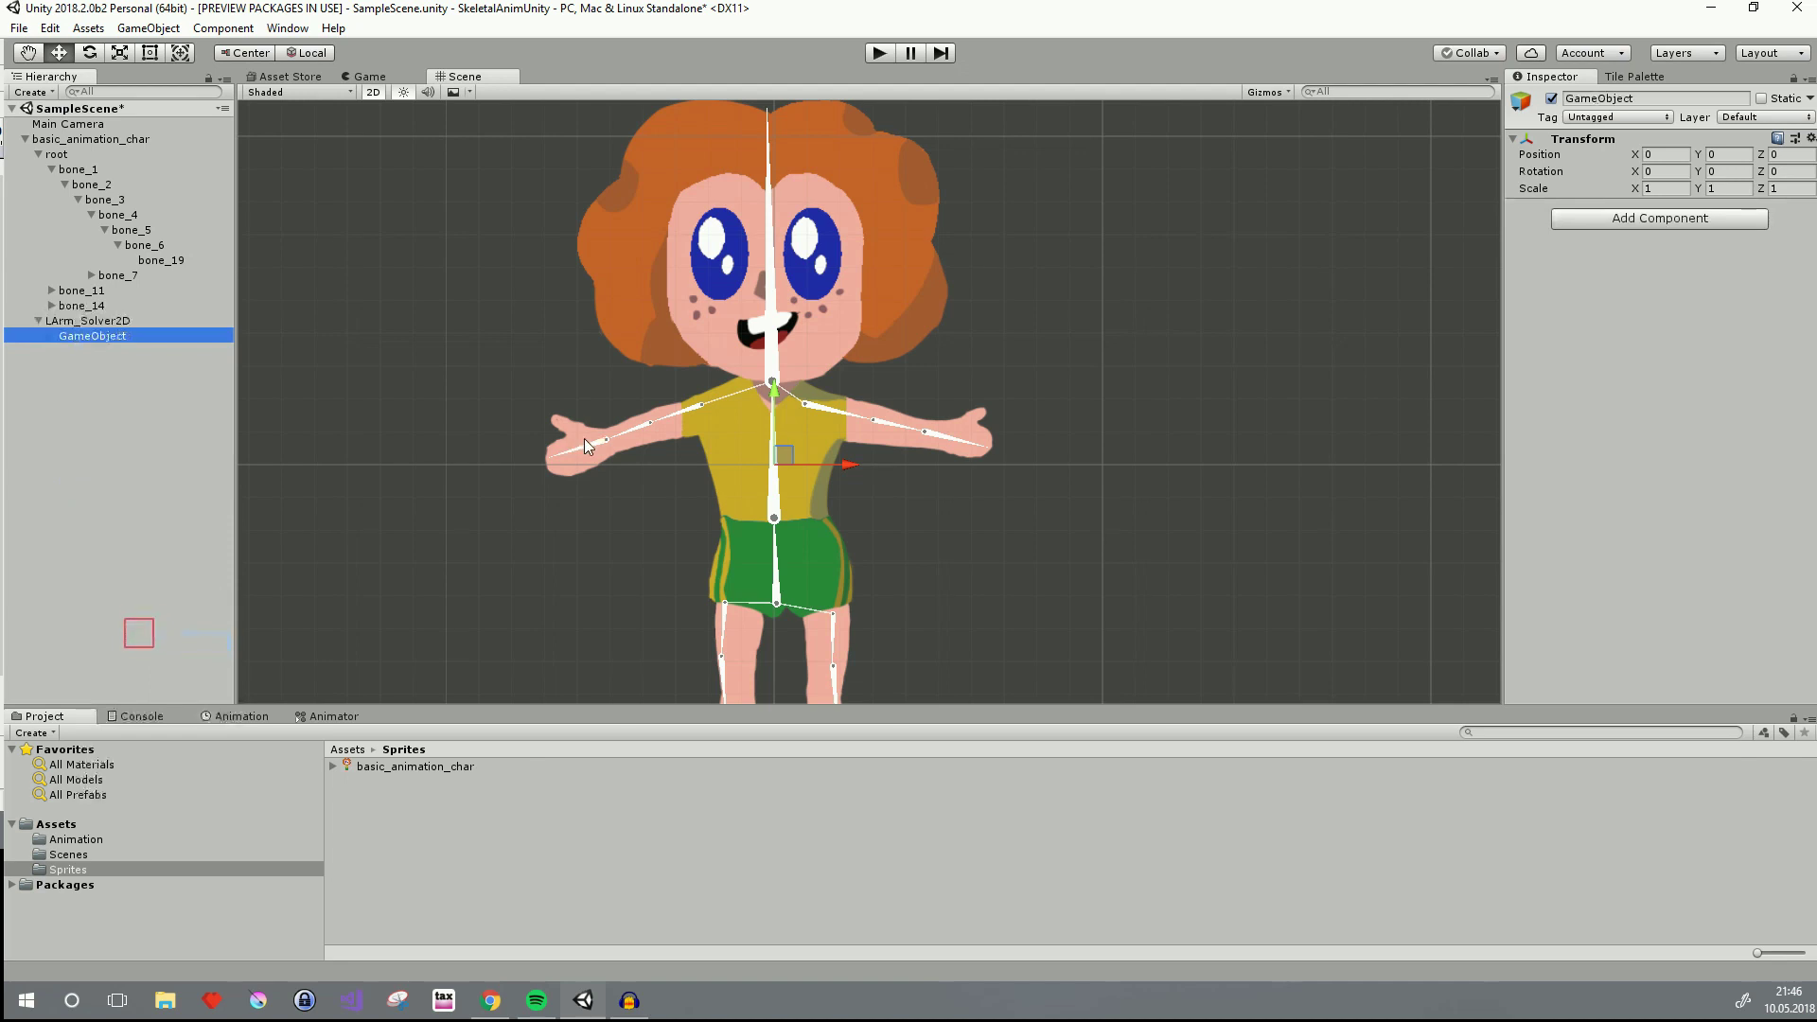
text(LA)
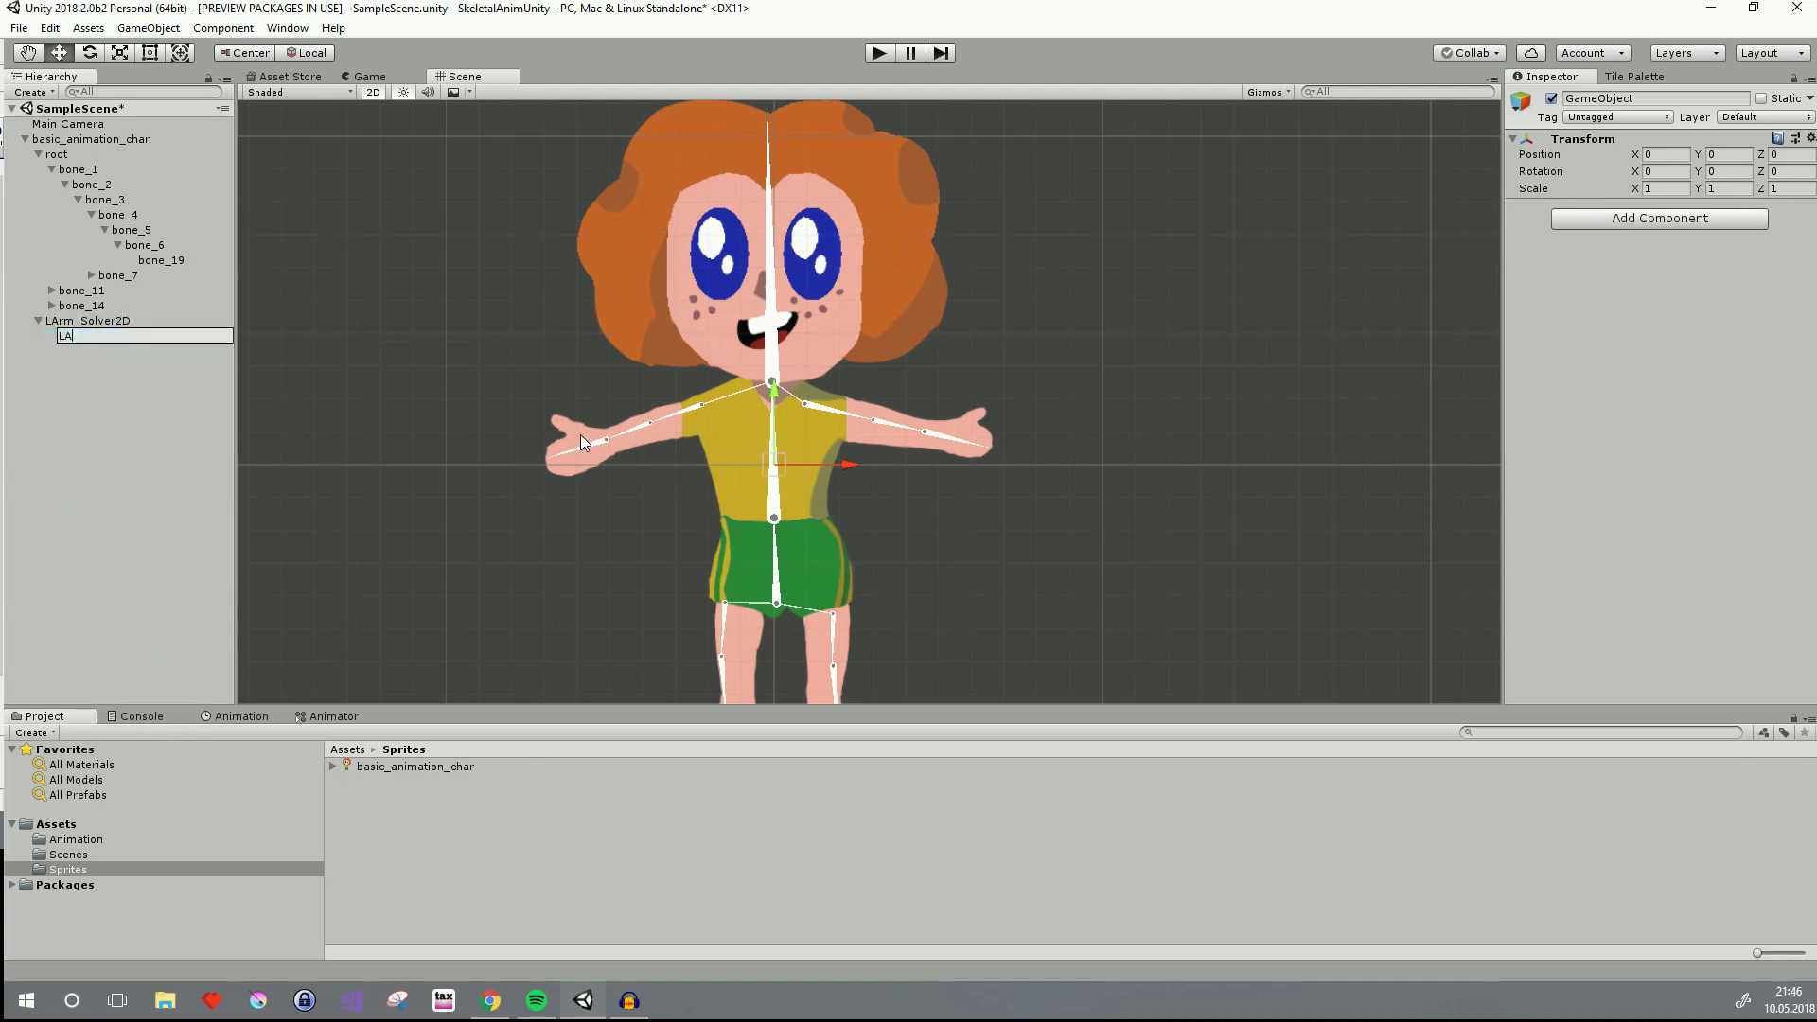
text(rm_Effector)
key(Return)
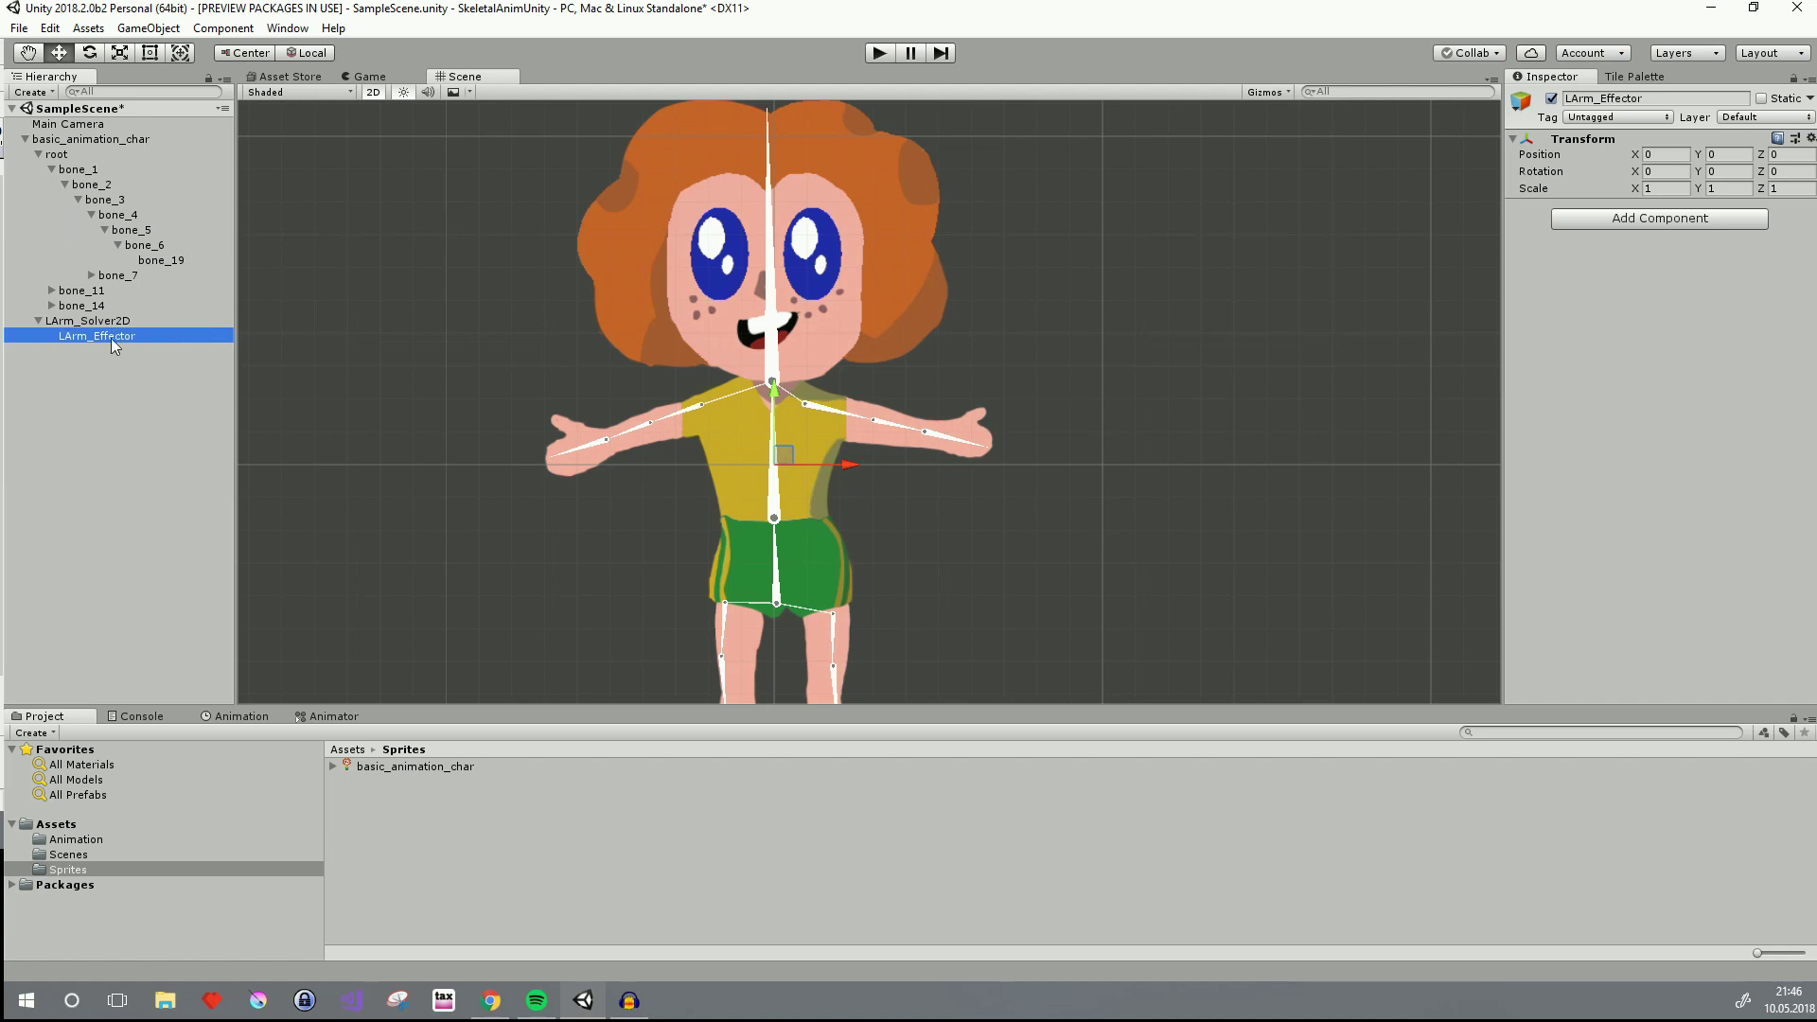
drag(112, 332, 103, 142)
click(102, 322)
click(99, 344)
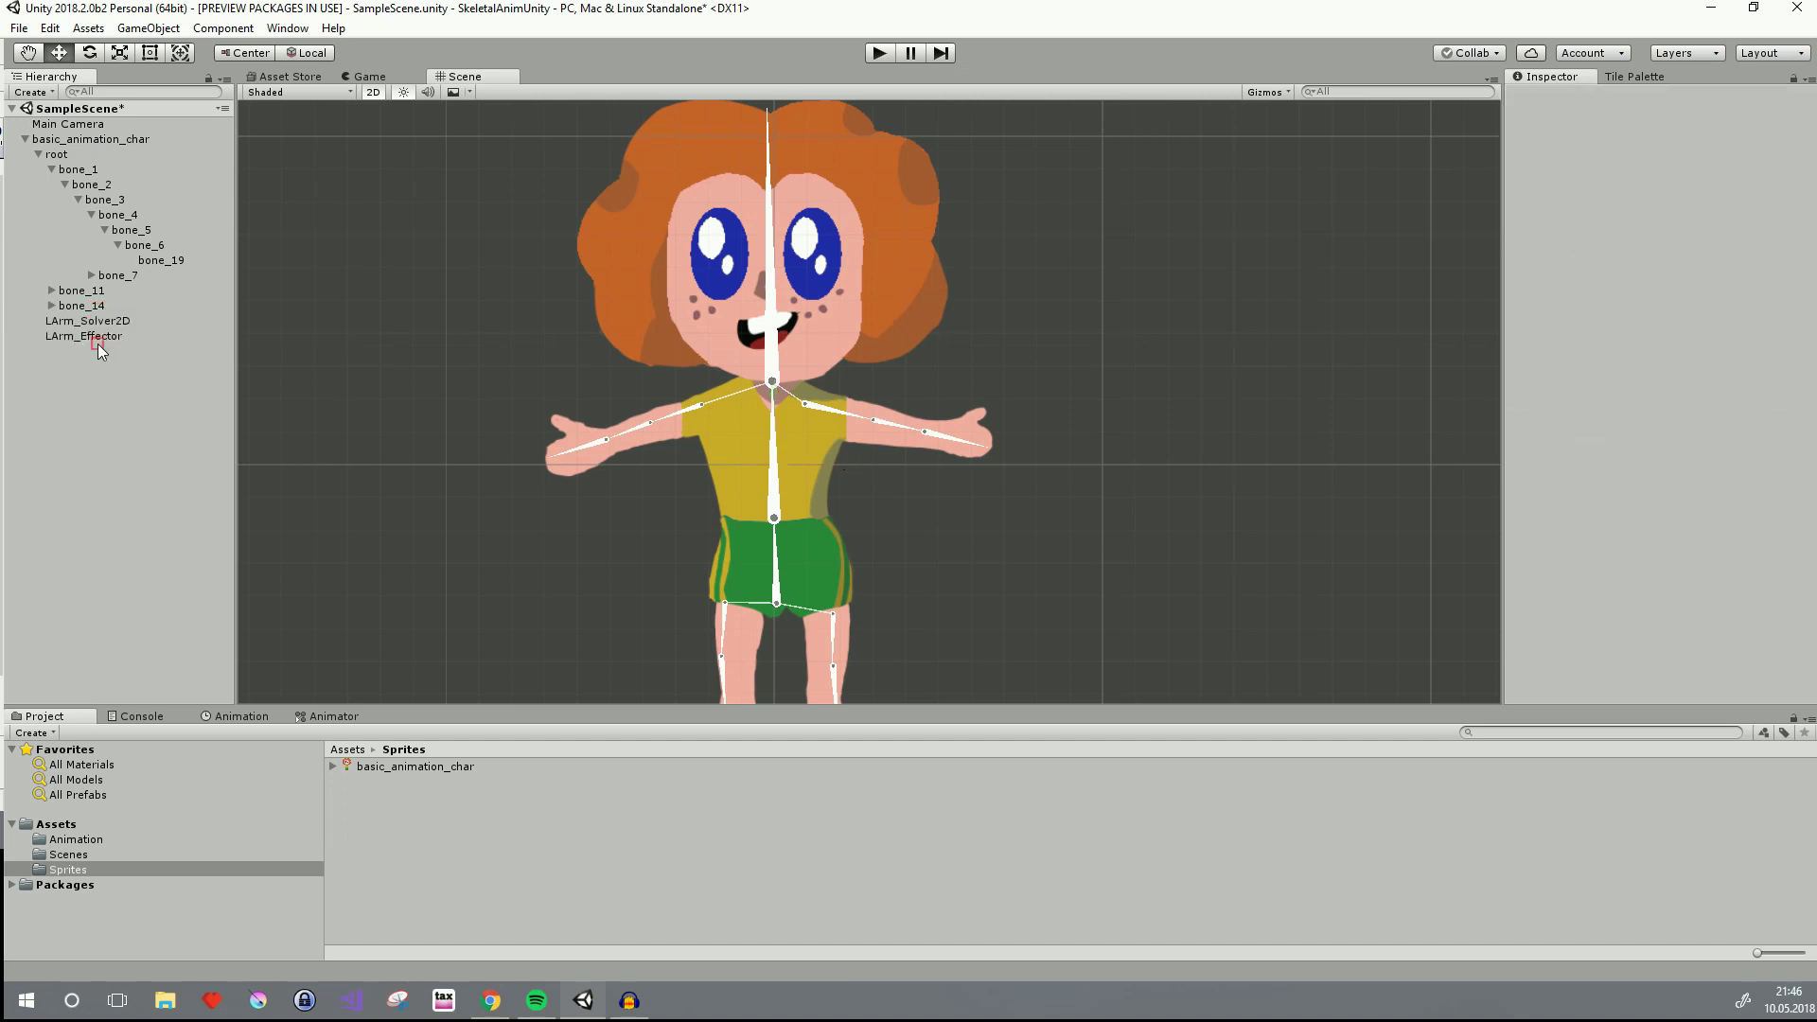
click(99, 338)
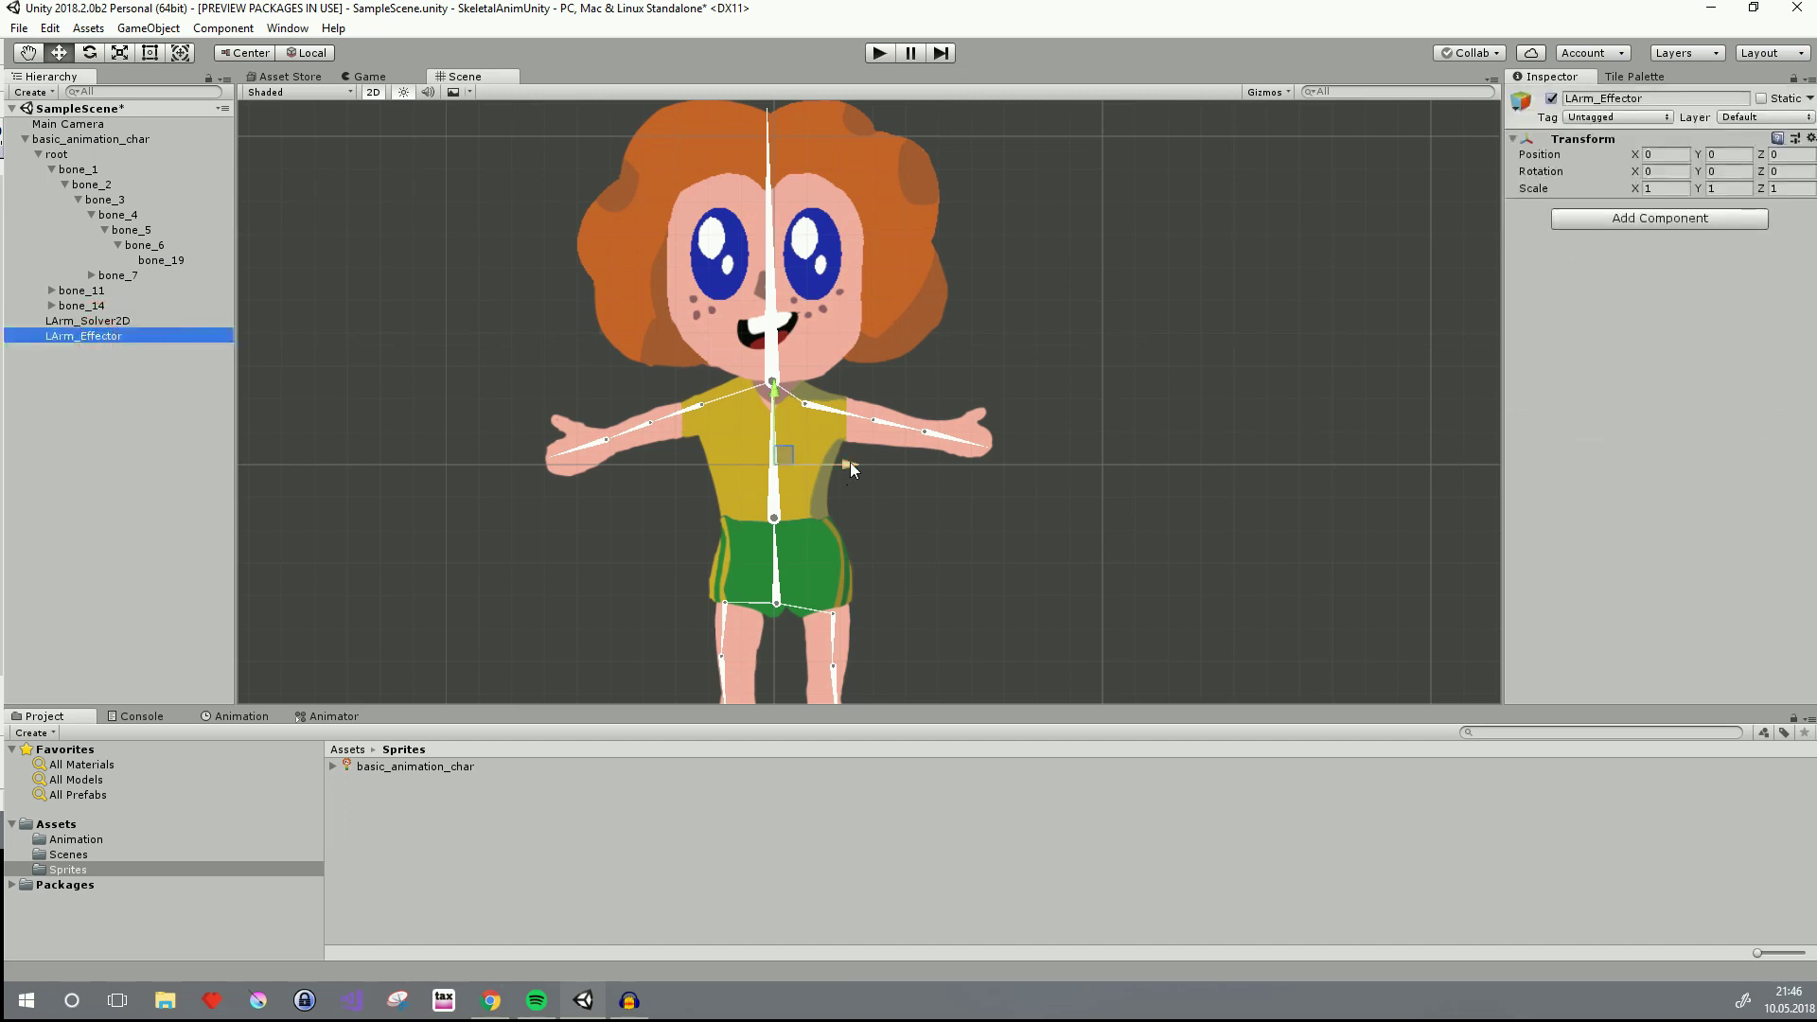
Move LArm_Effector to the left hand tip at X 0.651, Y 0.055
drag(850, 461, 1064, 452)
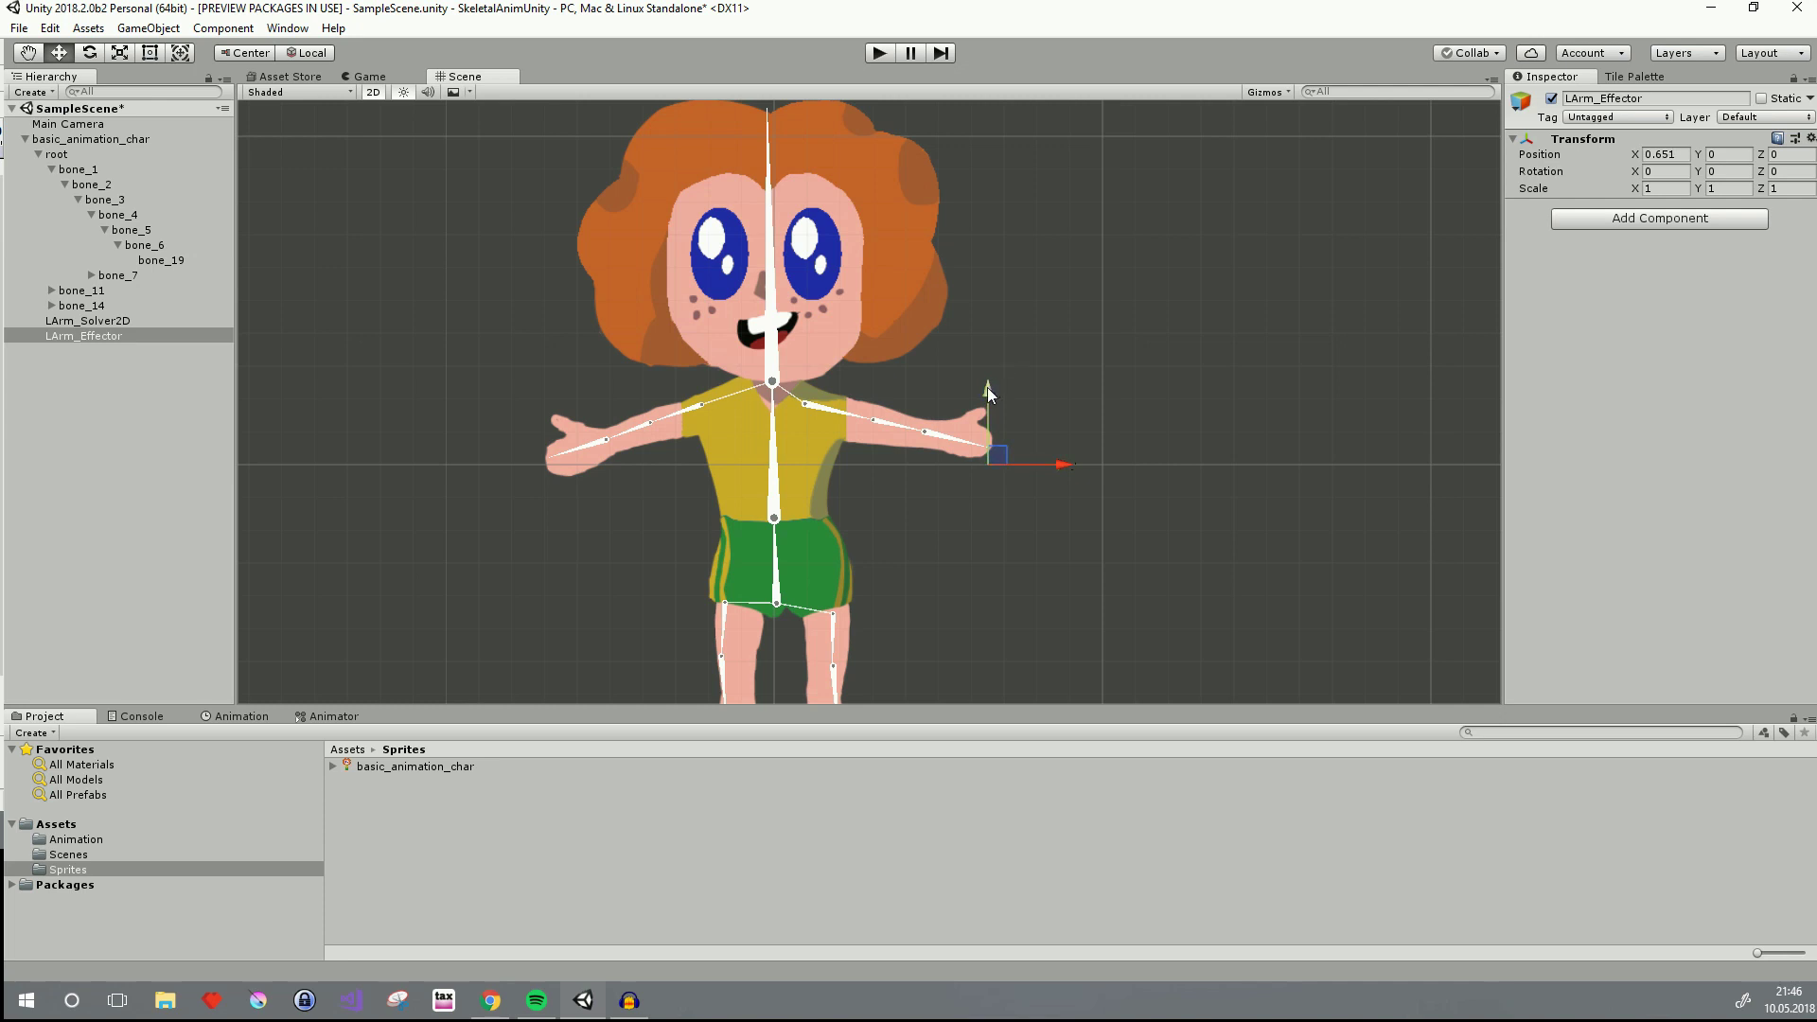
drag(987, 389, 985, 369)
click(117, 321)
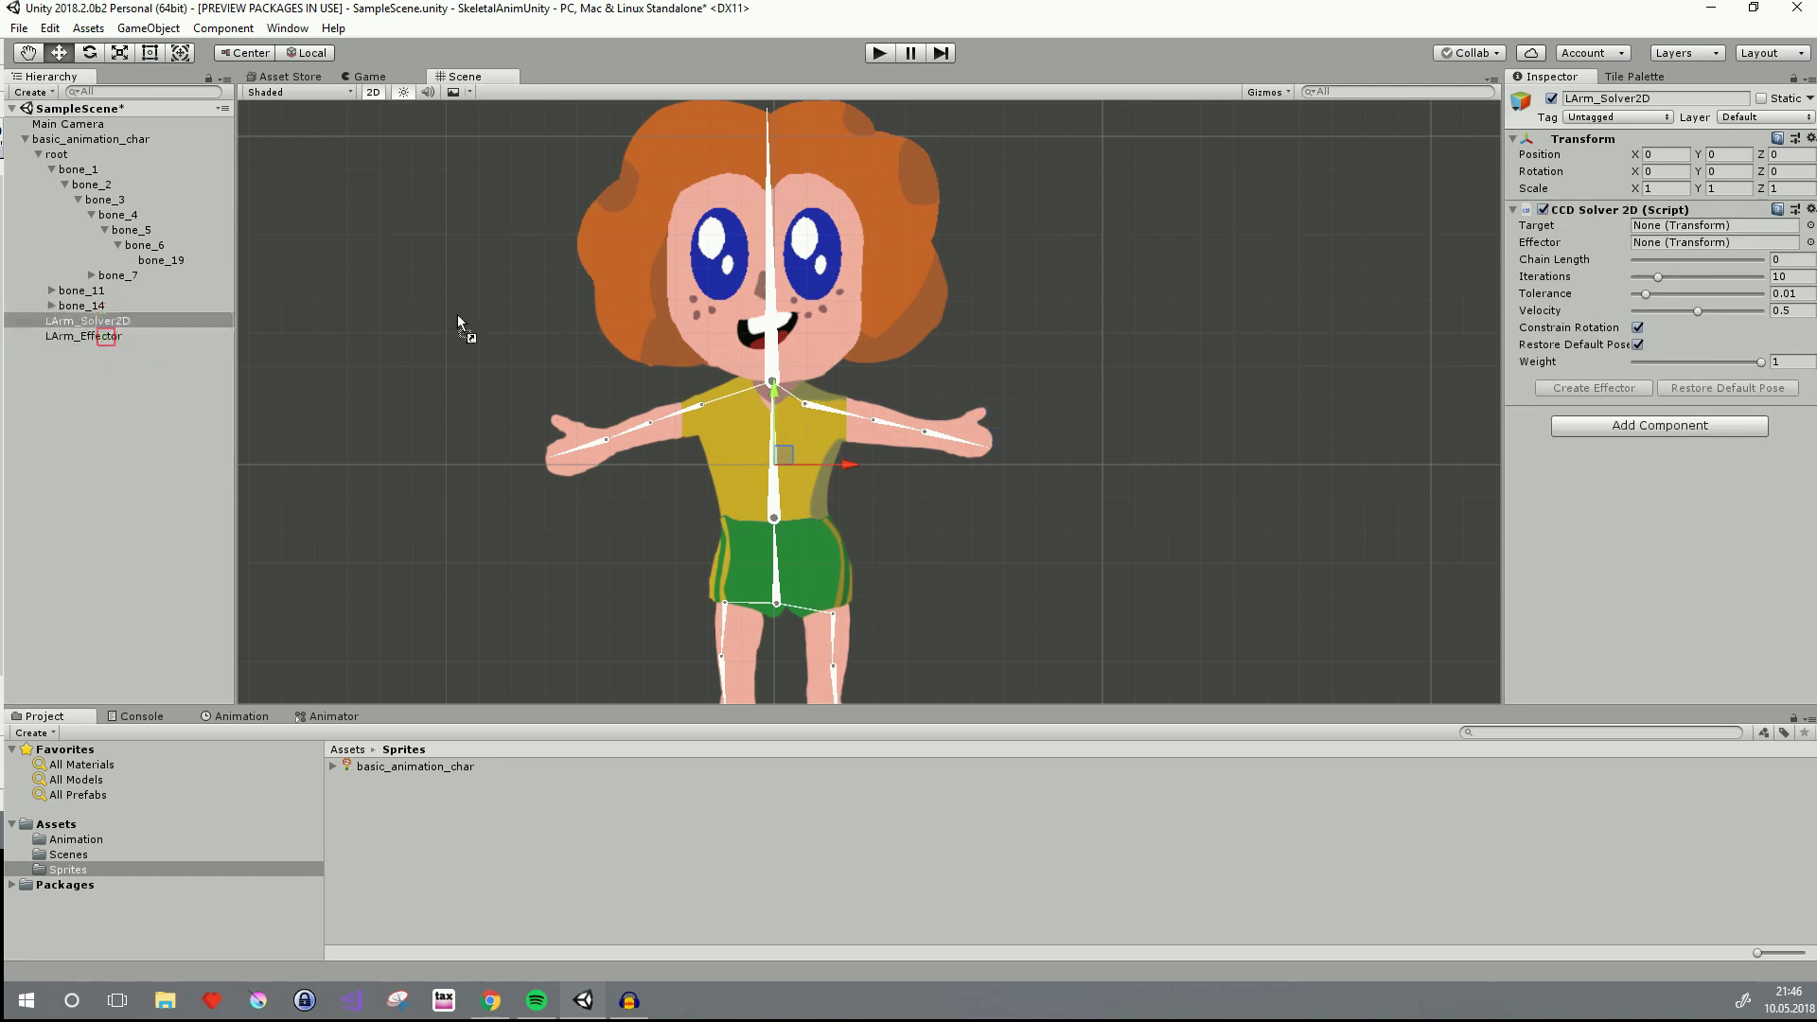
Assign LArm_Effector as Effector and bone_6 as Target, uncheck Constrain Rotation, and set Chain Length to 3
drag(106, 336, 1685, 240)
drag(149, 249, 1688, 229)
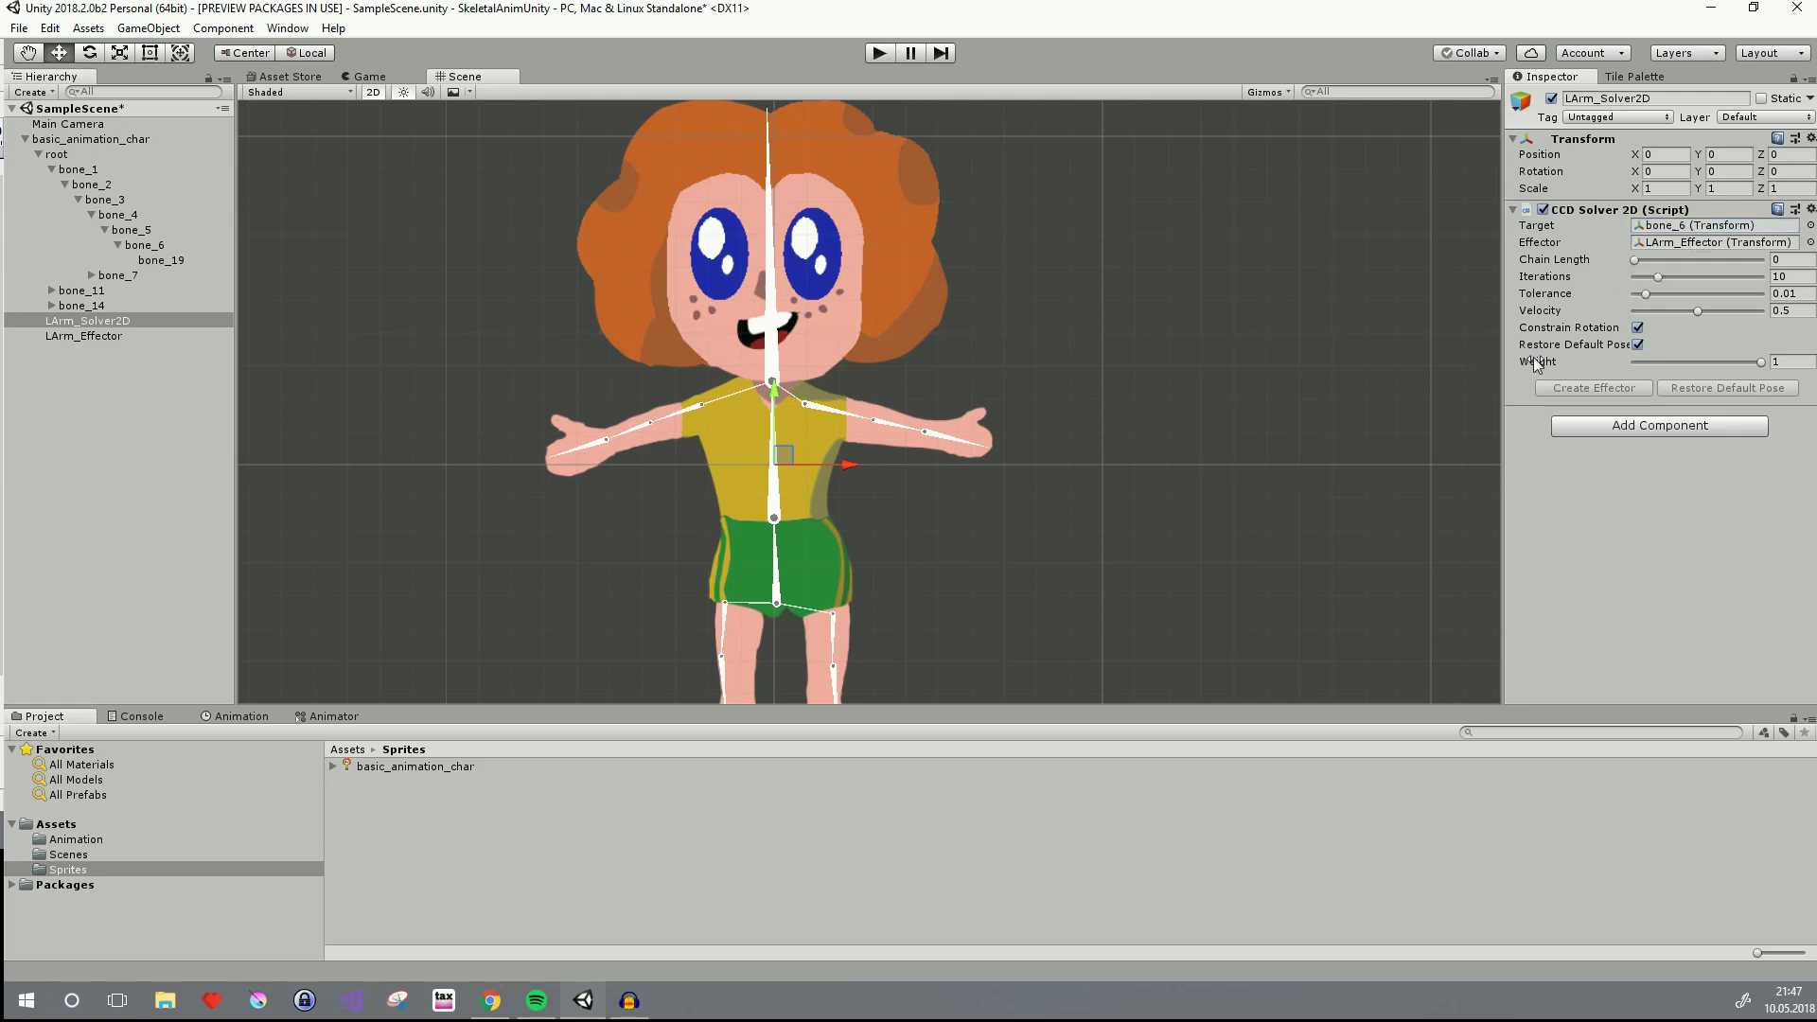
click(1638, 328)
drag(1639, 258, 1658, 260)
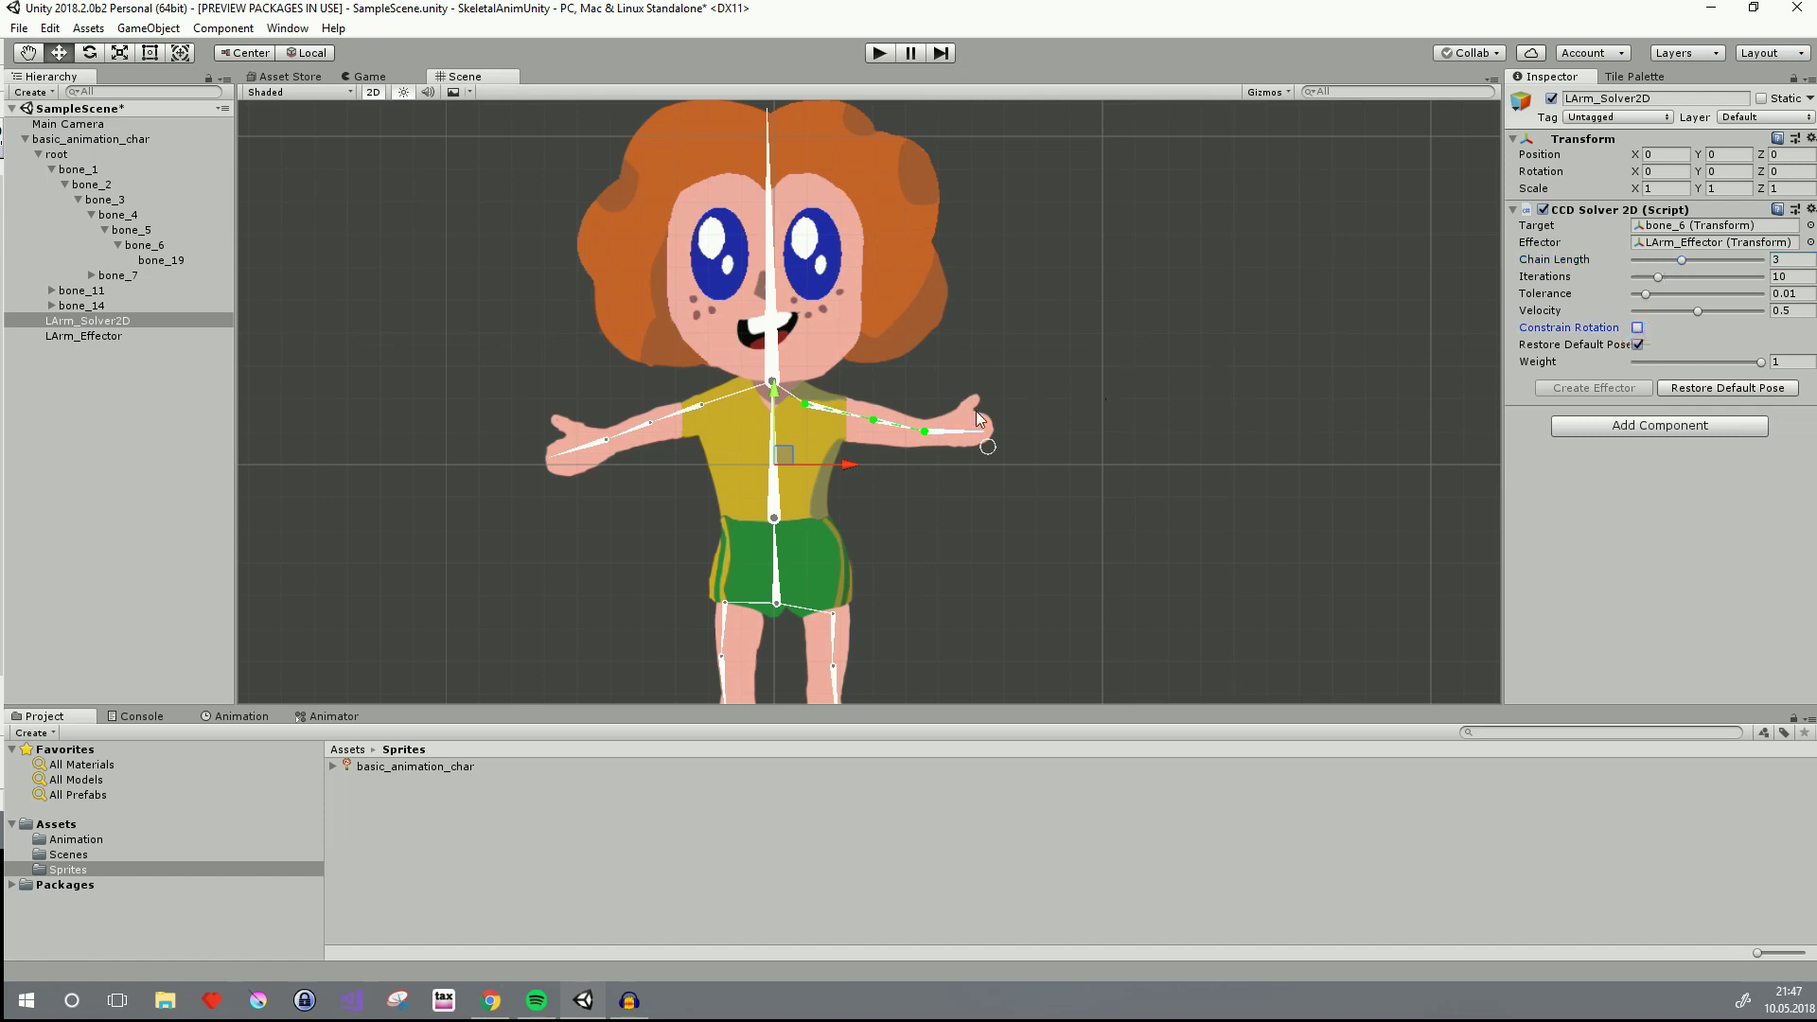
click(951, 432)
Drag bone_6 and the IK effector to swing the left arm, leaving bone_6 at Z rotation 29.013
drag(975, 433, 990, 474)
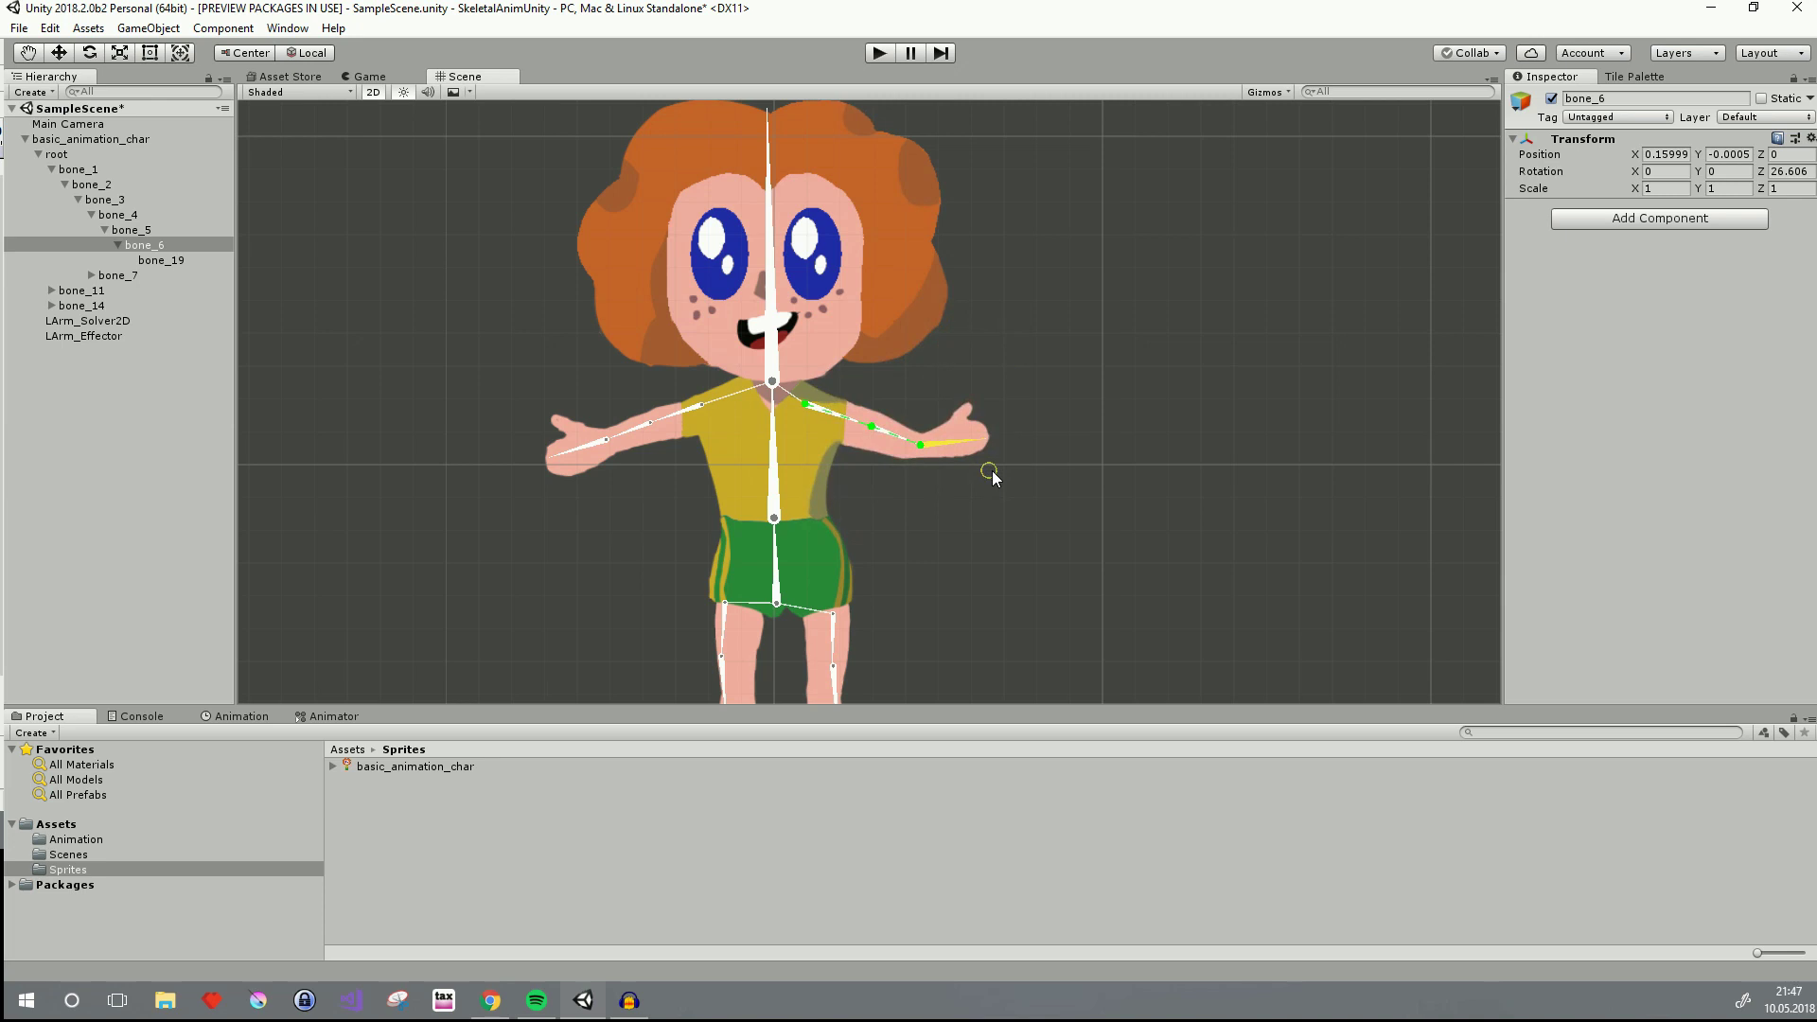
mouse_move(996, 468)
mouse_down()
mouse_move(1007, 433)
mouse_move(1004, 452)
mouse_up()
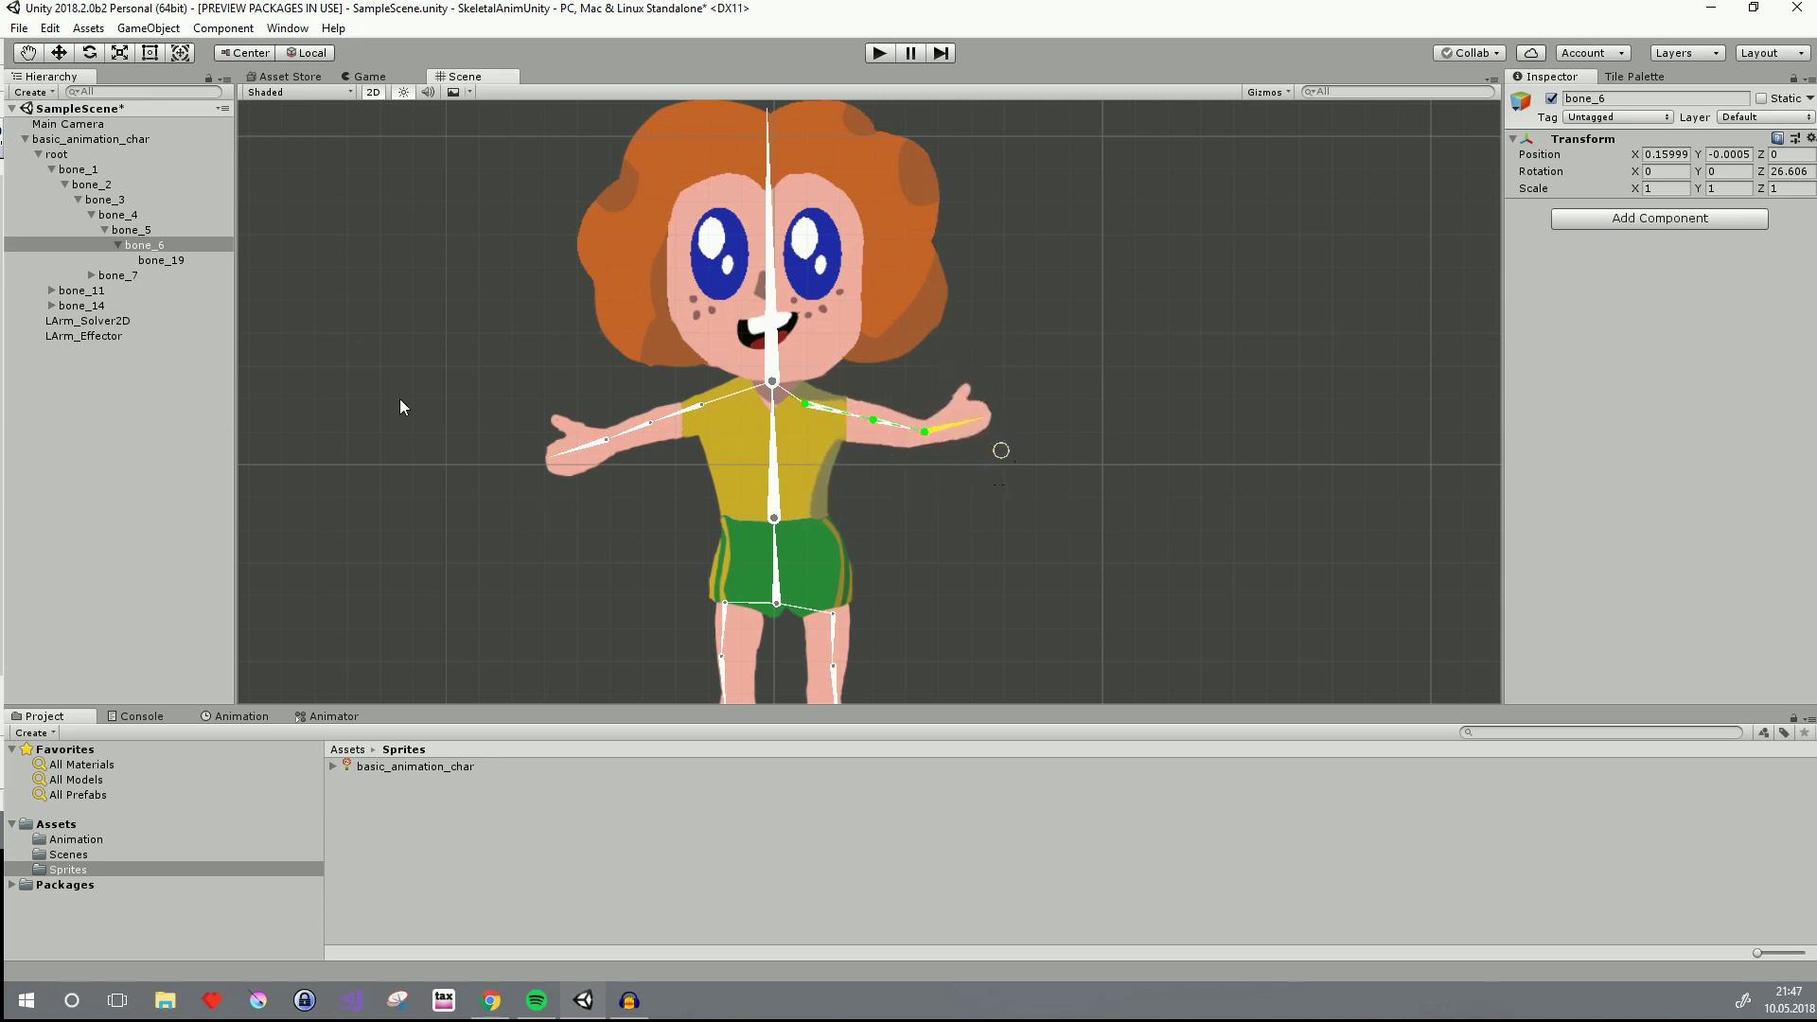
click(138, 320)
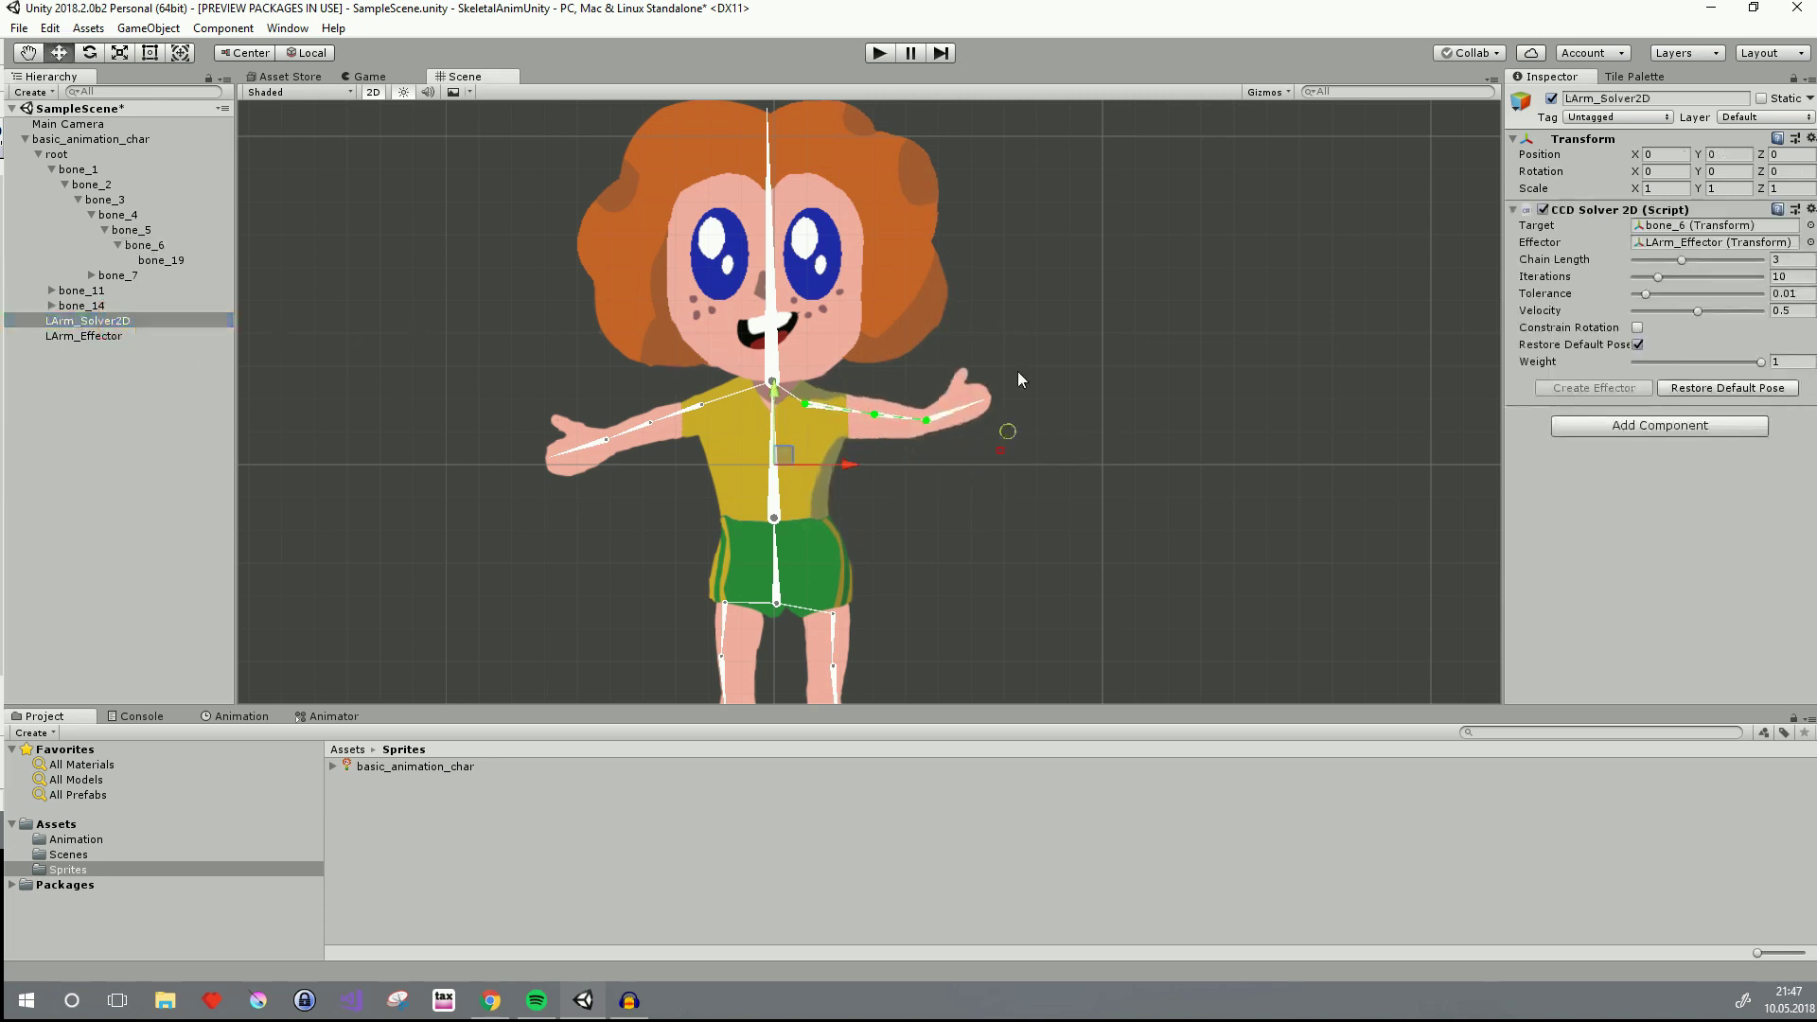
drag(1011, 445, 977, 421)
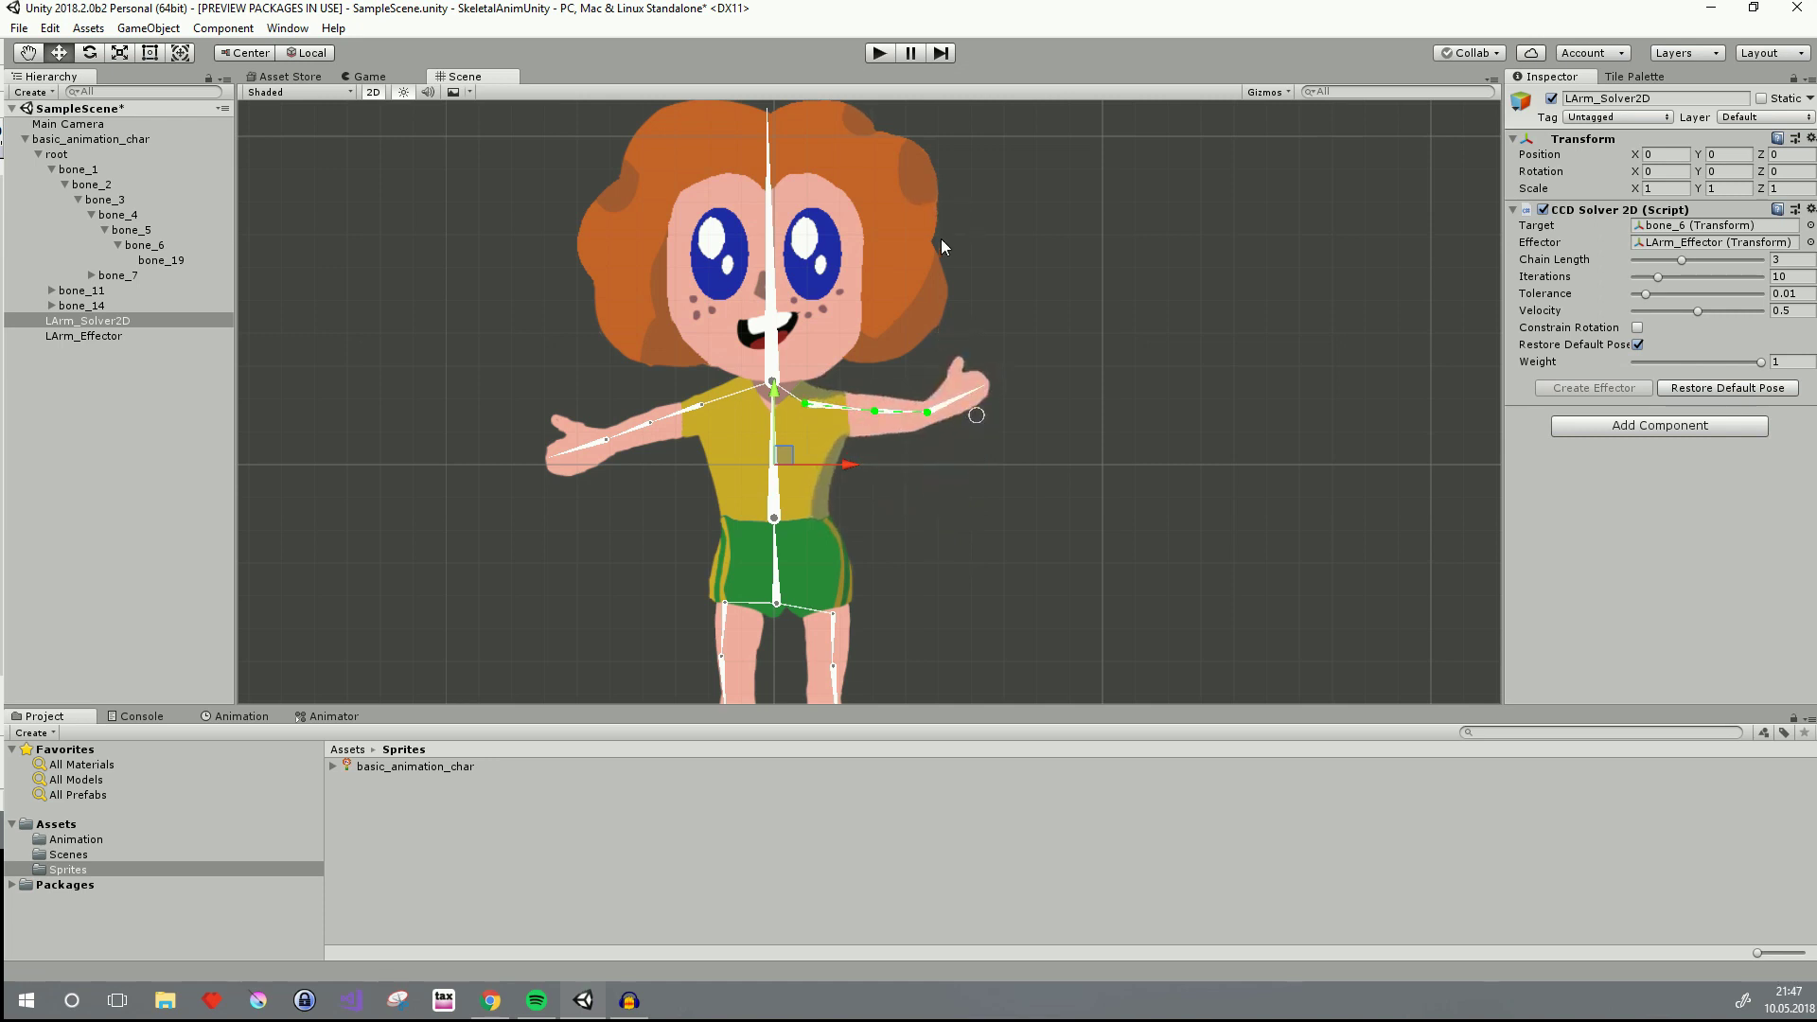
click(951, 403)
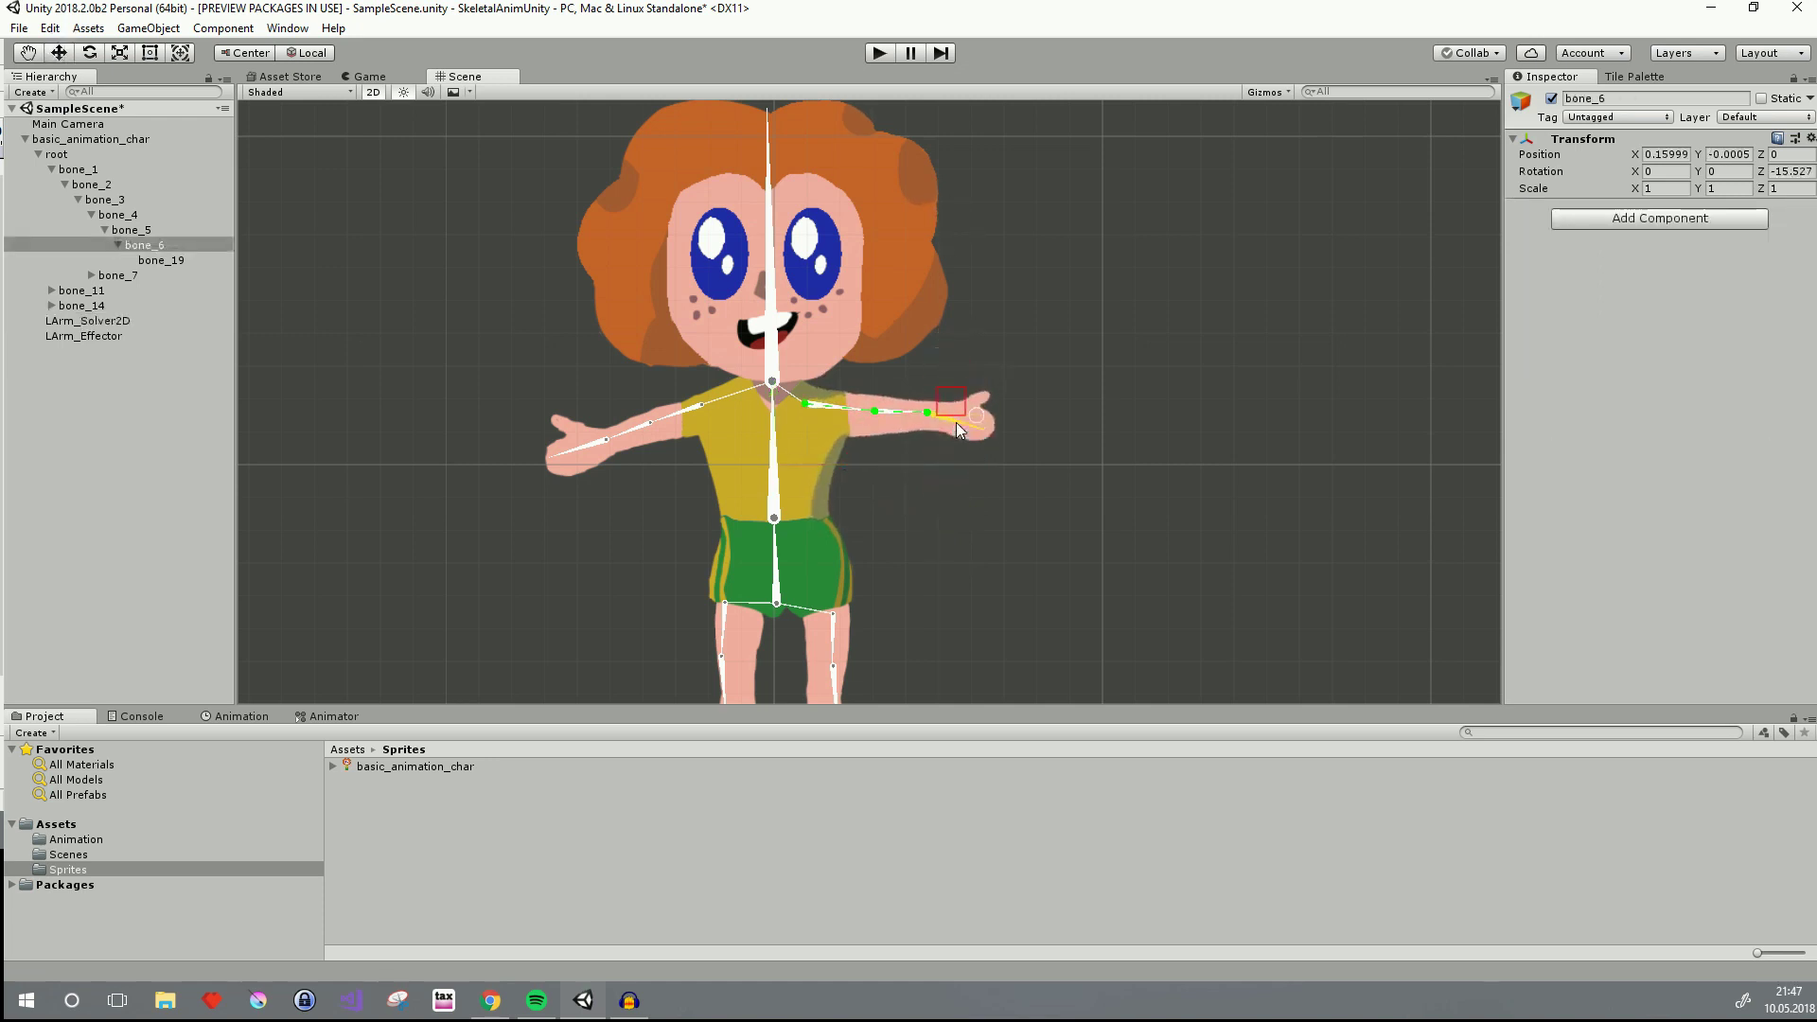
mouse_move(975, 417)
mouse_down()
mouse_move(973, 362)
mouse_move(975, 525)
mouse_move(977, 445)
mouse_up()
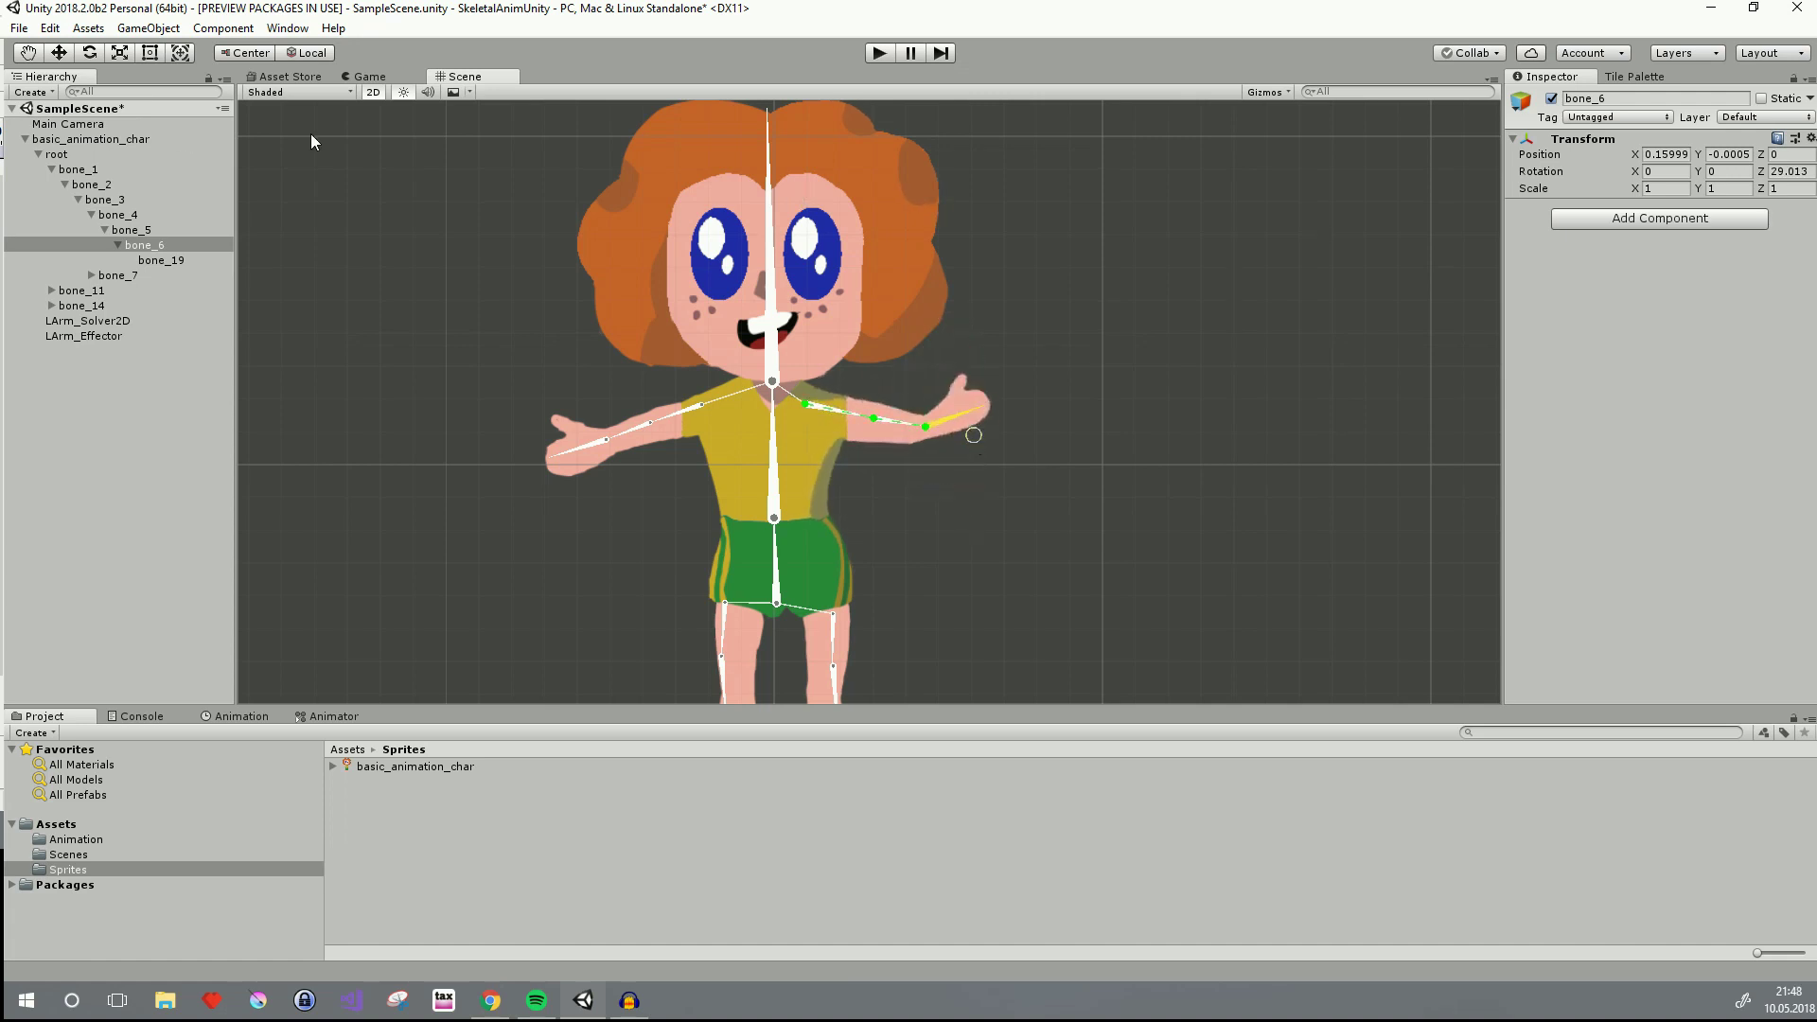